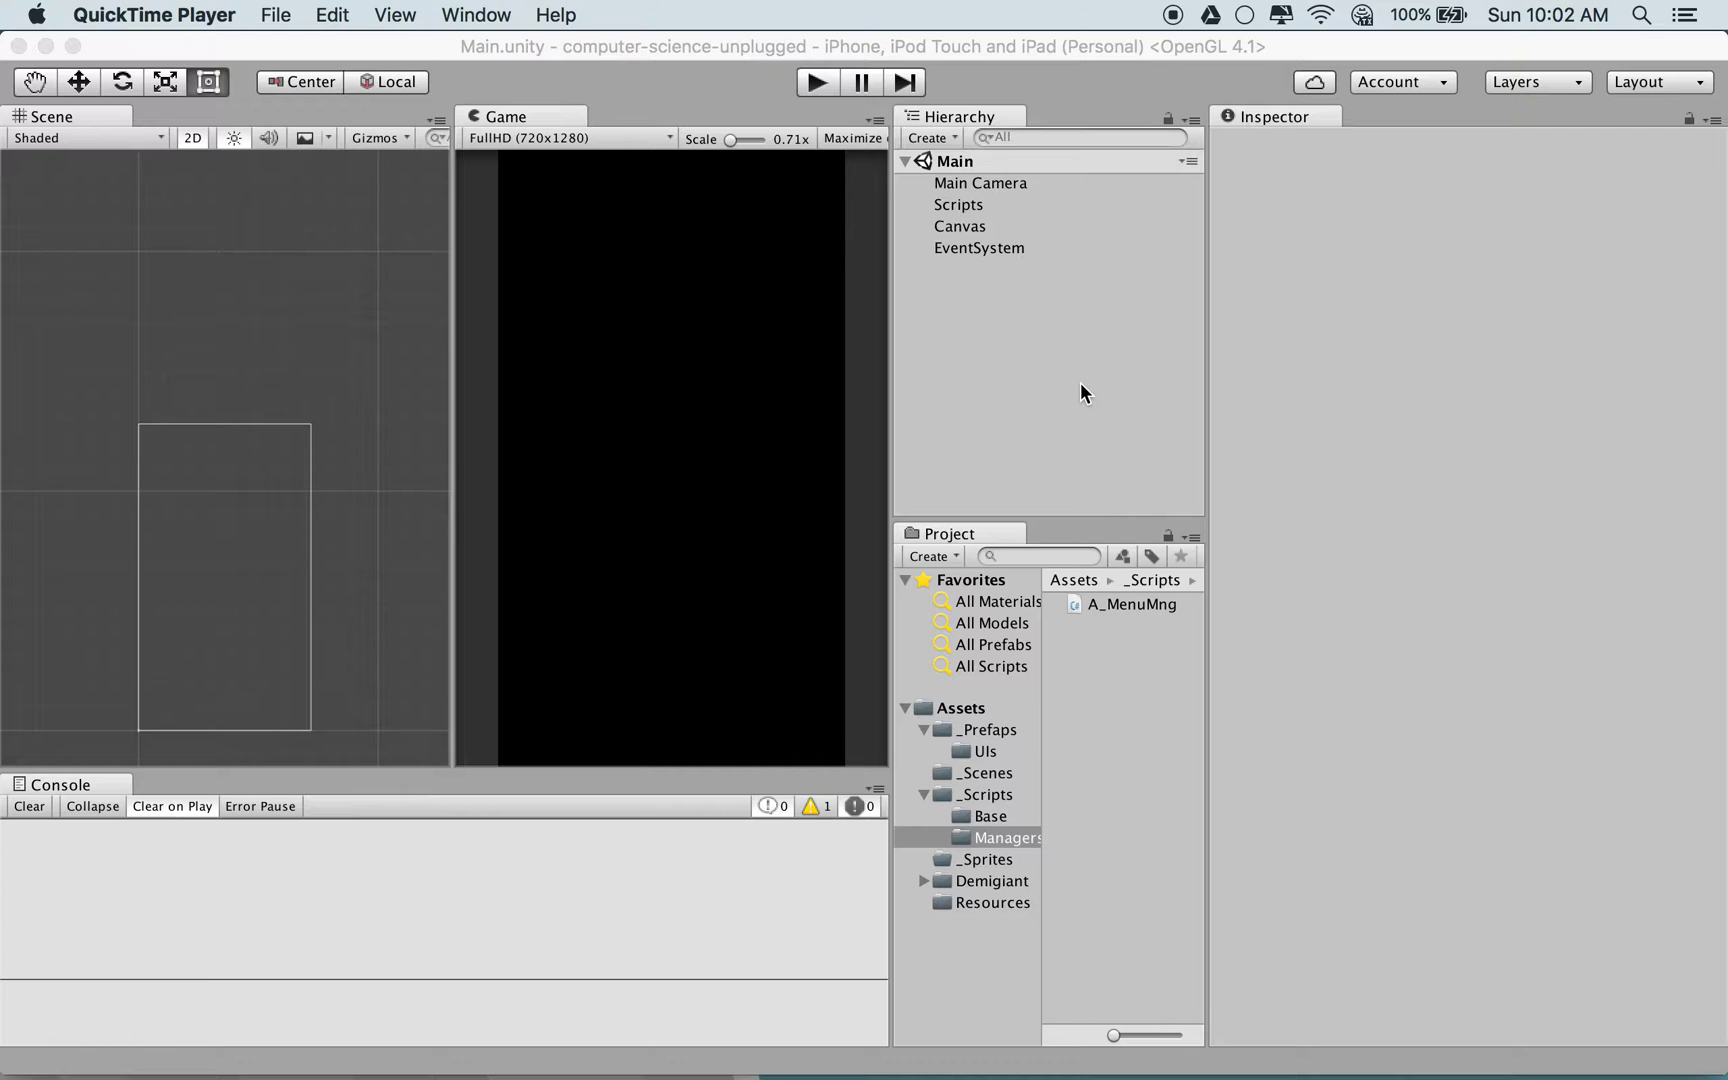
Leave Unity's Main scene and switch toward the Word tutorial notes
{"action": "key", "text": "super+Tab"}
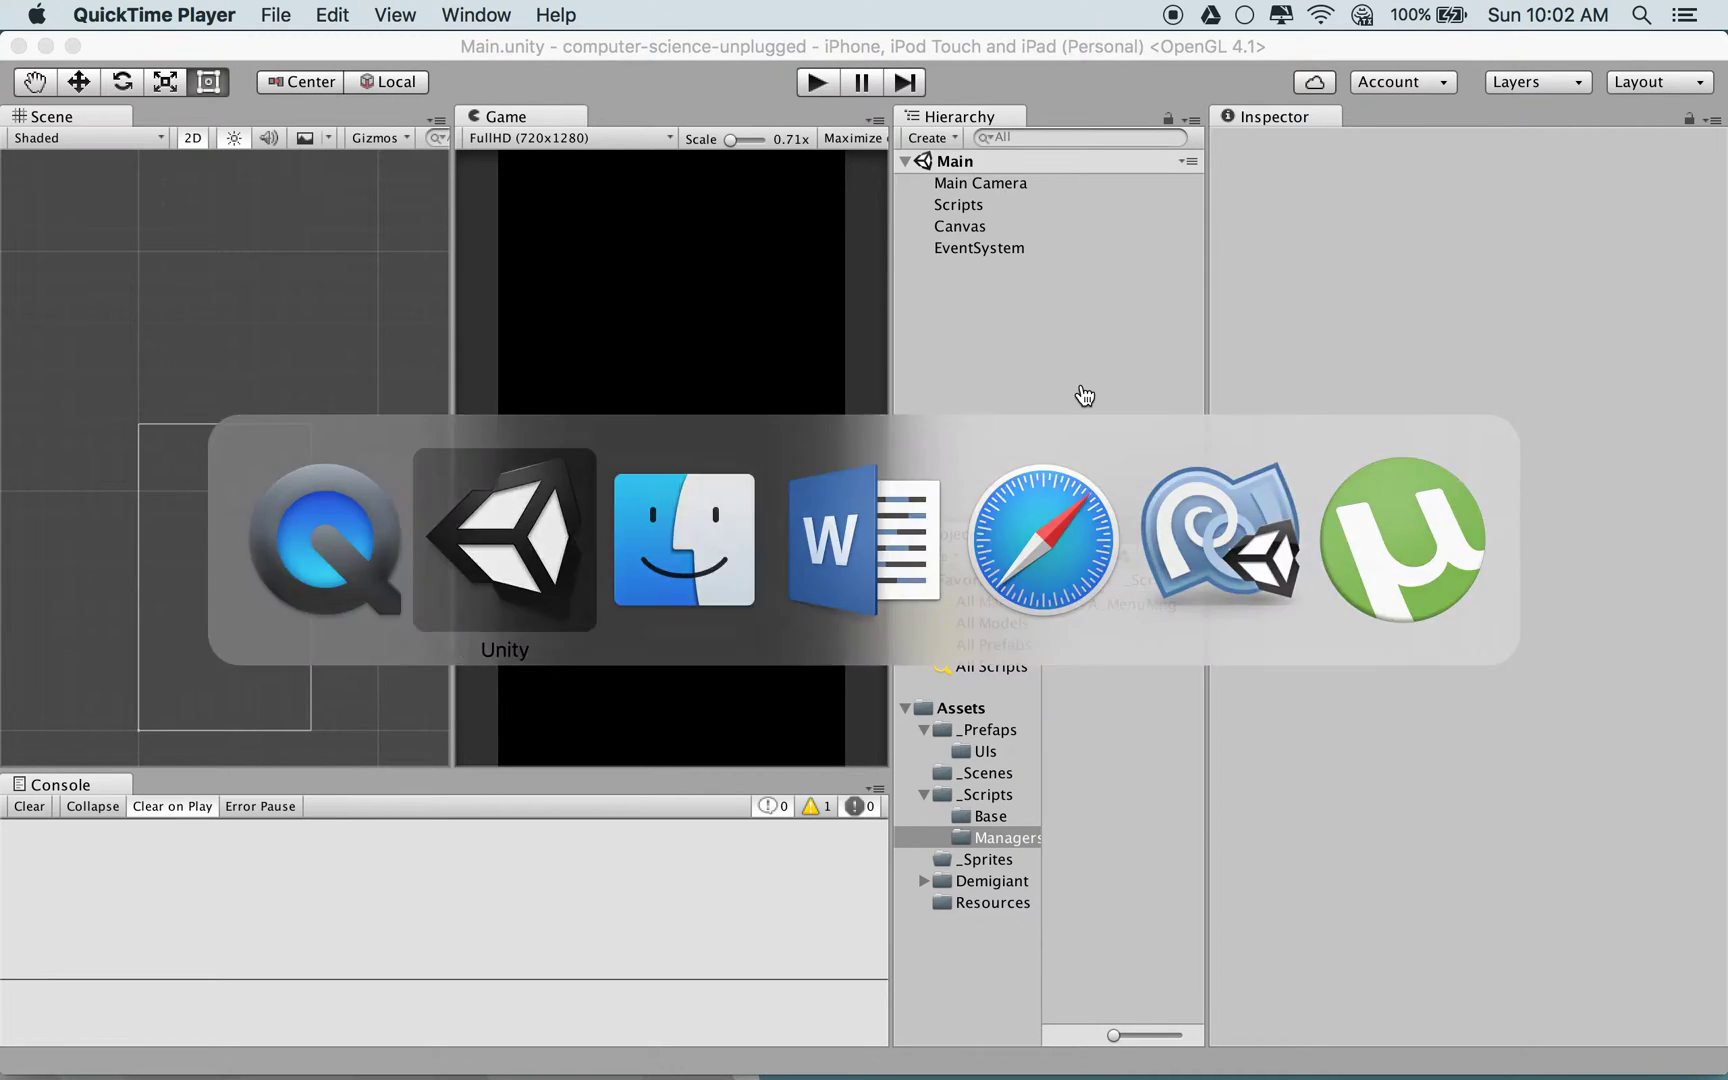
Read the Bước 1 notes on the Mask and ScrollRect panel components in Word, then return to Unity
{"action": "key", "text": "super+Tab"}
{"action": "key", "text": "super+Tab"}
{"action": "key", "text": "super+Tab"}
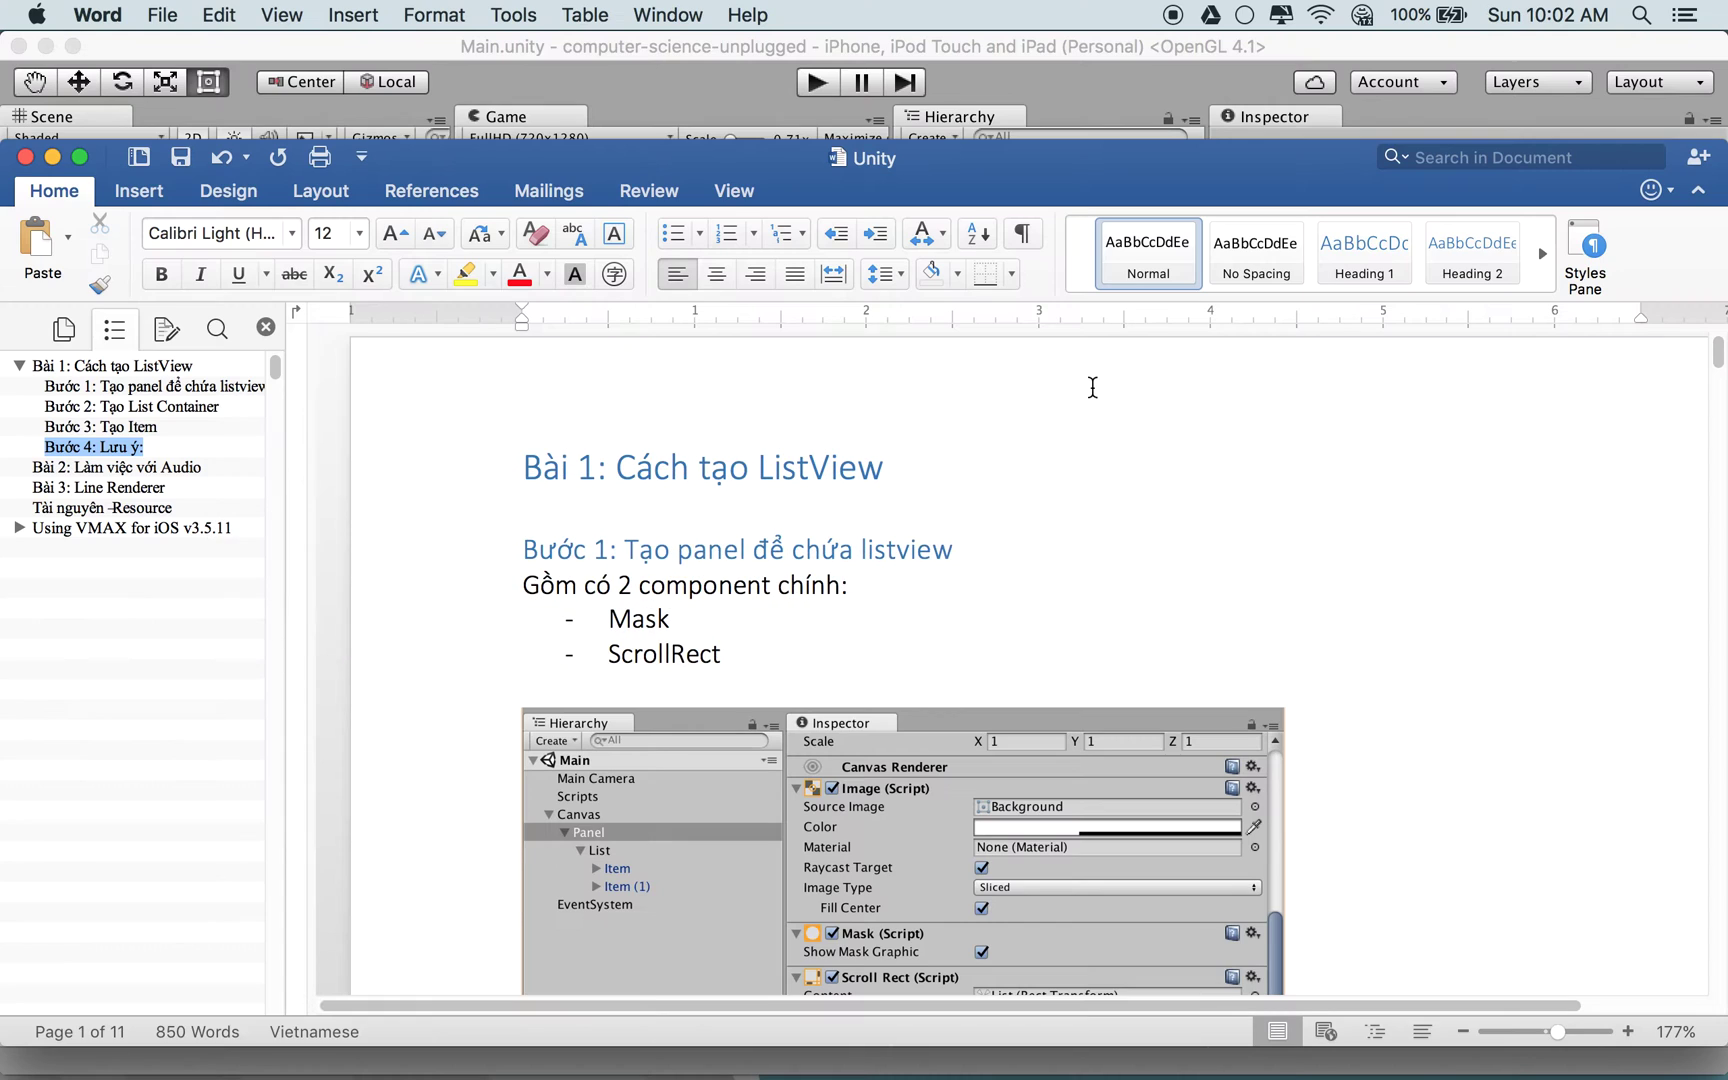
{"action": "scroll", "coordinate": [1108, 433], "scroll_direction": "down", "scroll_amount": 3}
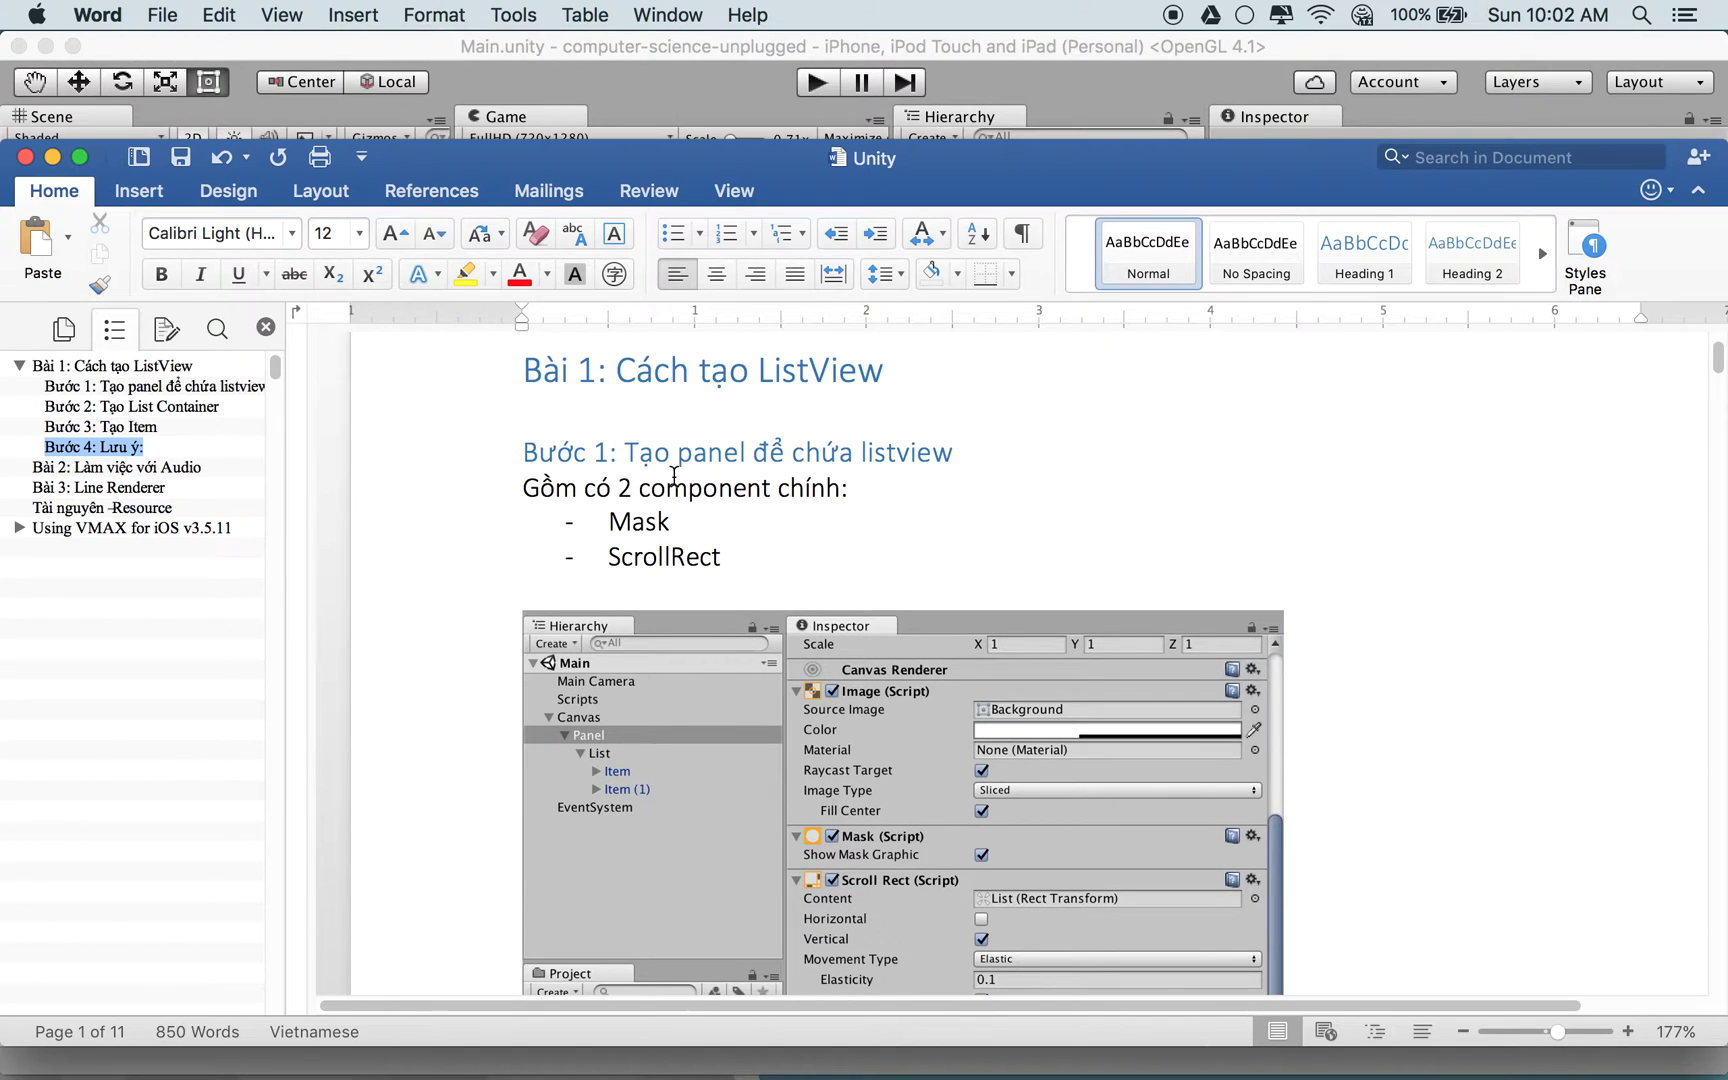
{"action": "triple_click", "coordinate": [790, 490]}
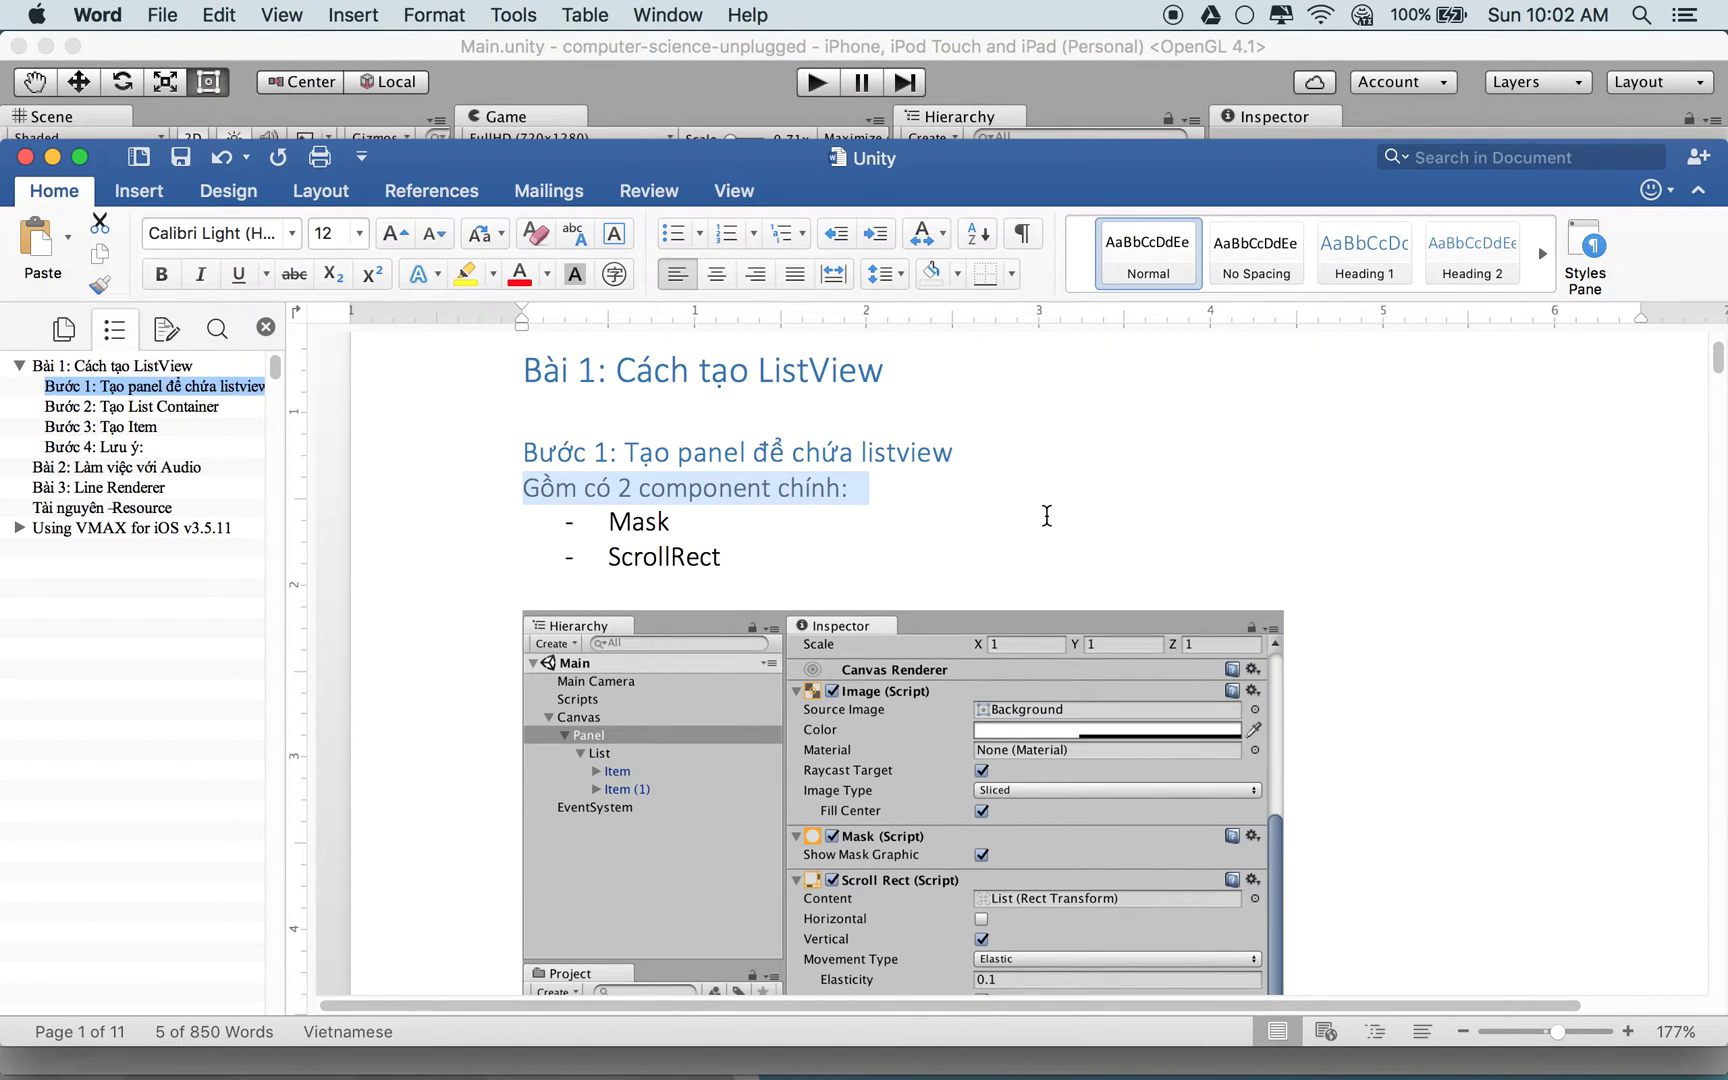
{"action": "triple_click", "coordinate": [808, 452]}
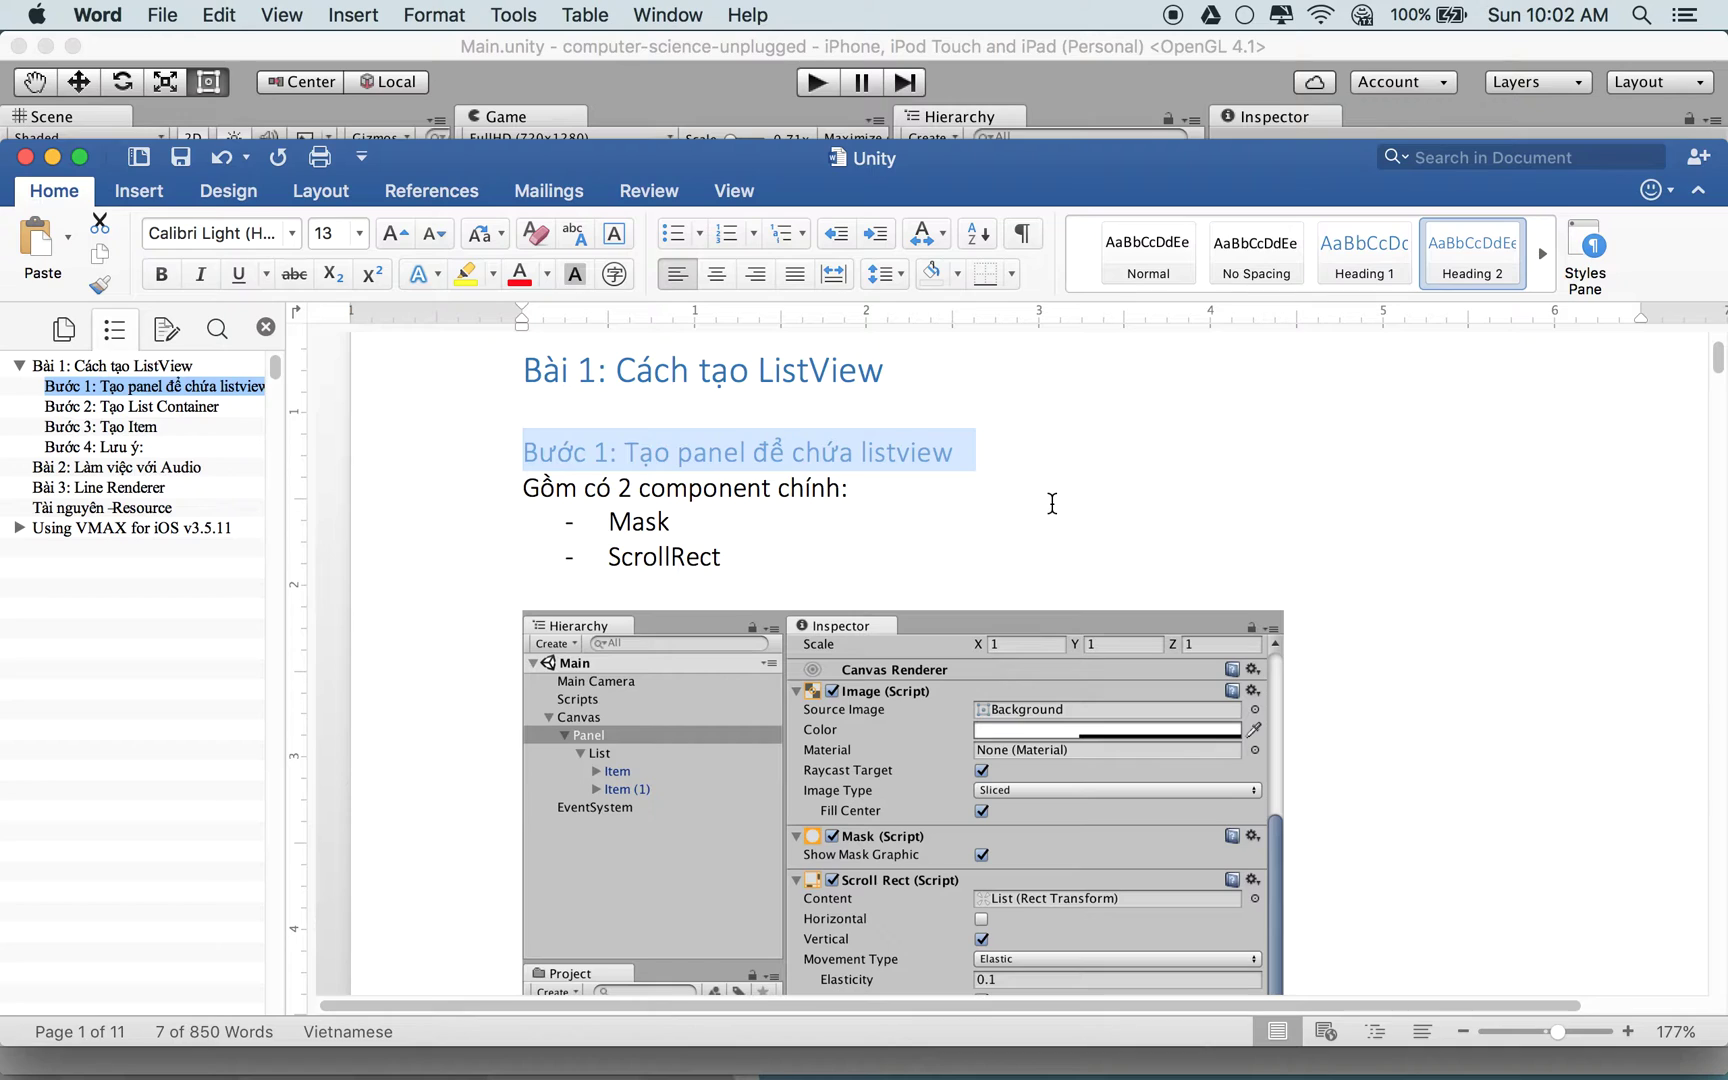
{"action": "scroll", "coordinate": [1052, 503], "scroll_direction": "down", "scroll_amount": 3}
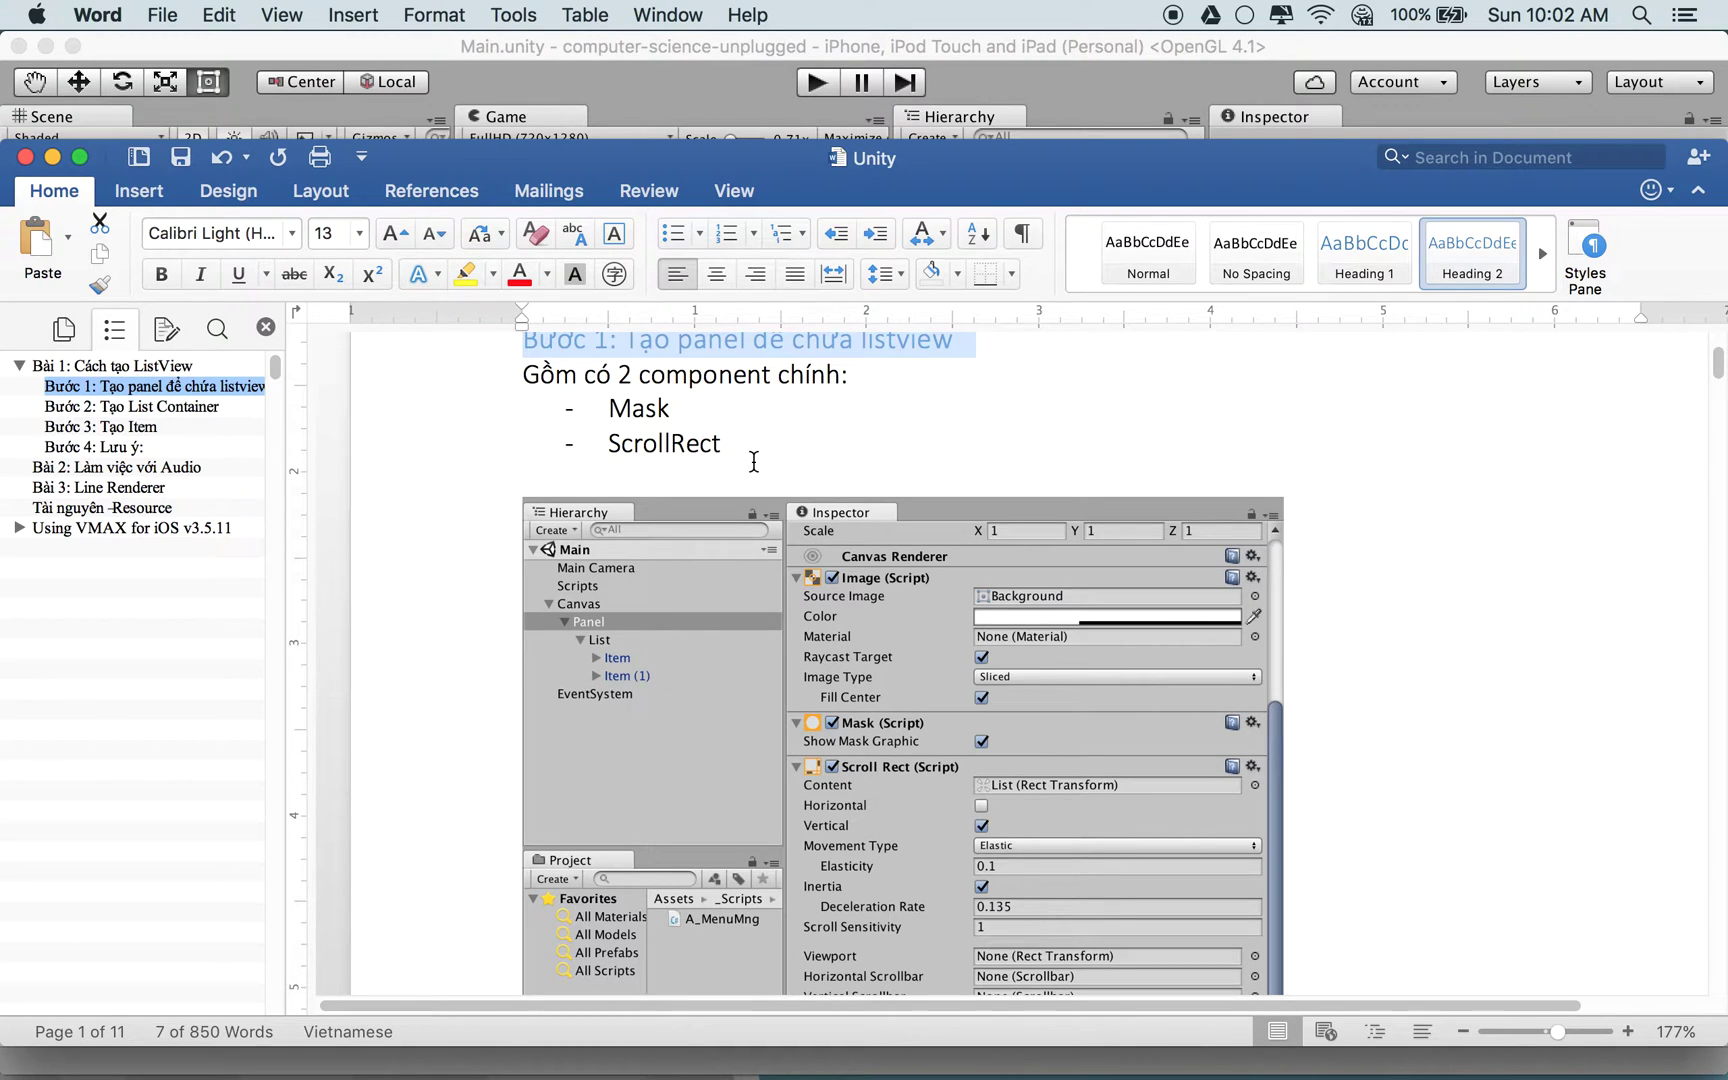
{"action": "key", "text": "super+Tab"}
Create a UI Panel under Canvas and save the scene
{"action": "left_click", "coordinate": [968, 244]}
{"action": "left_click", "coordinate": [999, 225]}
{"action": "right_click", "coordinate": [999, 225]}
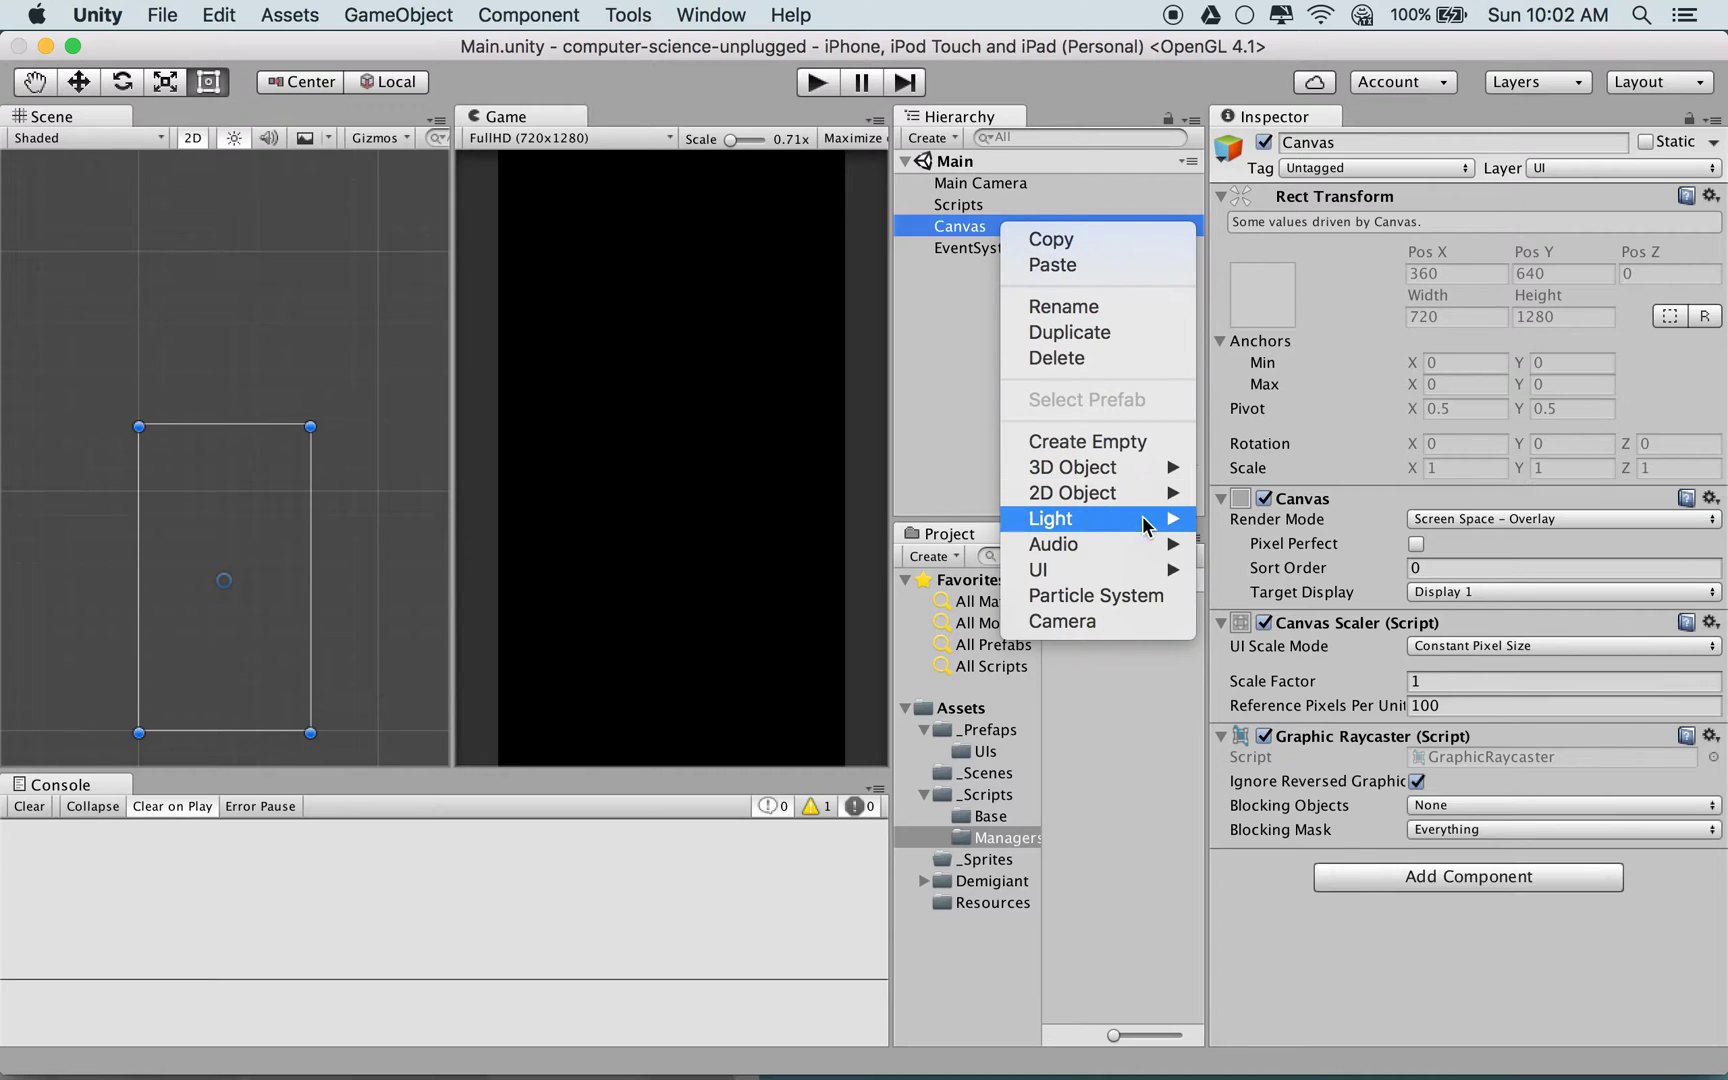
{"action": "mouse_move", "coordinate": [1142, 571]}
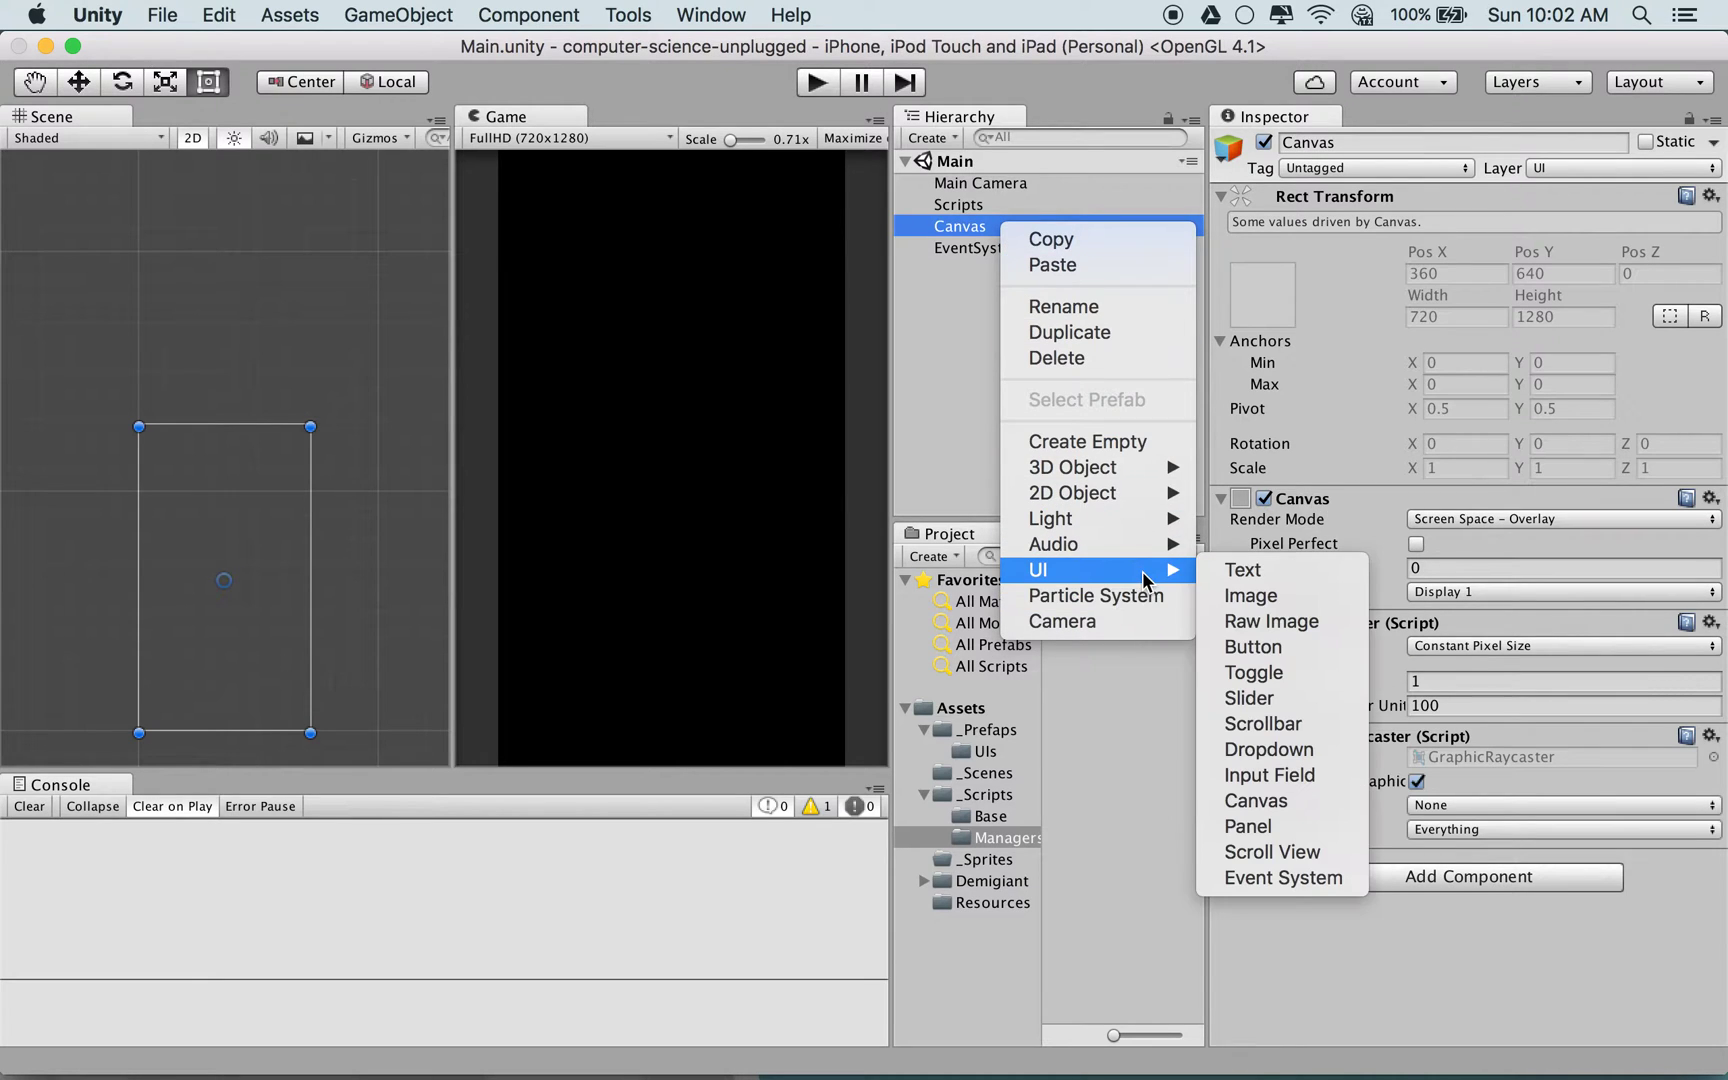
{"action": "left_click", "coordinate": [1250, 826]}
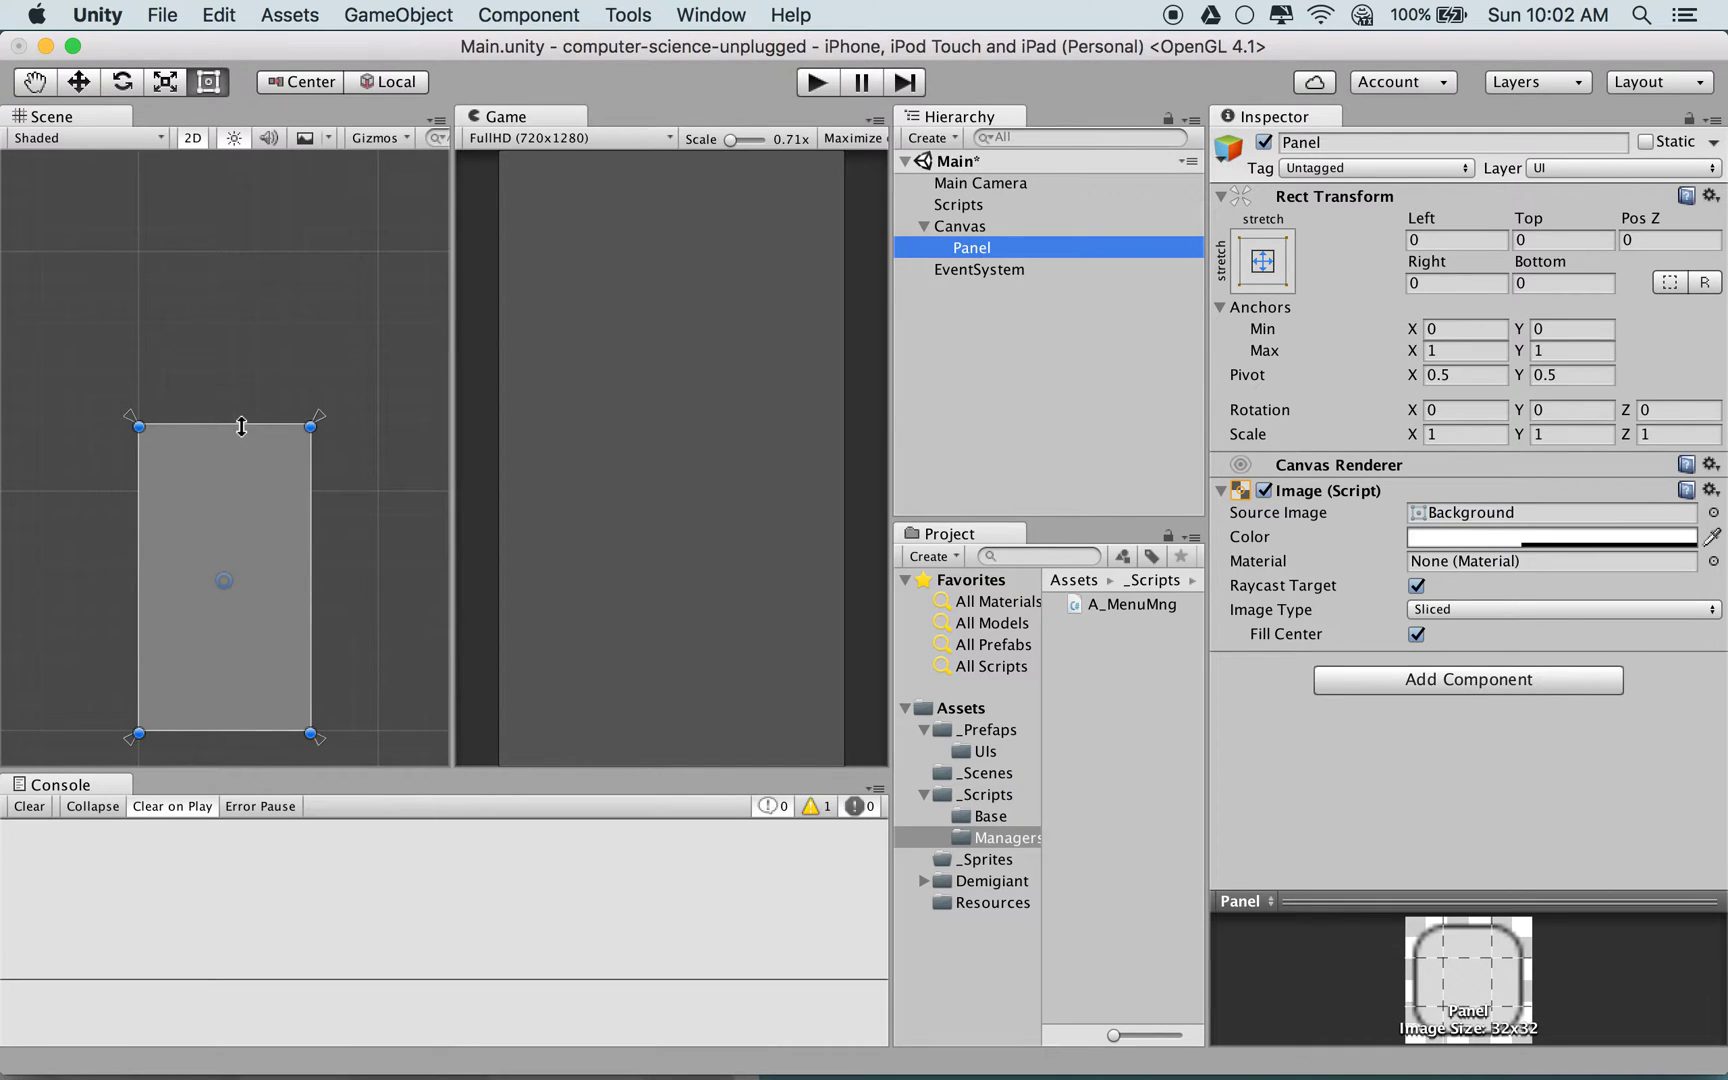
{"action": "key", "text": "super+s"}
Add Mask and Scroll Rect components to the Panel and save
{"action": "left_click", "coordinate": [1490, 678]}
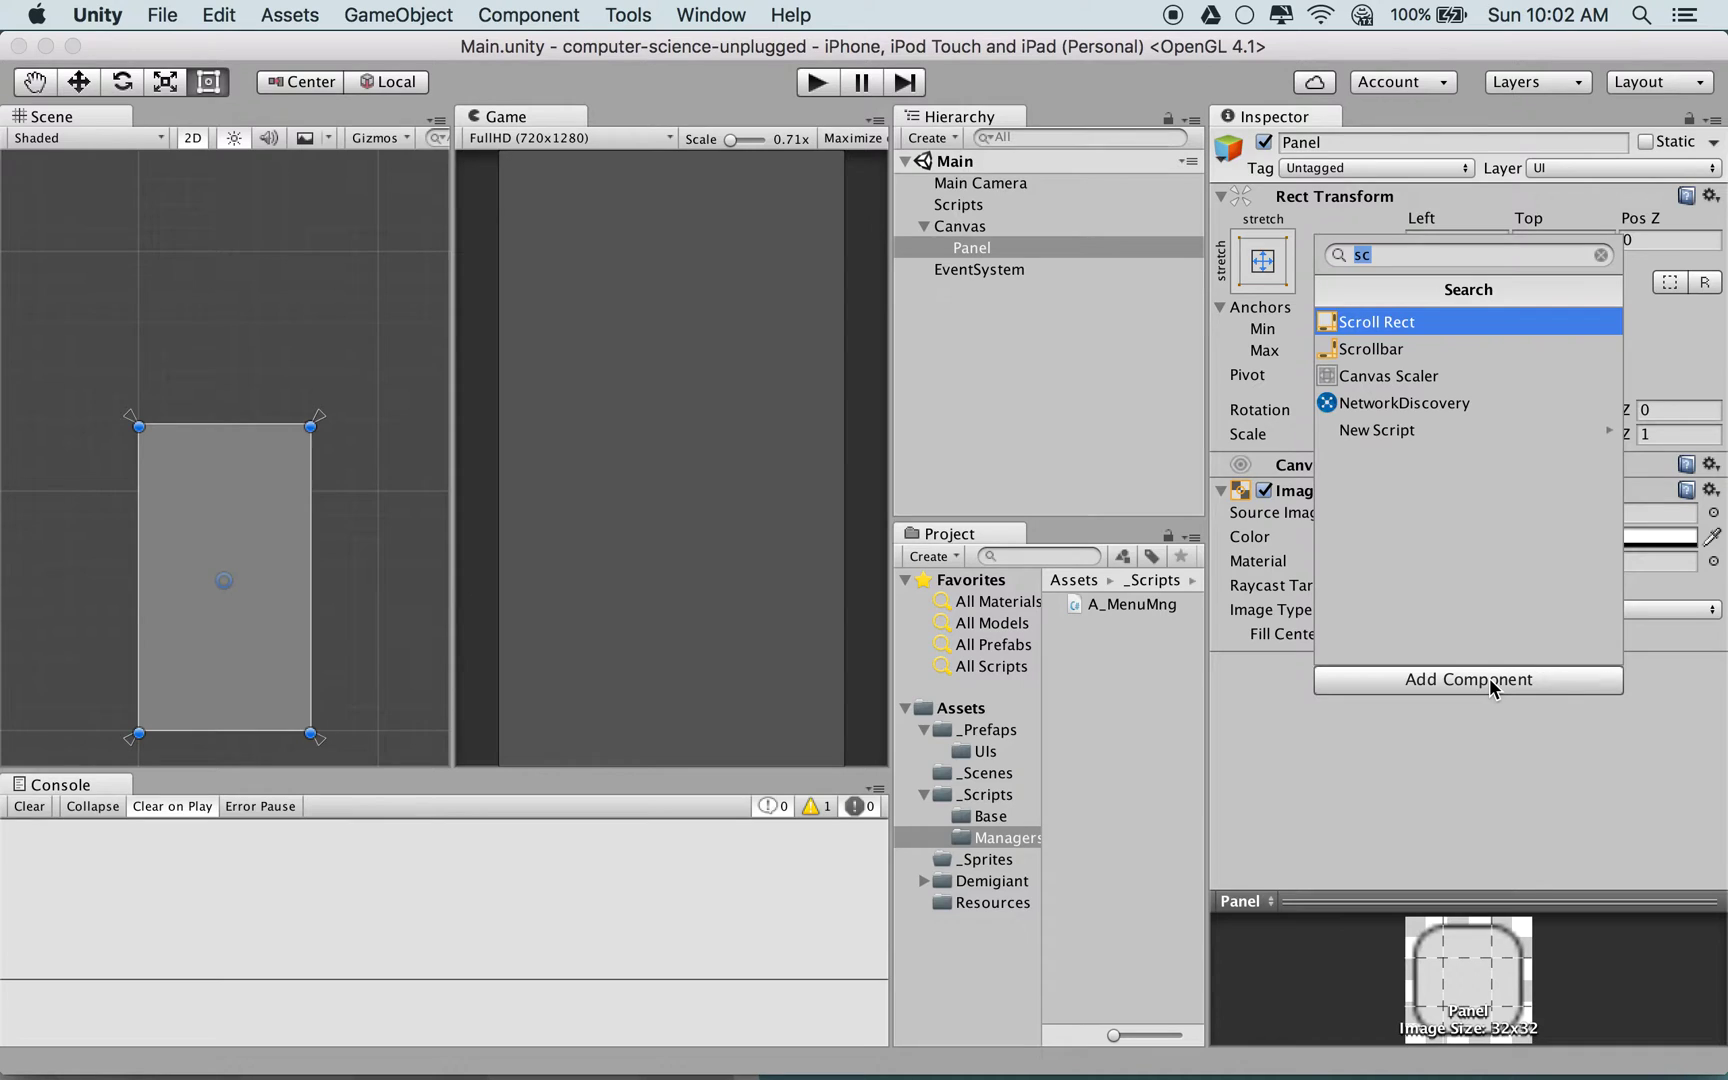
{"action": "type", "text": "ma"}
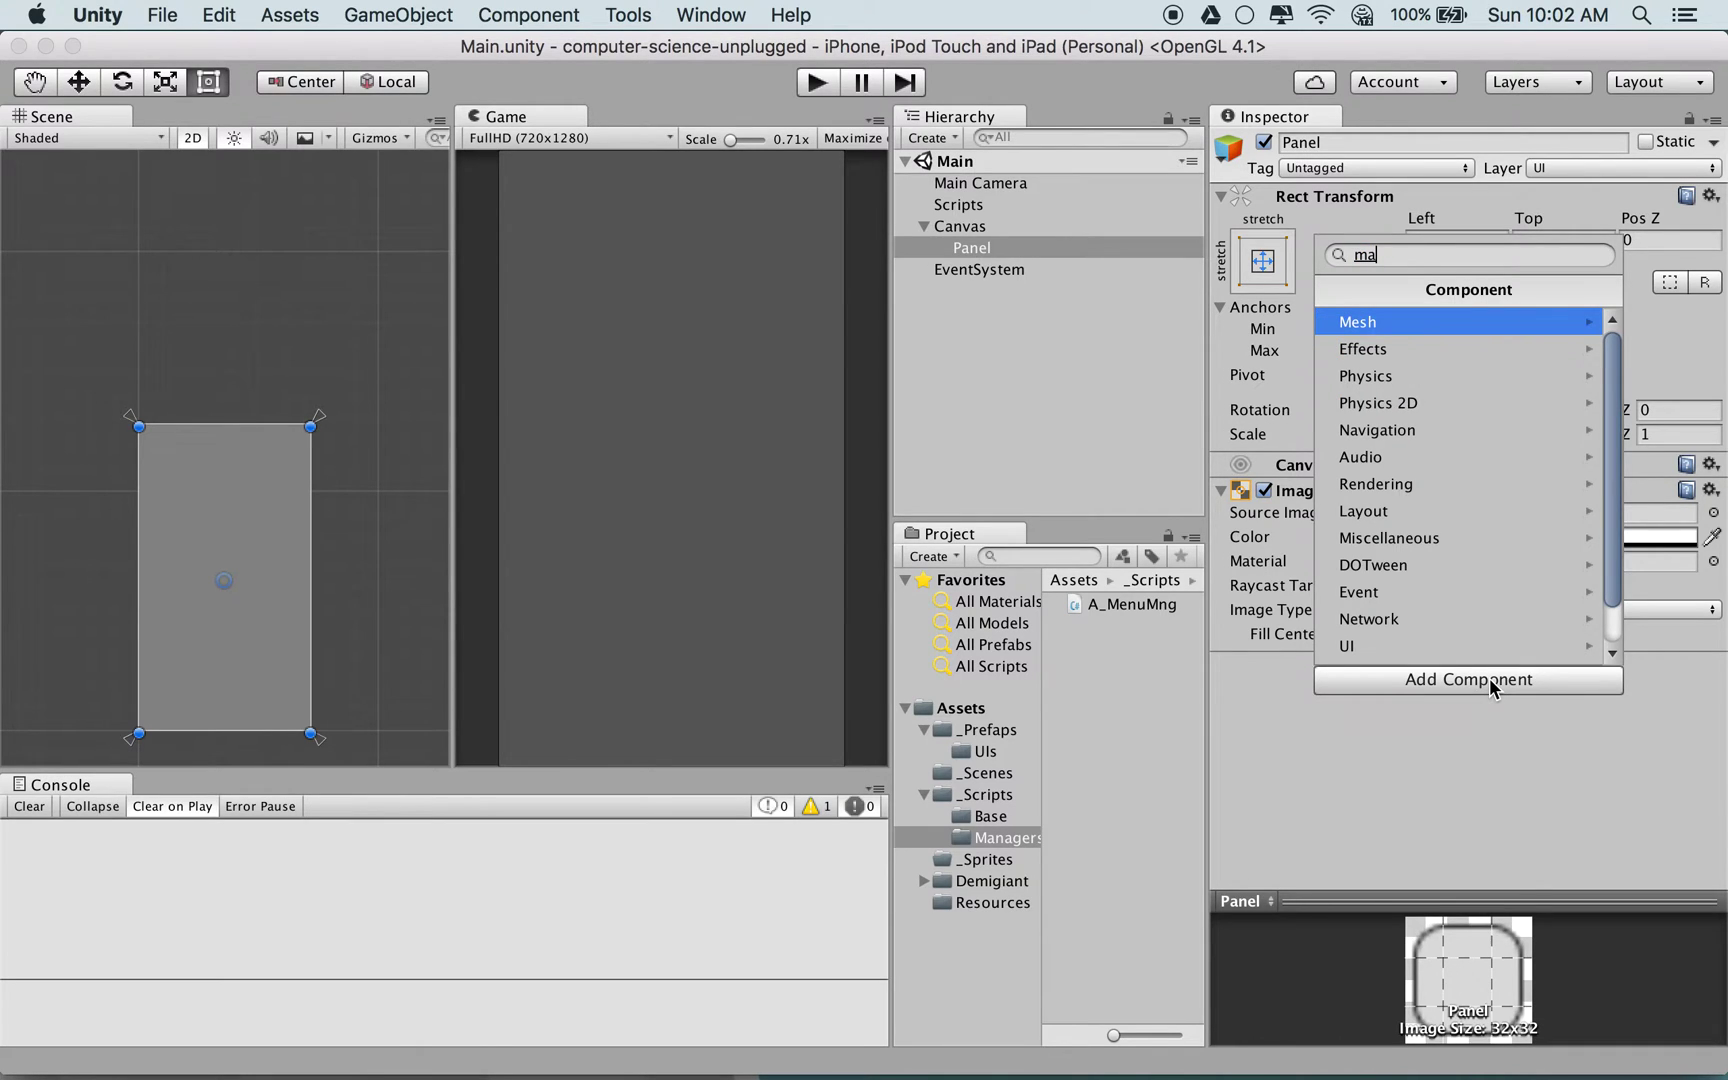
{"action": "key", "text": "ctrl+space"}
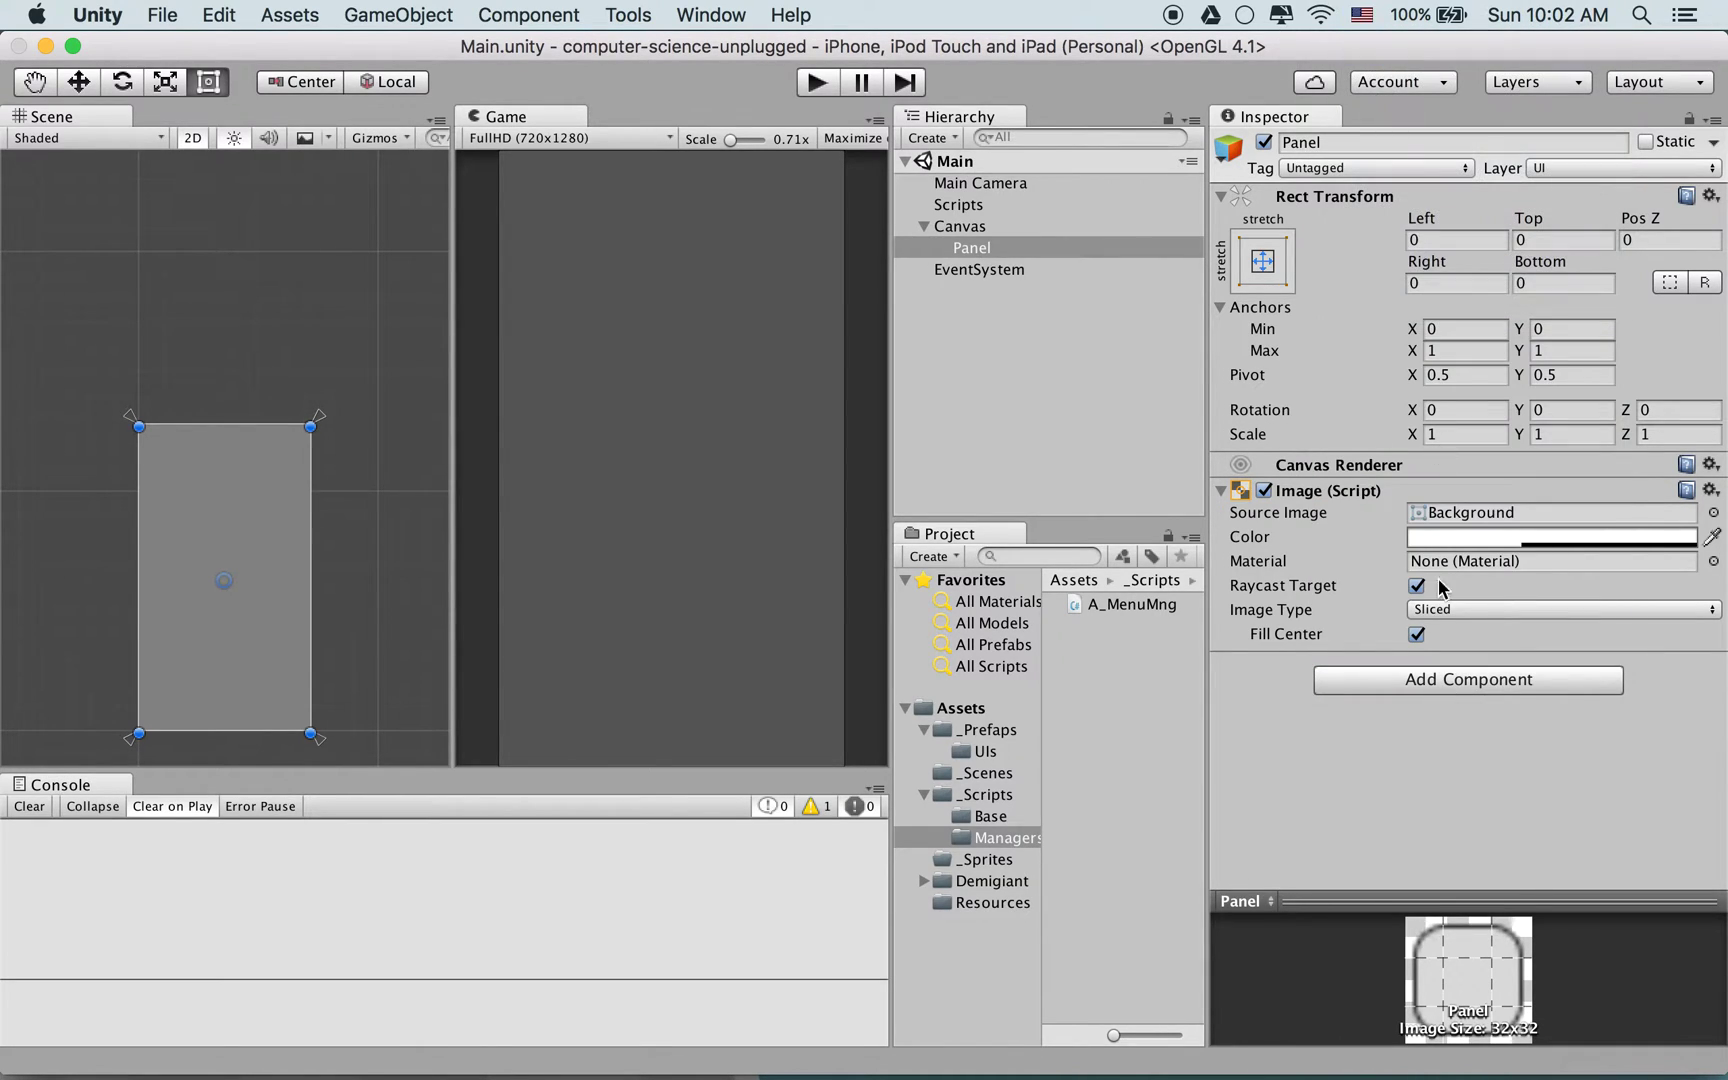
{"action": "left_click", "coordinate": [1440, 677]}
{"action": "type", "text": "ma"}
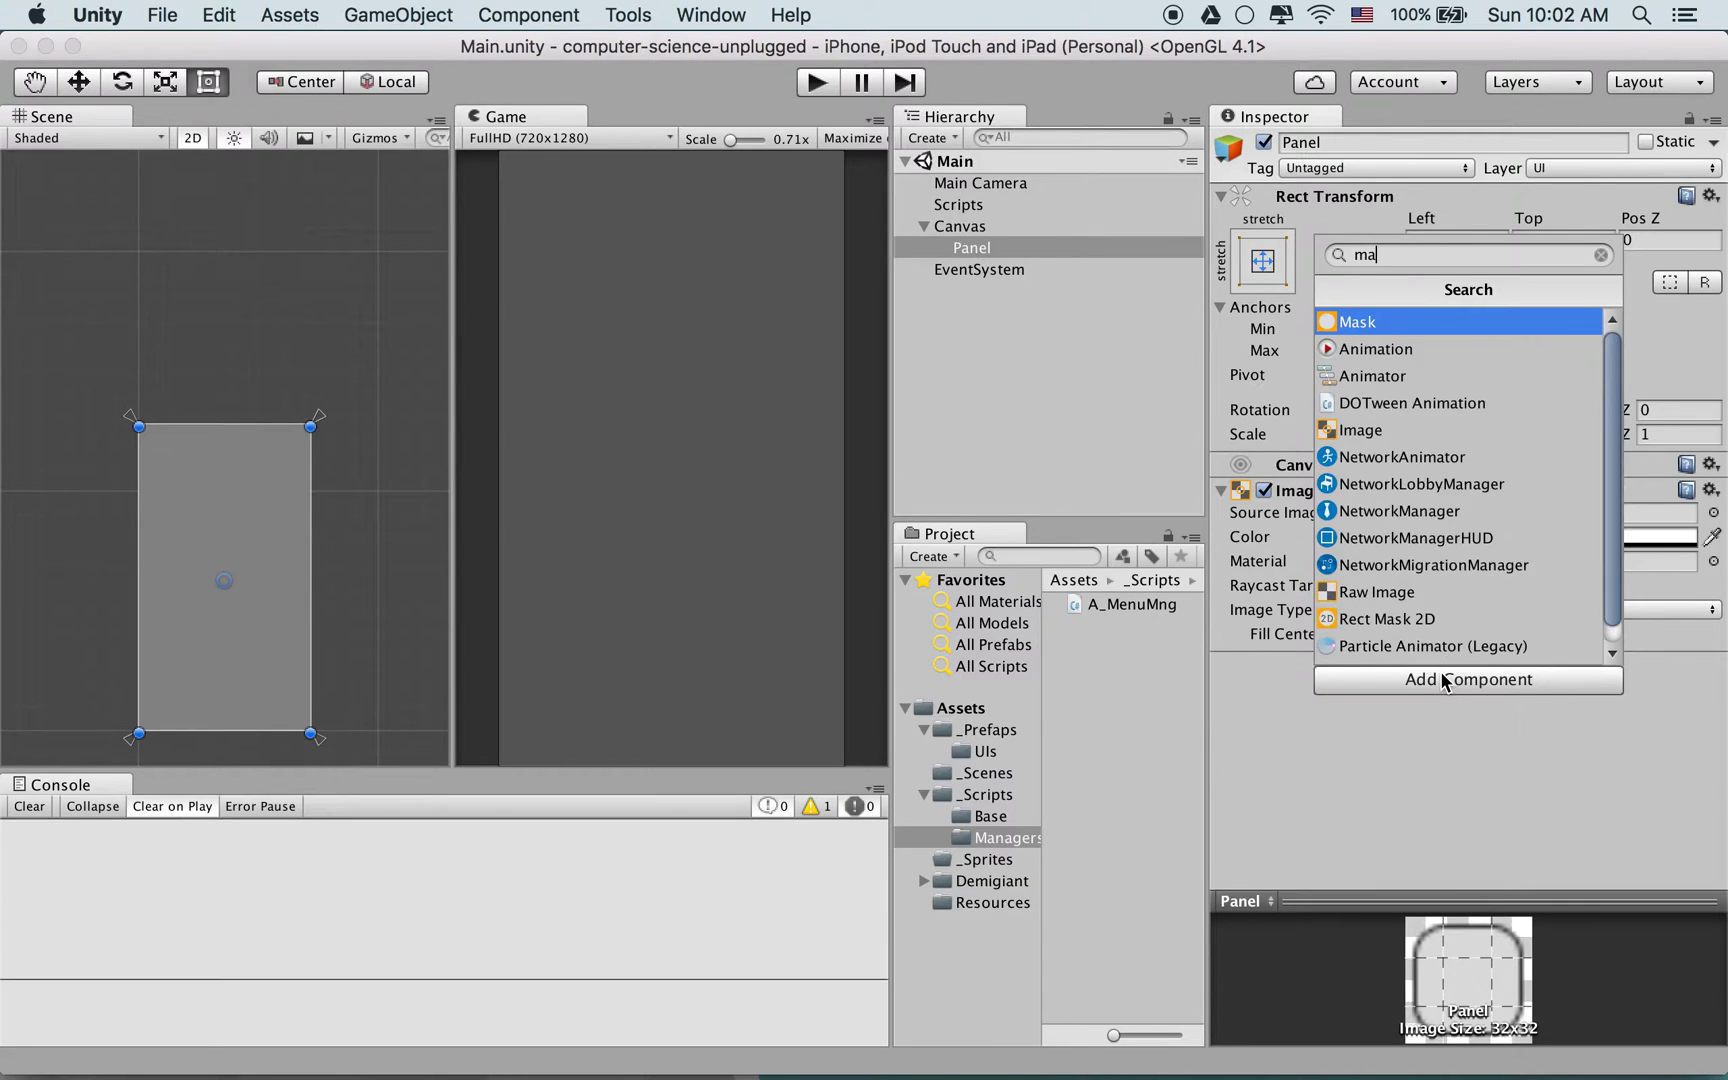
{"action": "type", "text": "s"}
{"action": "key", "text": "Return"}
{"action": "left_click", "coordinate": [1435, 734]}
{"action": "type", "text": "sc"}
{"action": "key", "text": "Return"}
{"action": "key", "text": "super+s"}
Open and dismiss the Panel's context menu, then go to the Word notes
{"action": "scroll", "coordinate": [1293, 595], "scroll_direction": "down", "scroll_amount": 5}
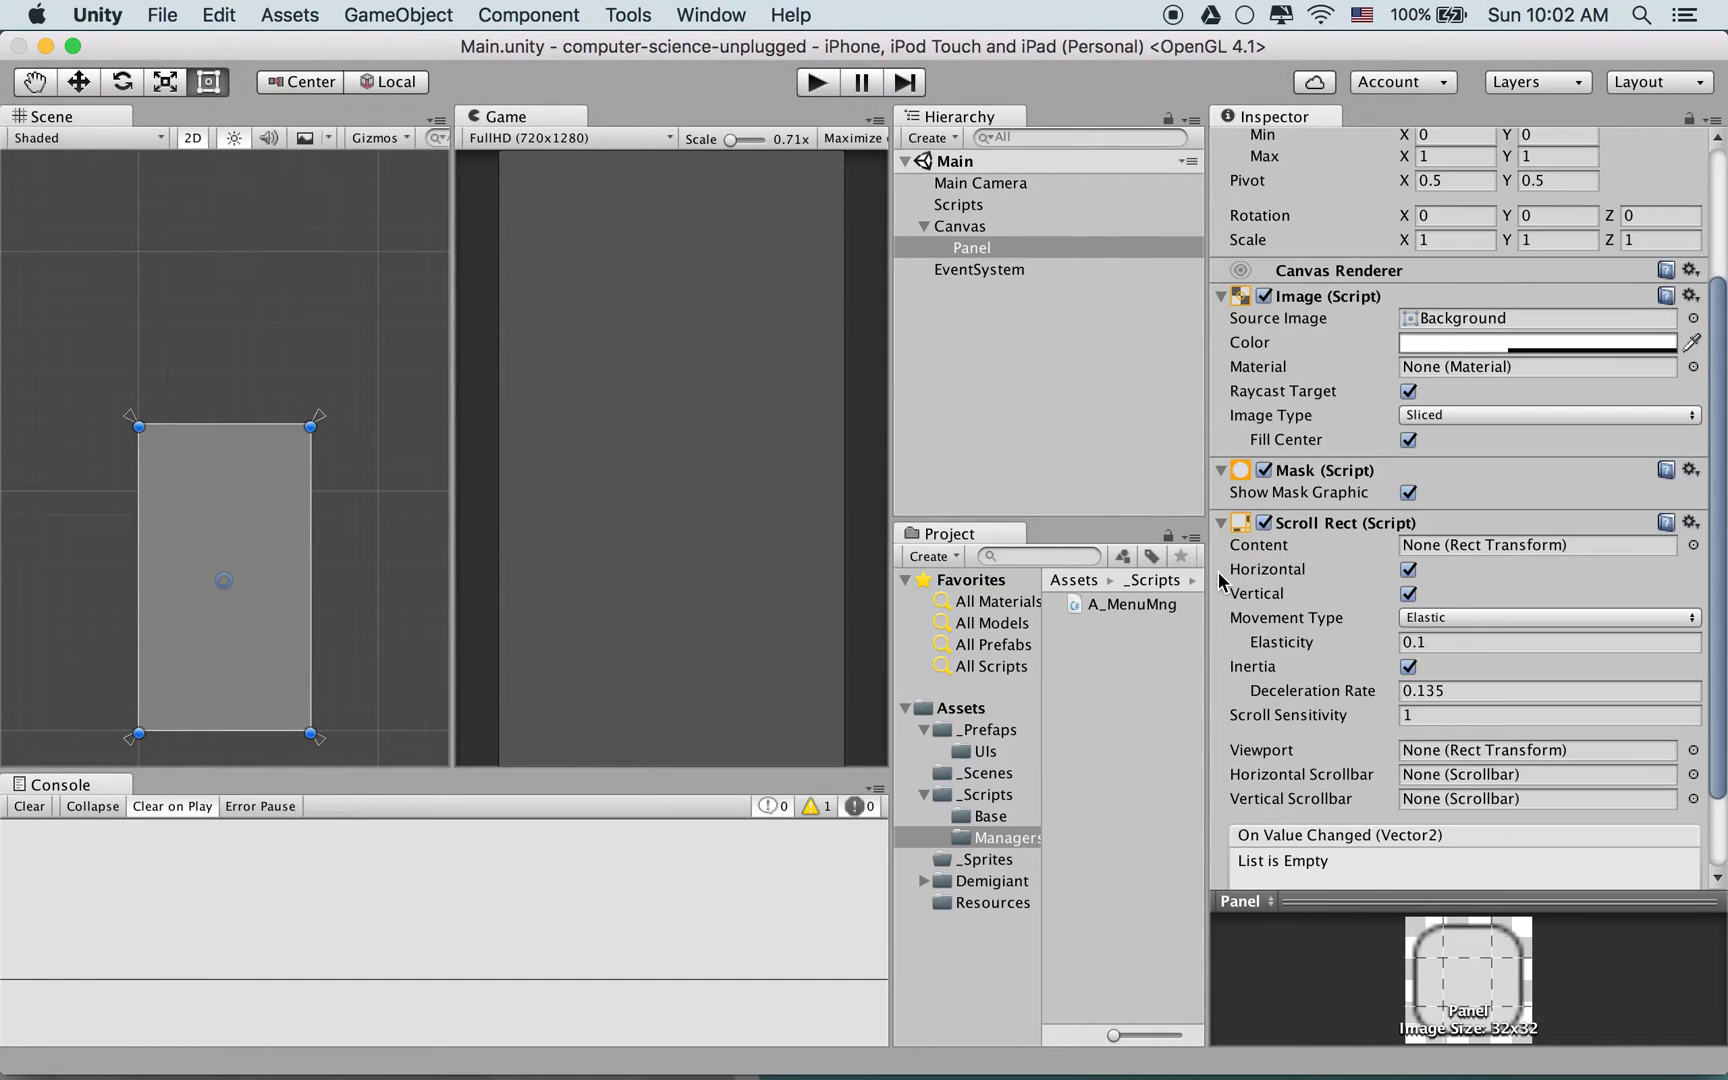
{"action": "right_click", "coordinate": [987, 248]}
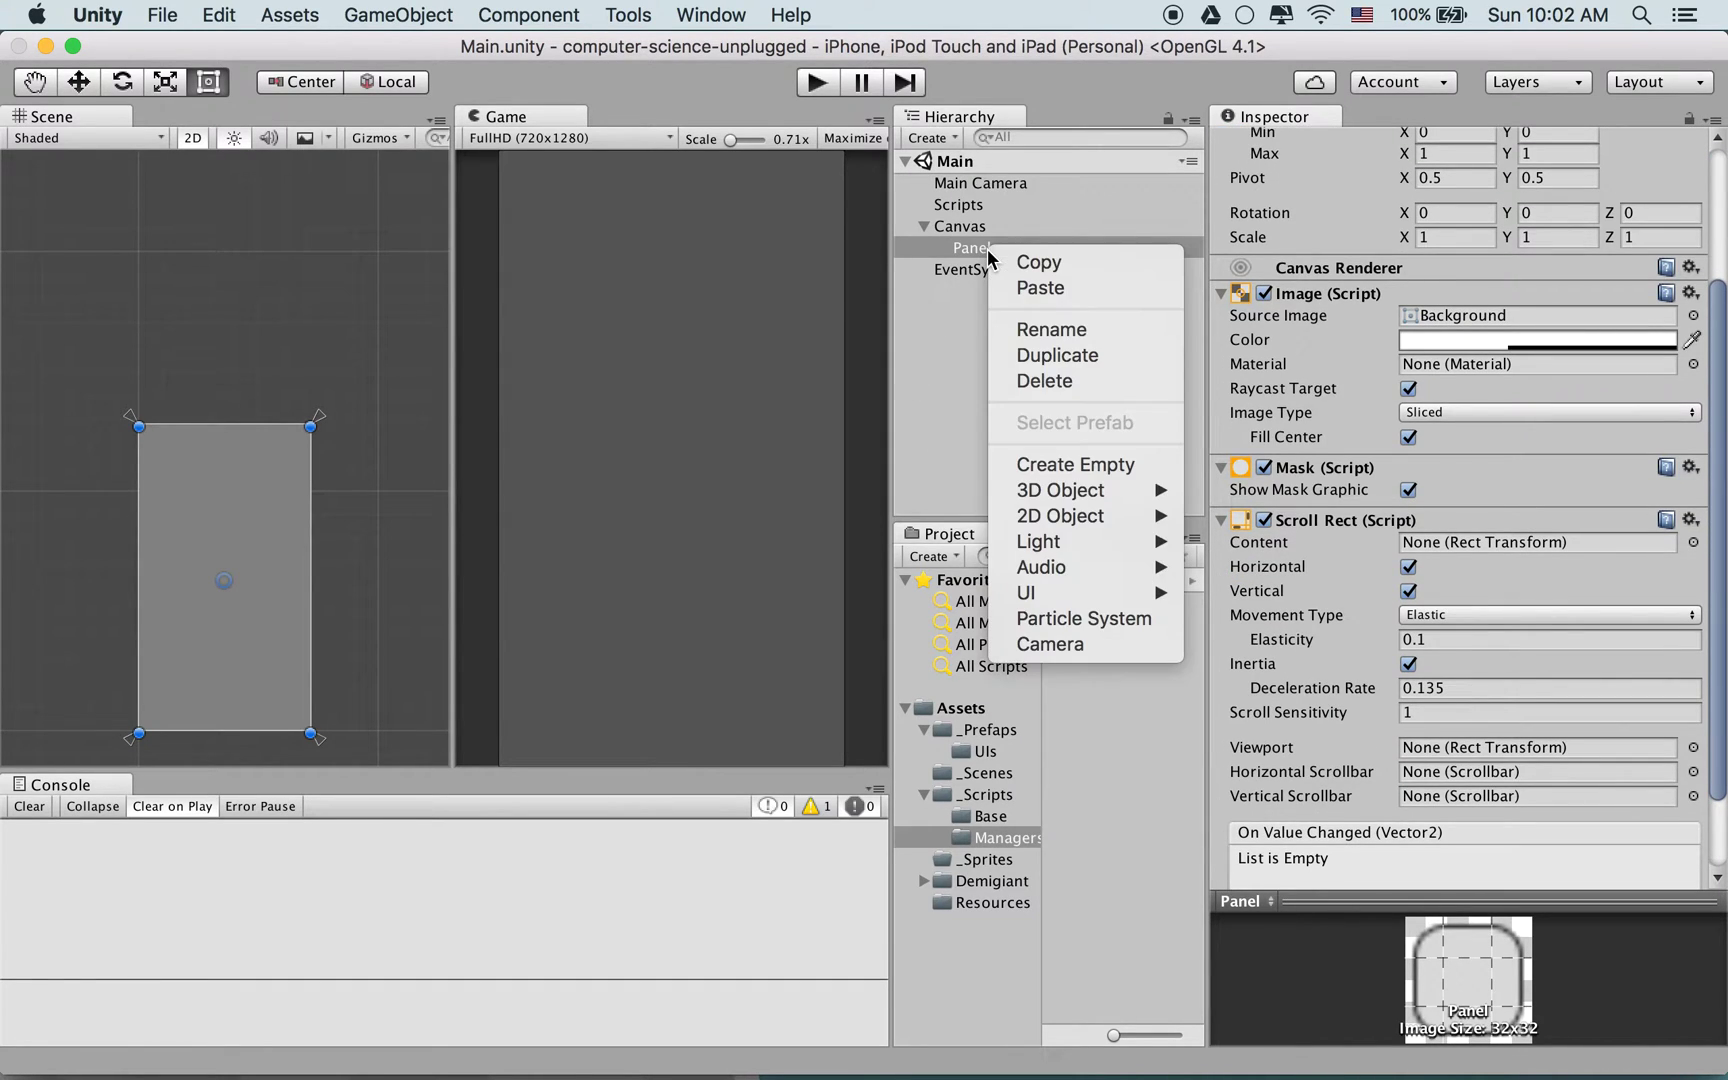
{"action": "left_click", "coordinate": [953, 367]}
{"action": "key", "text": "super+Tab"}
Select the 'Bước 2: Tạo List Container' heading and its Content Size Filter bullet in Word
{"action": "scroll", "coordinate": [953, 366], "scroll_direction": "down", "scroll_amount": 10}
{"action": "scroll", "coordinate": [770, 563], "scroll_direction": "up", "scroll_amount": 3}
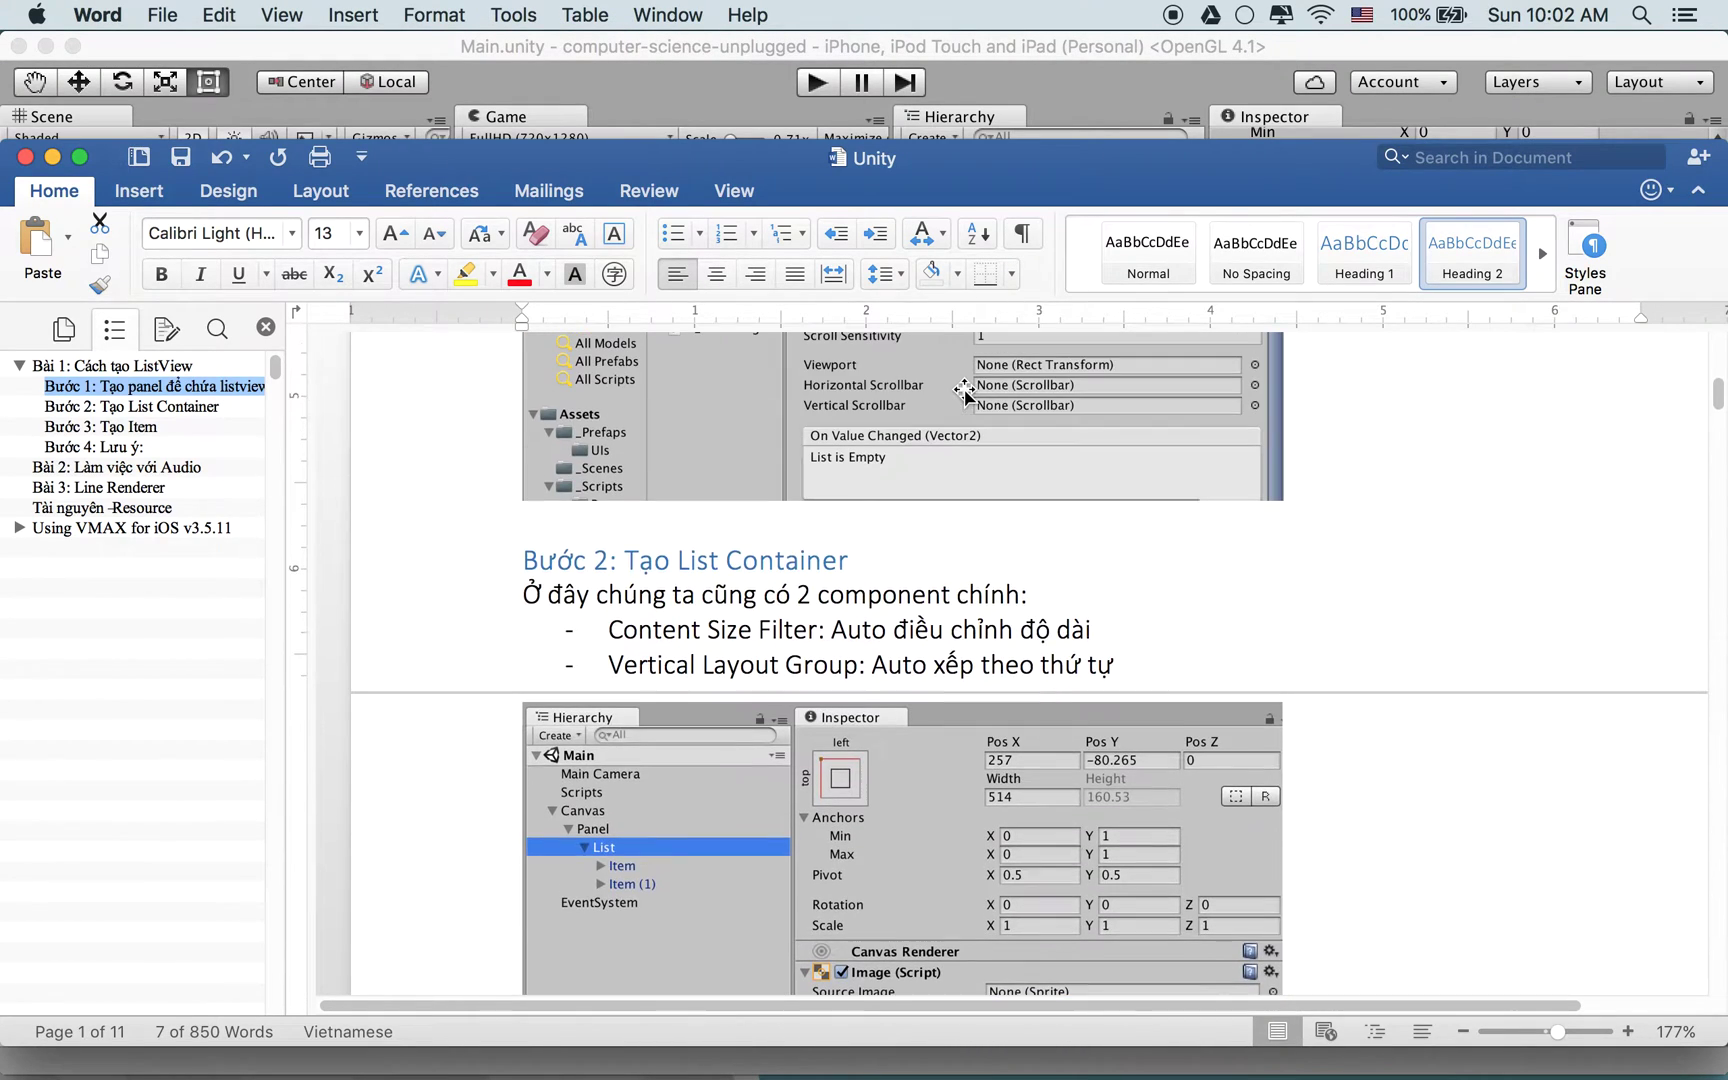
{"action": "triple_click", "coordinate": [770, 563]}
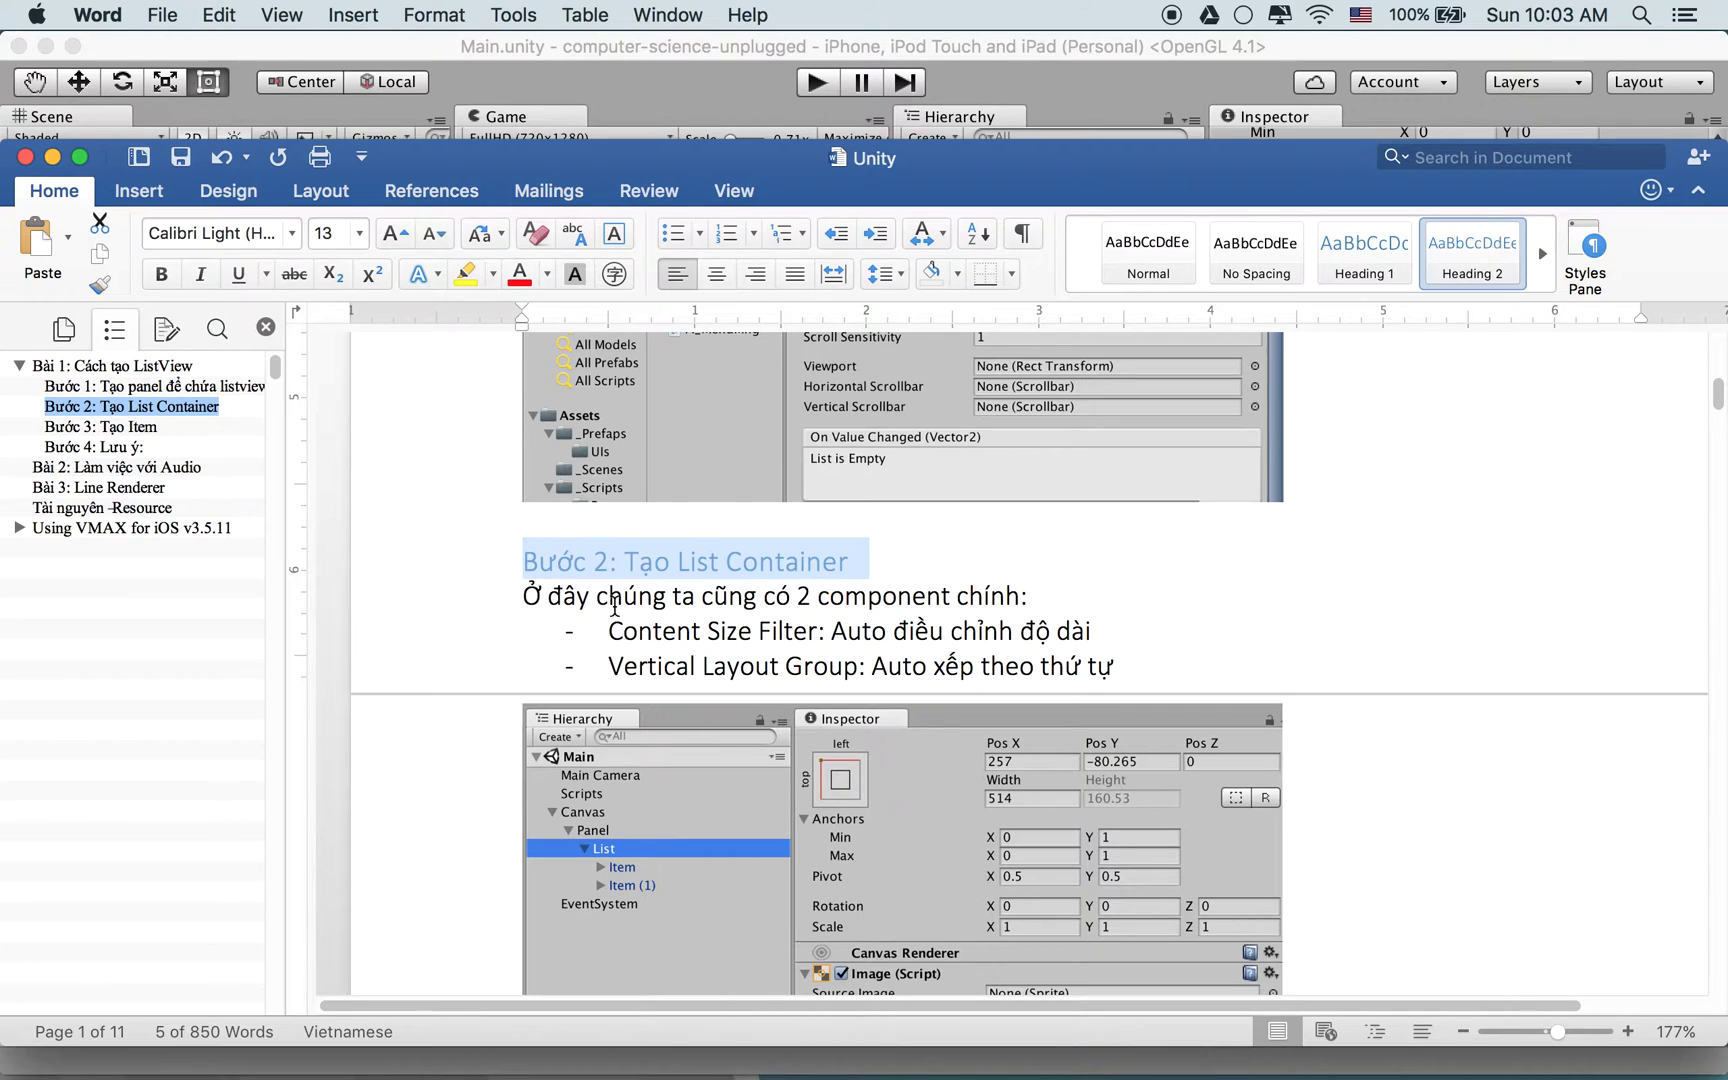
{"action": "triple_click", "coordinate": [745, 636]}
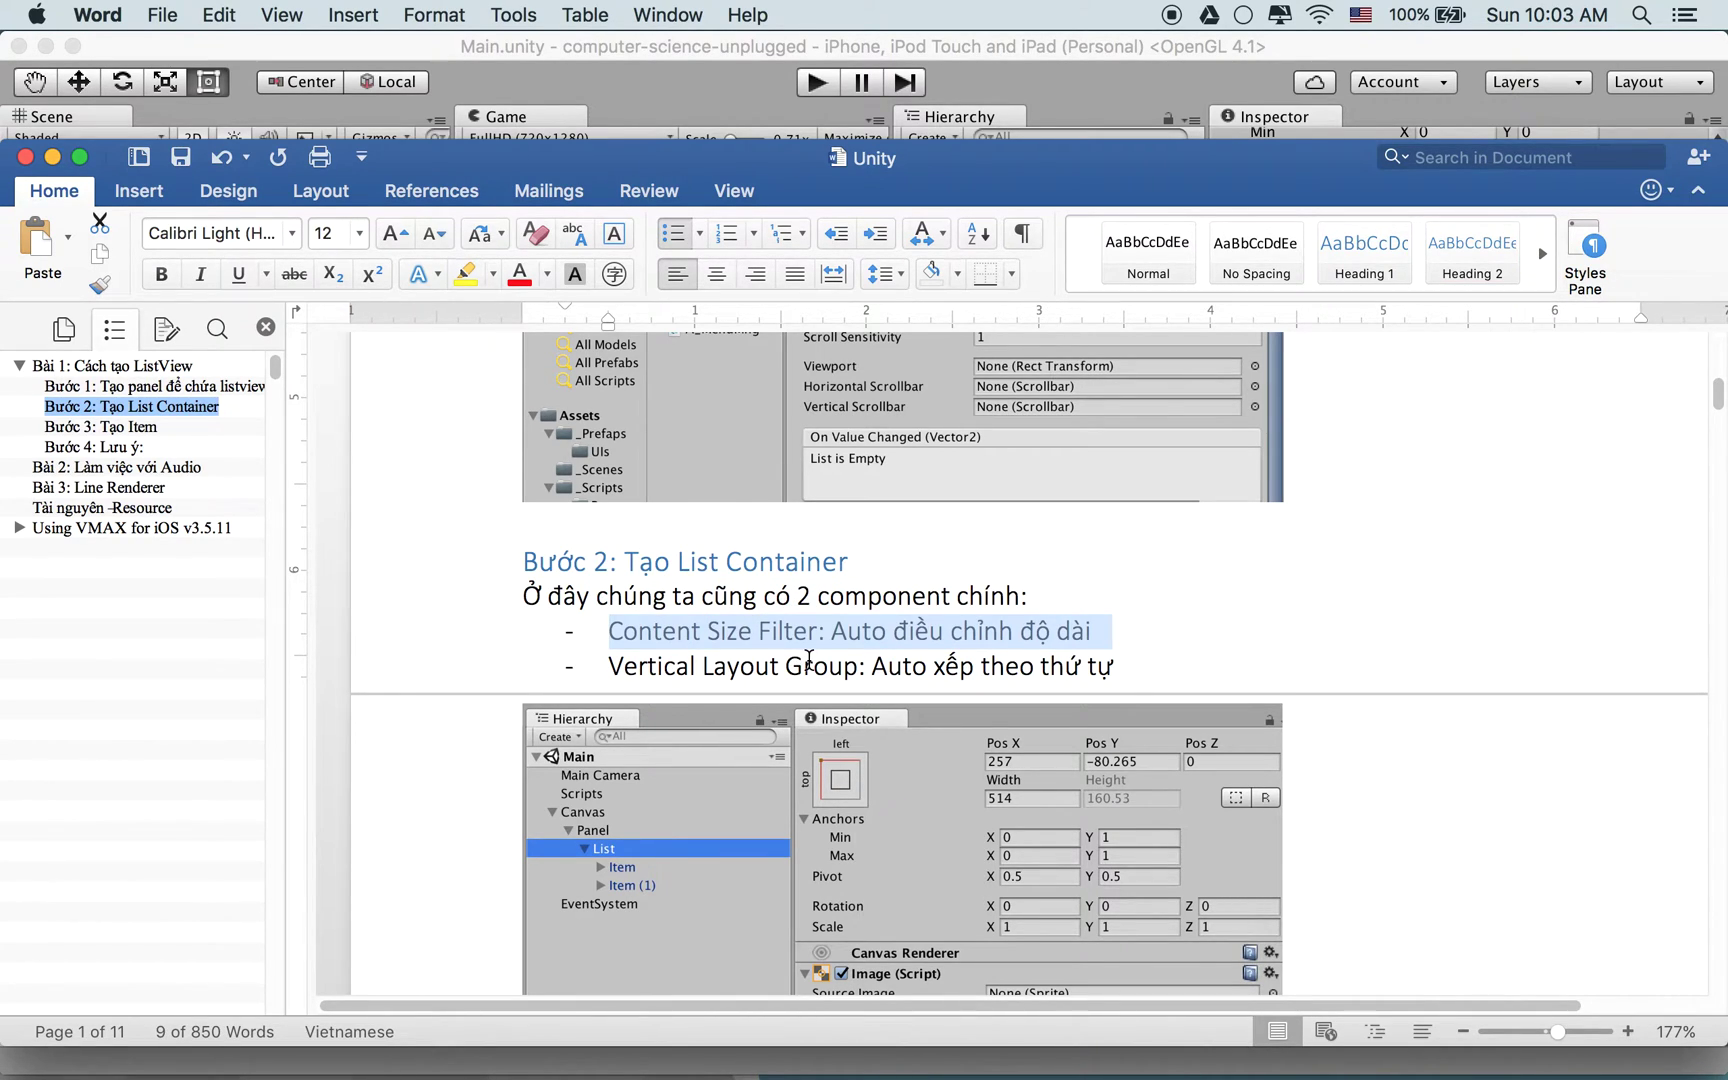
Select the Vertical Layout Group bullet, then return to Unity with Panel selected
{"action": "scroll", "coordinate": [810, 662], "scroll_direction": "down", "scroll_amount": 2}
{"action": "scroll", "coordinate": [812, 662], "scroll_direction": "down", "scroll_amount": 1}
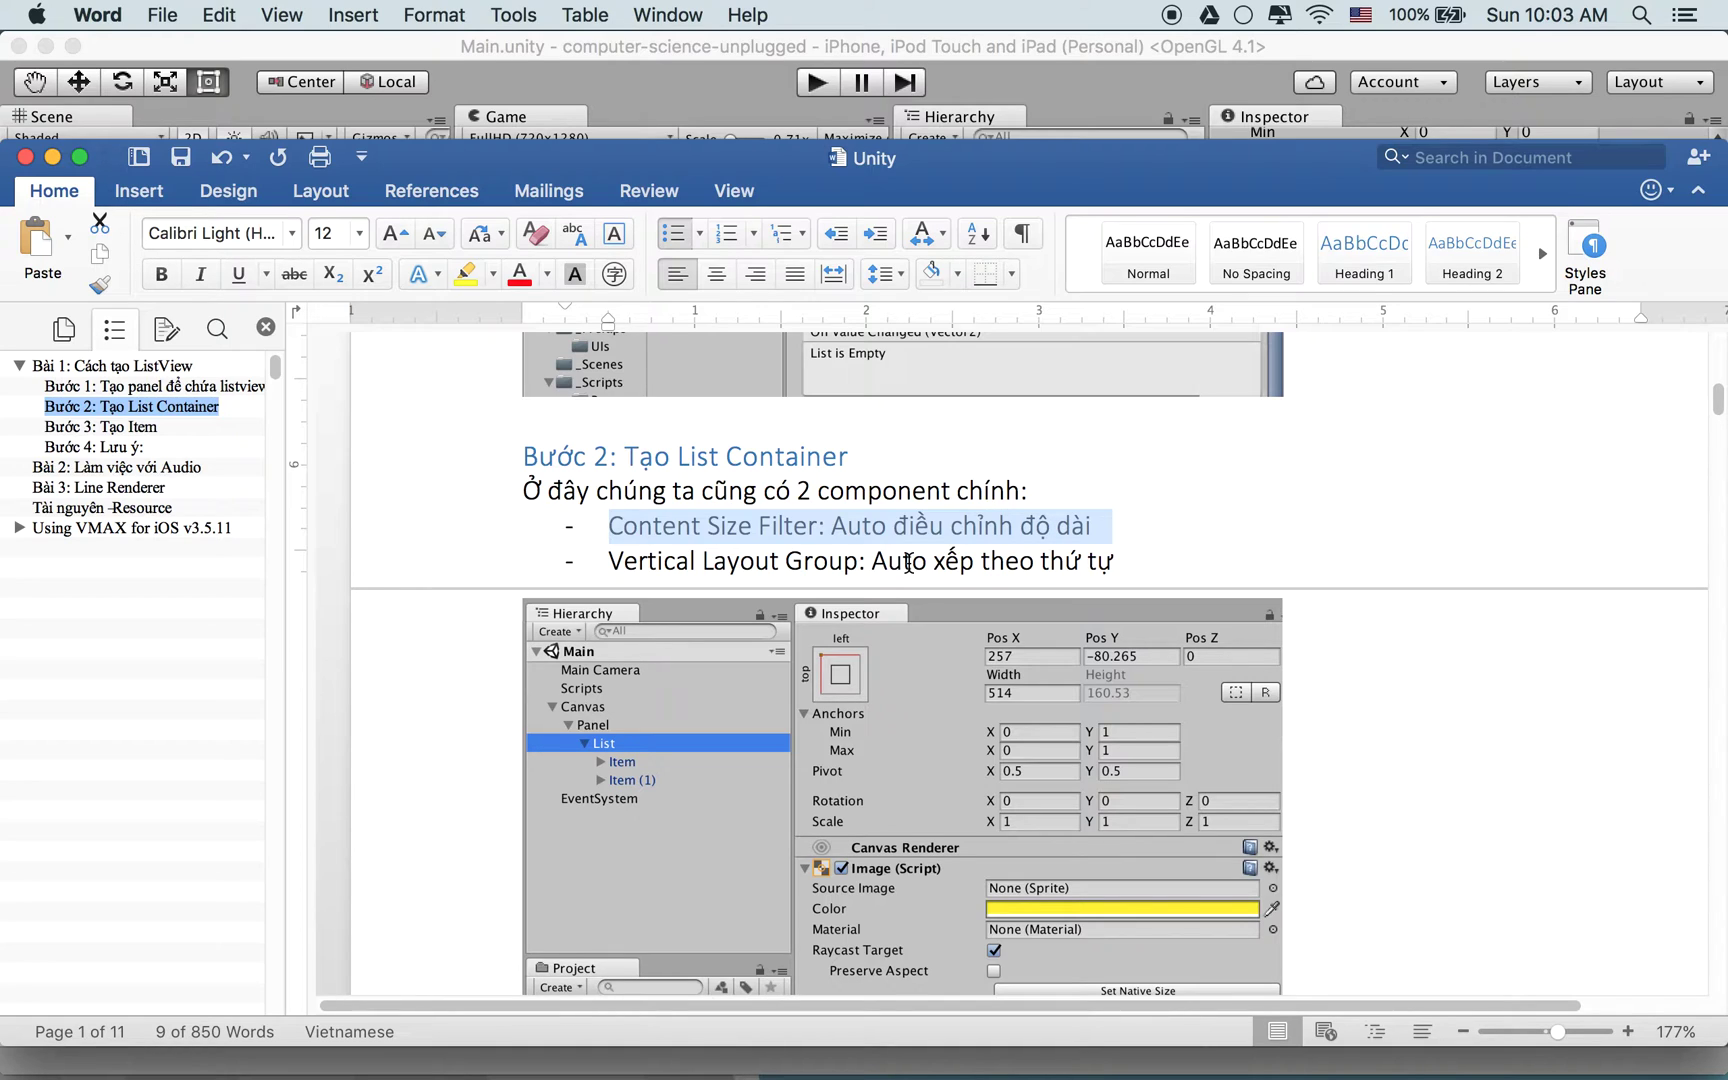
{"action": "left_click_drag", "start_coordinate": [718, 563], "coordinate": [880, 564]}
{"action": "triple_click", "coordinate": [880, 564]}
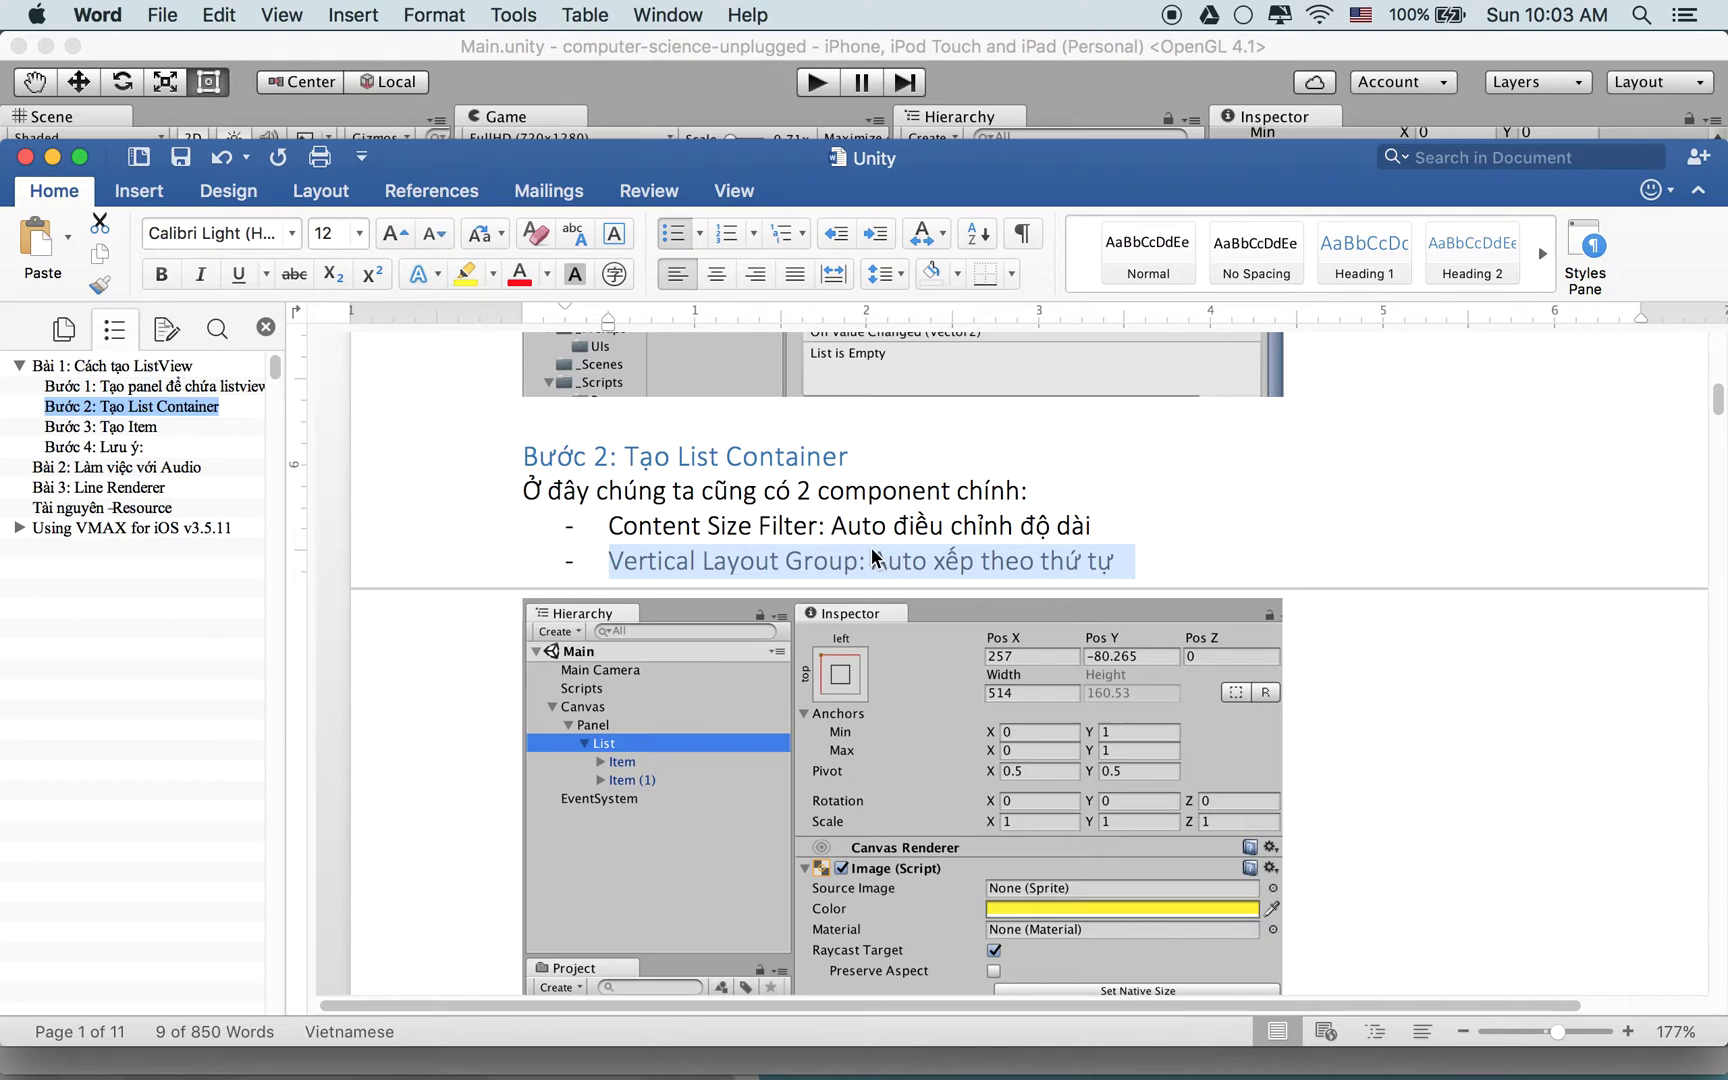
{"action": "key", "text": "super+Tab"}
{"action": "left_click", "coordinate": [1045, 254]}
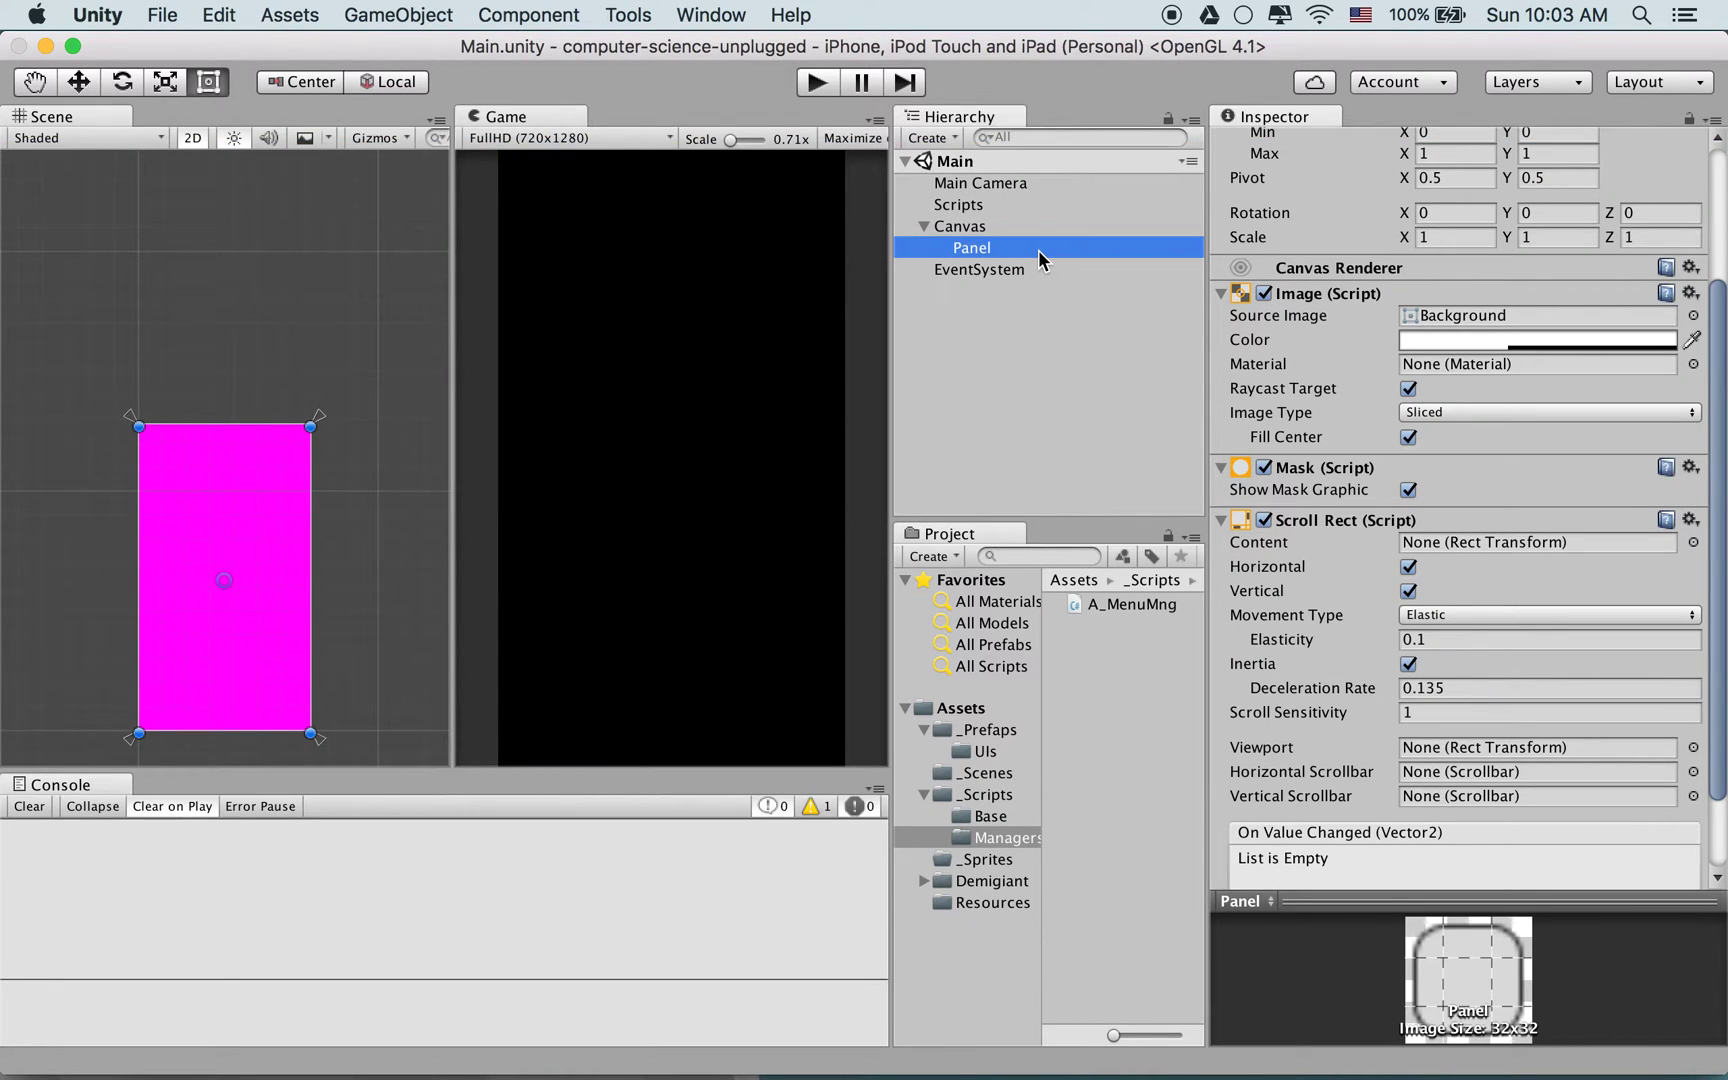
Rename the Panel to List, then rename it back to Panel
{"action": "key", "text": "Return"}
{"action": "type", "text": "List"}
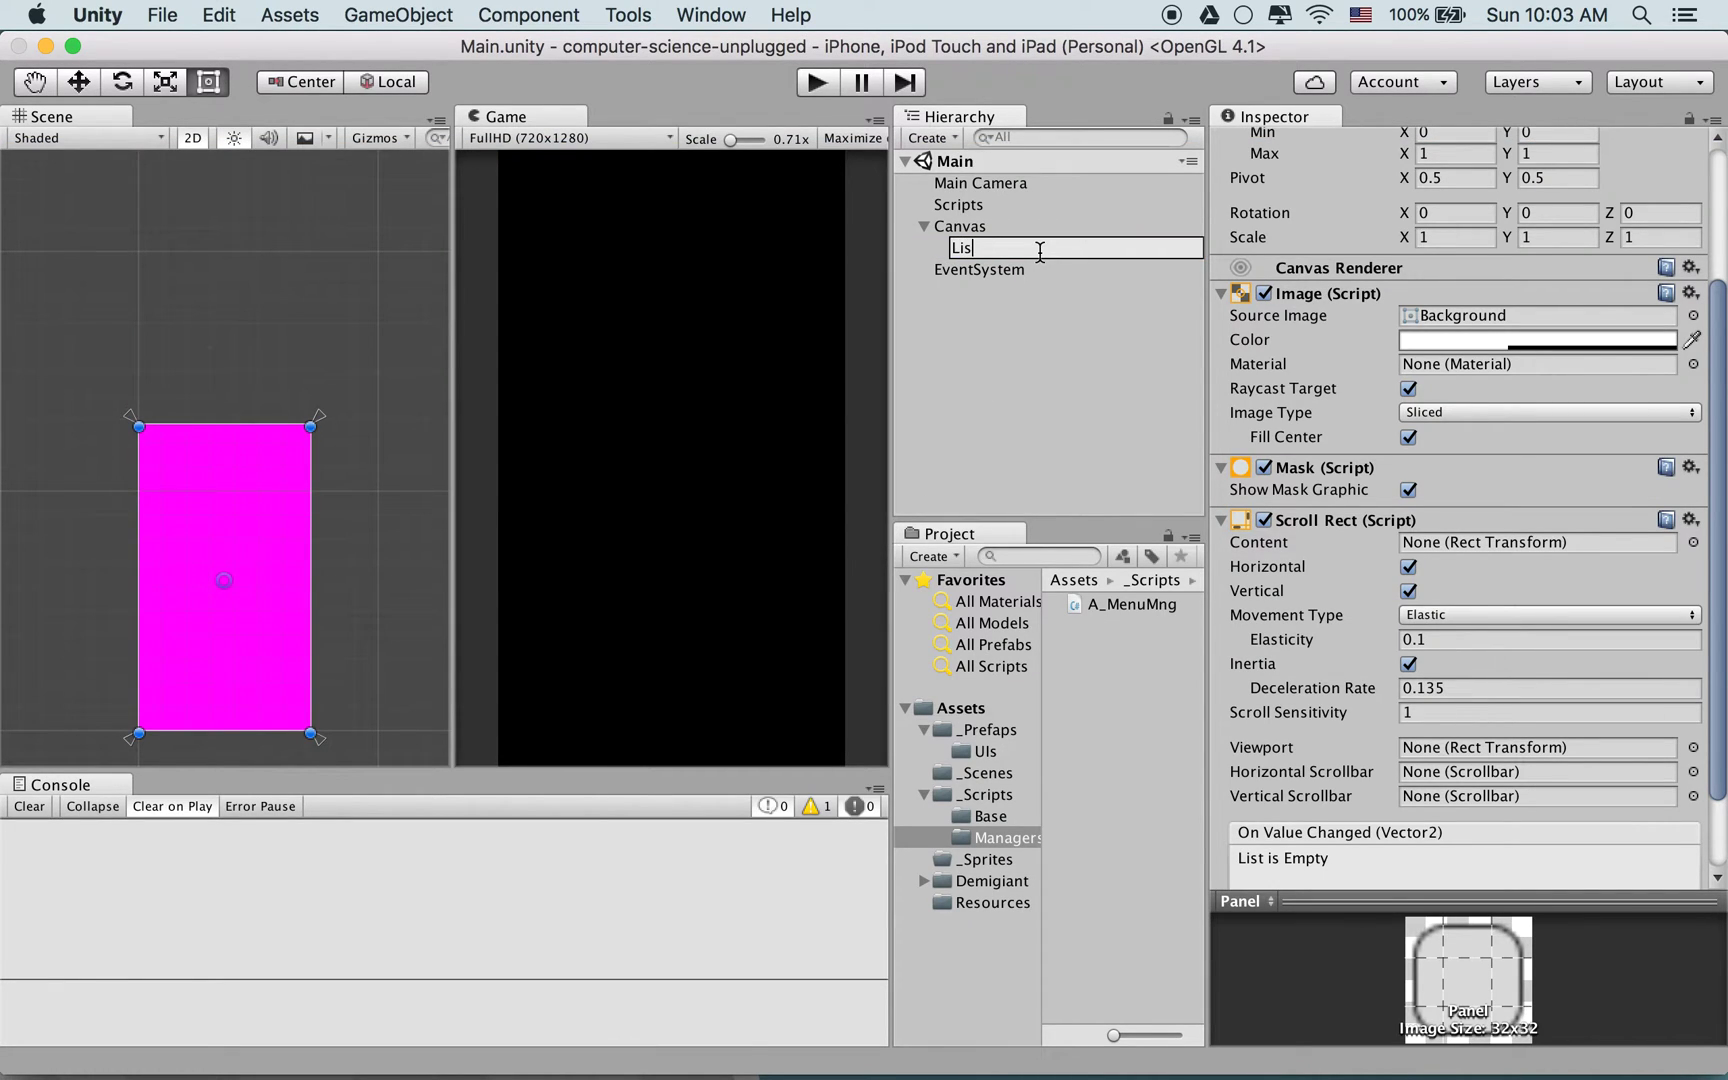
{"action": "key", "text": "Return"}
{"action": "scroll", "coordinate": [1278, 490], "scroll_direction": "down", "scroll_amount": 3}
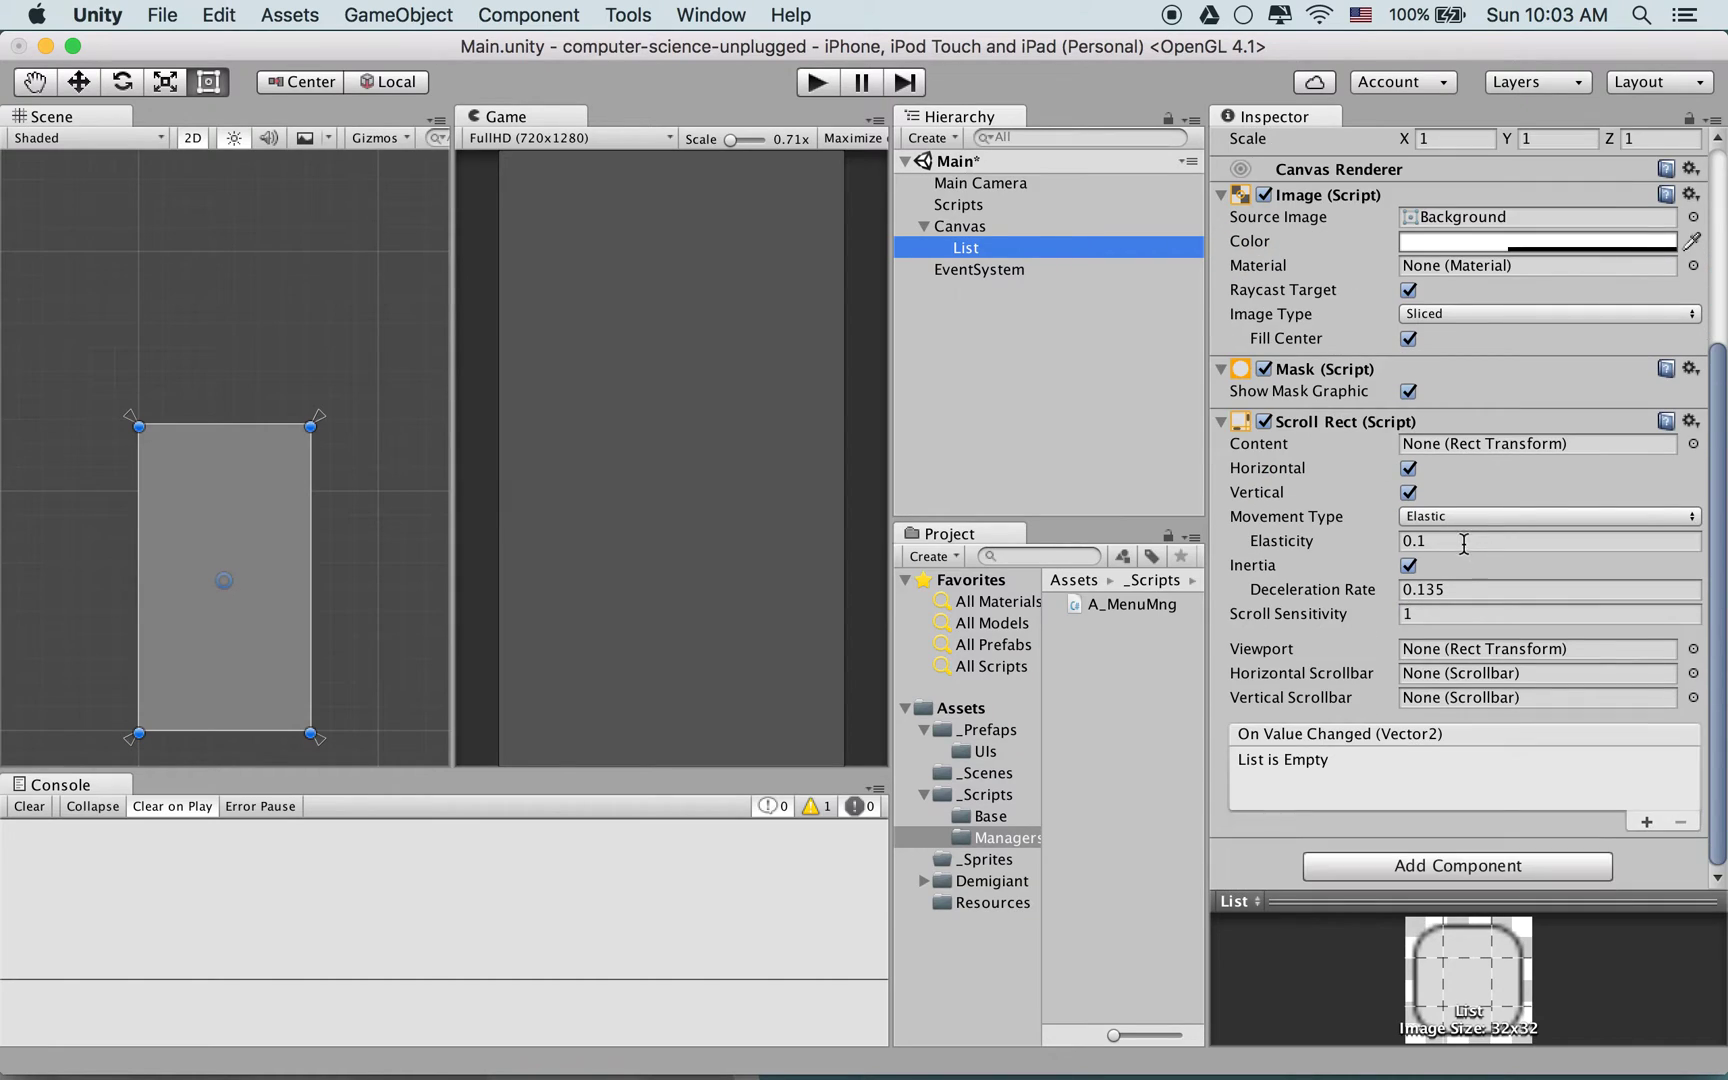
{"action": "left_click", "coordinate": [986, 247]}
{"action": "type", "text": "Panel"}
{"action": "key", "text": "Return"}
Add an Image inside Panel, stretch it to fill the Panel, and save
{"action": "right_click", "coordinate": [986, 247]}
{"action": "mouse_move", "coordinate": [1135, 592]}
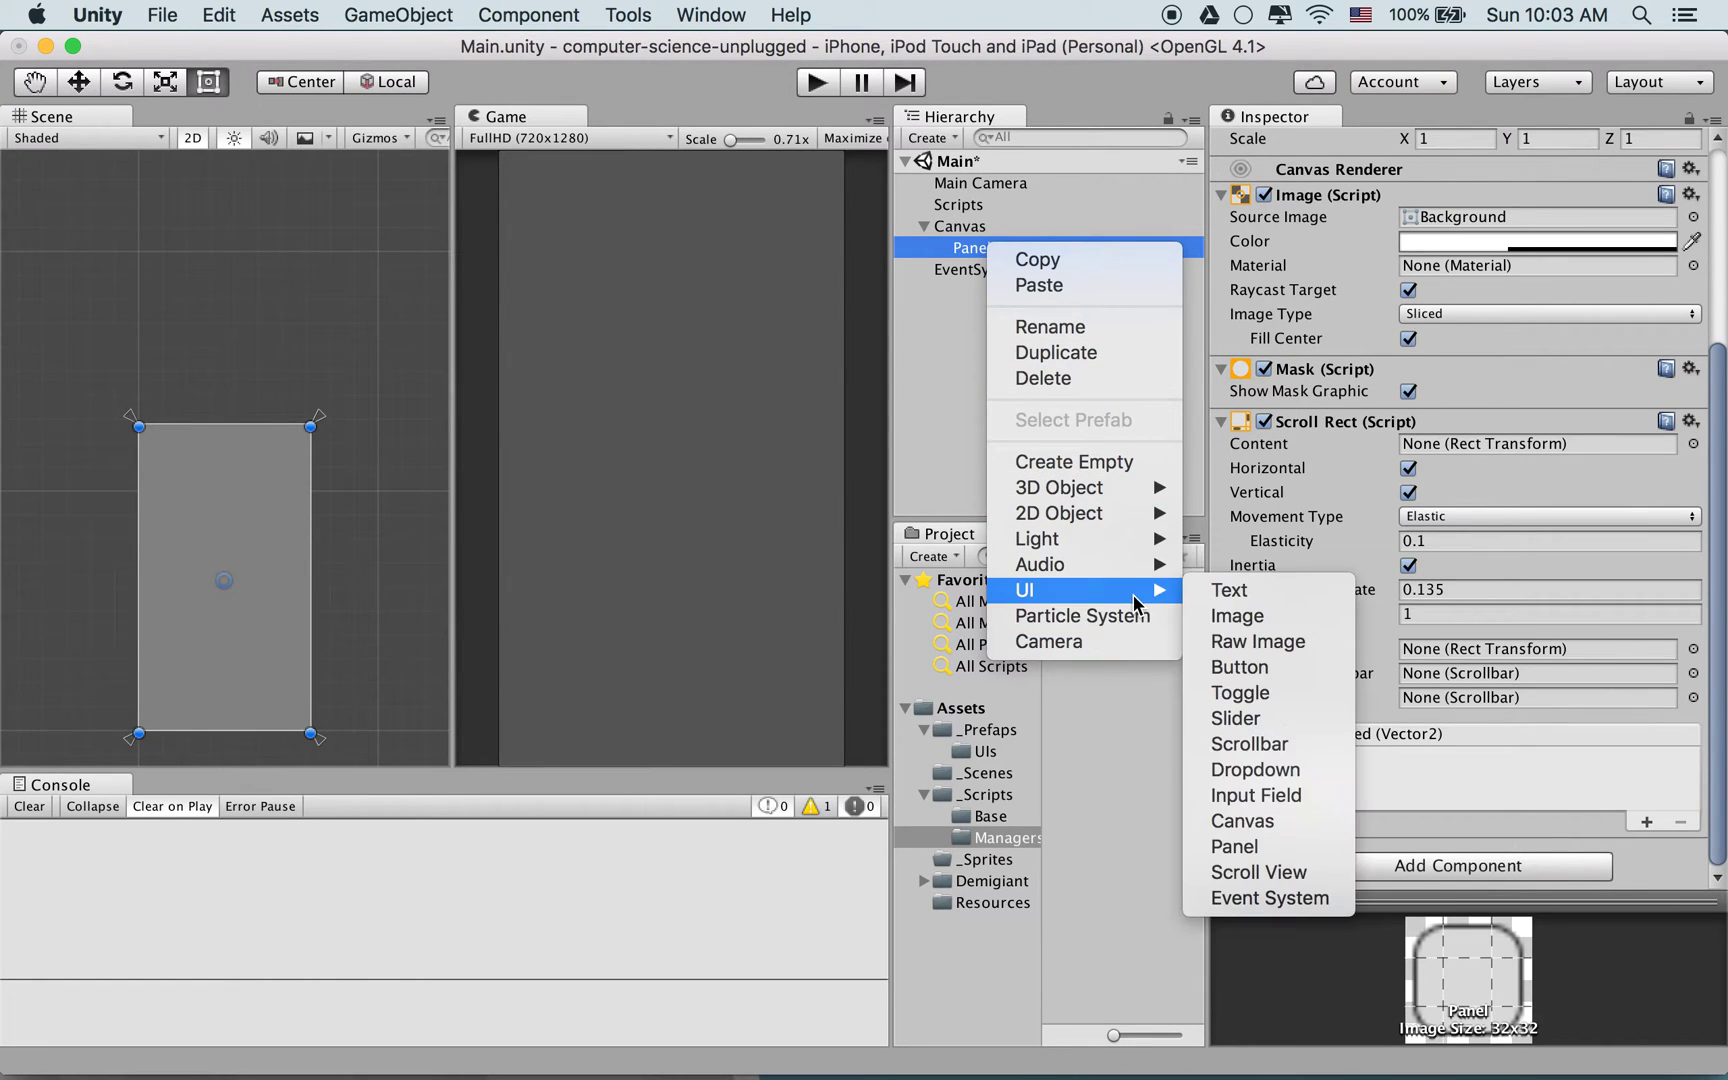
{"action": "left_click", "coordinate": [1280, 616]}
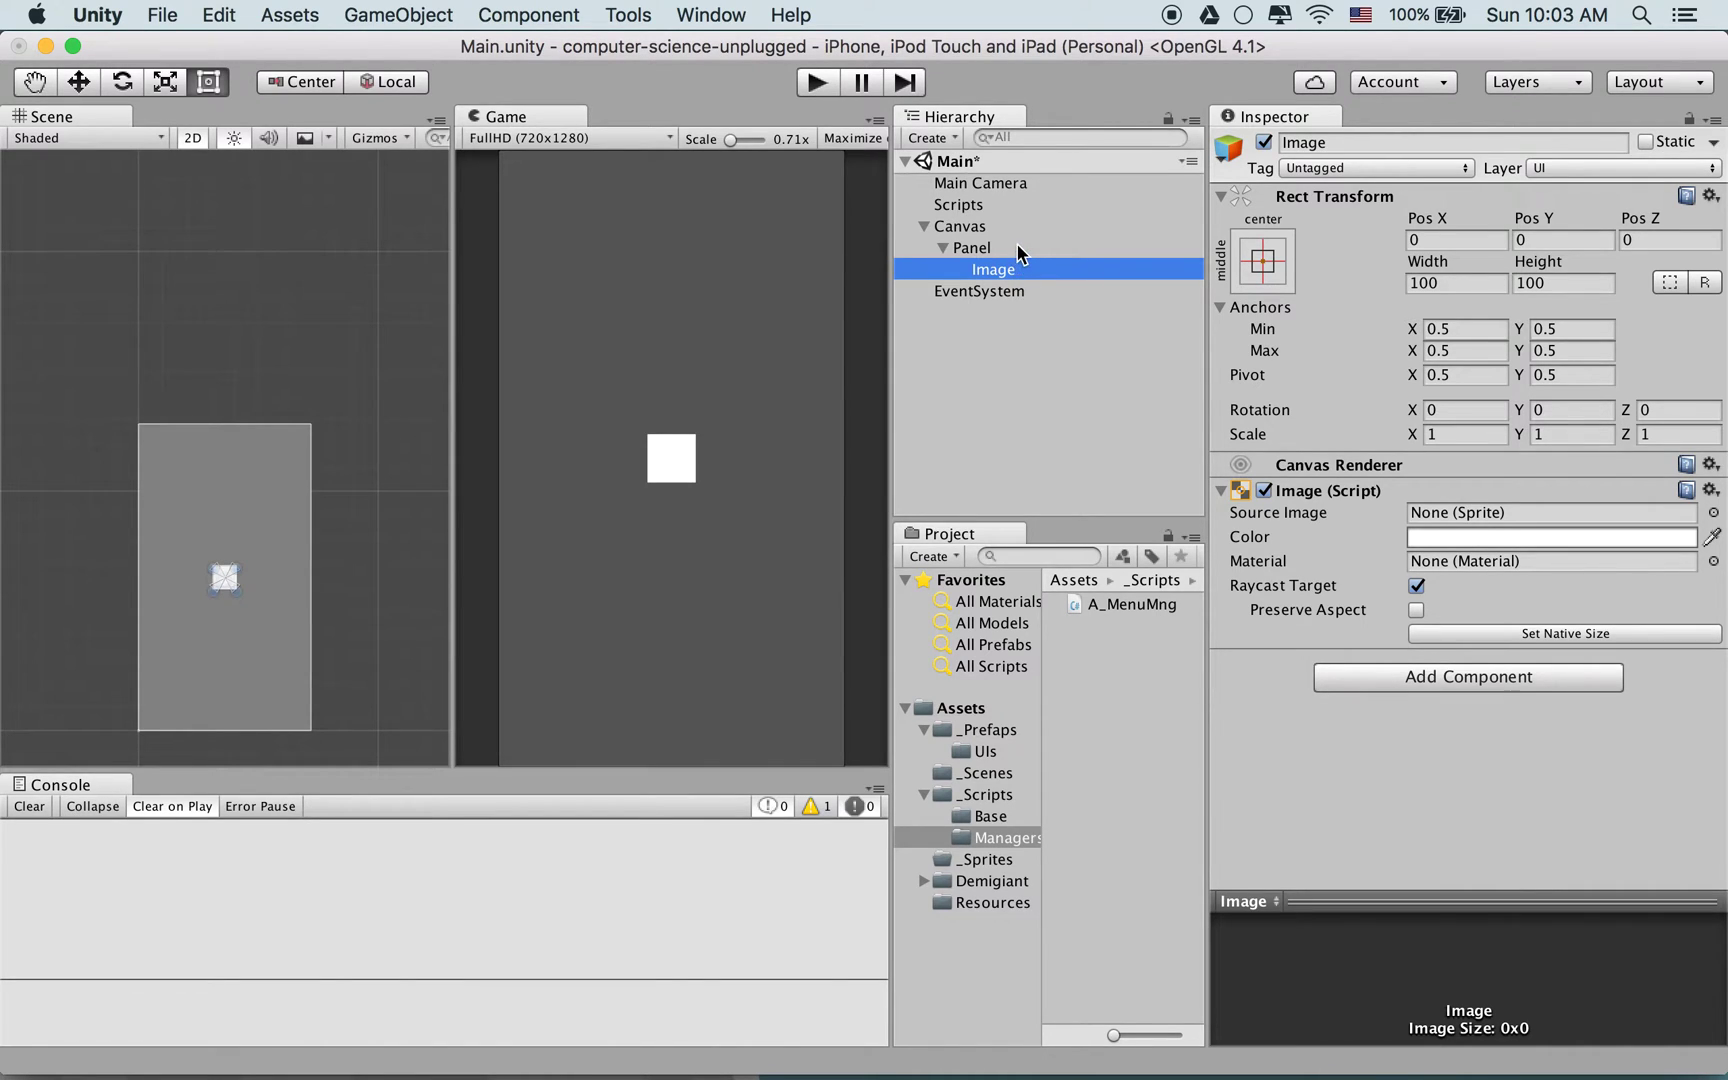
{"action": "left_click", "coordinate": [1017, 246]}
{"action": "left_click", "coordinate": [1021, 270]}
{"action": "left_click", "coordinate": [1274, 266]}
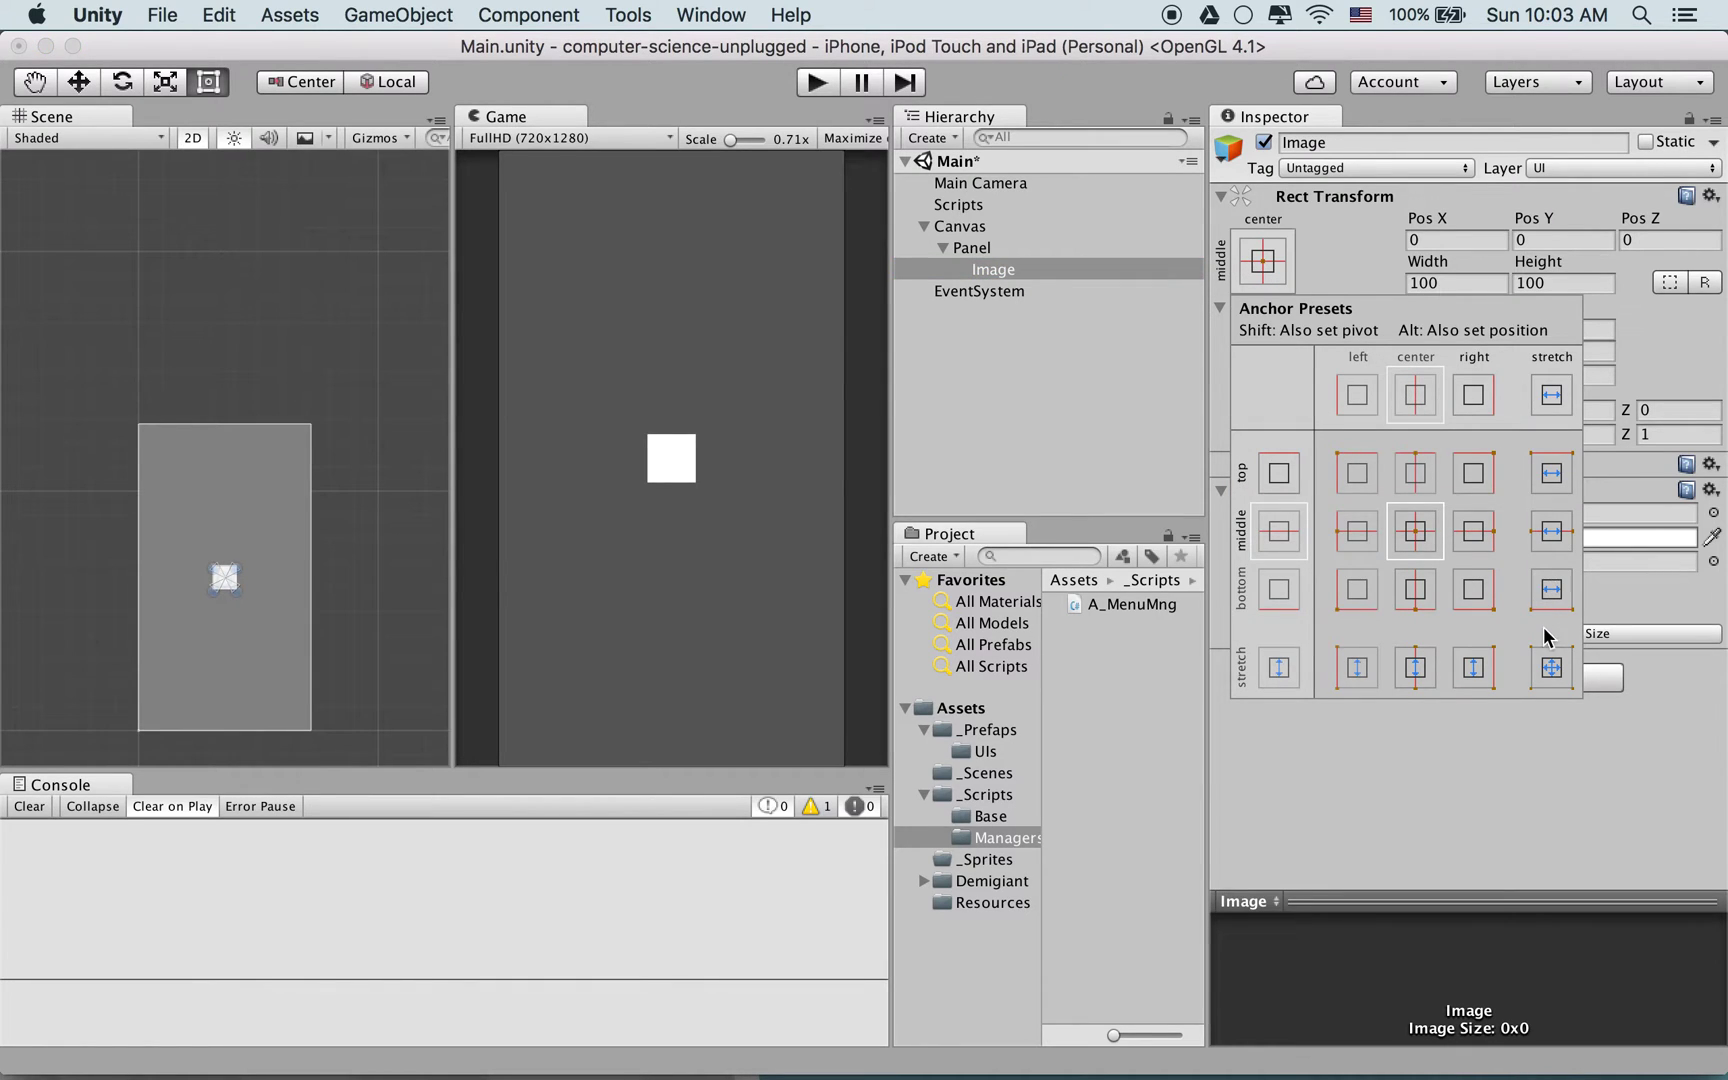
{"action": "left_click", "coordinate": [1551, 667], "text": "alt"}
{"action": "left_click", "coordinate": [1047, 425]}
{"action": "key", "text": "super+s"}
Re-anchor the Image to the top-stretch preset and save
{"action": "left_click", "coordinate": [1026, 268]}
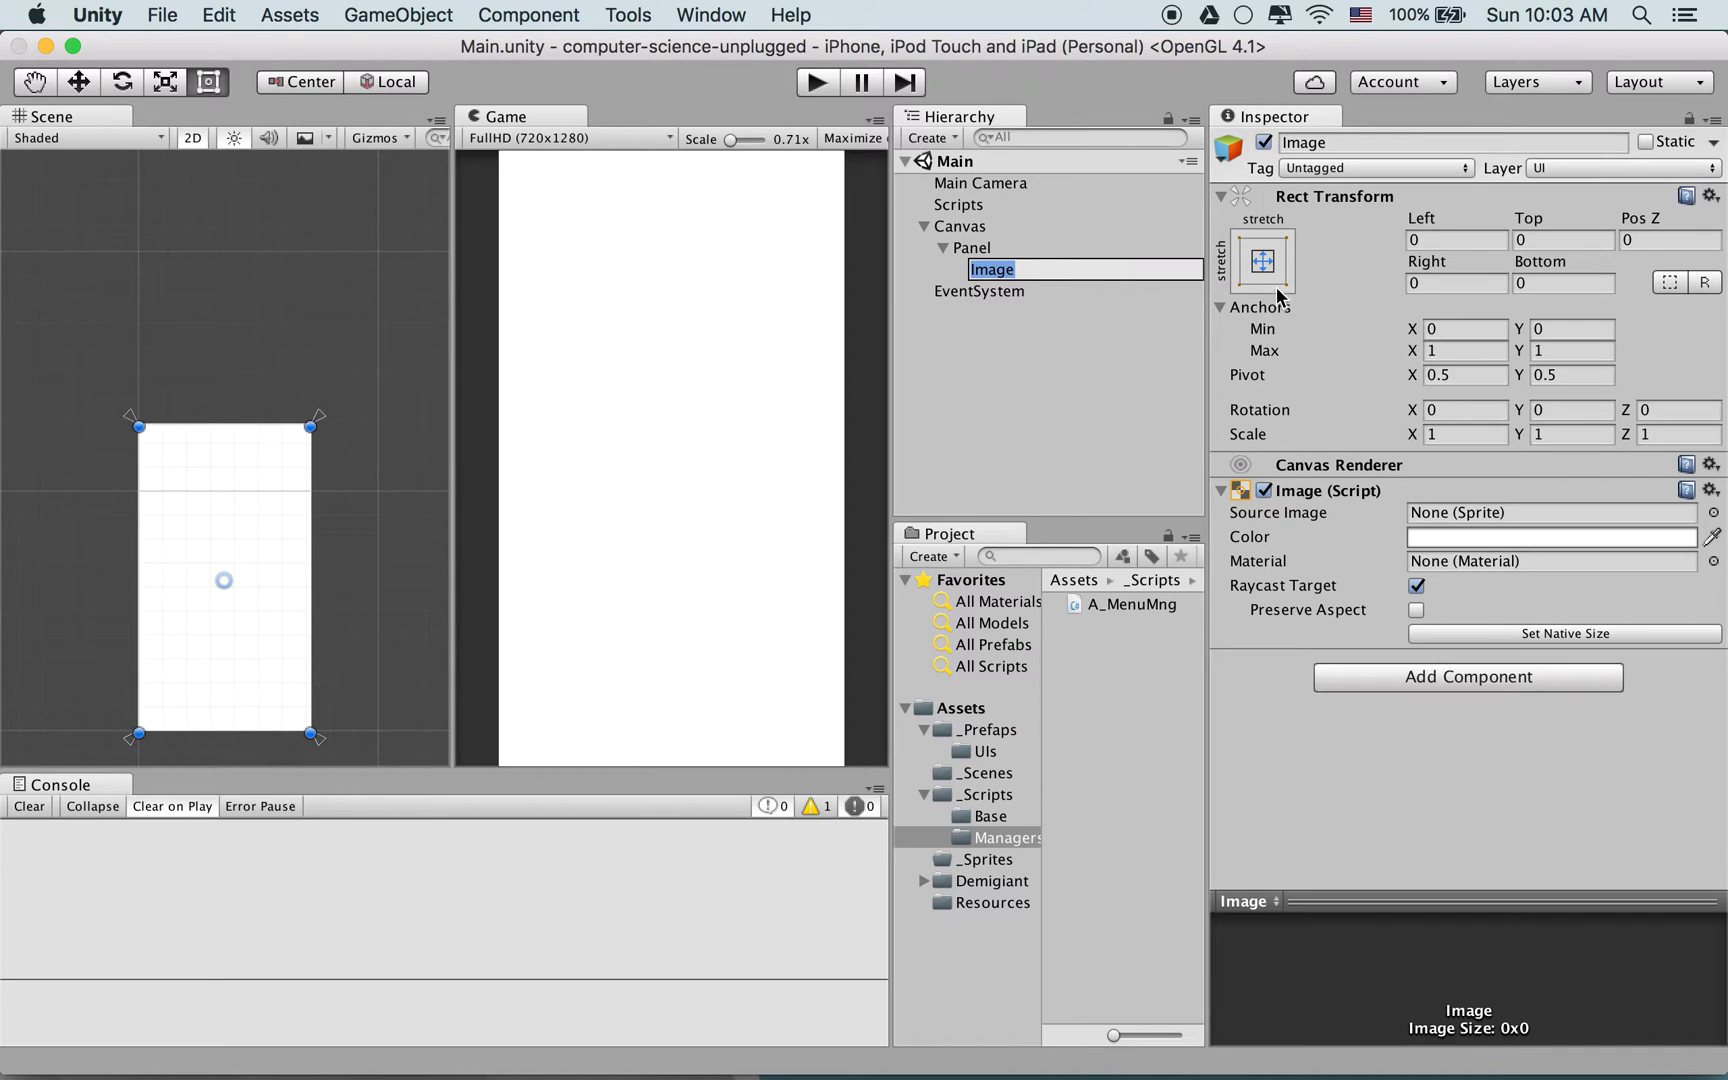
{"action": "left_click", "coordinate": [988, 262]}
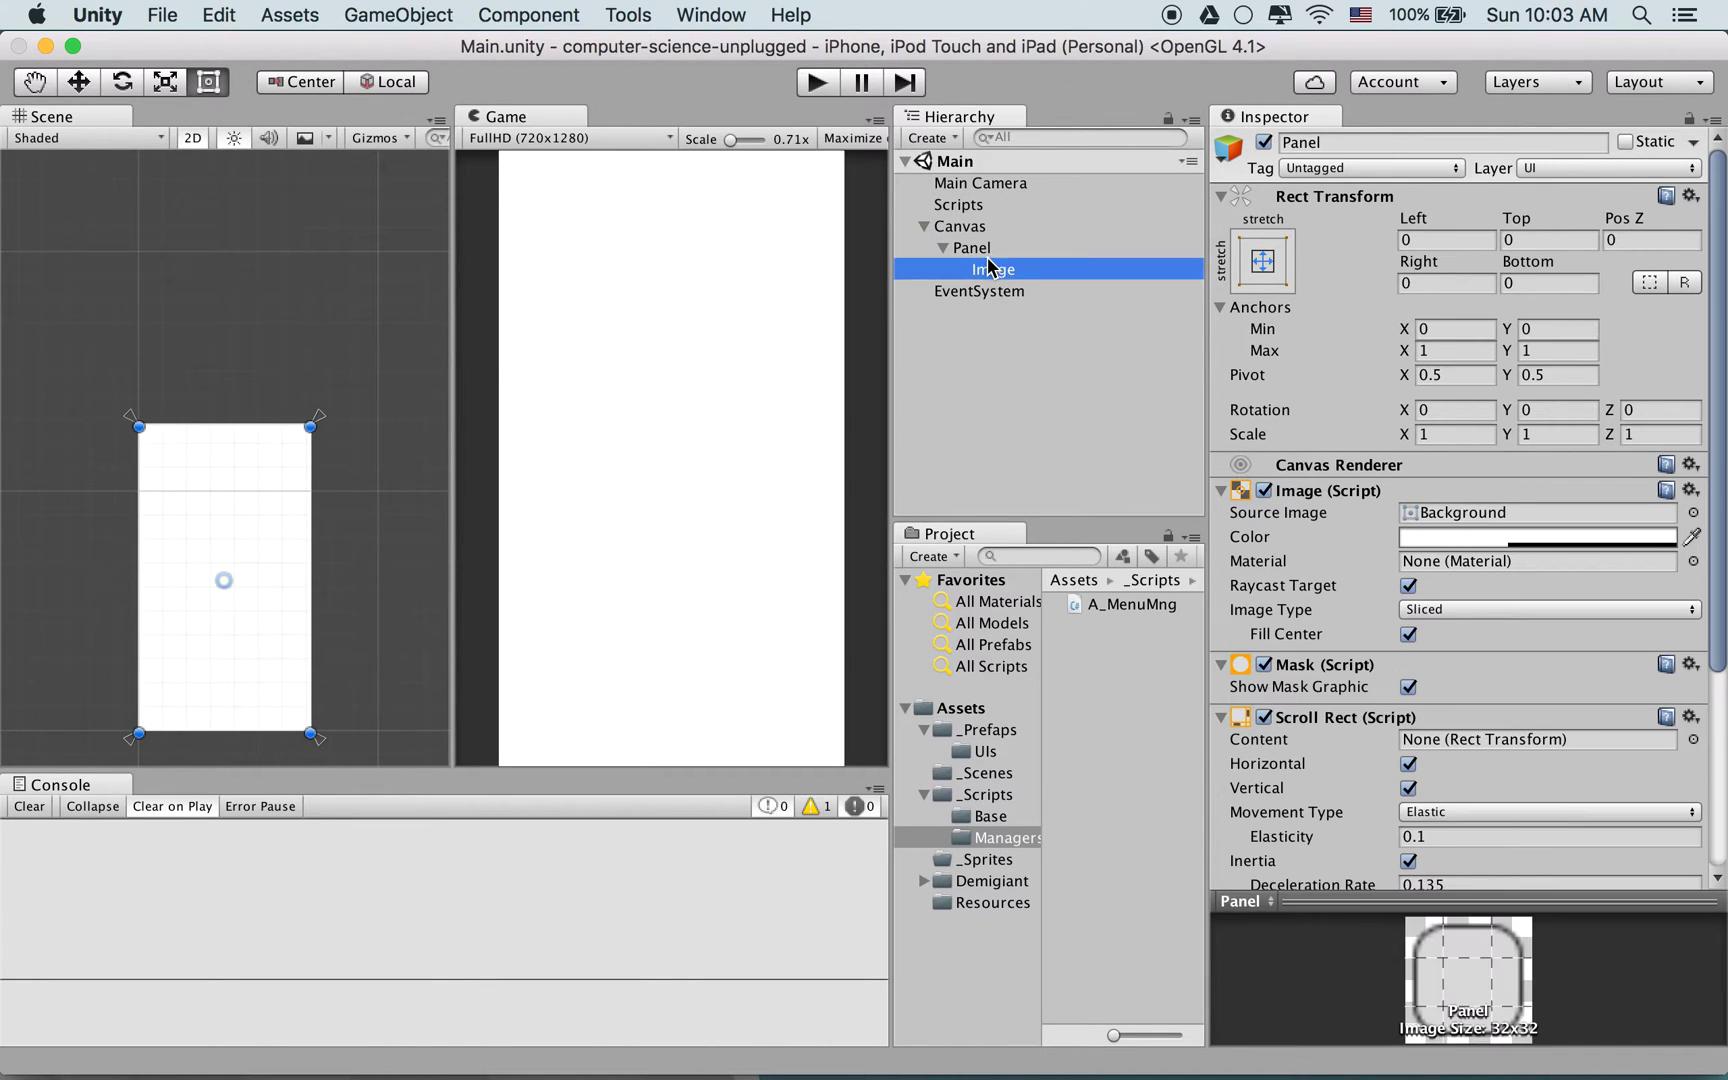
{"action": "left_click", "coordinate": [1280, 284]}
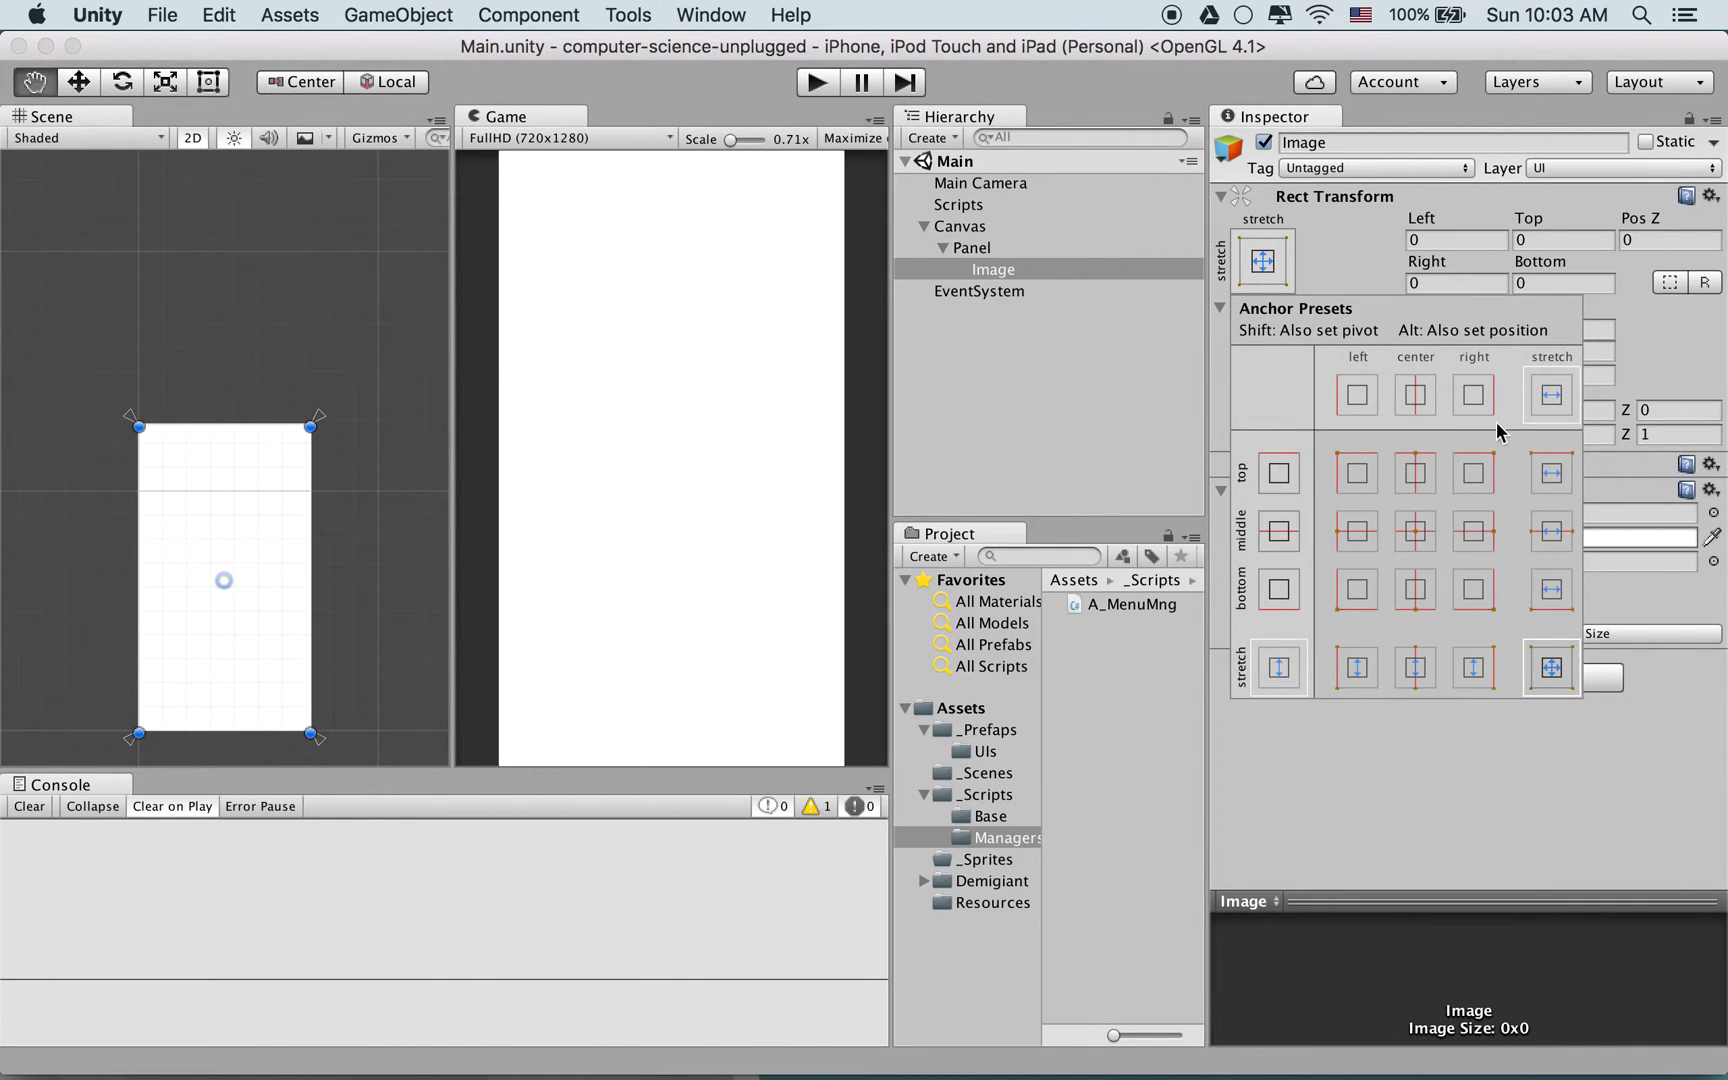
{"action": "left_click", "coordinate": [1551, 473], "text": "alt"}
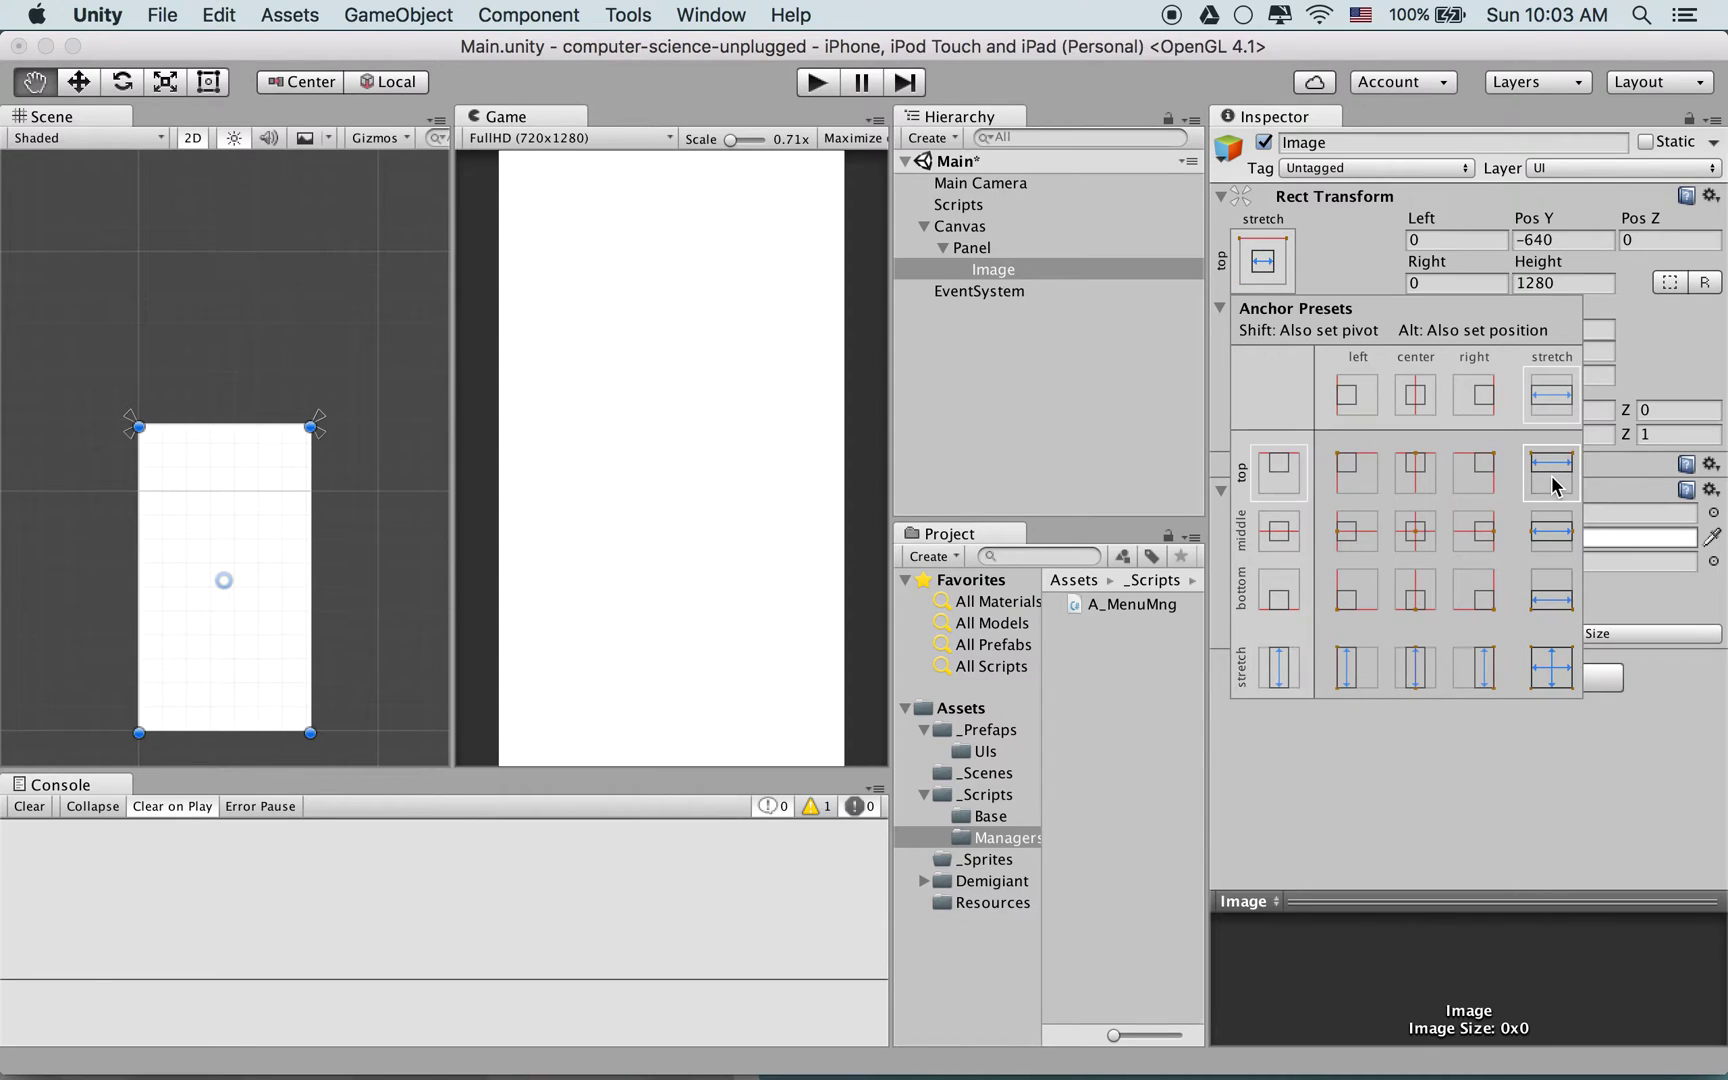
{"action": "left_click", "coordinate": [1145, 388]}
{"action": "key", "text": "super+s"}
Delete the test Image from under Panel
{"action": "left_click", "coordinate": [988, 248]}
{"action": "left_click", "coordinate": [1001, 271]}
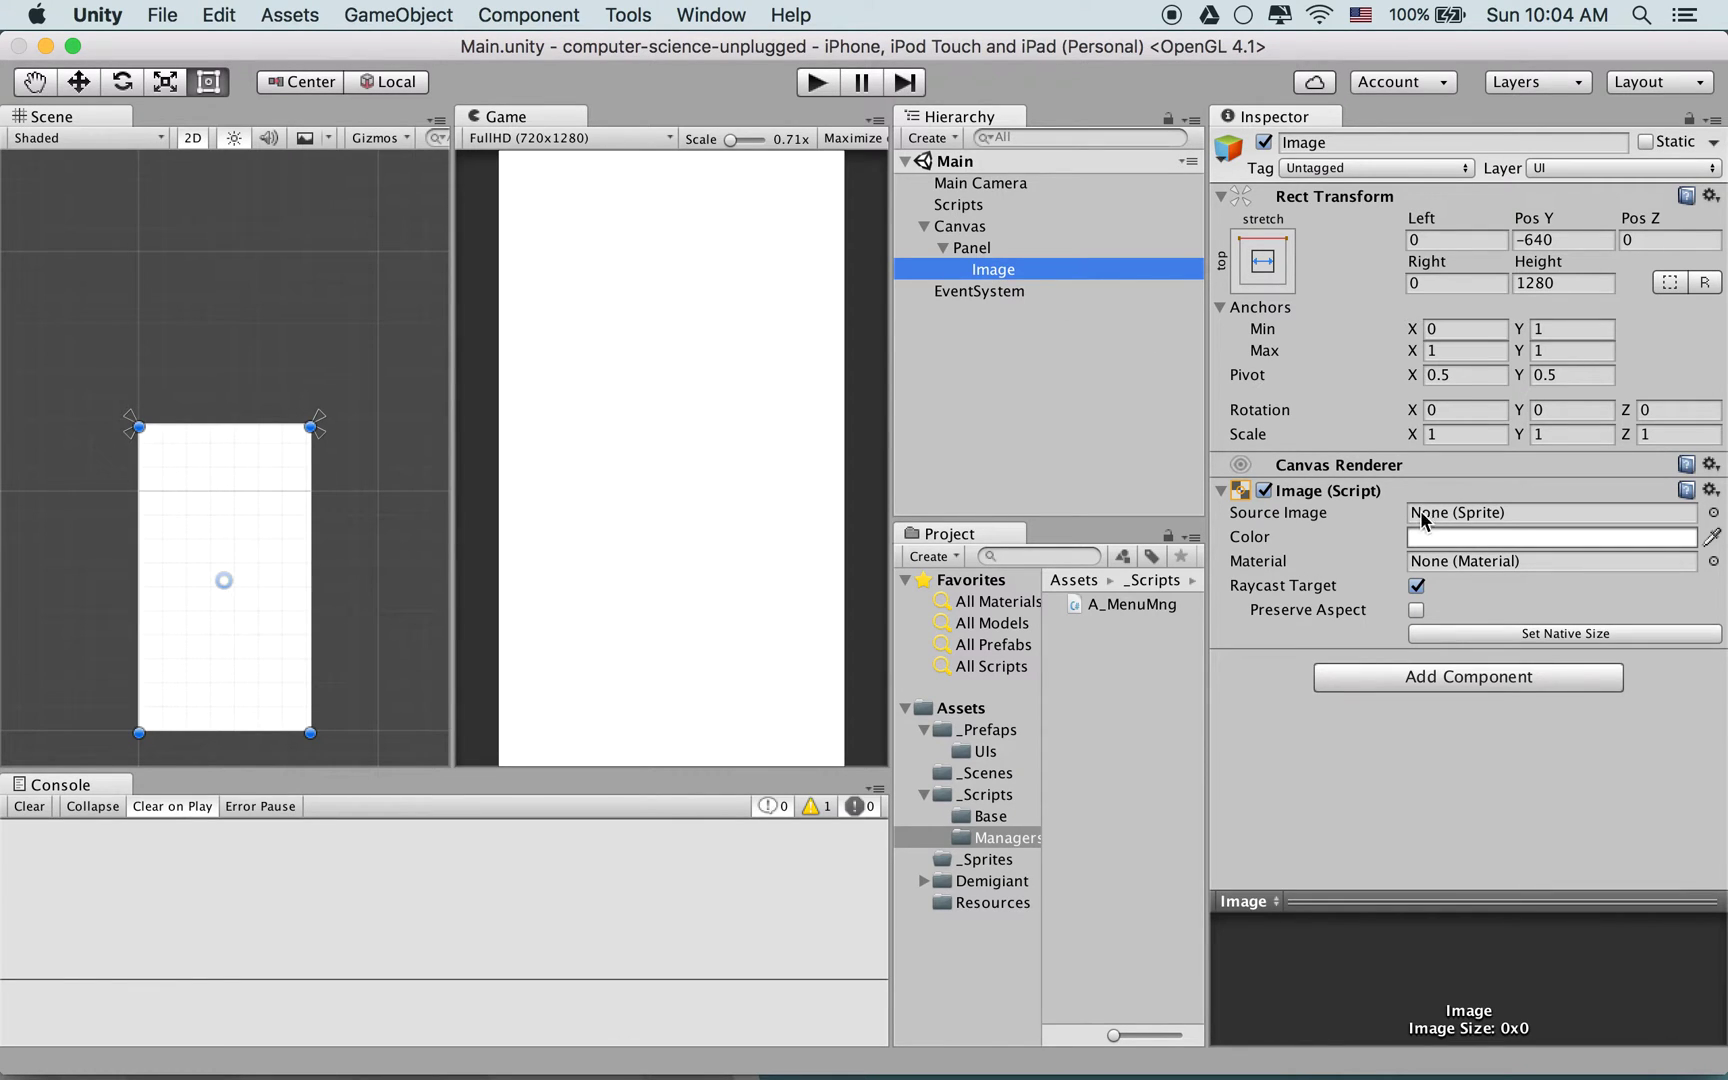
{"action": "left_click", "coordinate": [1023, 249]}
{"action": "right_click", "coordinate": [1012, 269]}
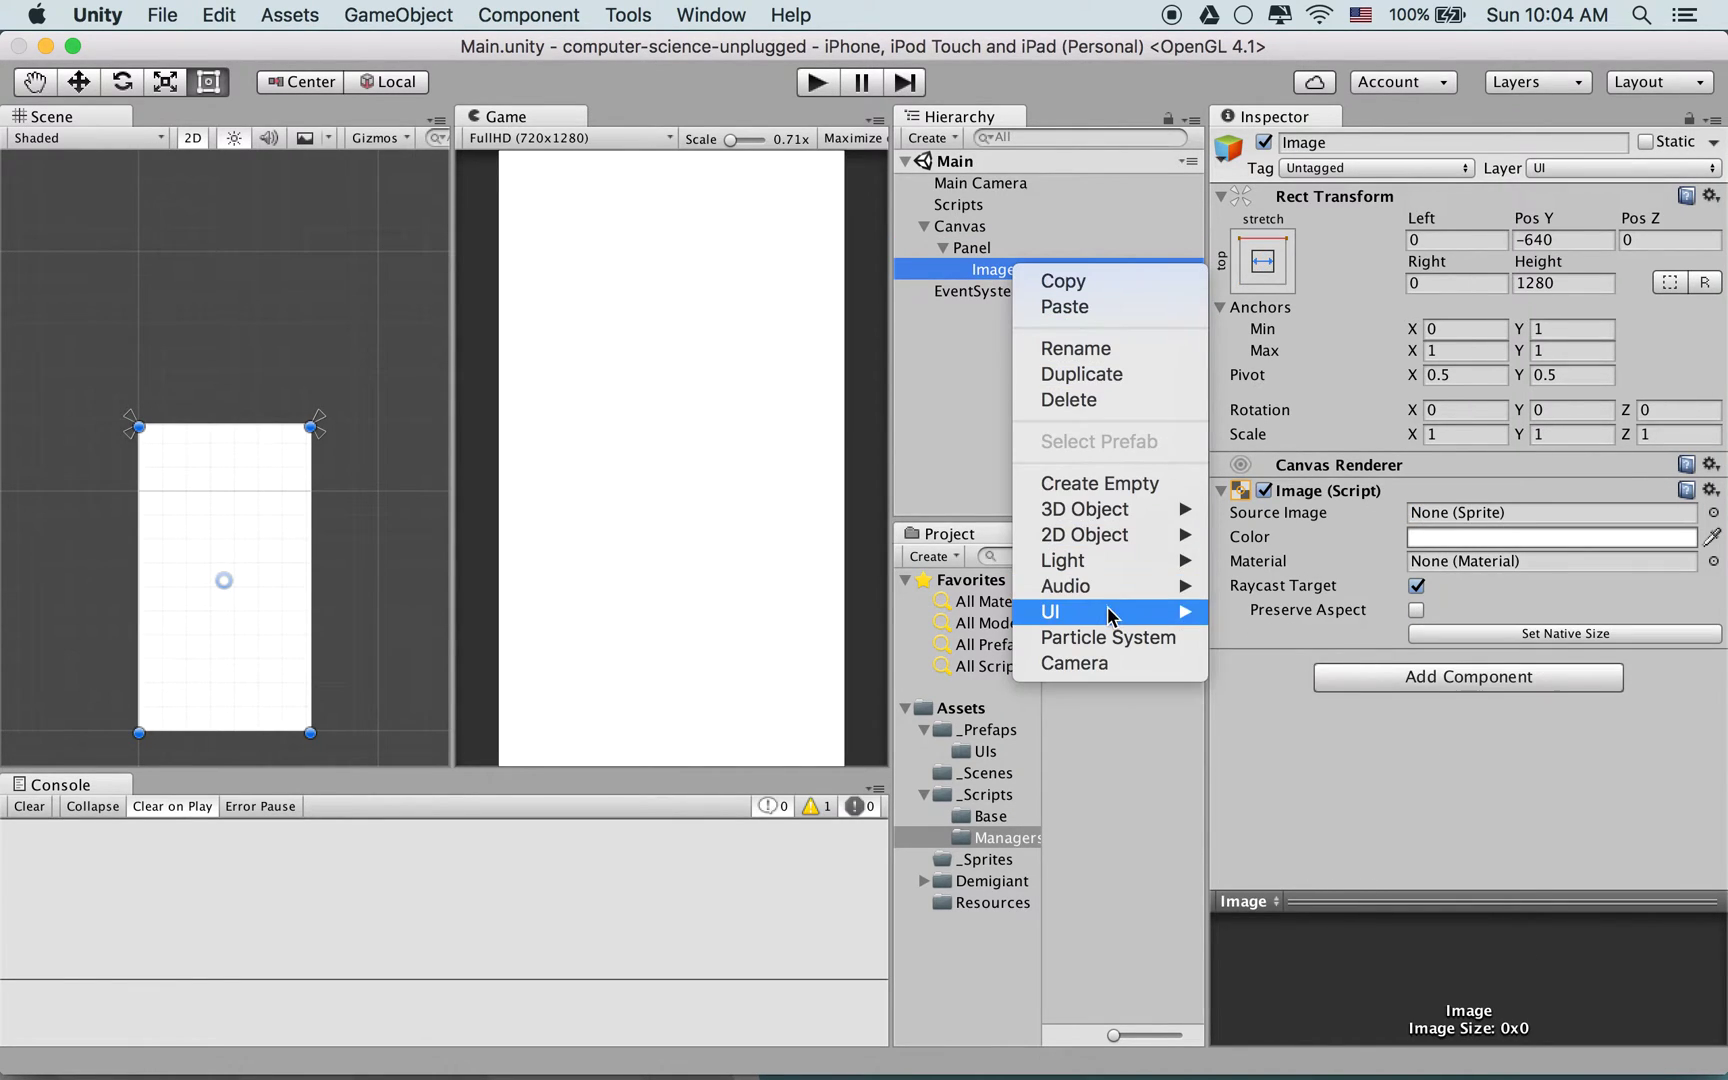
{"action": "left_click", "coordinate": [1070, 400]}
Add a child UI panel inside Panel anchored with the top-stretch preset
{"action": "right_click", "coordinate": [1006, 246]}
{"action": "left_click", "coordinate": [970, 243]}
{"action": "left_click", "coordinate": [990, 250]}
{"action": "right_click", "coordinate": [990, 250]}
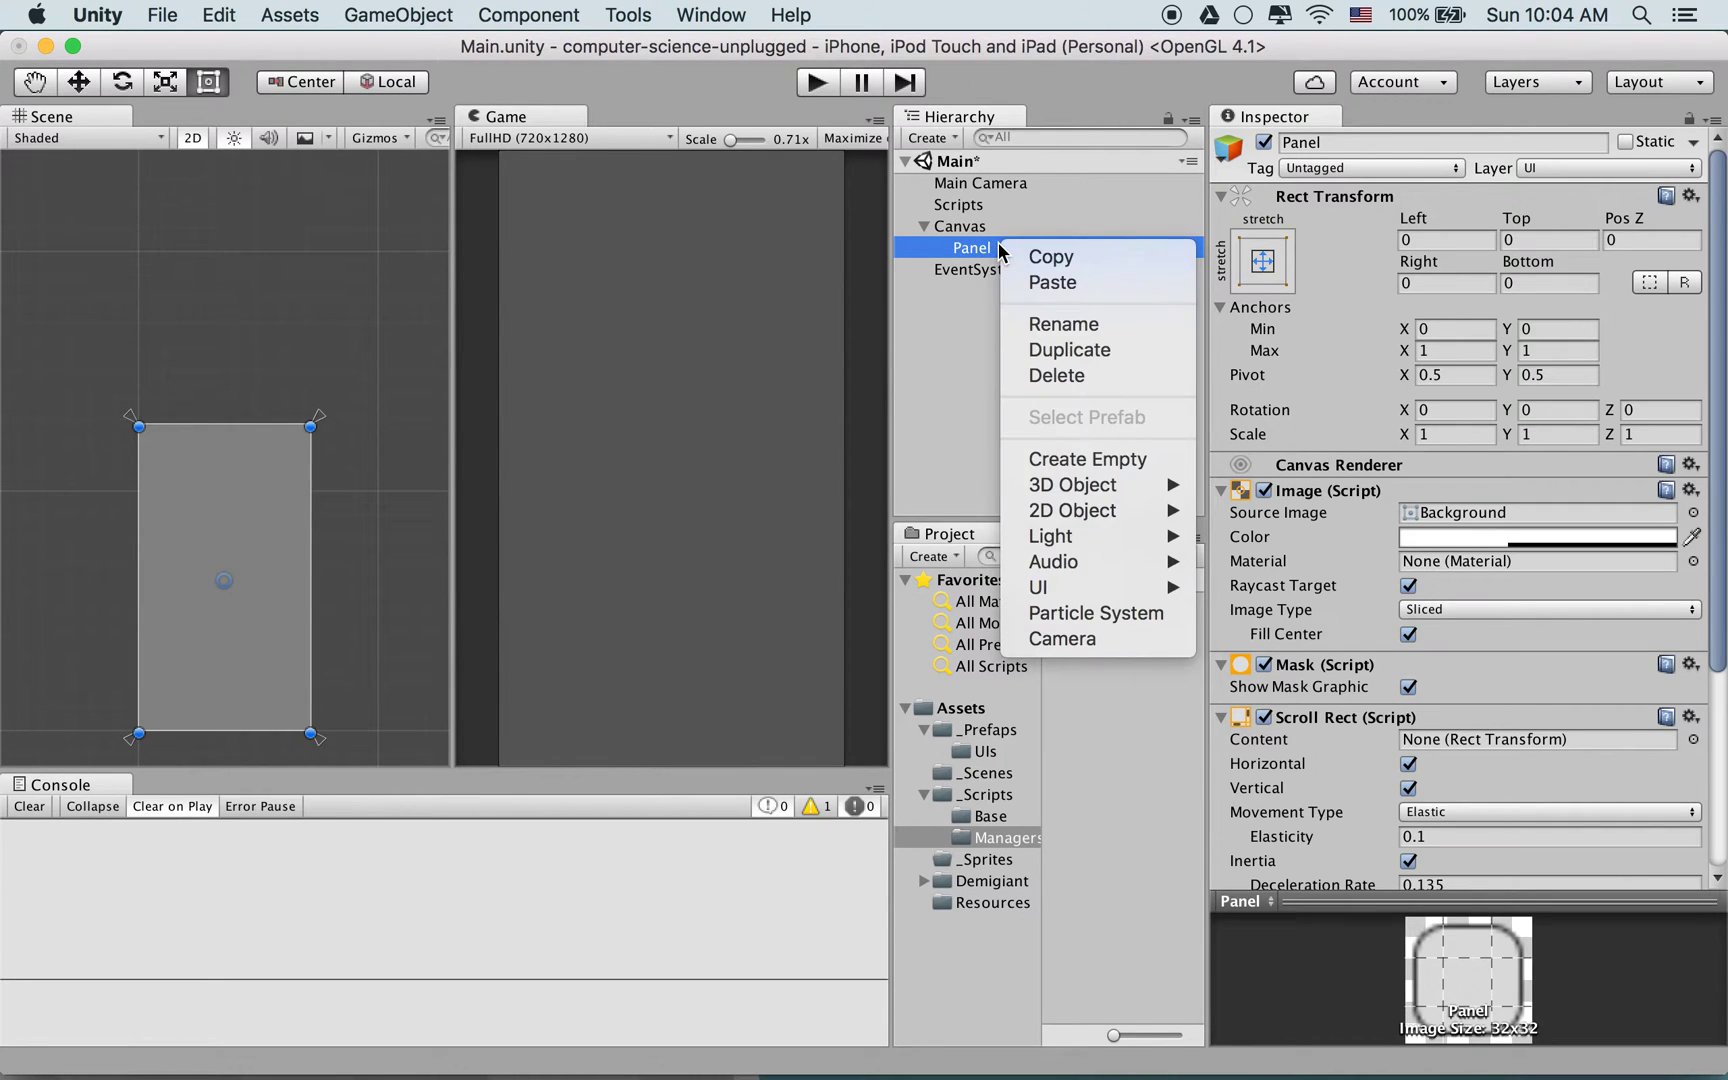
{"action": "mouse_move", "coordinate": [1160, 590]}
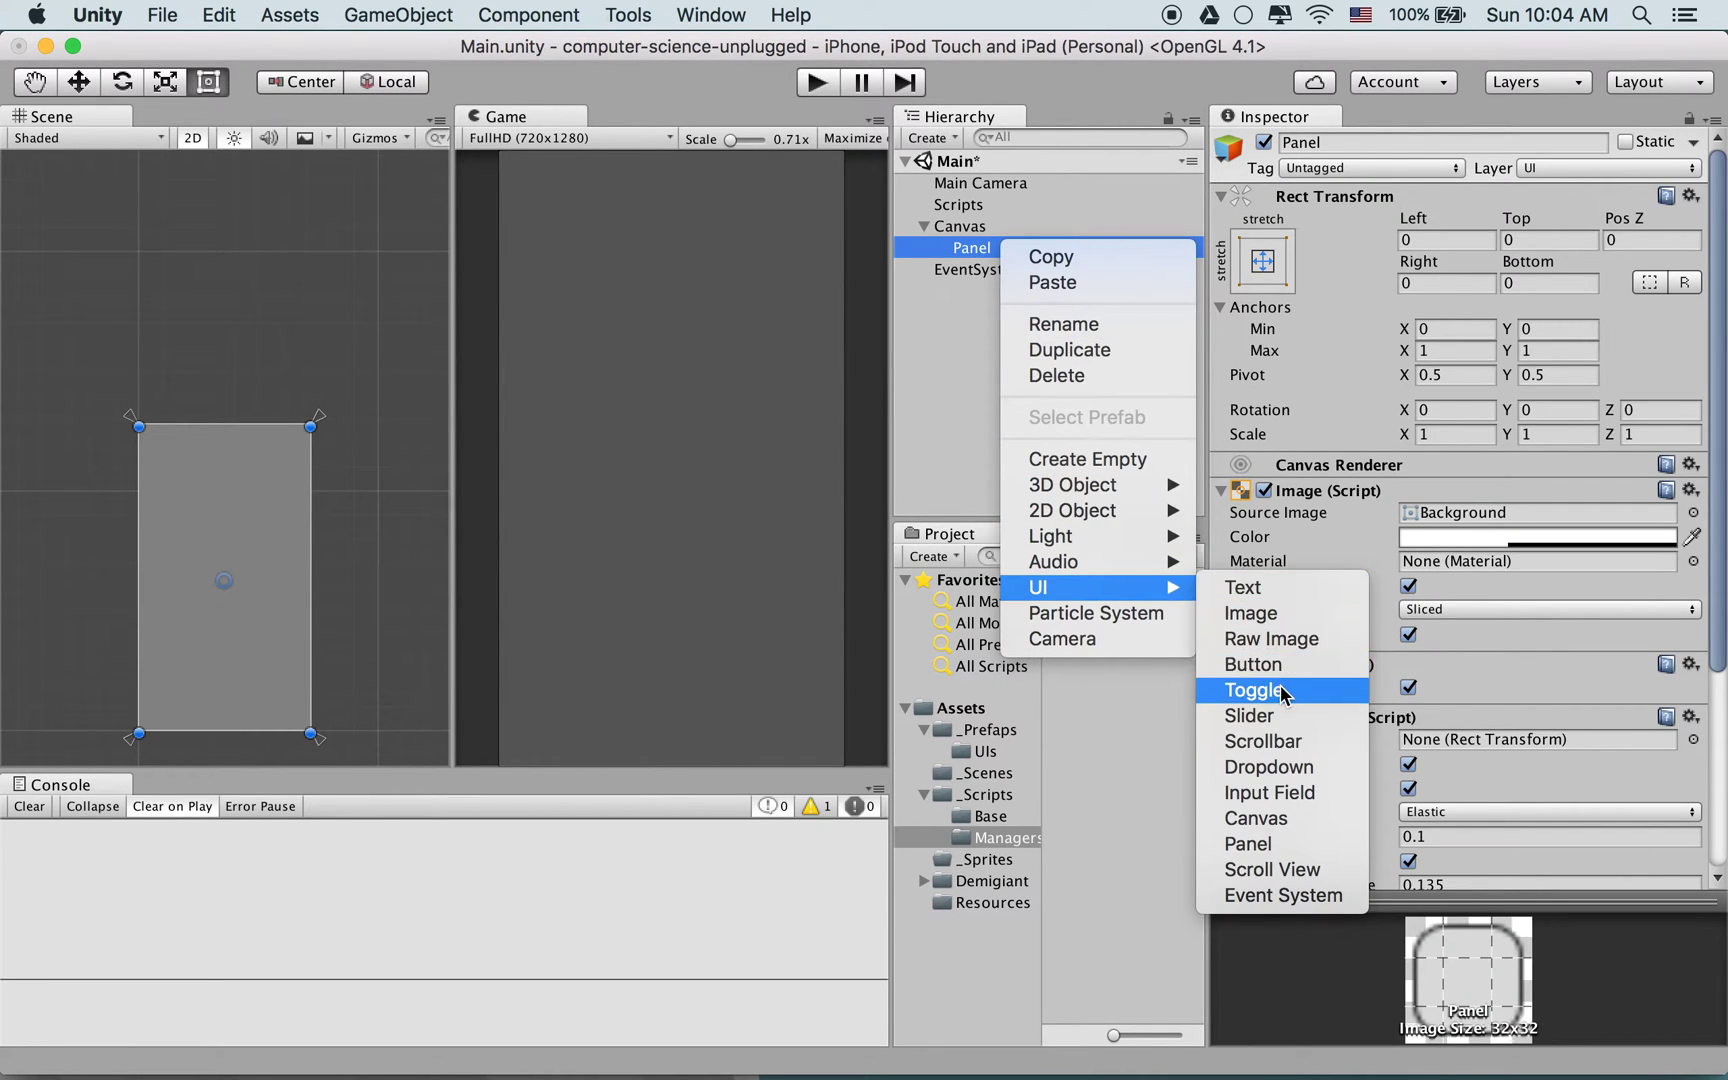
{"action": "left_click", "coordinate": [1296, 851]}
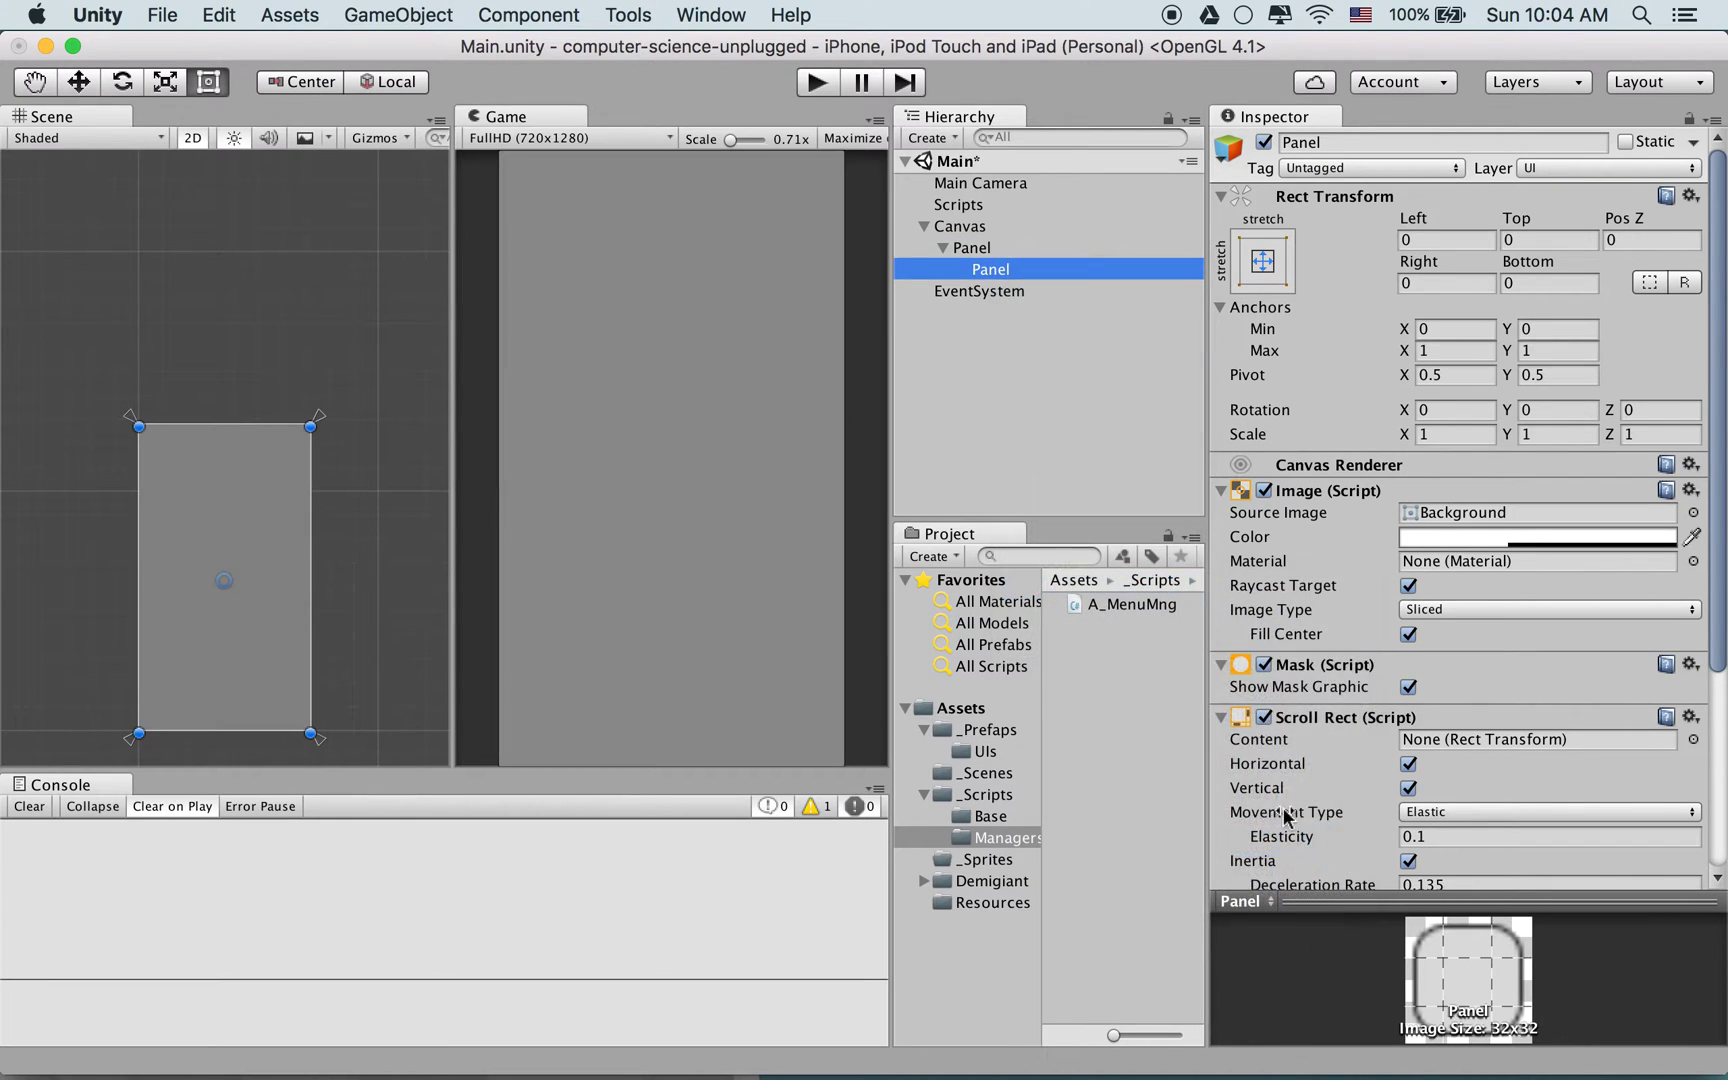
{"action": "left_click", "coordinate": [1262, 260]}
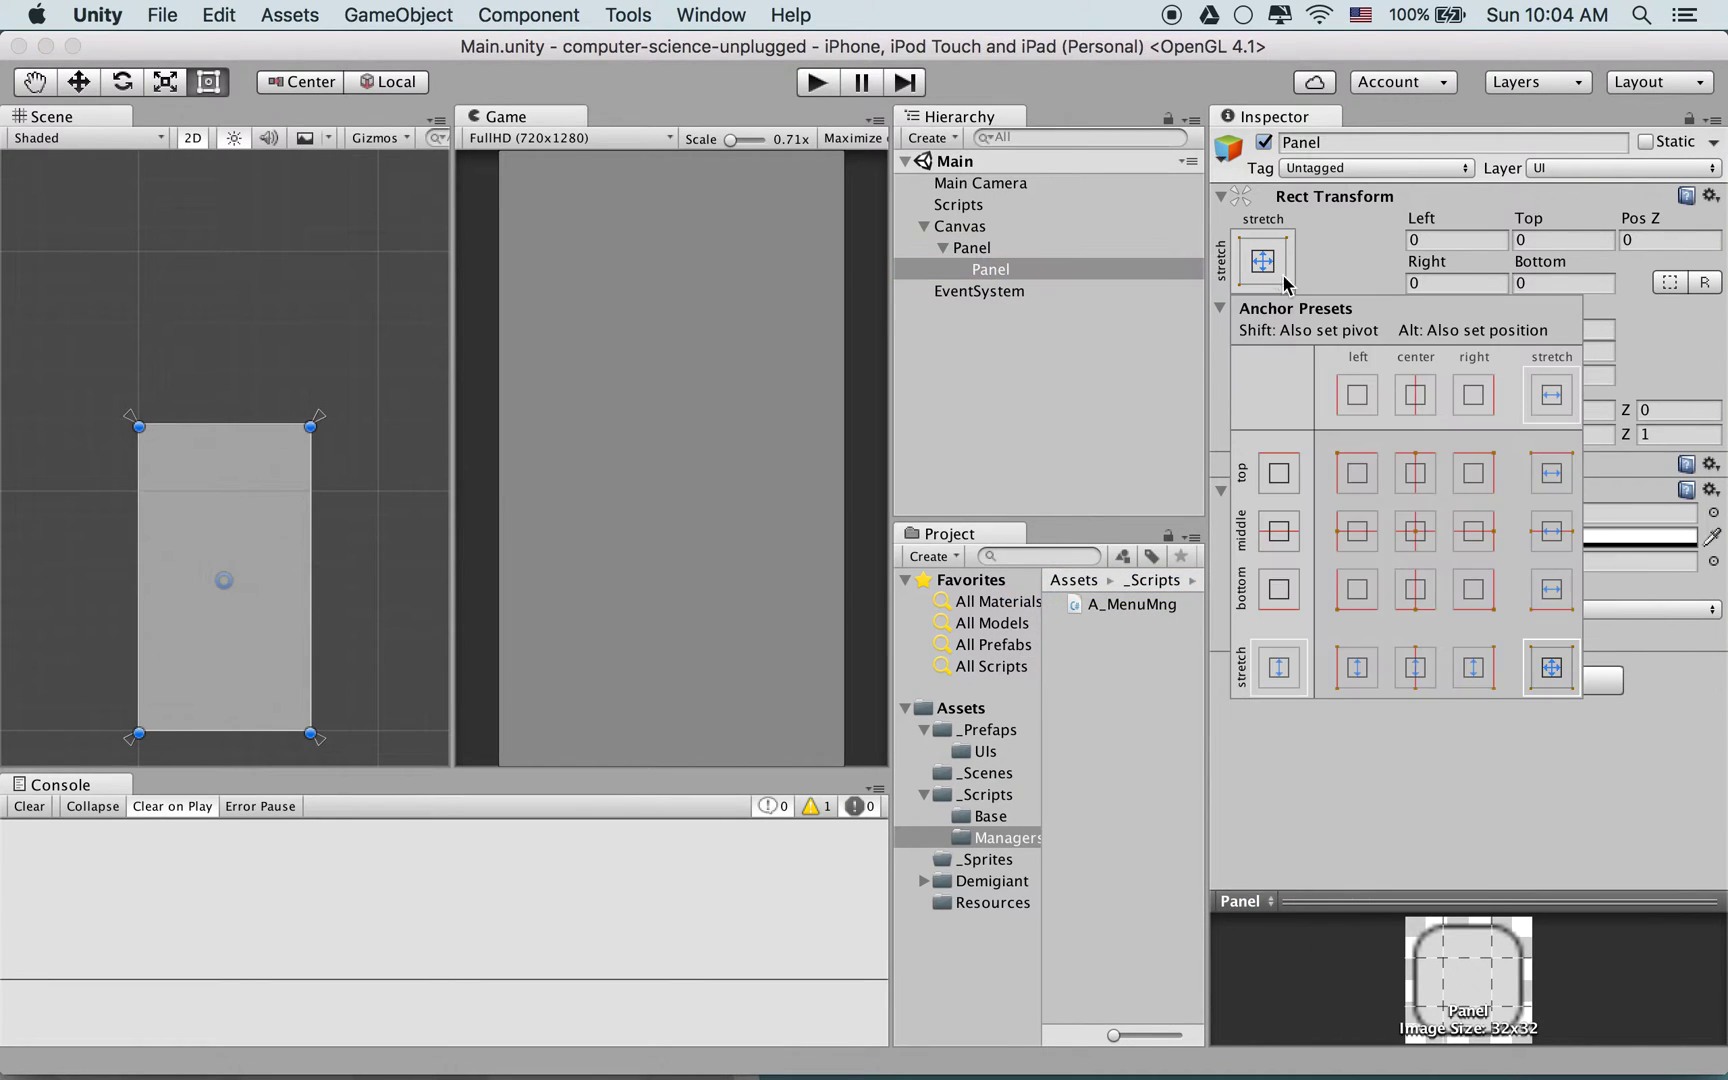
{"action": "left_click", "coordinate": [1551, 470]}
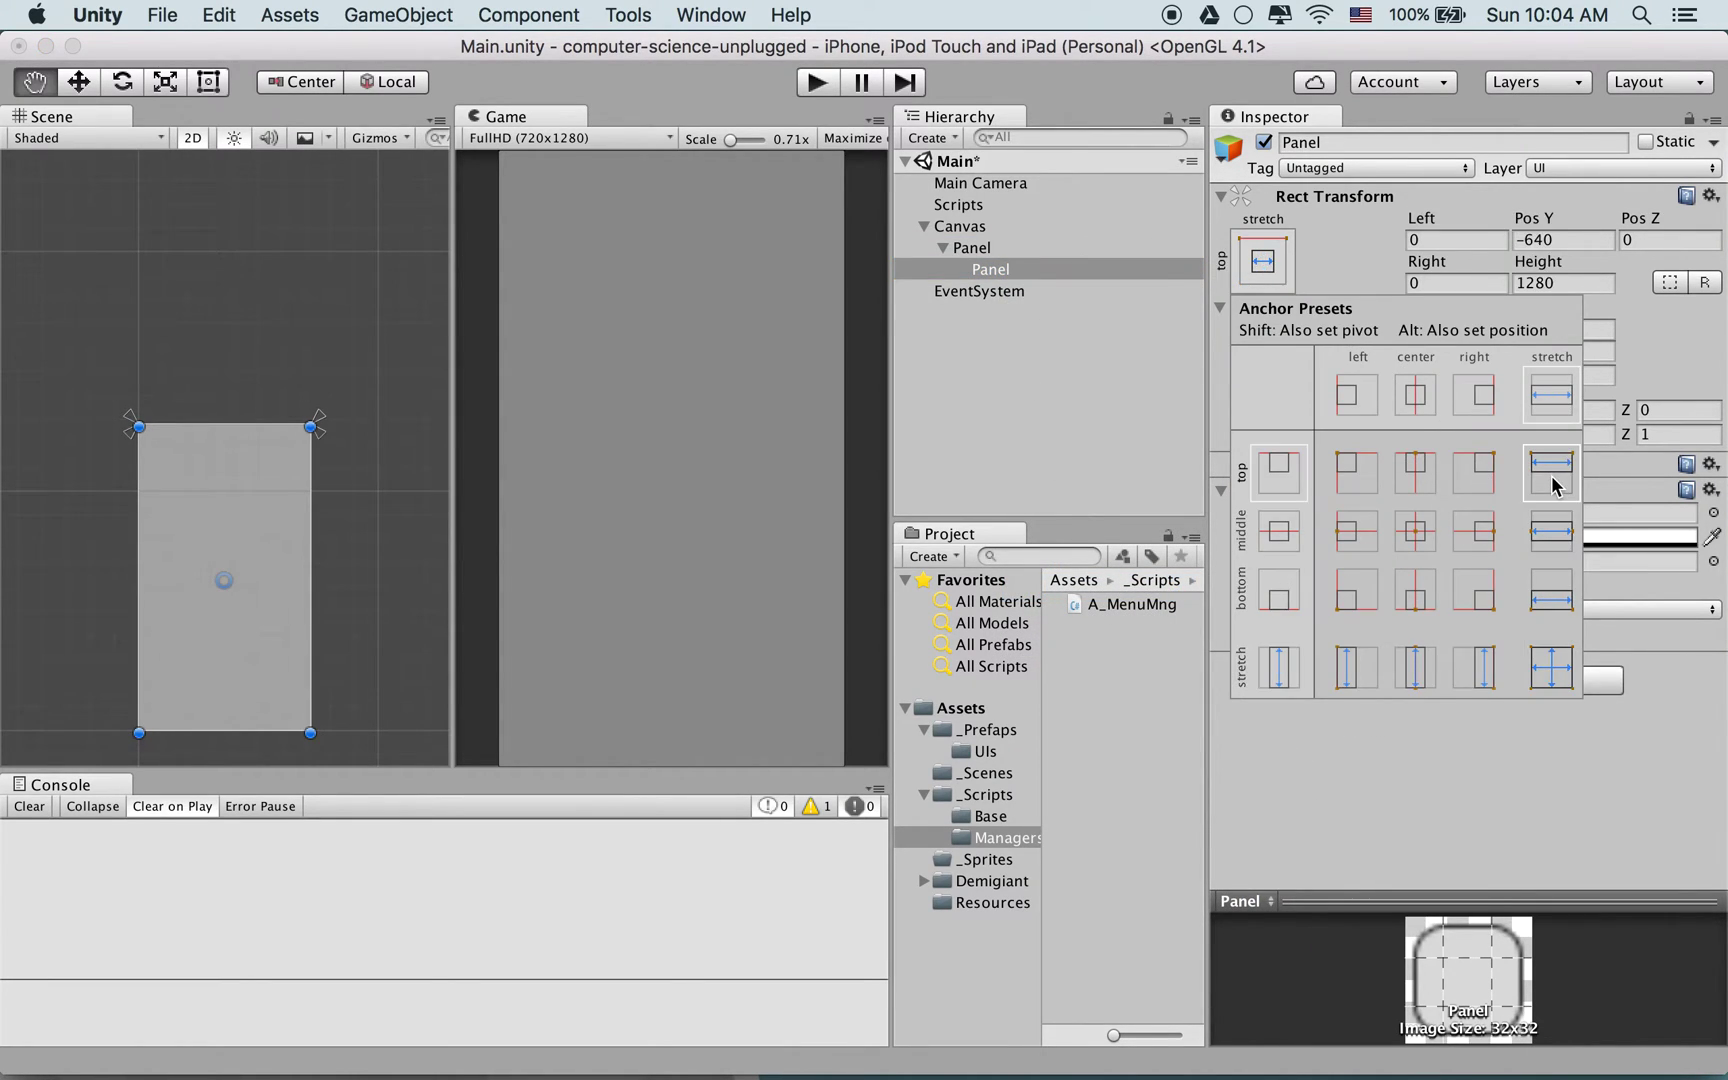
{"action": "left_click", "coordinate": [998, 268]}
Rename the child panel to List and save the scene
{"action": "key", "text": "Up"}
{"action": "key", "text": "Down"}
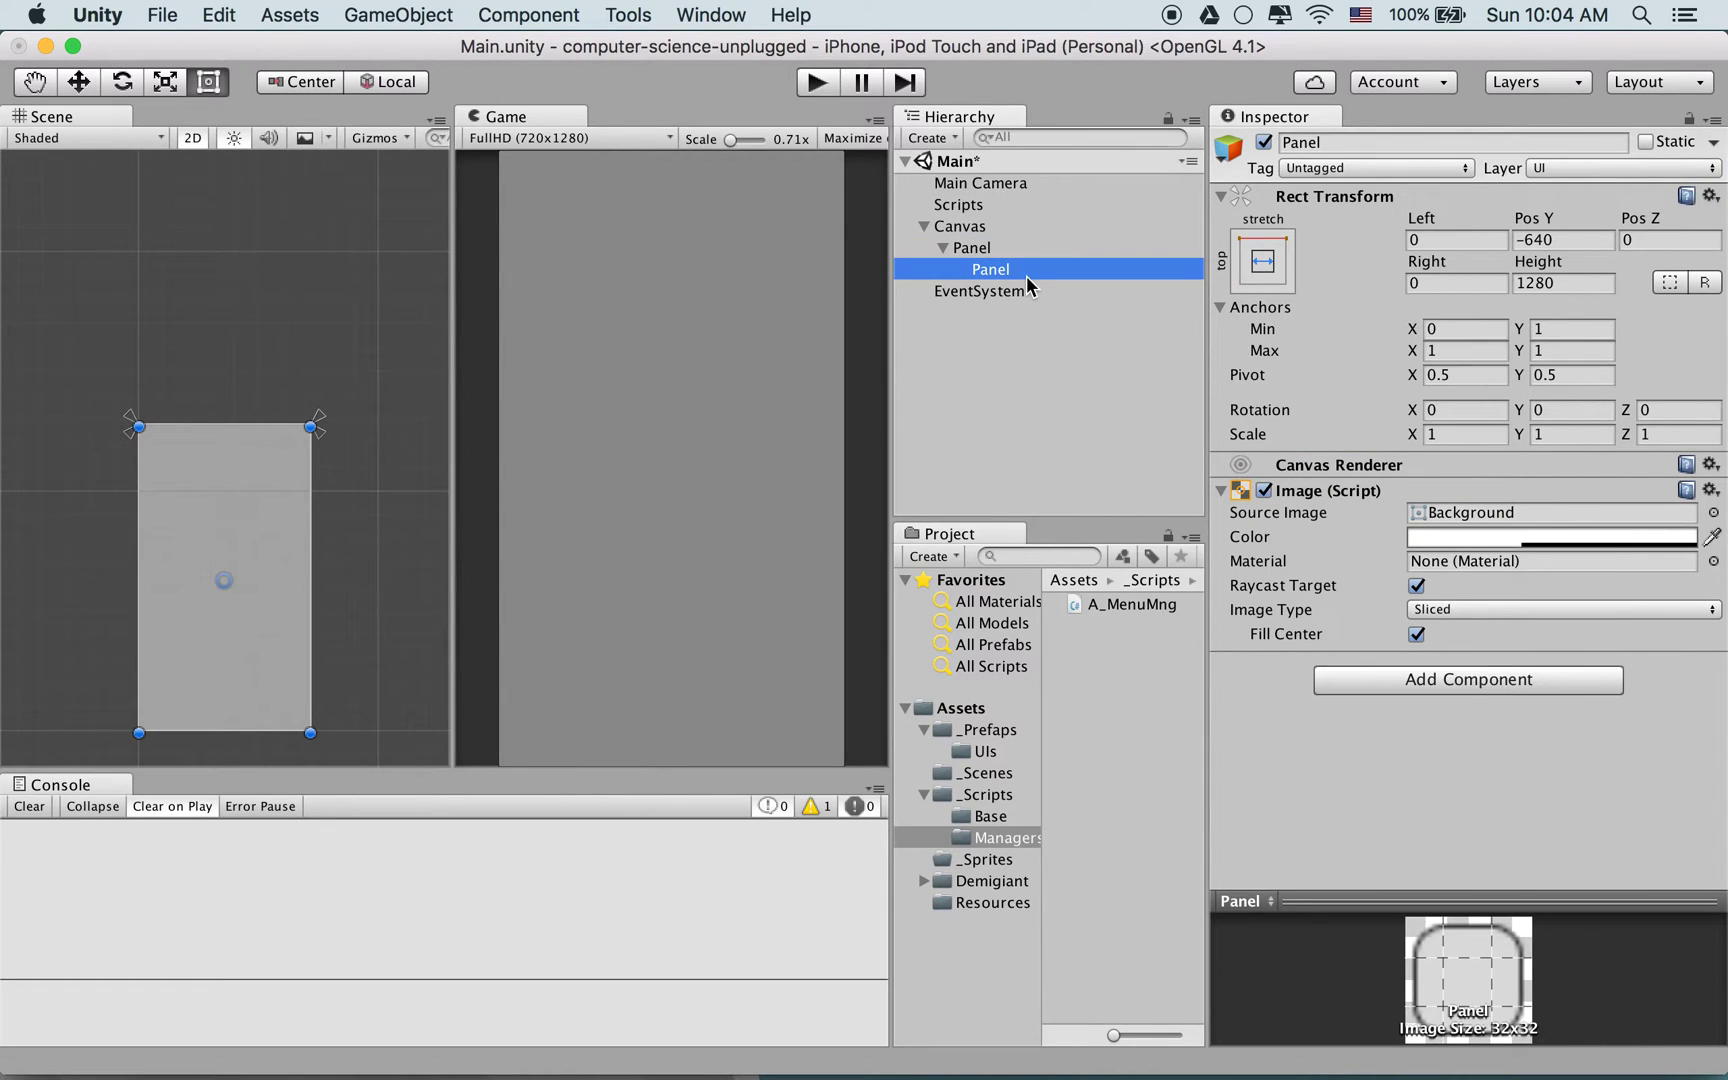
{"action": "key", "text": "Return"}
{"action": "type", "text": "List"}
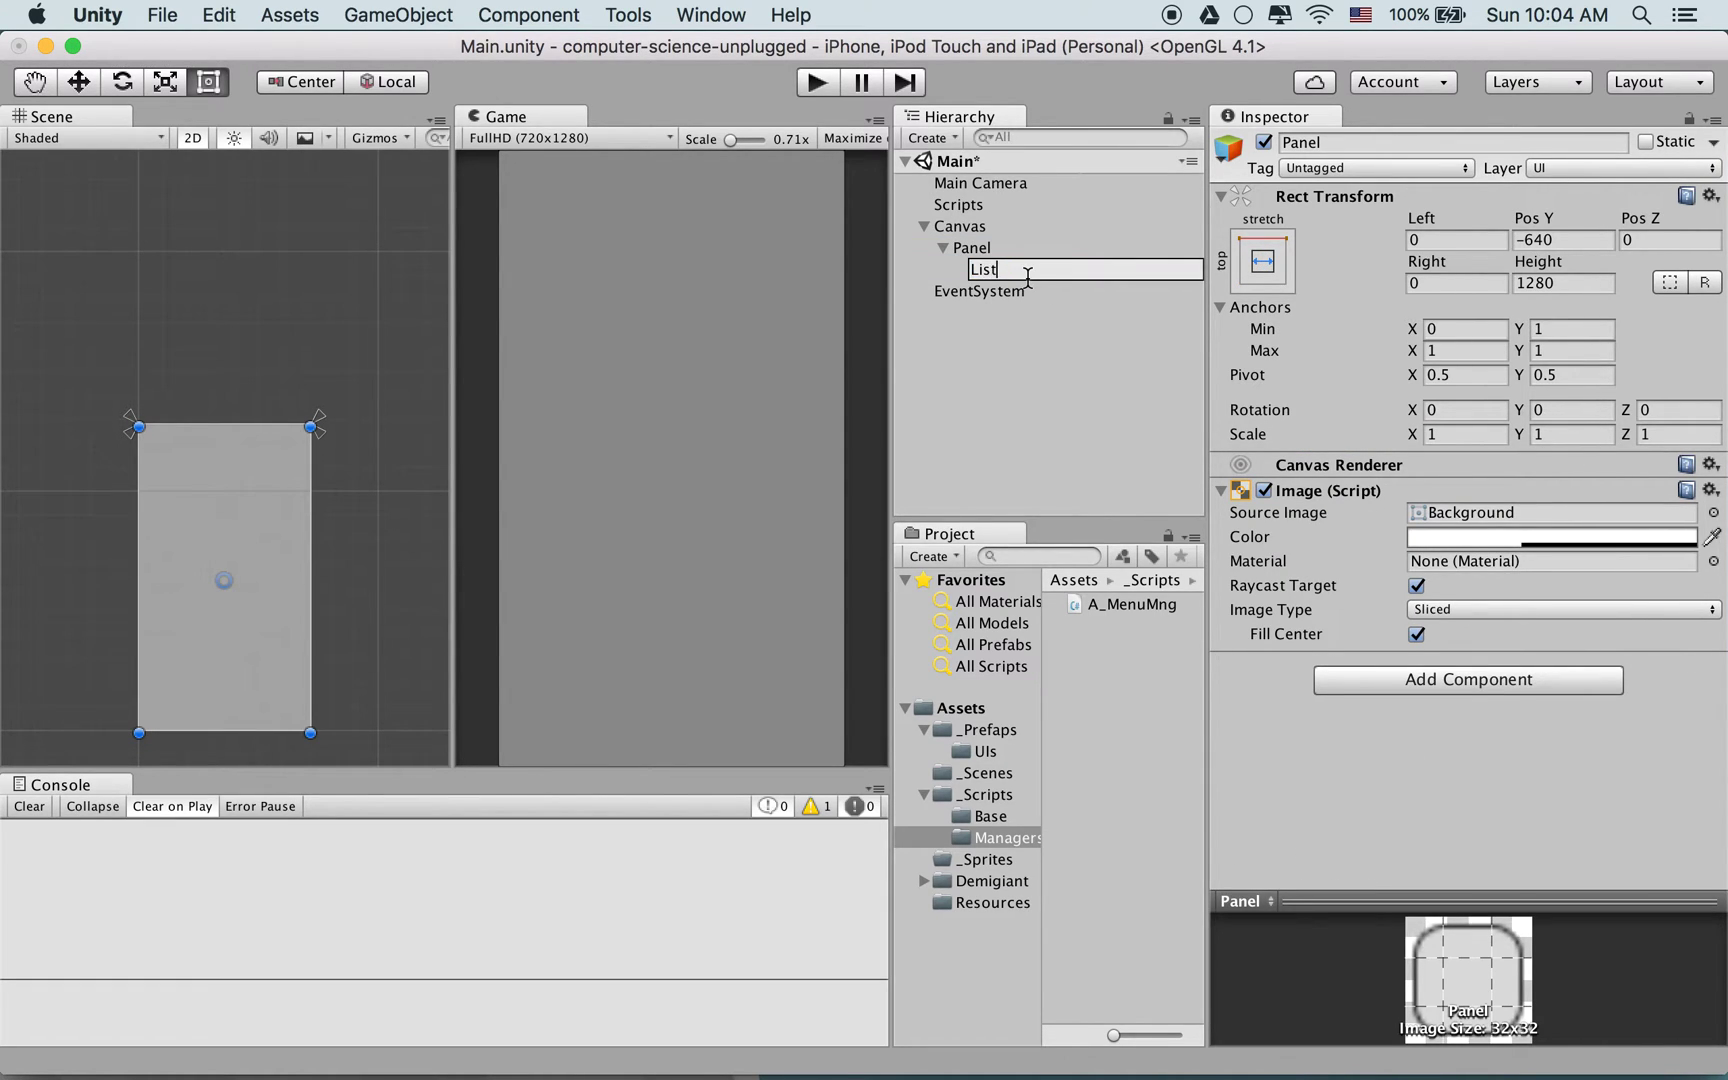
{"action": "key", "text": "Return"}
{"action": "key", "text": "super+s"}
Add a Content Size Fitter and a Vertical Layout Group to List, saving after each
{"action": "left_click", "coordinate": [1408, 690]}
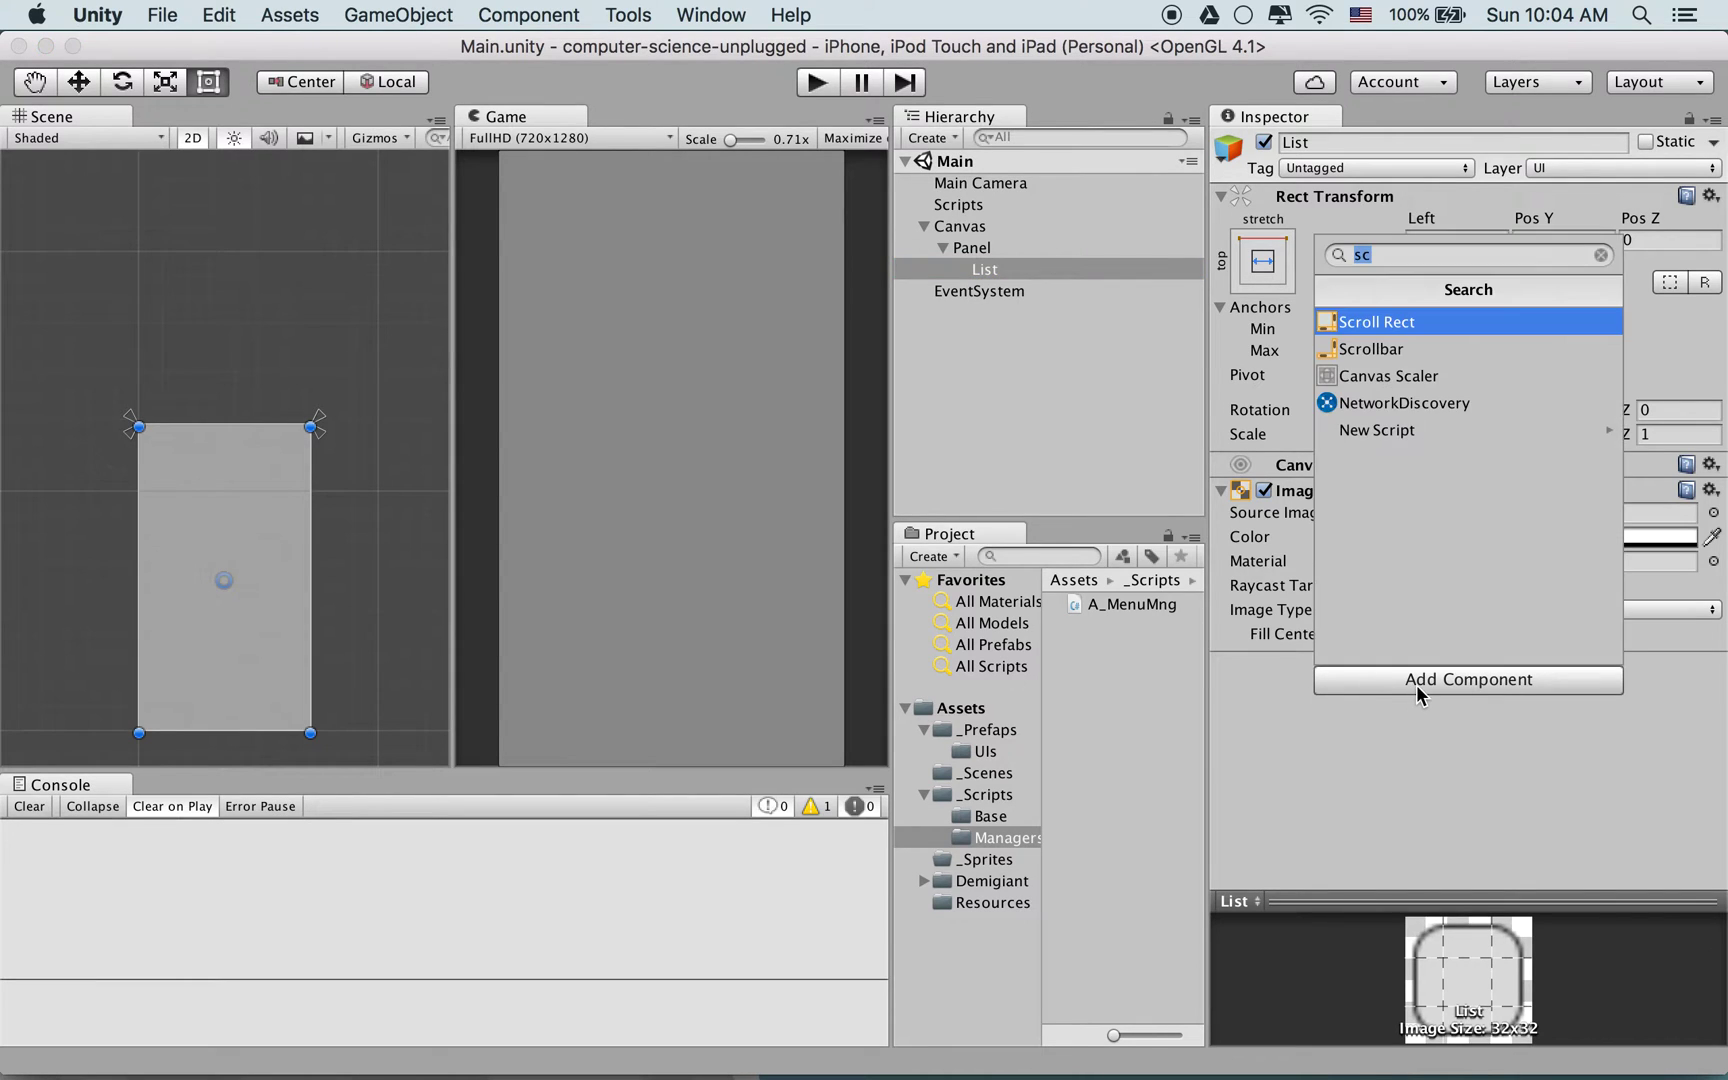
{"action": "type", "text": "Content"}
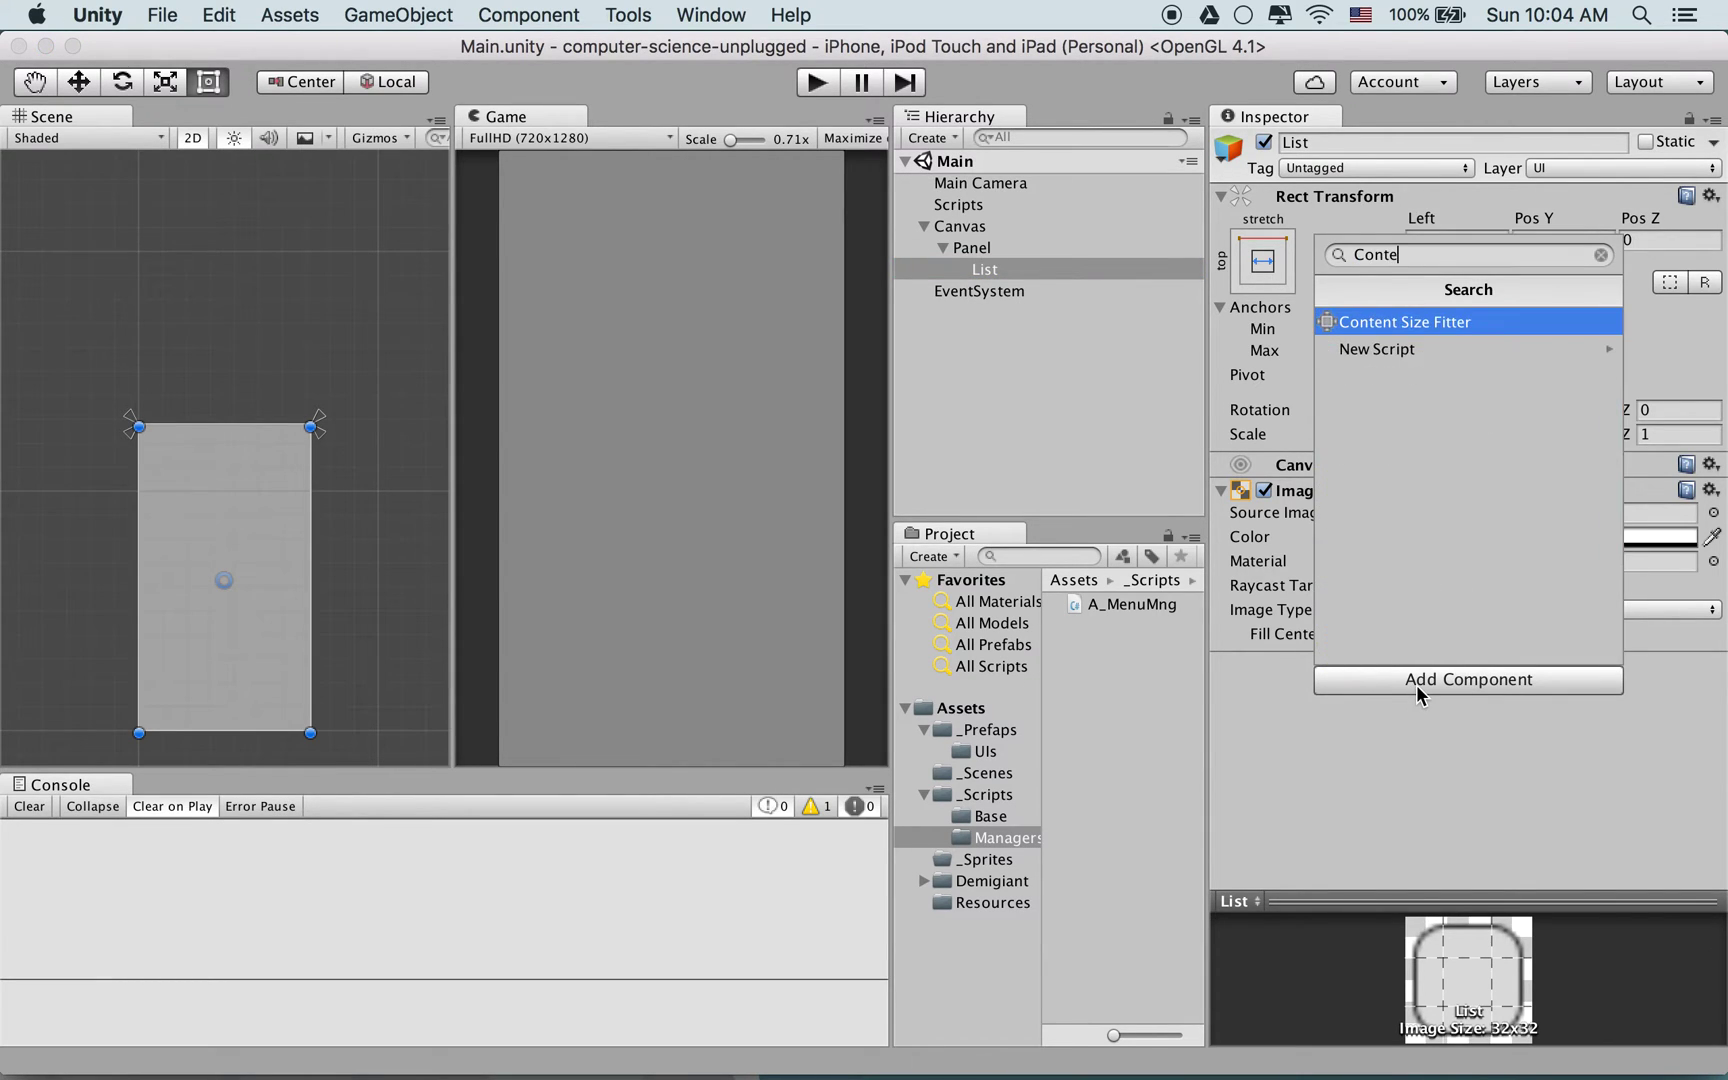
{"action": "key", "text": "Return"}
{"action": "key", "text": "super+s"}
{"action": "left_click", "coordinate": [1418, 849]}
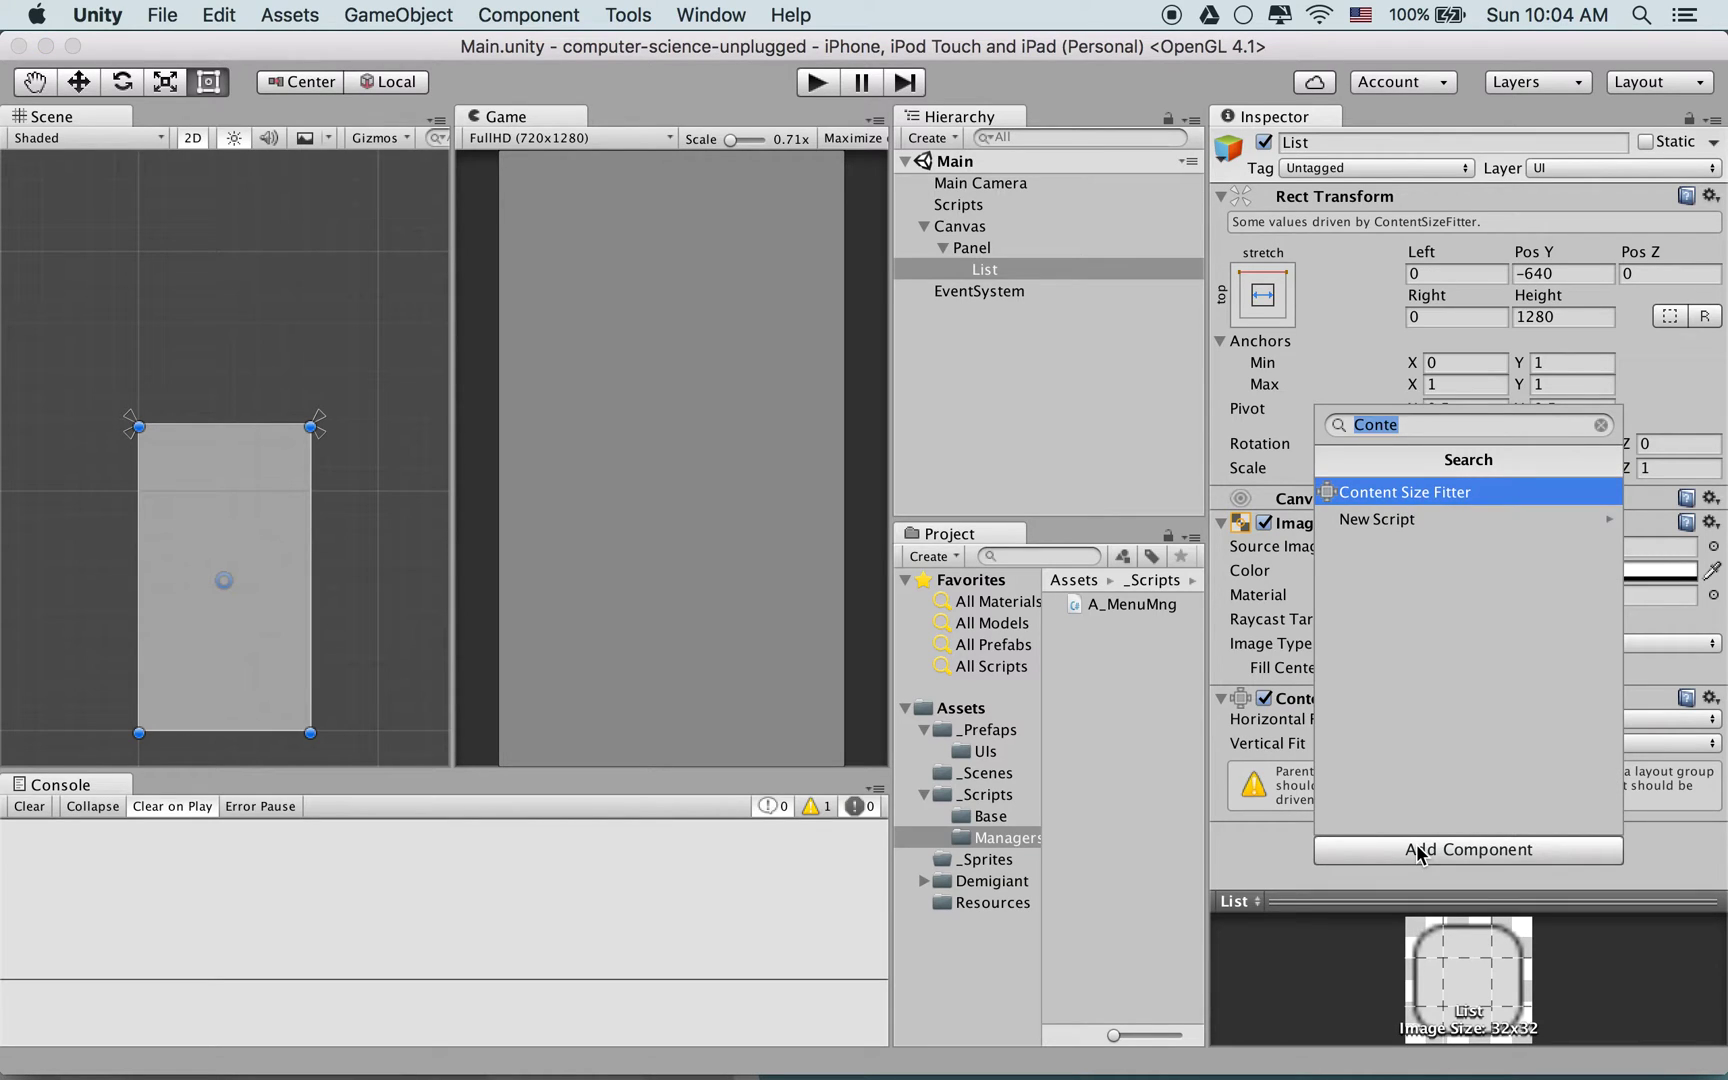
{"action": "type", "text": "g"}
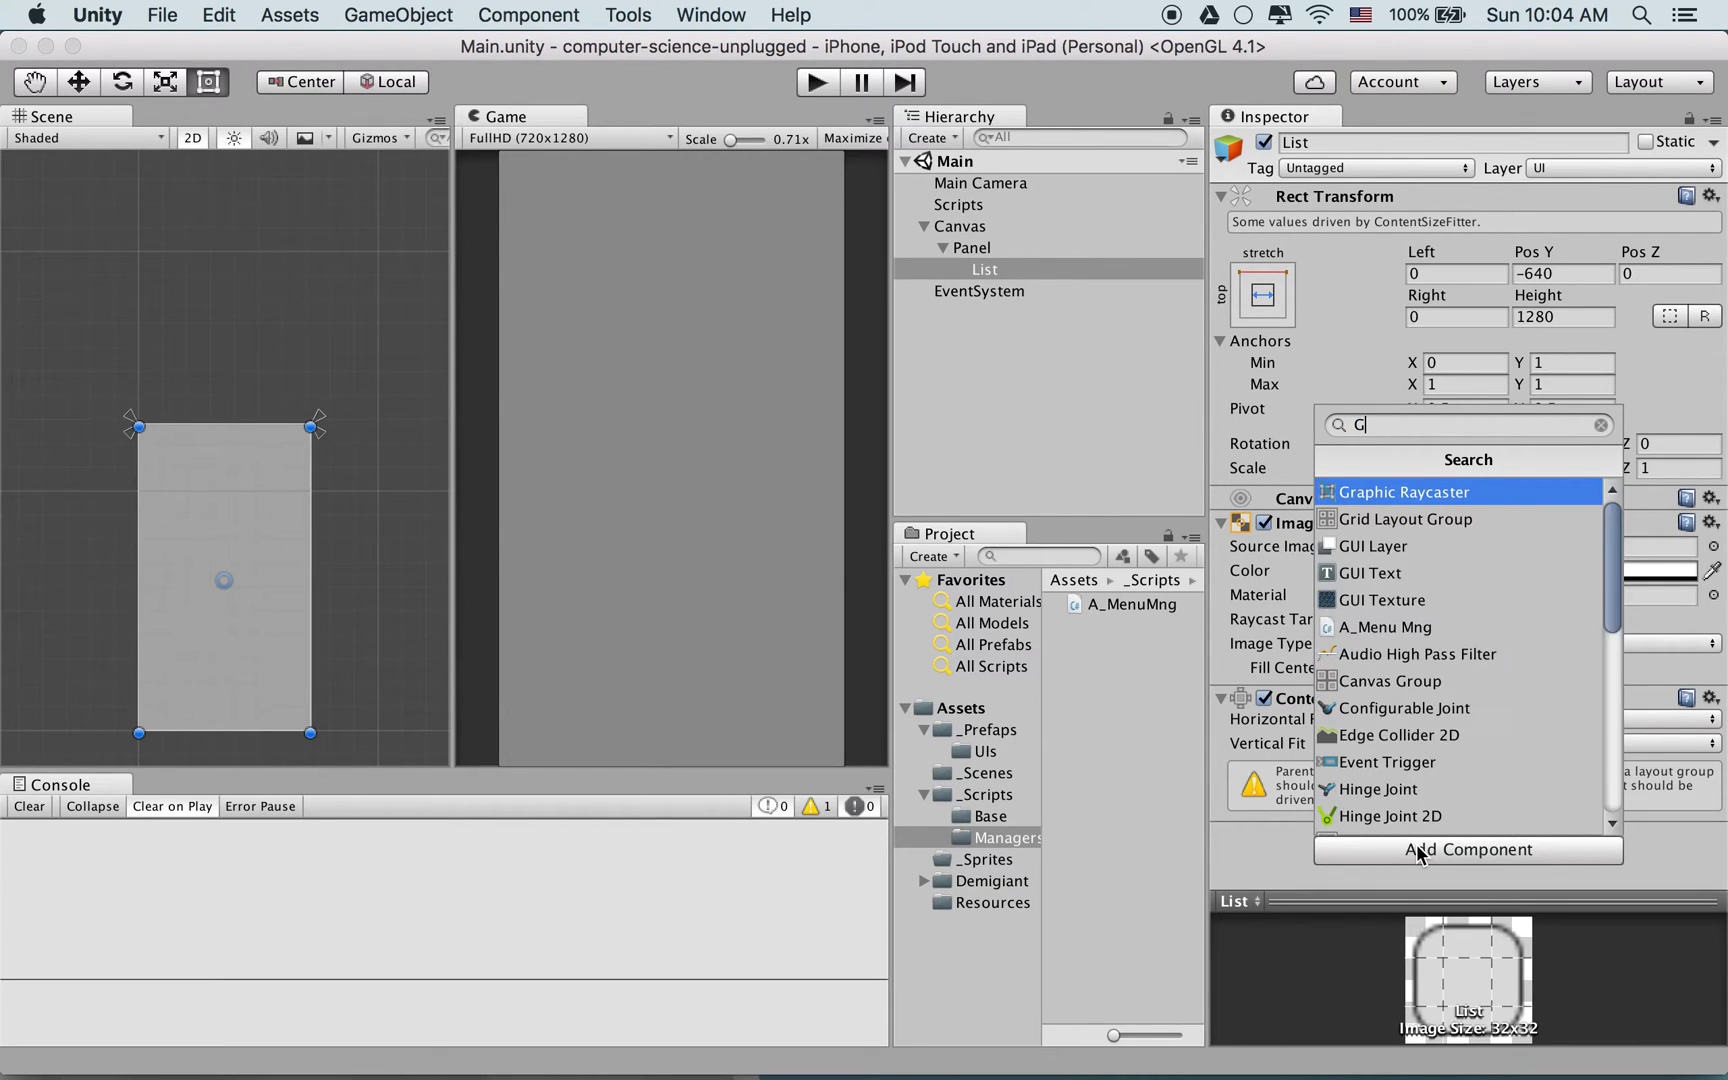
{"action": "key", "text": "BackSpace"}
{"action": "type", "text": "Ver"}
{"action": "key", "text": "Return"}
{"action": "key", "text": "super+s"}
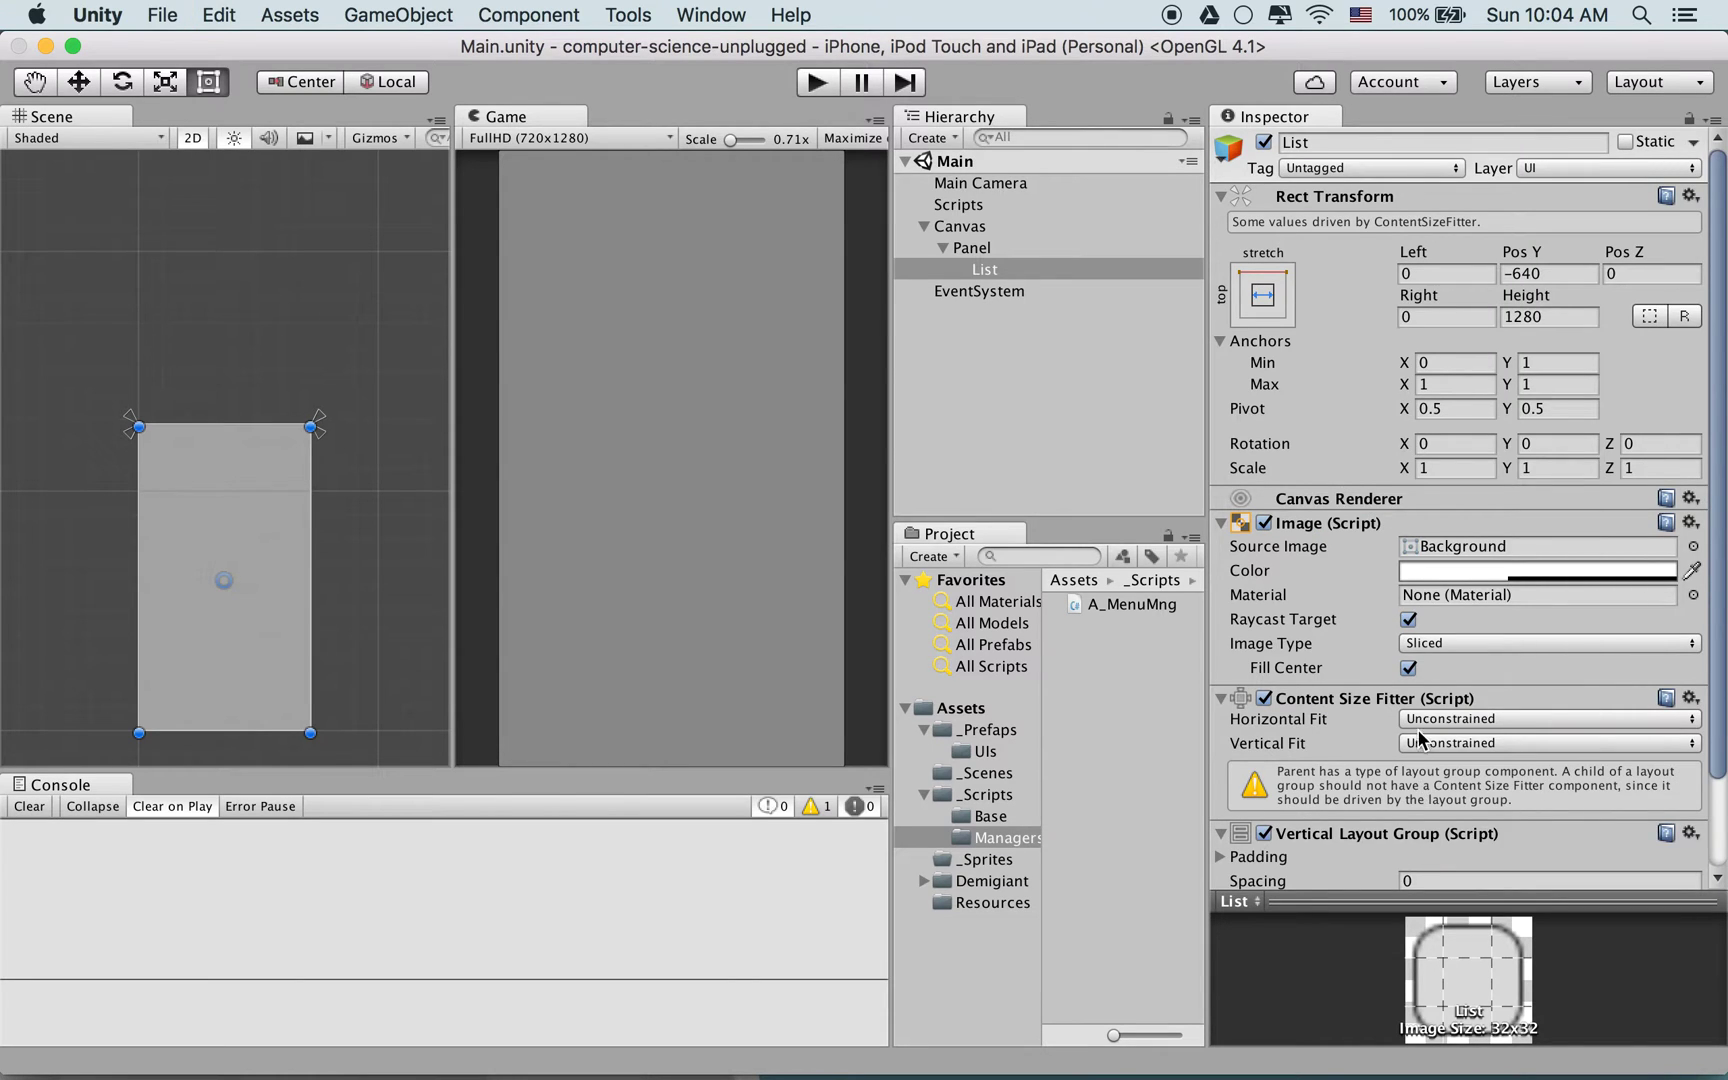
{"action": "scroll", "coordinate": [1420, 735], "scroll_direction": "down", "scroll_amount": 3}
{"action": "key", "text": "super+Tab"}
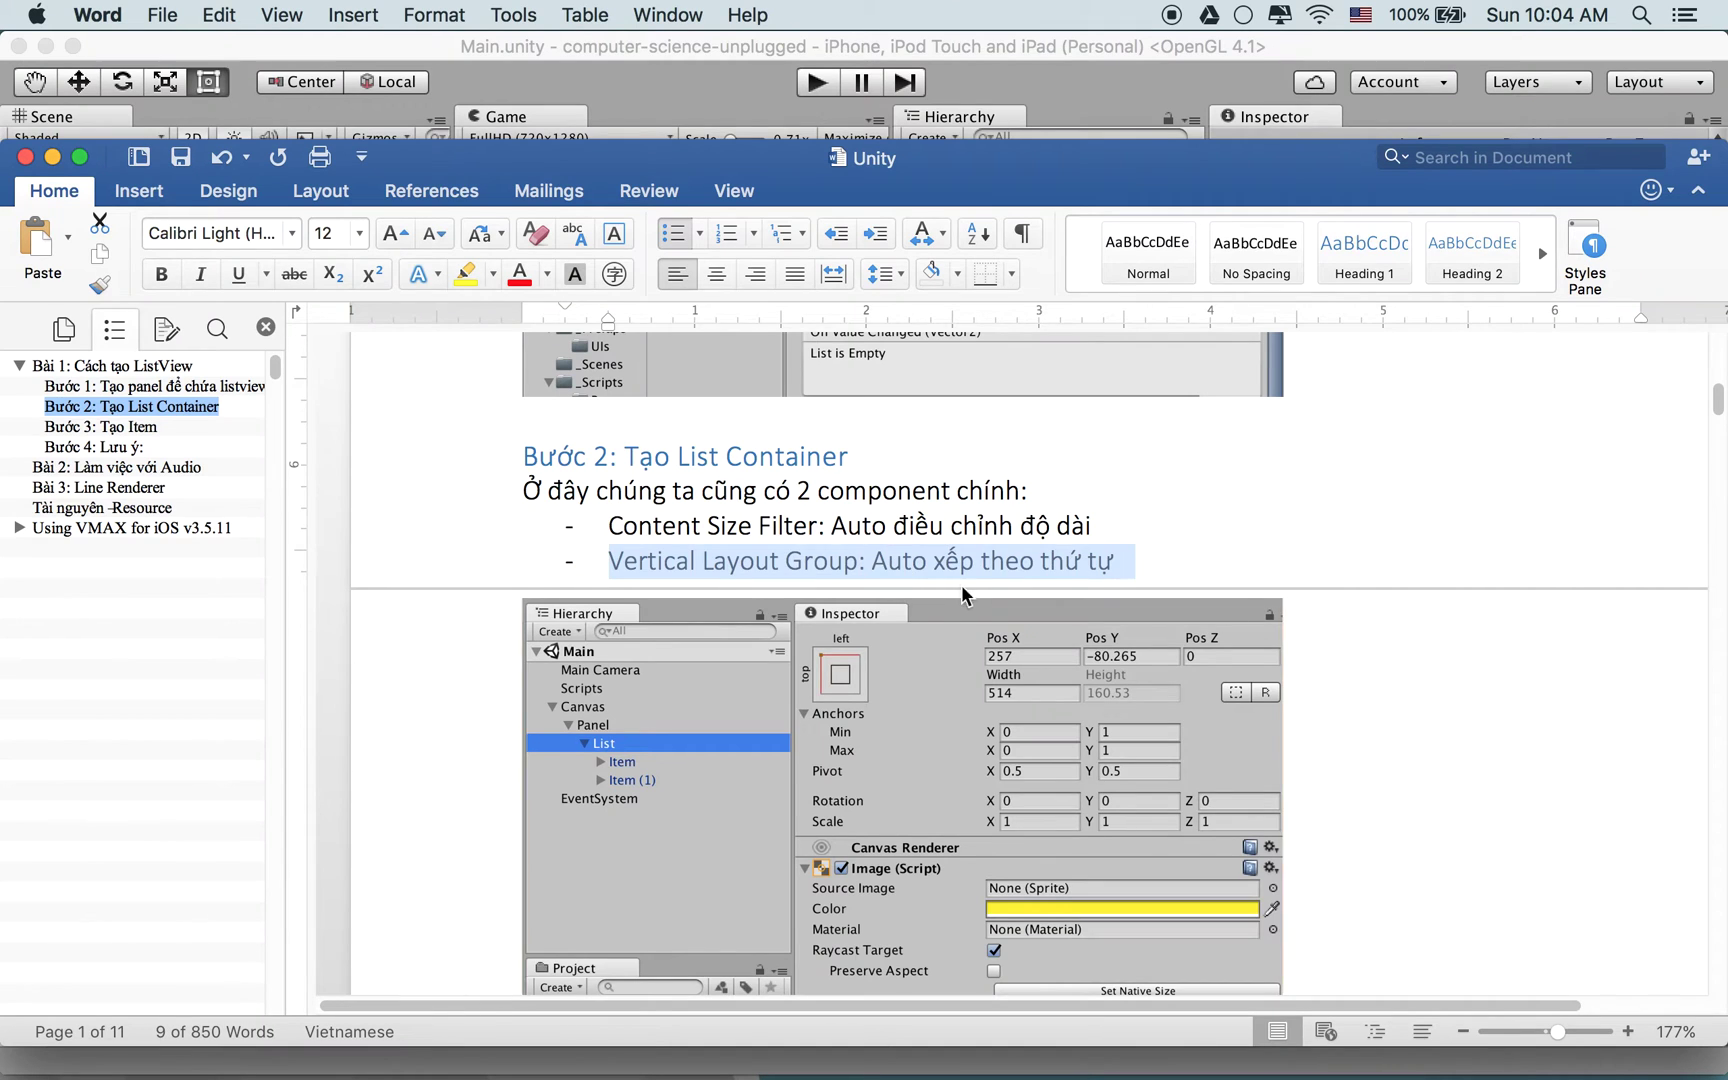
Scroll through the Step 2 List Container notes in Word and return to Unity
{"action": "scroll", "coordinate": [965, 597], "scroll_direction": "down", "scroll_amount": 3}
{"action": "scroll", "coordinate": [965, 597], "scroll_direction": "down", "scroll_amount": 5}
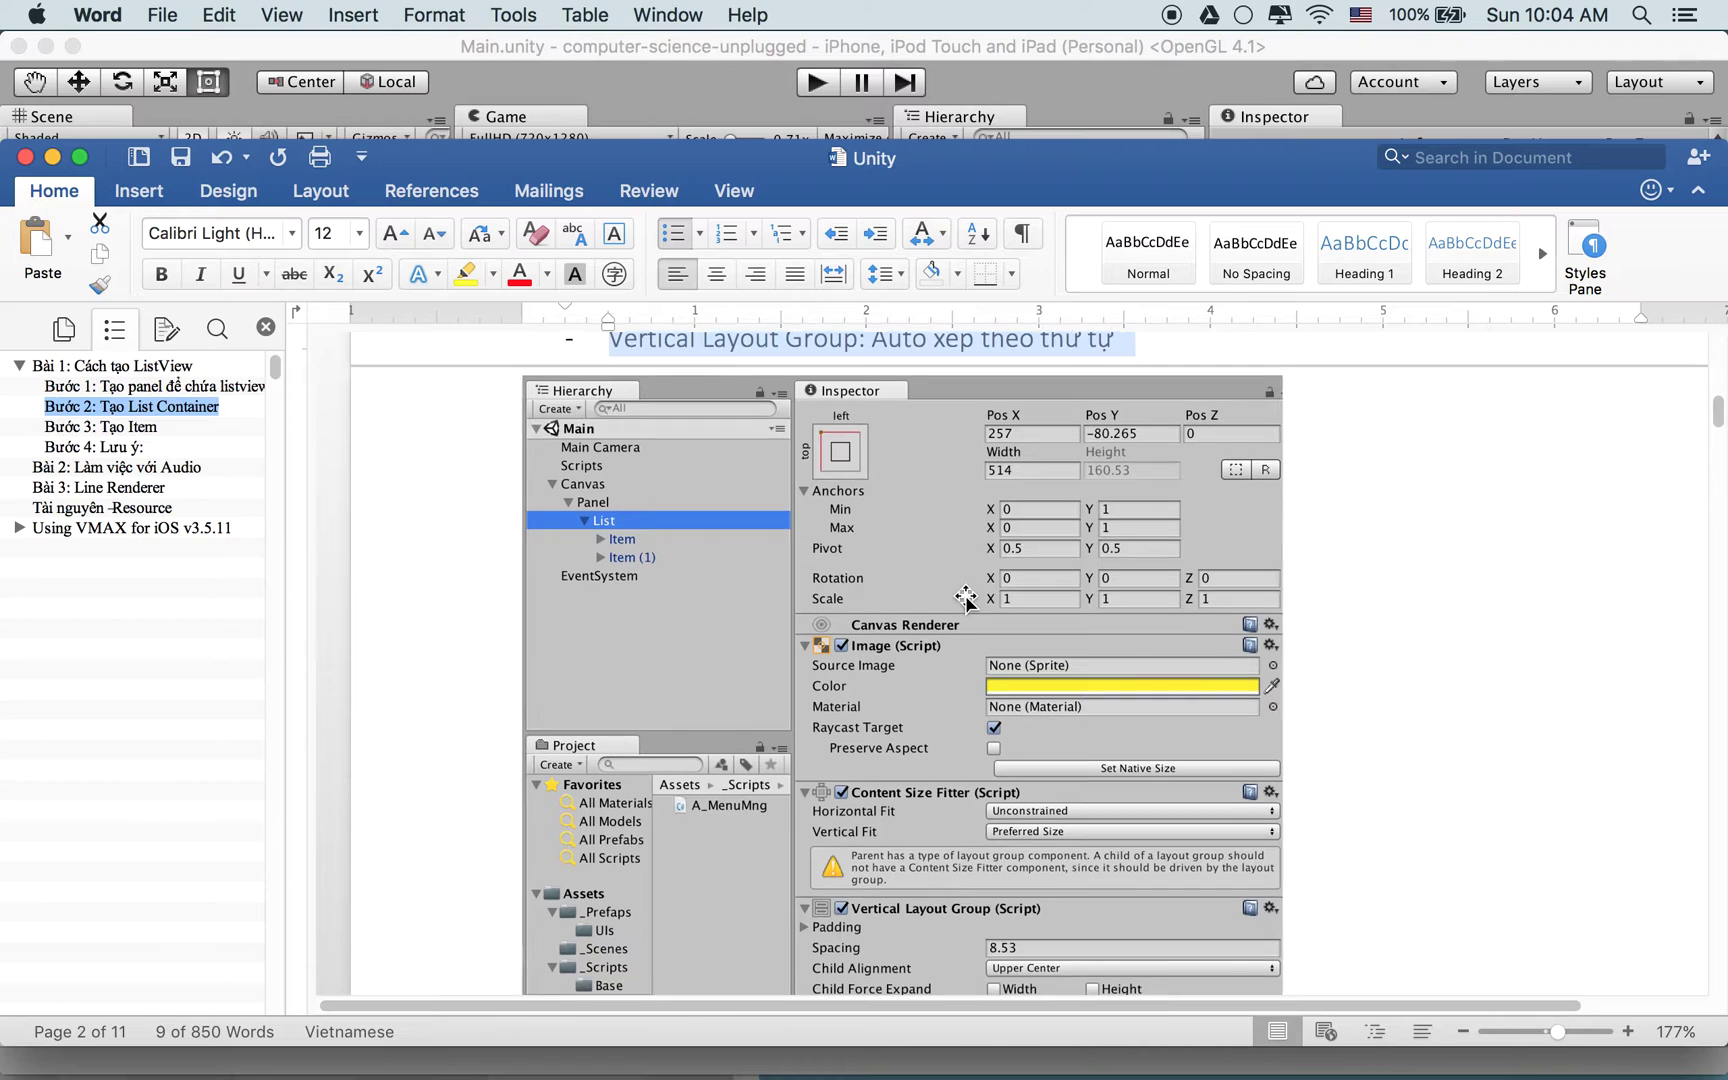
{"action": "key", "text": "super+Tab"}
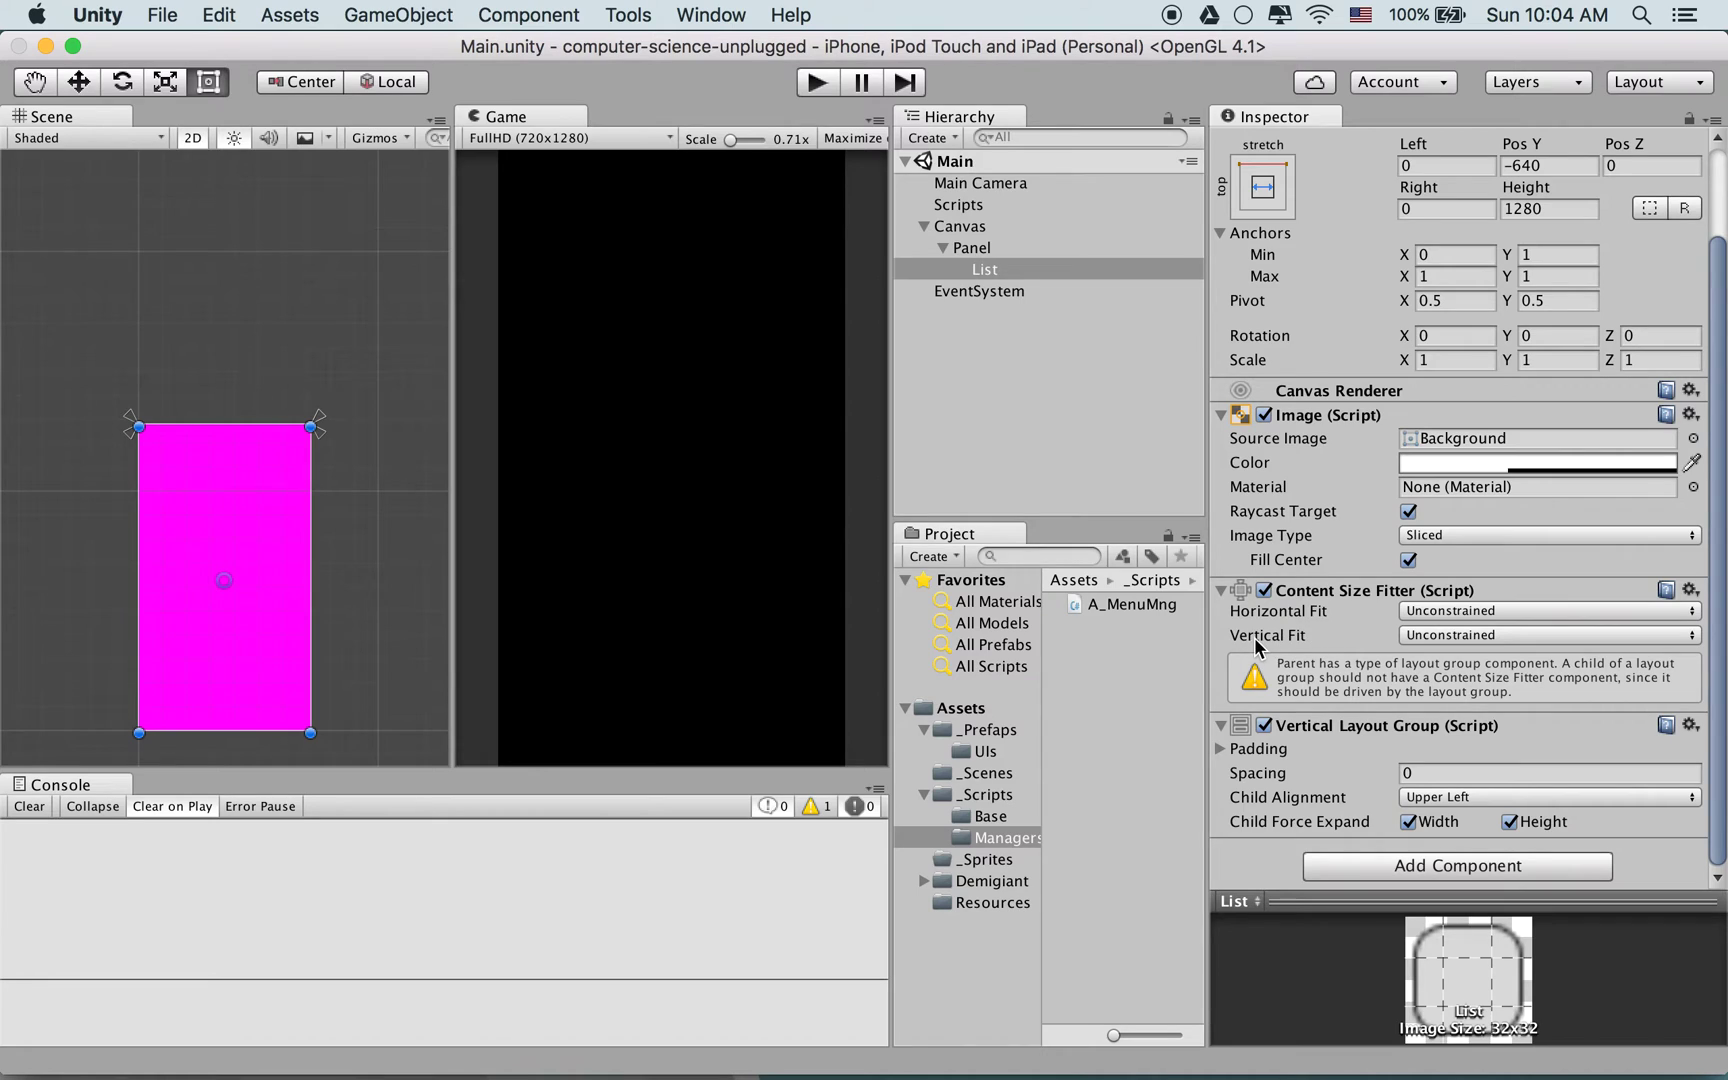
Set List's Content Size Fitter Vertical Fit to Preferred Size and save
{"action": "left_click", "coordinate": [1437, 639]}
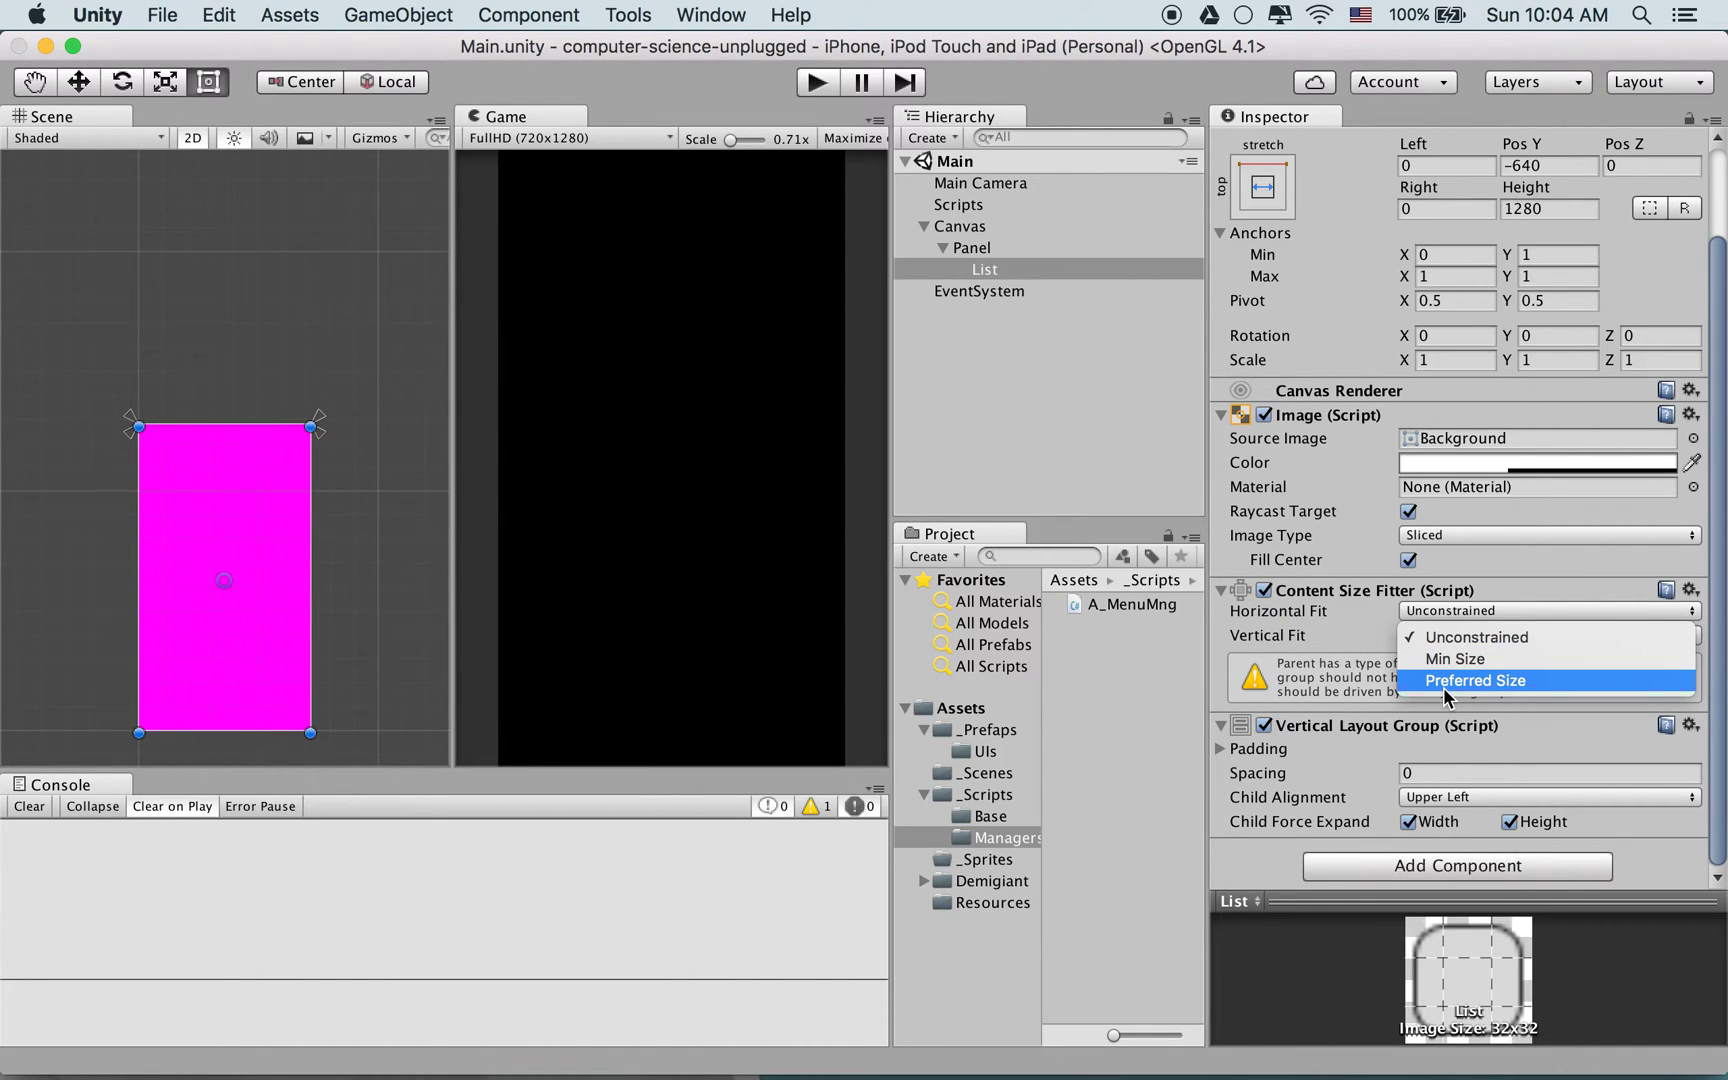
{"action": "left_click", "coordinate": [1443, 682]}
{"action": "key", "text": "super+s"}
Anchor and move List to the Panel's top edge, and widen the Scene view
{"action": "left_click", "coordinate": [1262, 186]}
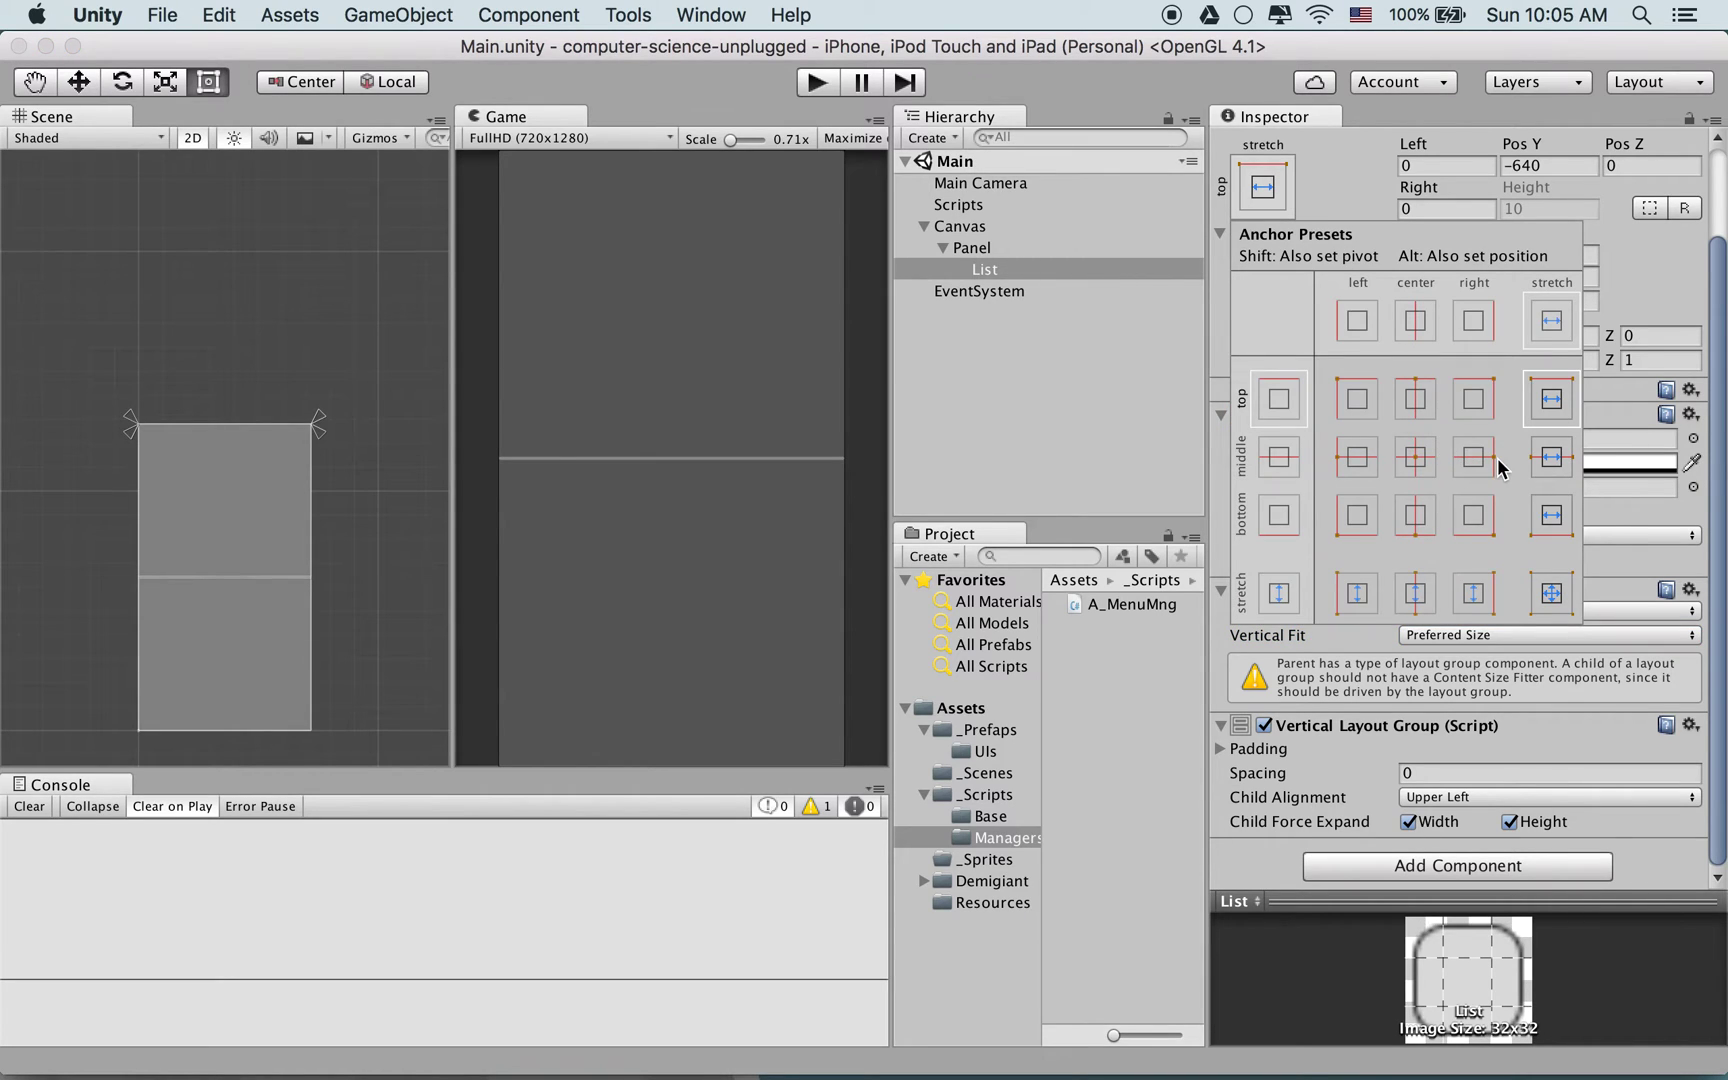
{"action": "left_click", "coordinate": [1551, 398], "text": "alt"}
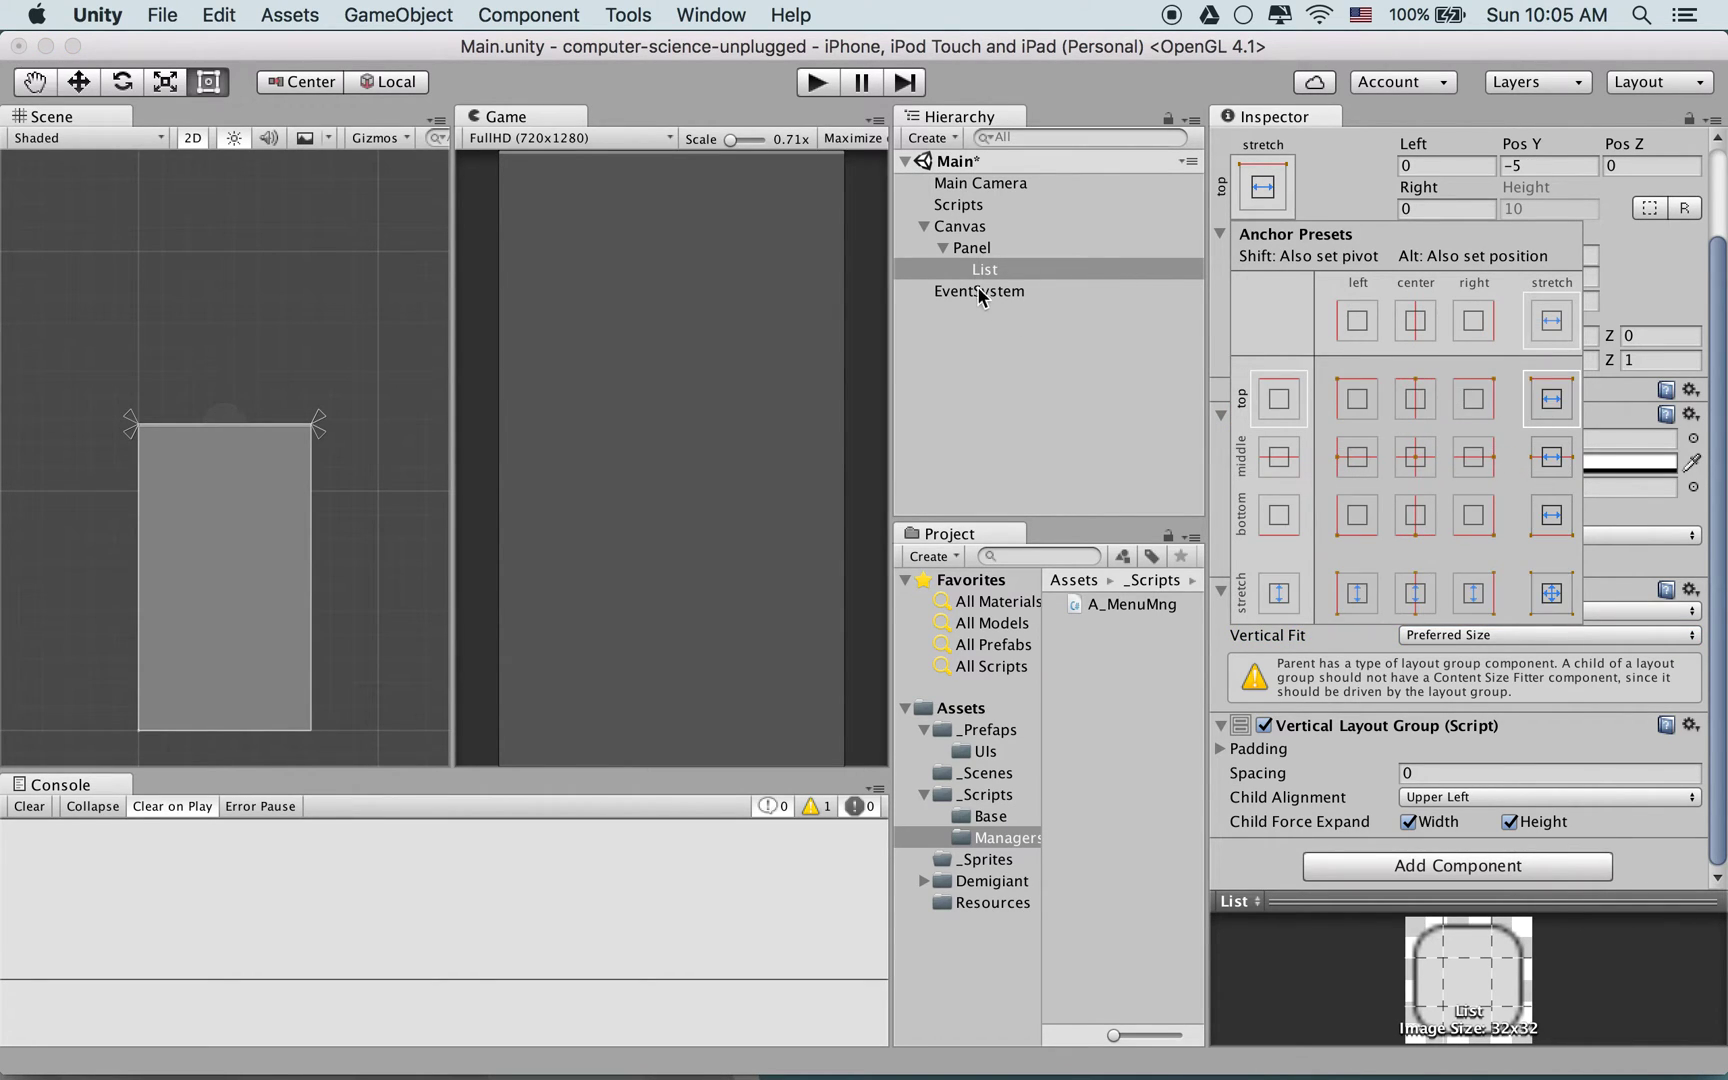
{"action": "left_click", "coordinate": [1003, 269]}
{"action": "left_click", "coordinate": [1014, 248]}
{"action": "left_click", "coordinate": [1010, 270]}
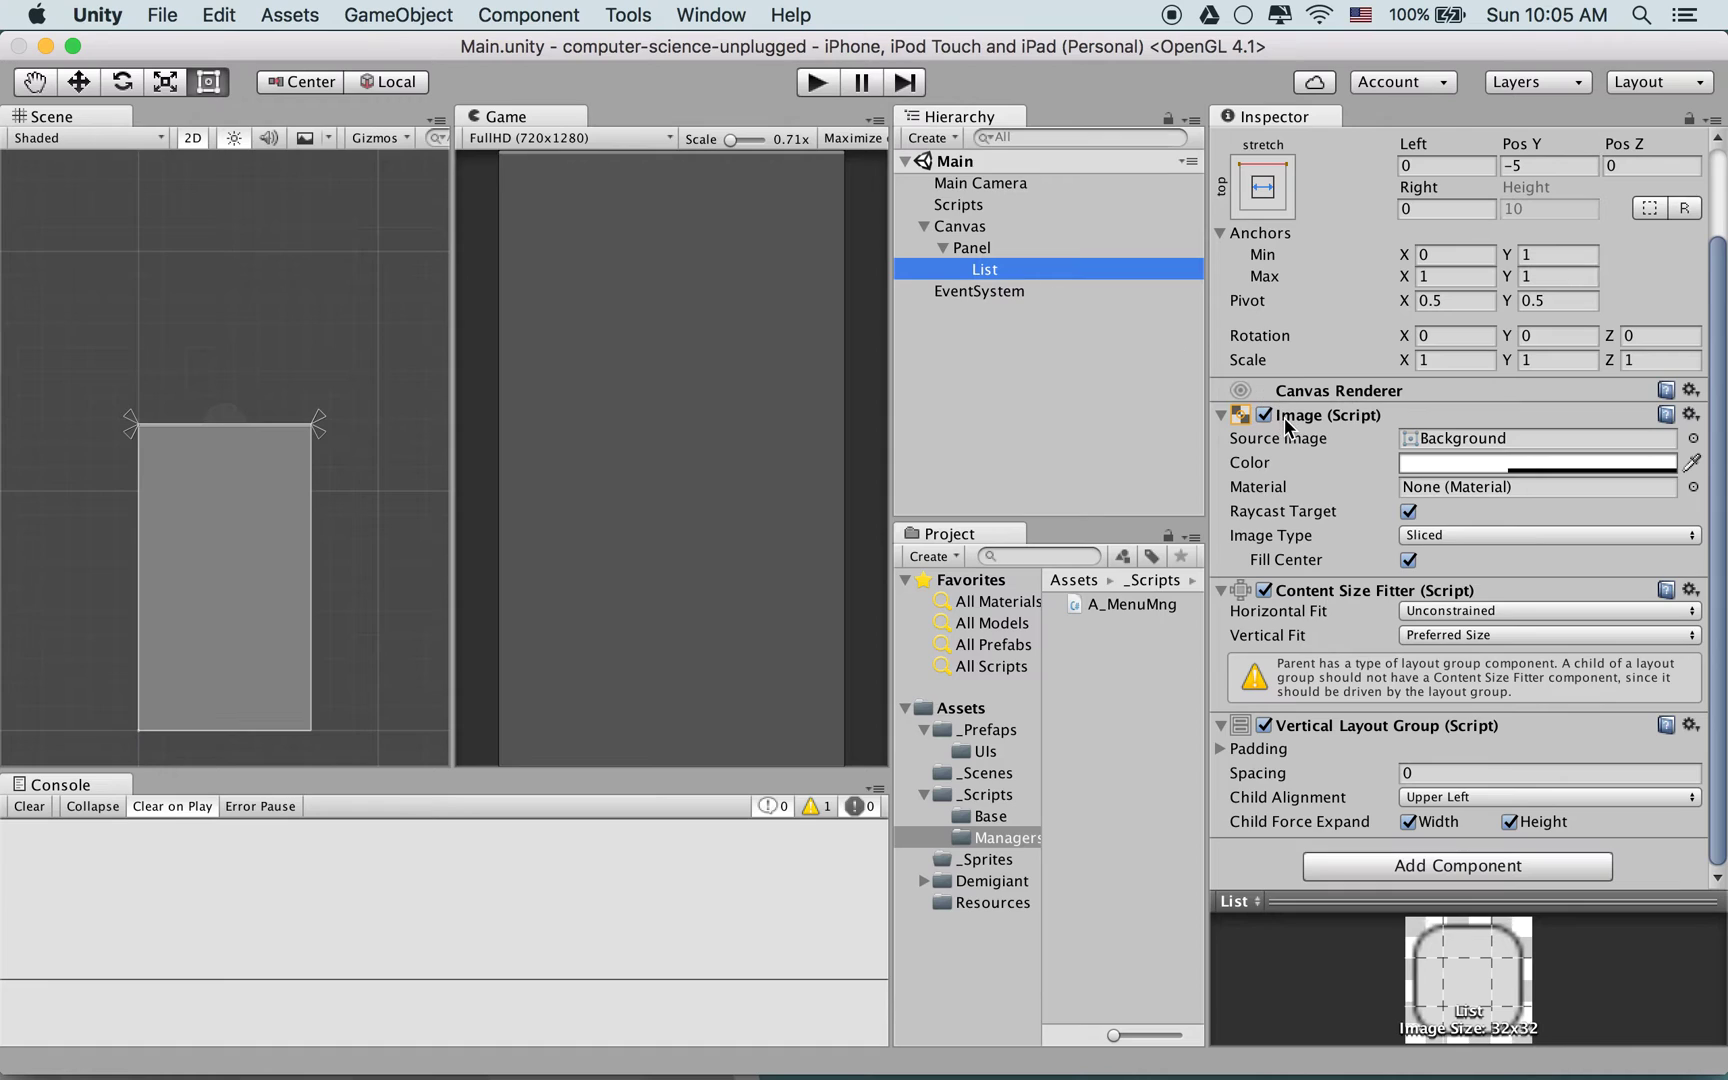
{"action": "scroll", "coordinate": [273, 431], "scroll_direction": "up", "scroll_amount": 5}
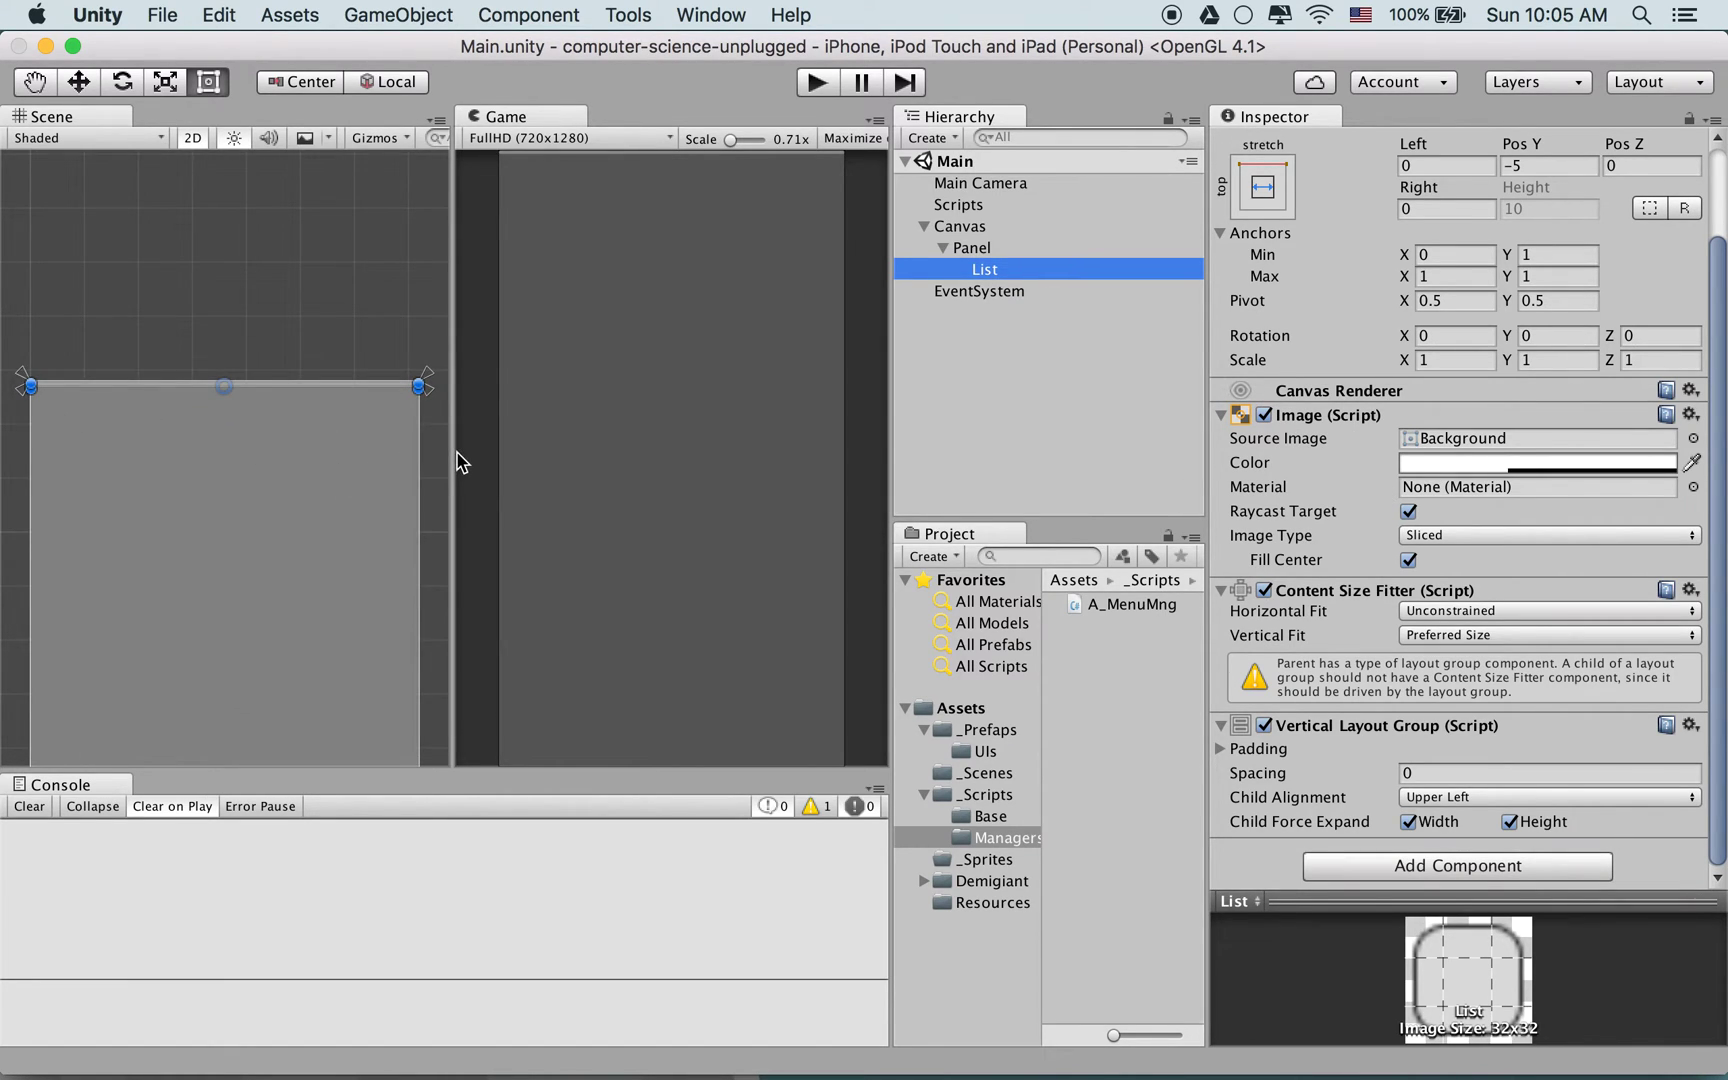
{"action": "left_click_drag", "start_coordinate": [451, 450], "coordinate": [569, 448]}
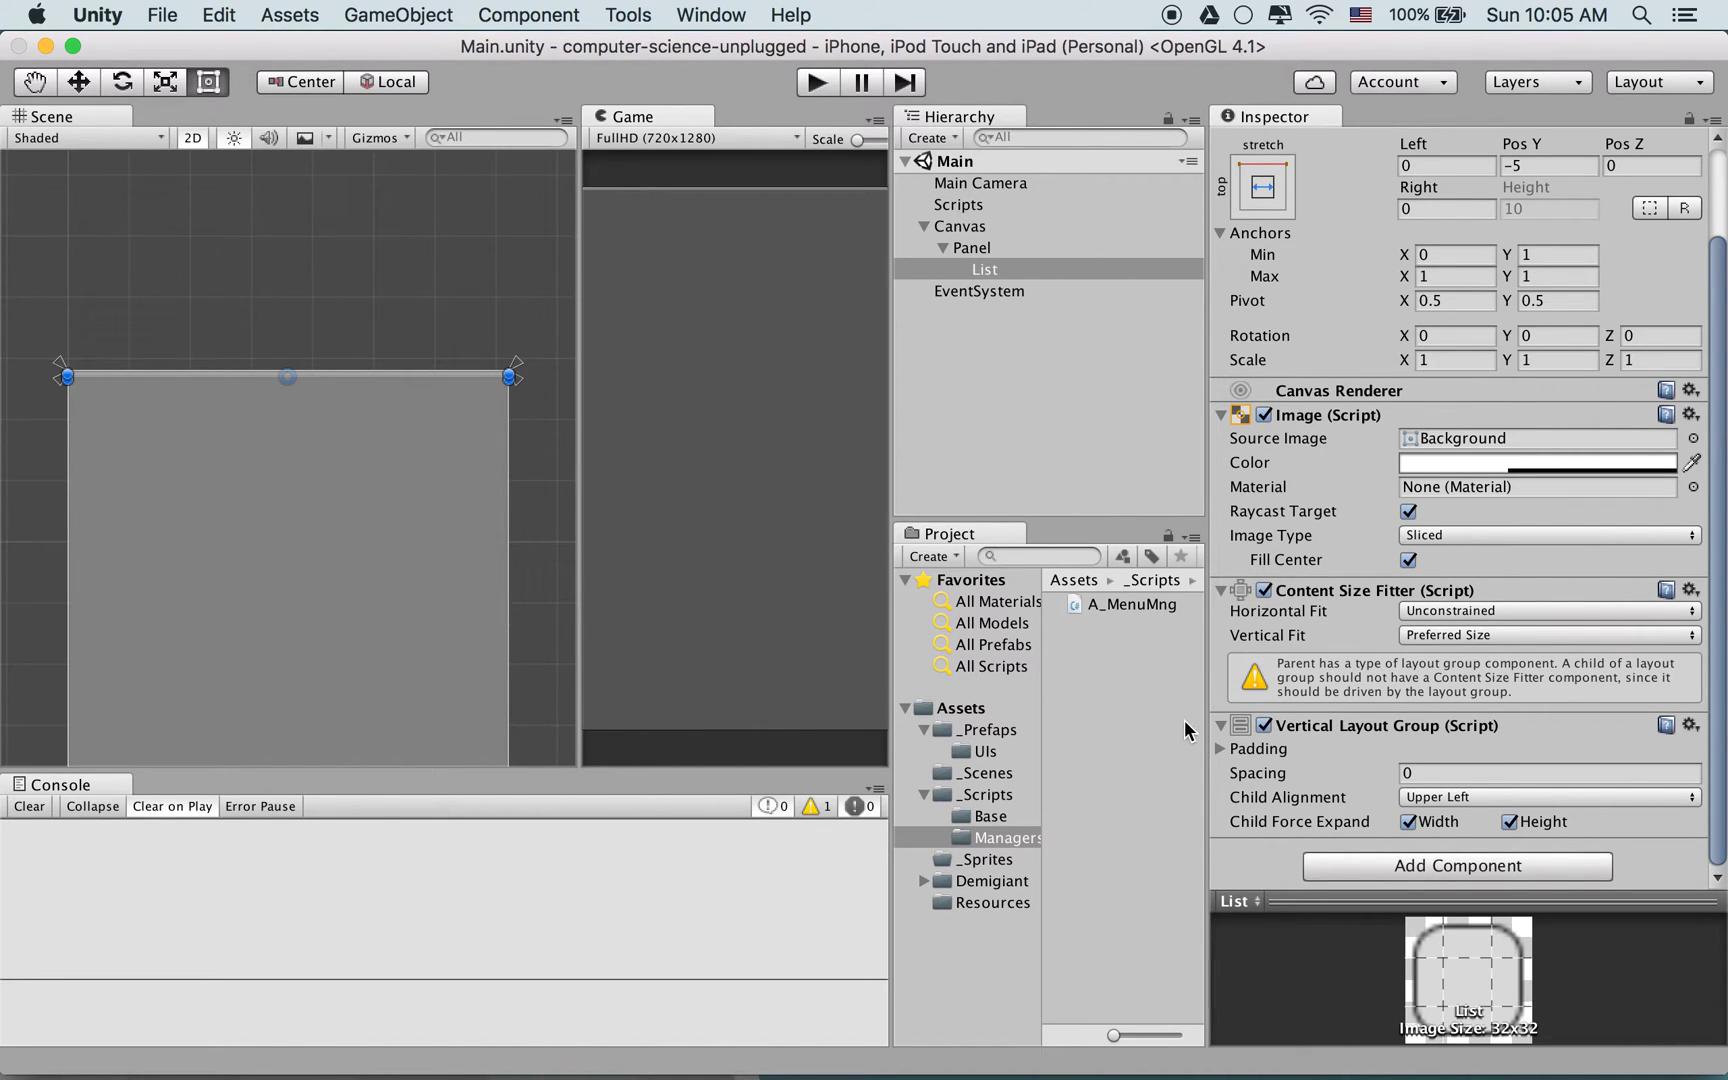
{"action": "right_click", "coordinate": [1025, 265]}
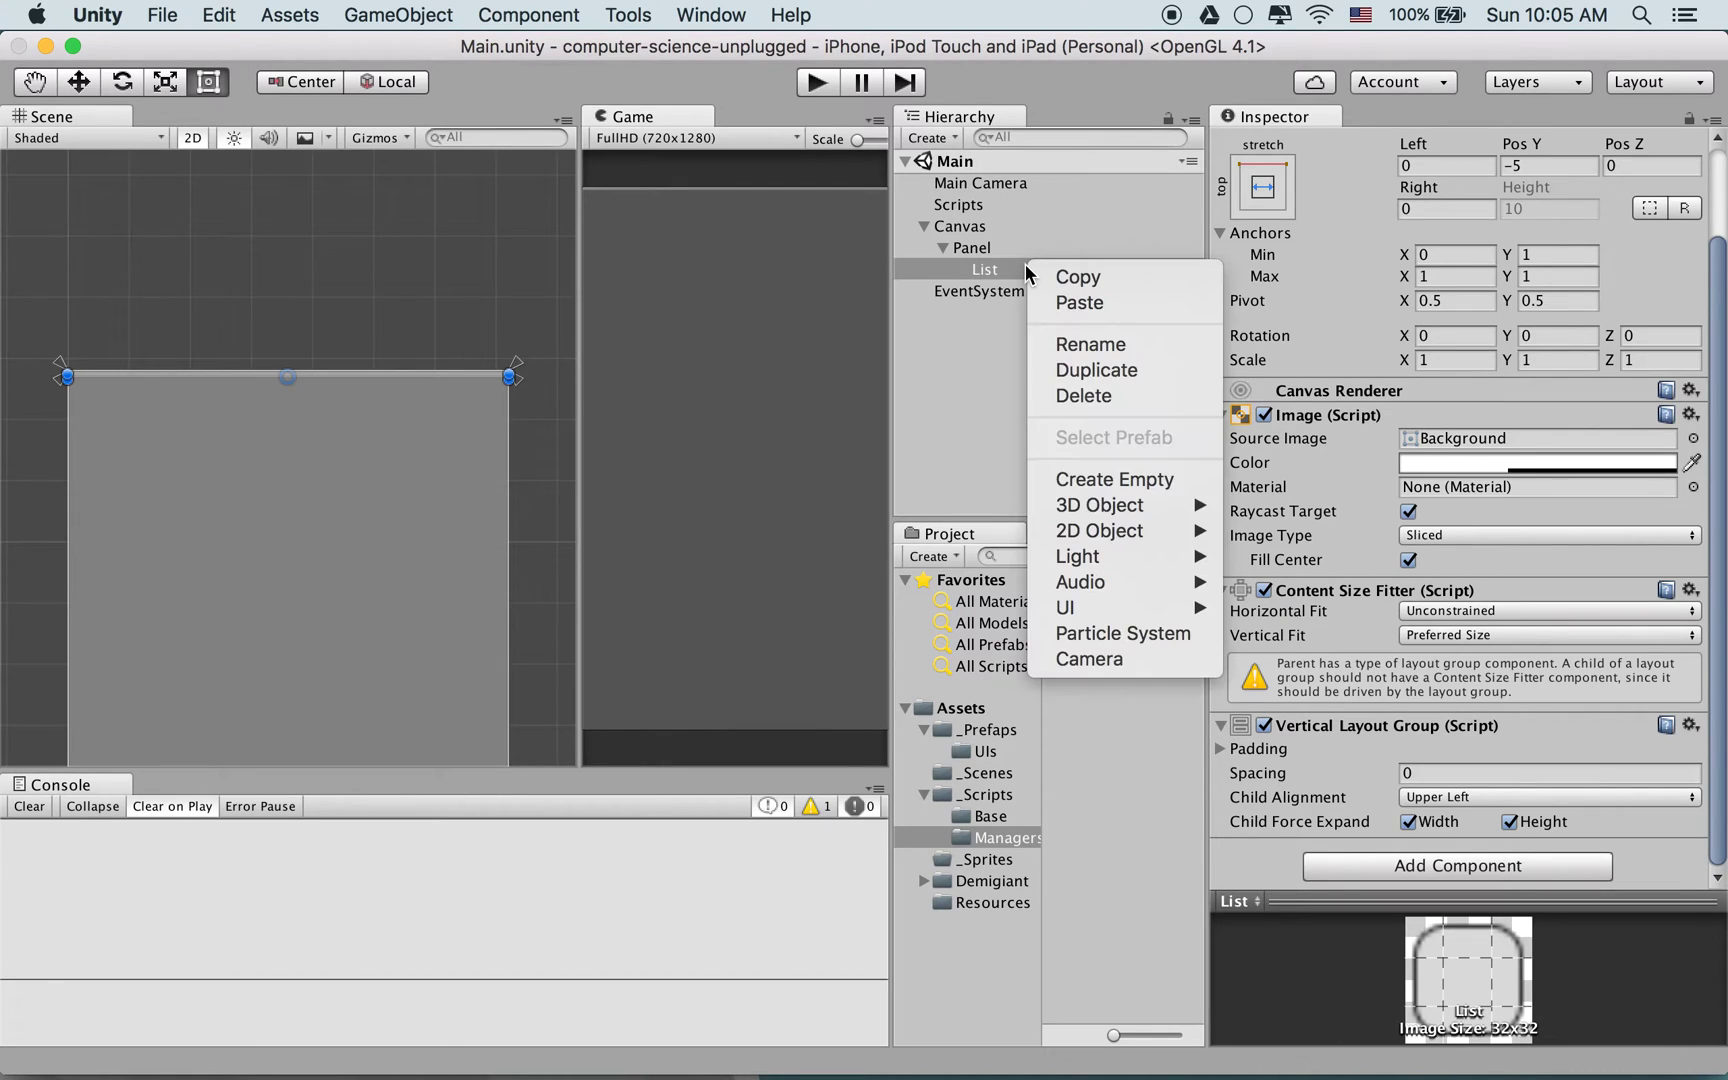
Add a UI Button inside Panel and save the scene
{"action": "left_click", "coordinate": [969, 346]}
{"action": "right_click", "coordinate": [1008, 269]}
{"action": "left_click", "coordinate": [976, 247]}
{"action": "left_click", "coordinate": [990, 247]}
{"action": "right_click", "coordinate": [1004, 244]}
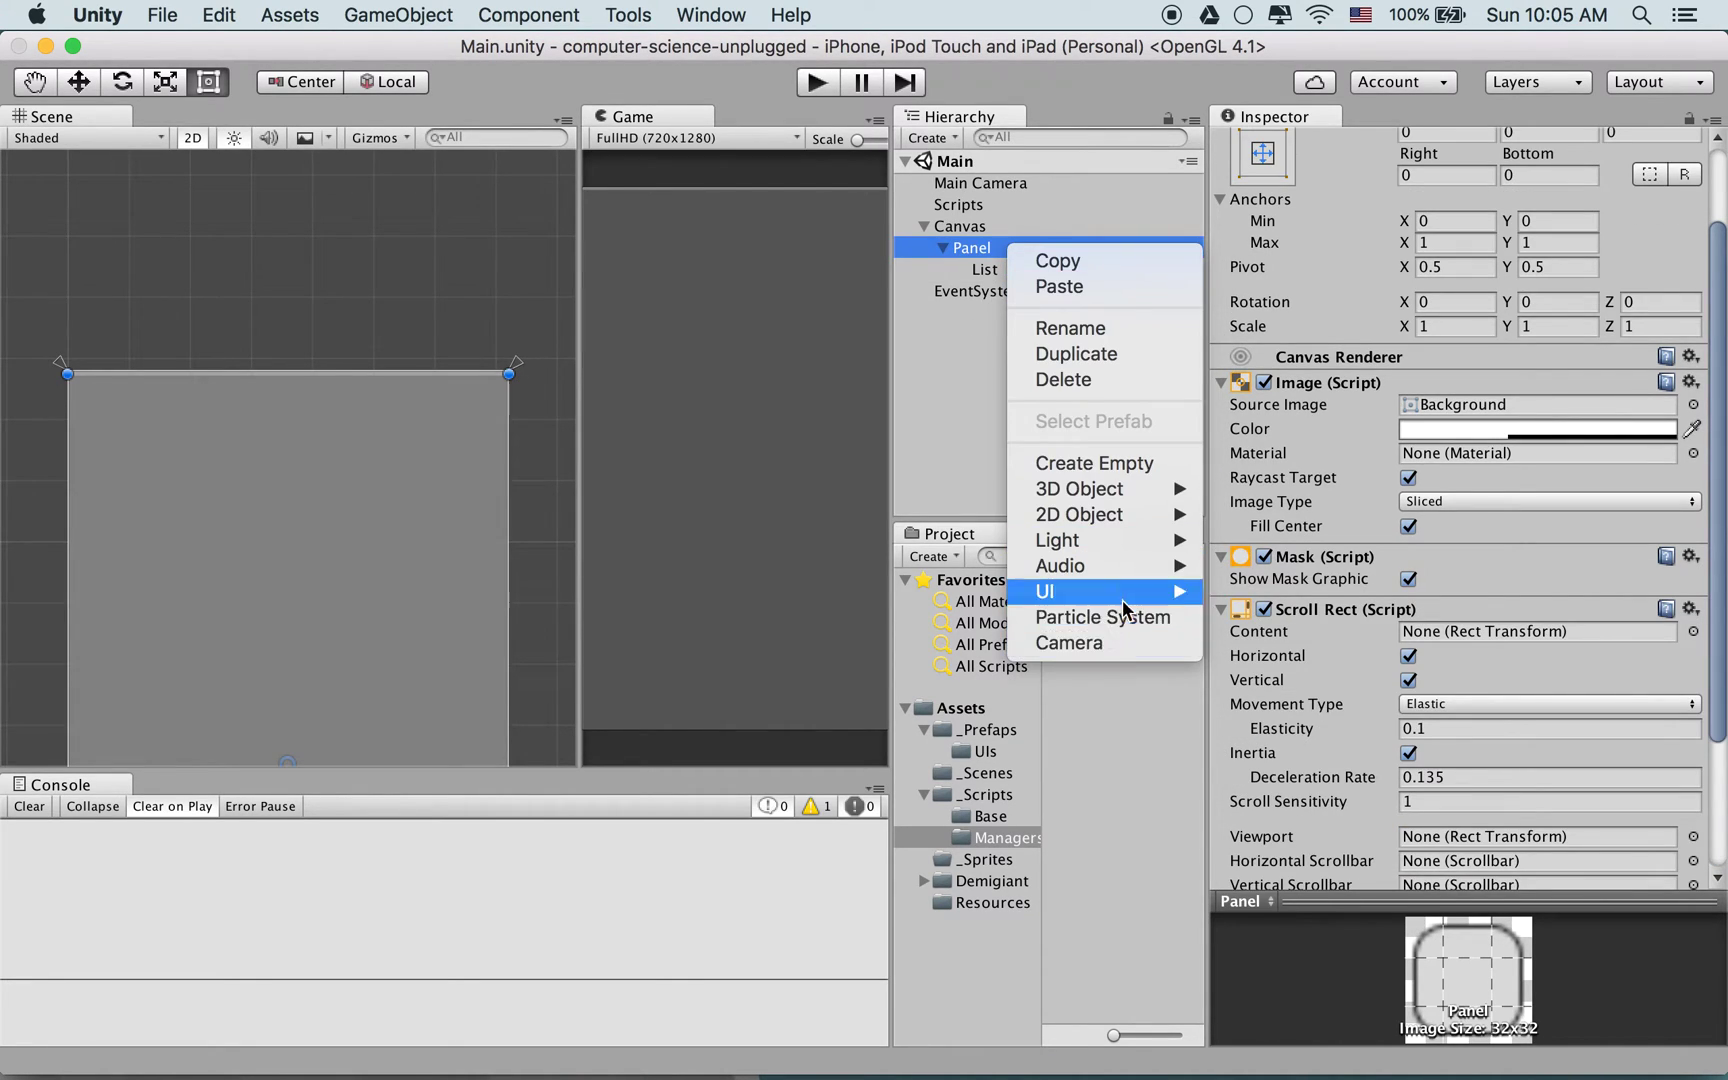
{"action": "mouse_move", "coordinate": [1130, 592]}
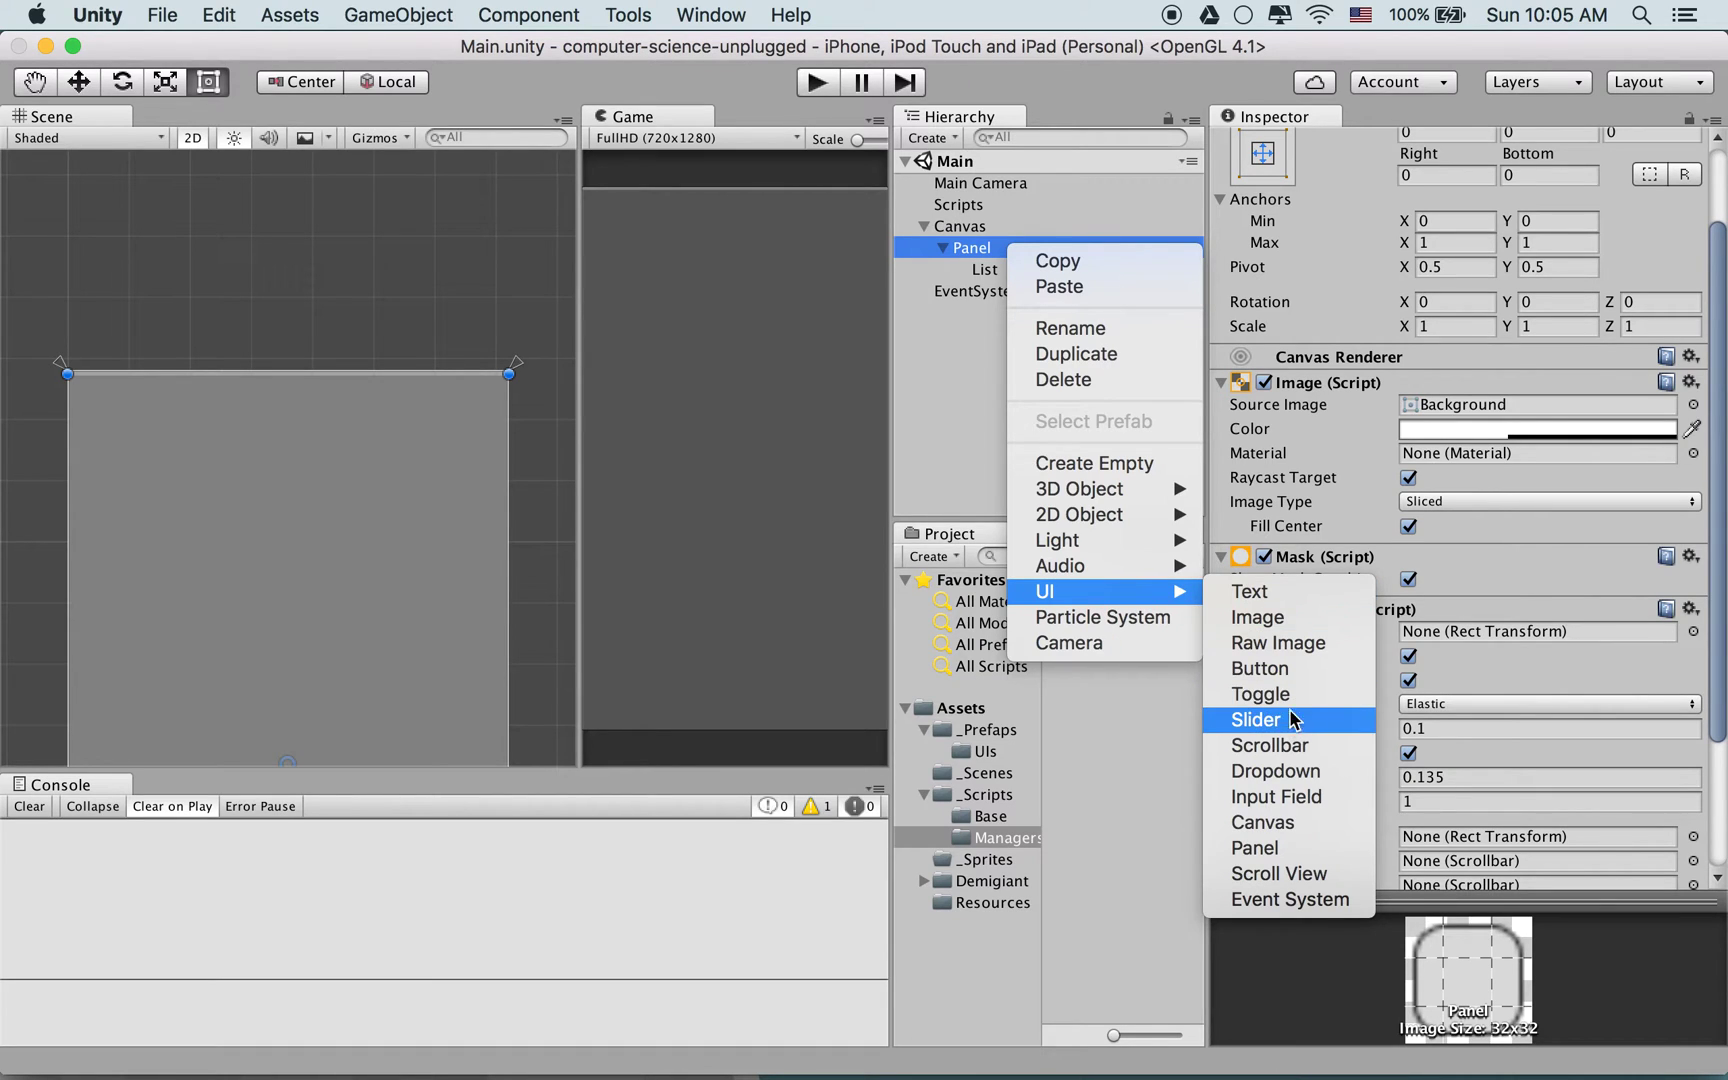
{"action": "left_click", "coordinate": [1290, 669]}
{"action": "key", "text": "super+s"}
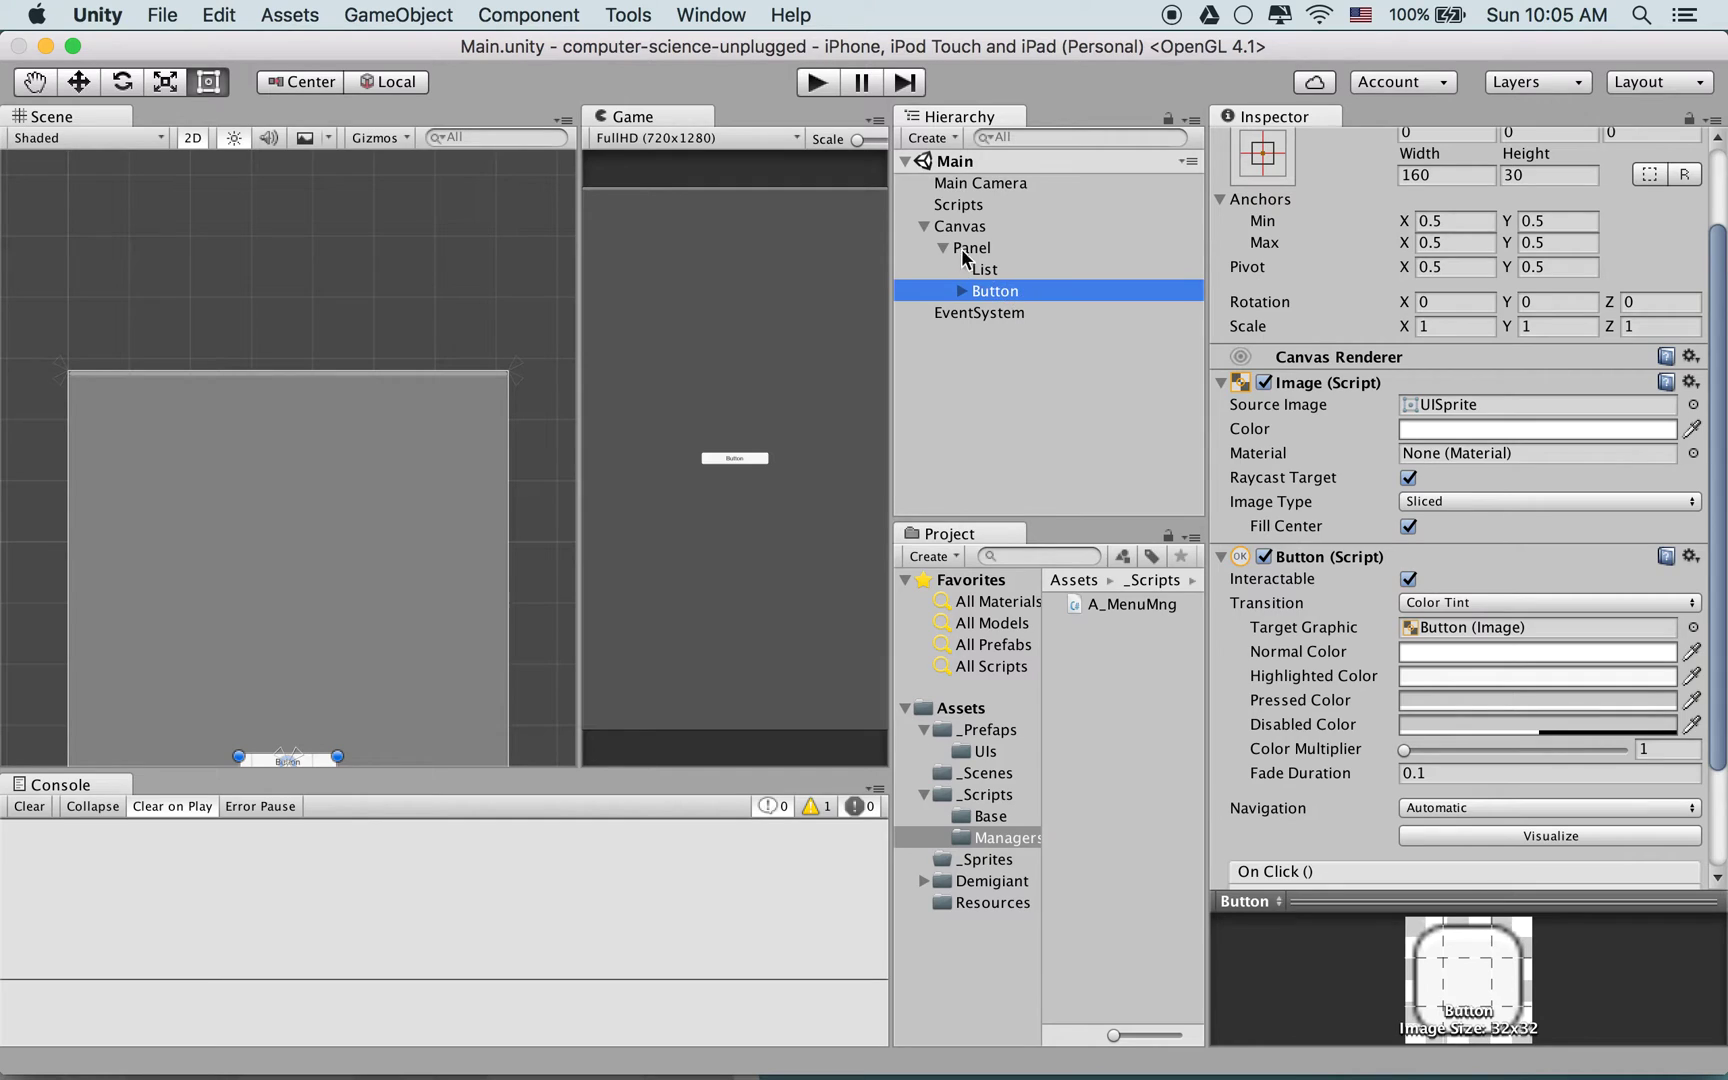
Compare the new Button and List by switching selection between them in the Hierarchy
{"action": "left_click", "coordinate": [1005, 250]}
{"action": "left_click", "coordinate": [1003, 289]}
{"action": "left_click", "coordinate": [1003, 270]}
{"action": "left_click", "coordinate": [998, 290]}
{"action": "left_click", "coordinate": [1002, 269]}
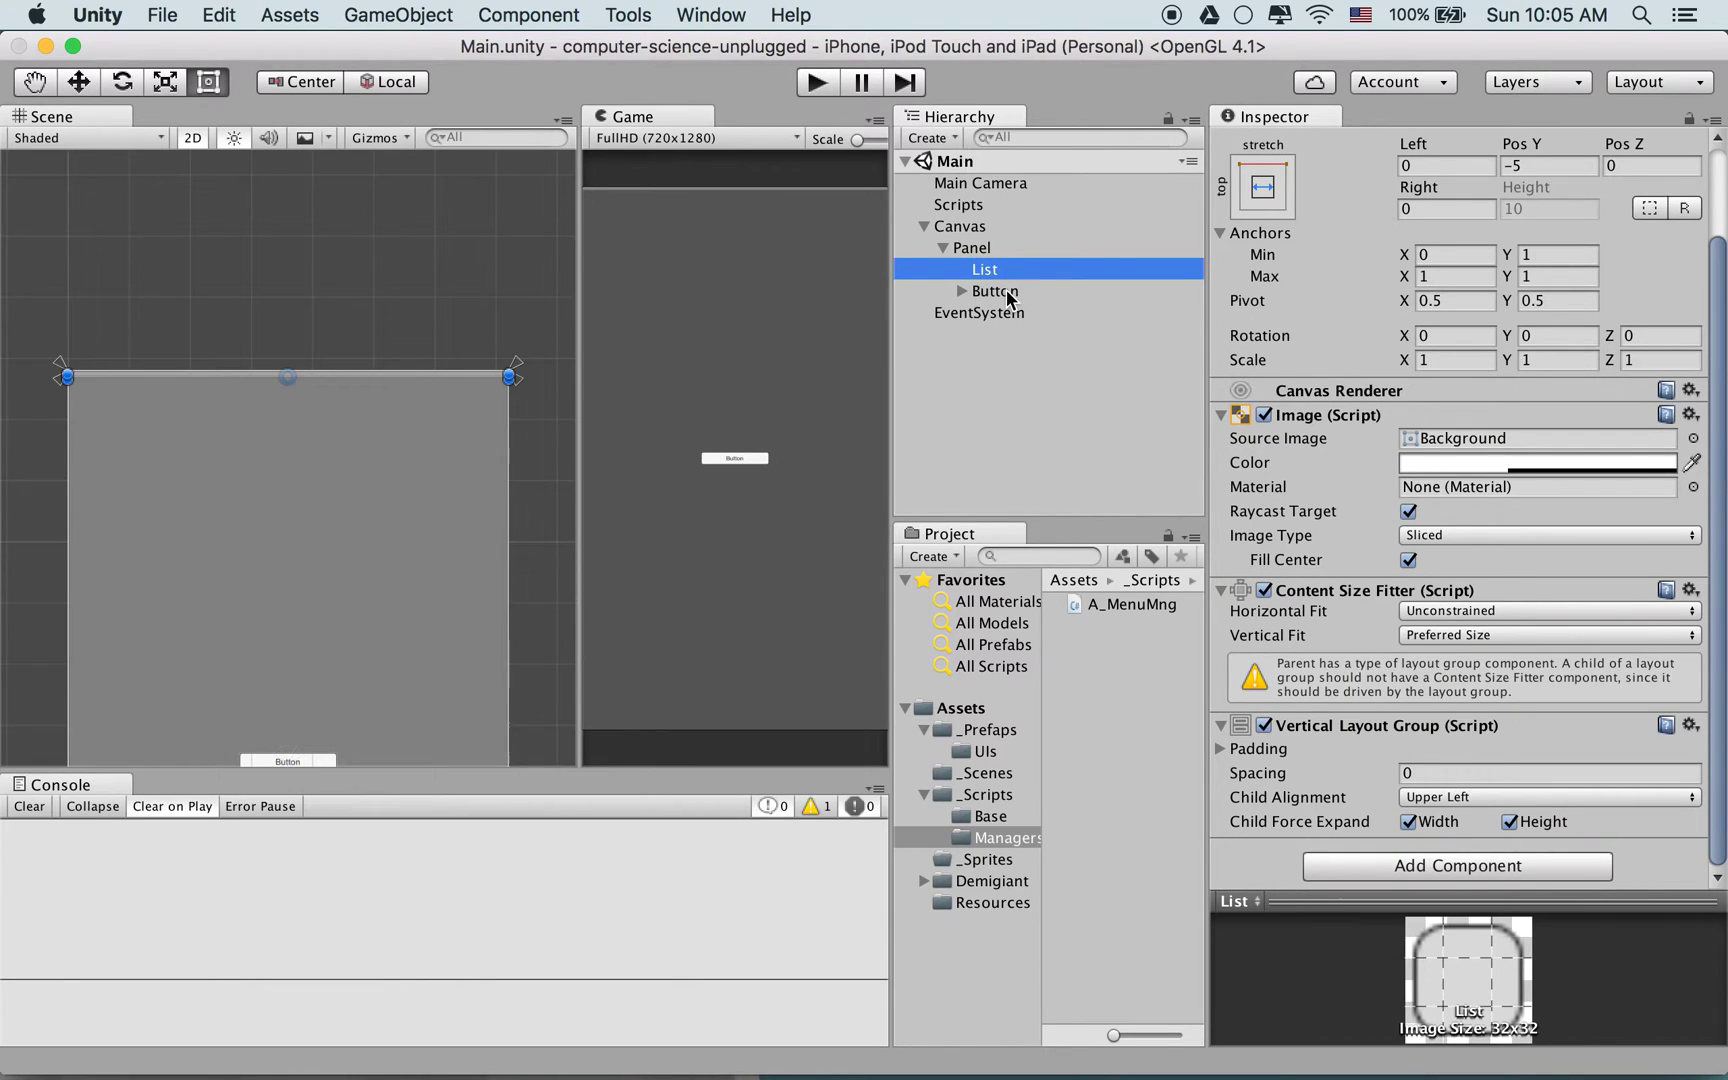
{"action": "left_click", "coordinate": [1006, 293]}
{"action": "left_click", "coordinate": [988, 250]}
{"action": "left_click", "coordinate": [943, 249]}
{"action": "left_click", "coordinate": [943, 249]}
{"action": "left_click", "coordinate": [986, 290]}
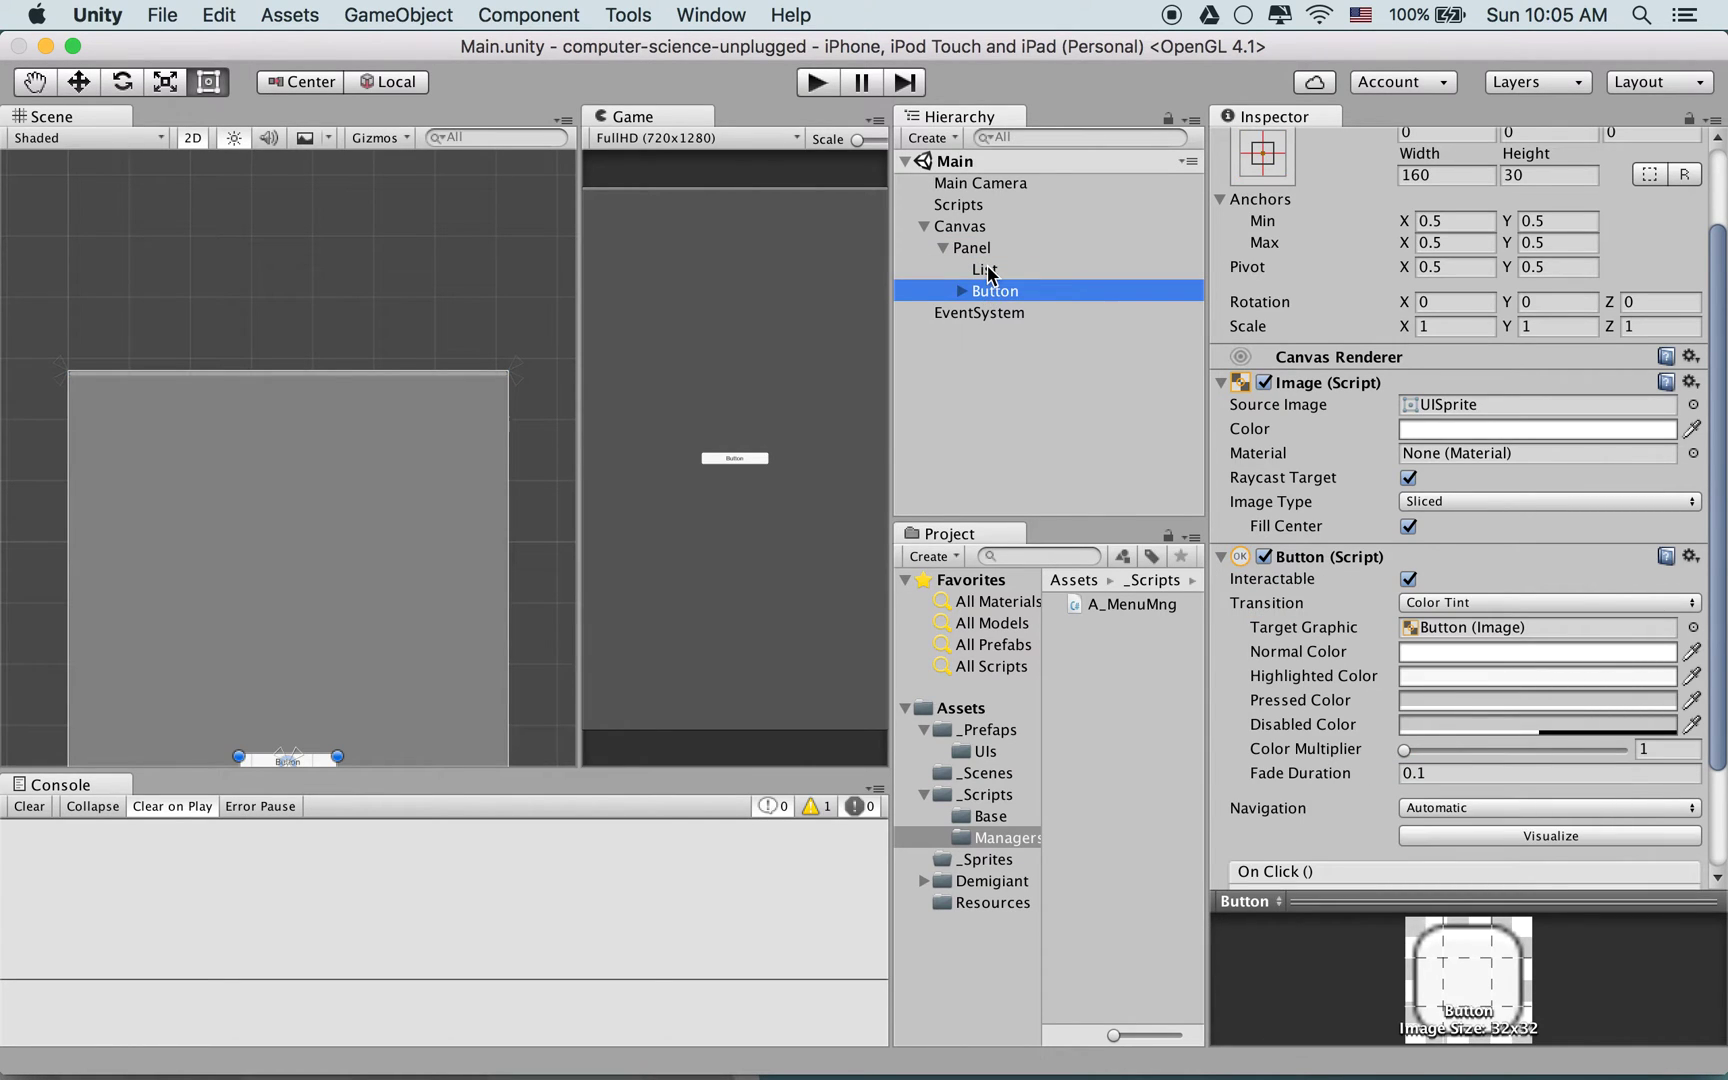
{"action": "left_click", "coordinate": [988, 266]}
{"action": "left_click", "coordinate": [990, 292]}
{"action": "left_click", "coordinate": [990, 270]}
{"action": "left_click", "coordinate": [990, 290]}
{"action": "left_click", "coordinate": [992, 268]}
{"action": "left_click", "coordinate": [987, 290]}
Rename the Button to Item and save the scene
{"action": "left_click", "coordinate": [992, 290]}
{"action": "key", "text": "BackSpace"}
{"action": "key", "text": "Return"}
{"action": "key", "text": "super+s"}
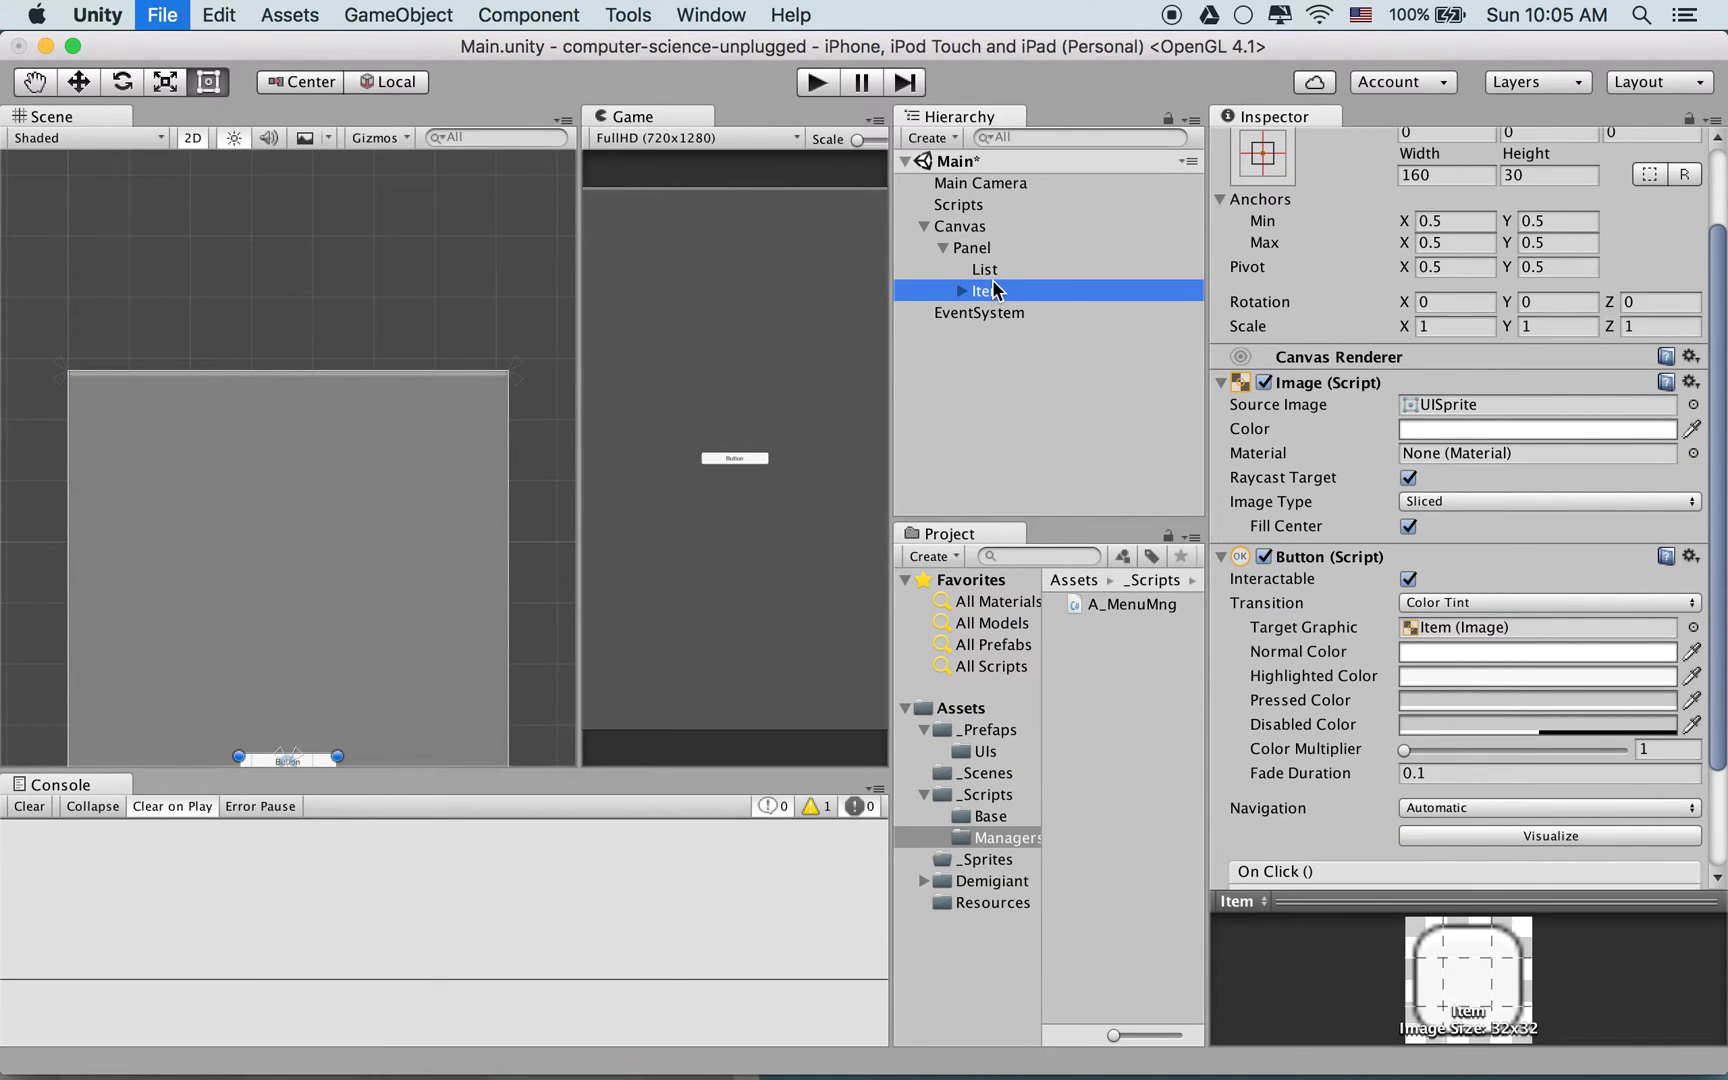
{"action": "scroll", "coordinate": [1269, 317], "scroll_direction": "up", "scroll_amount": 3}
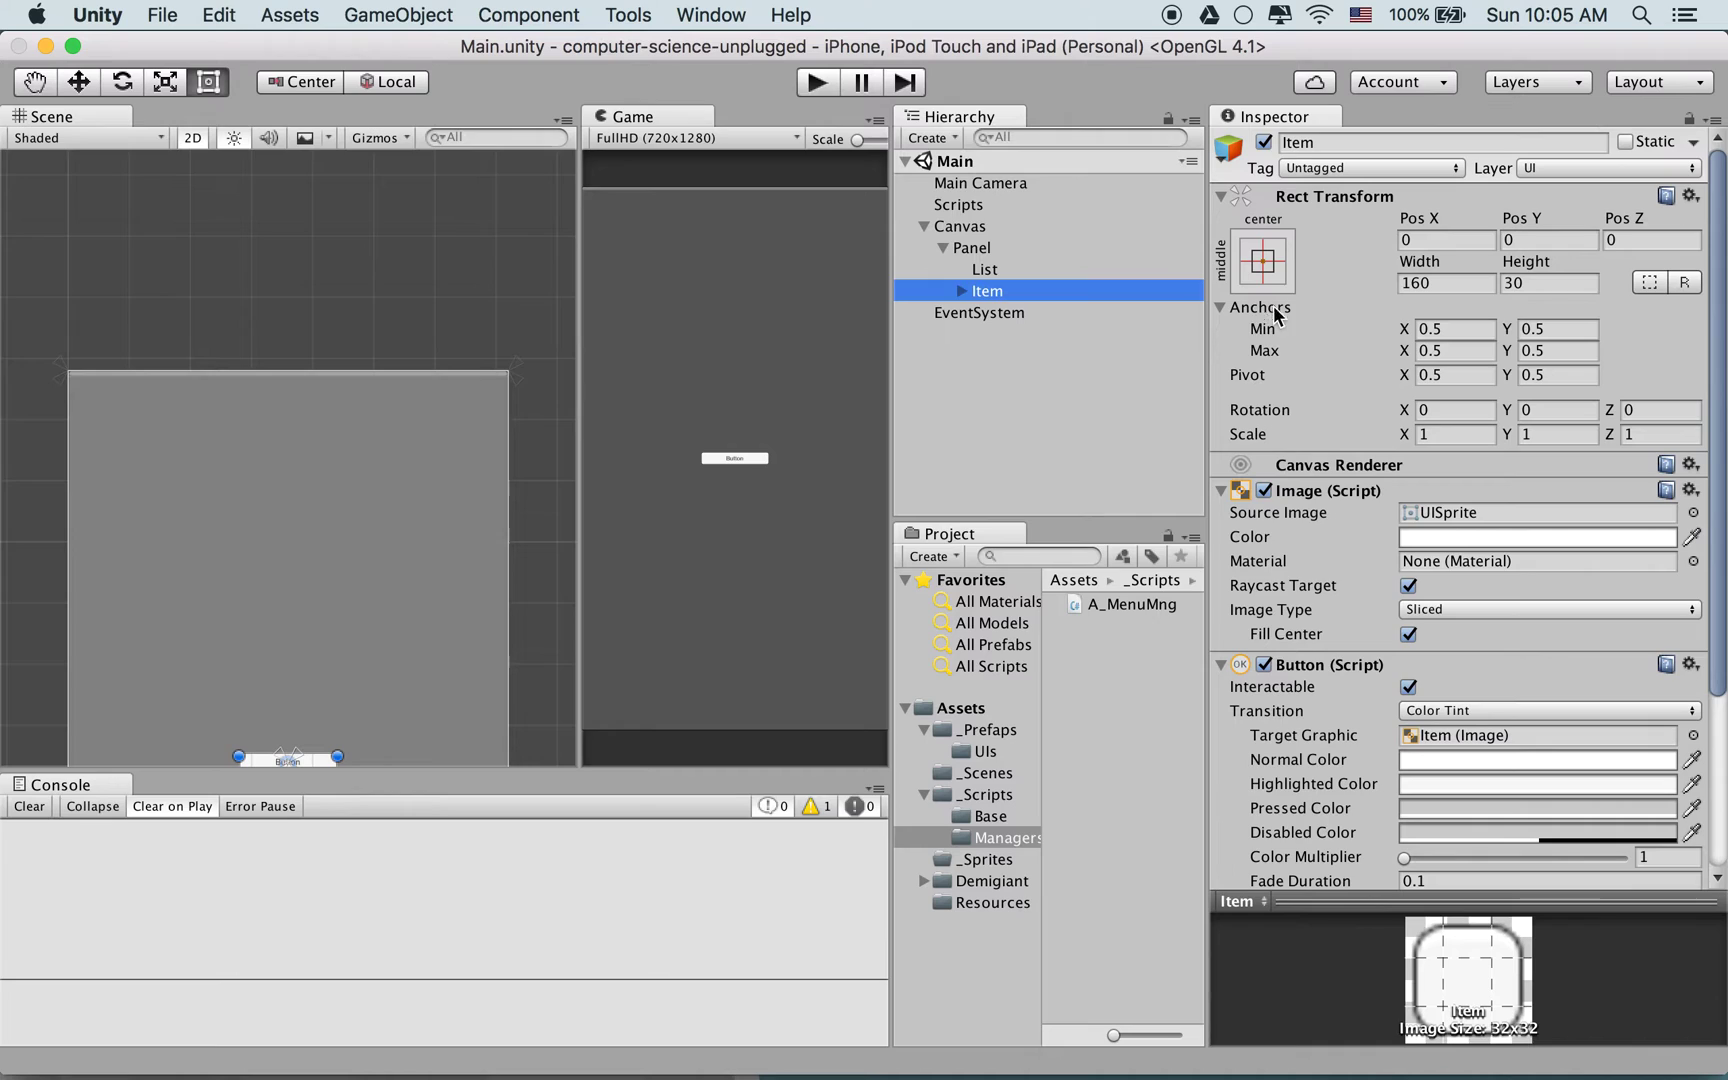
Anchor Item stretched across the Panel's top and save the scene
{"action": "left_click", "coordinate": [1288, 276]}
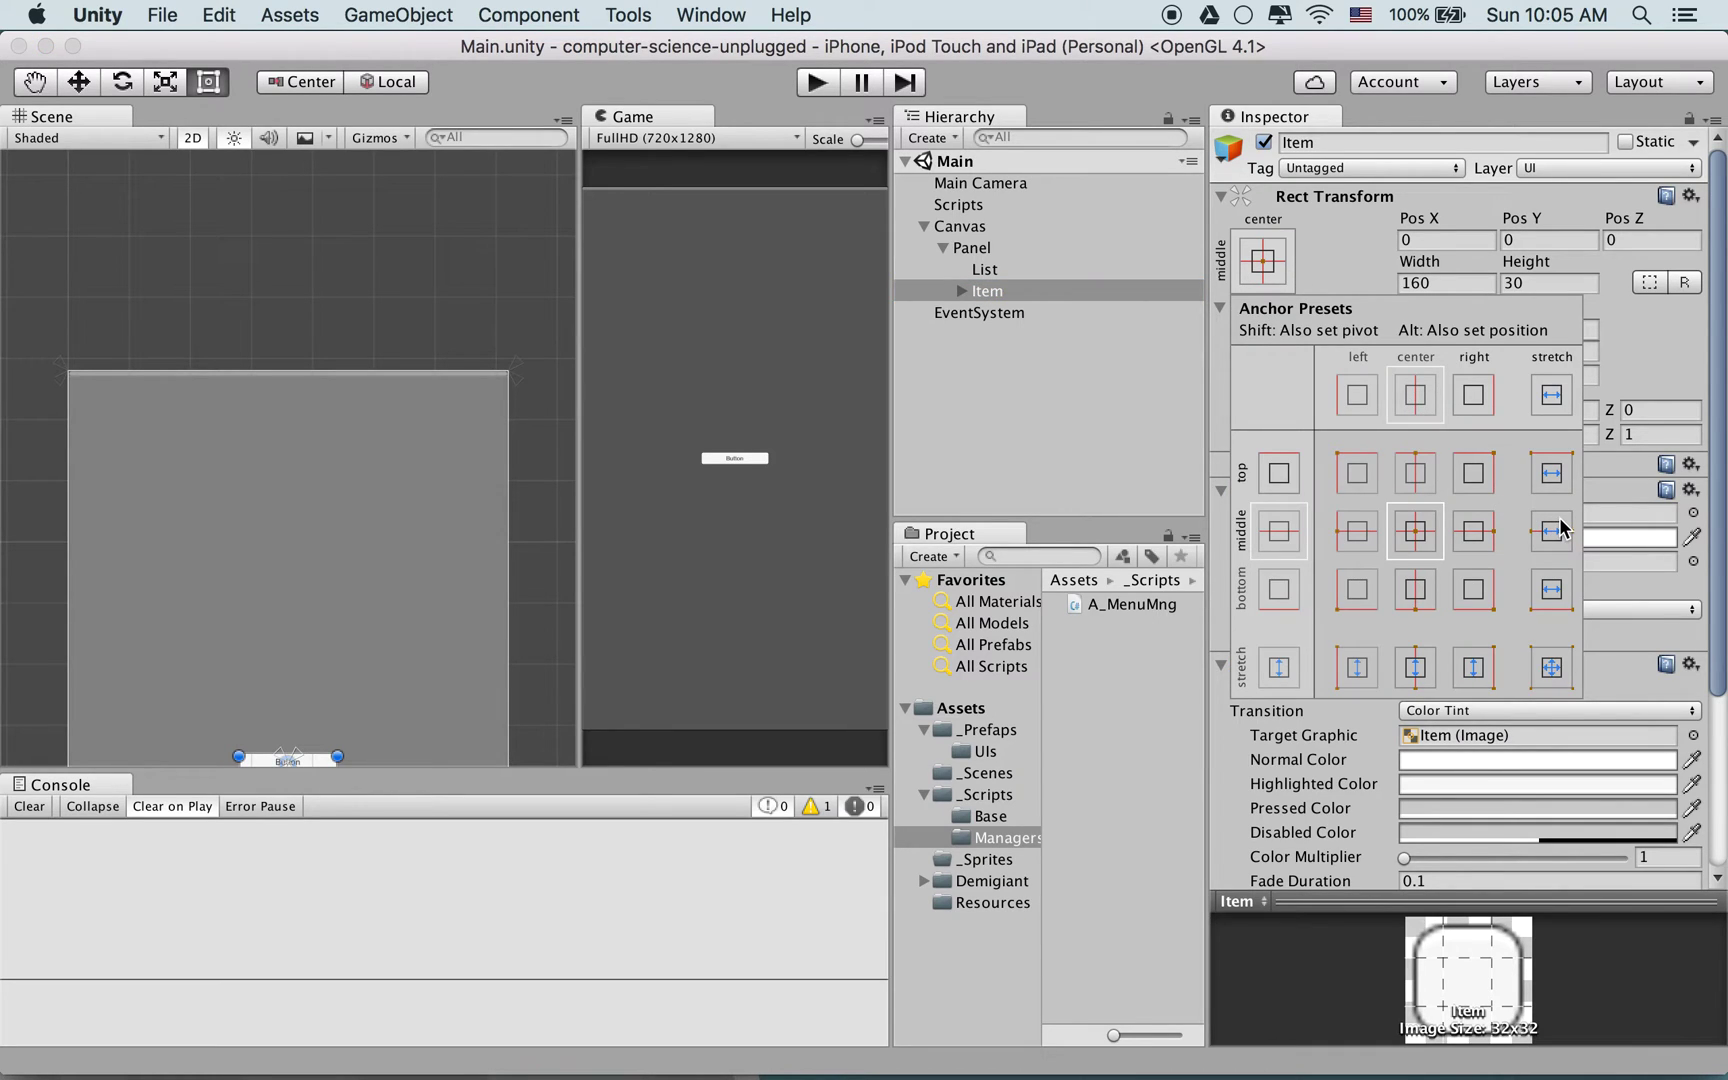
{"action": "left_click", "coordinate": [1551, 473], "text": "alt"}
{"action": "key", "text": "super+s"}
Make Item 120 high, widen the Game view, and save the scene again
{"action": "double_click", "coordinate": [1022, 290]}
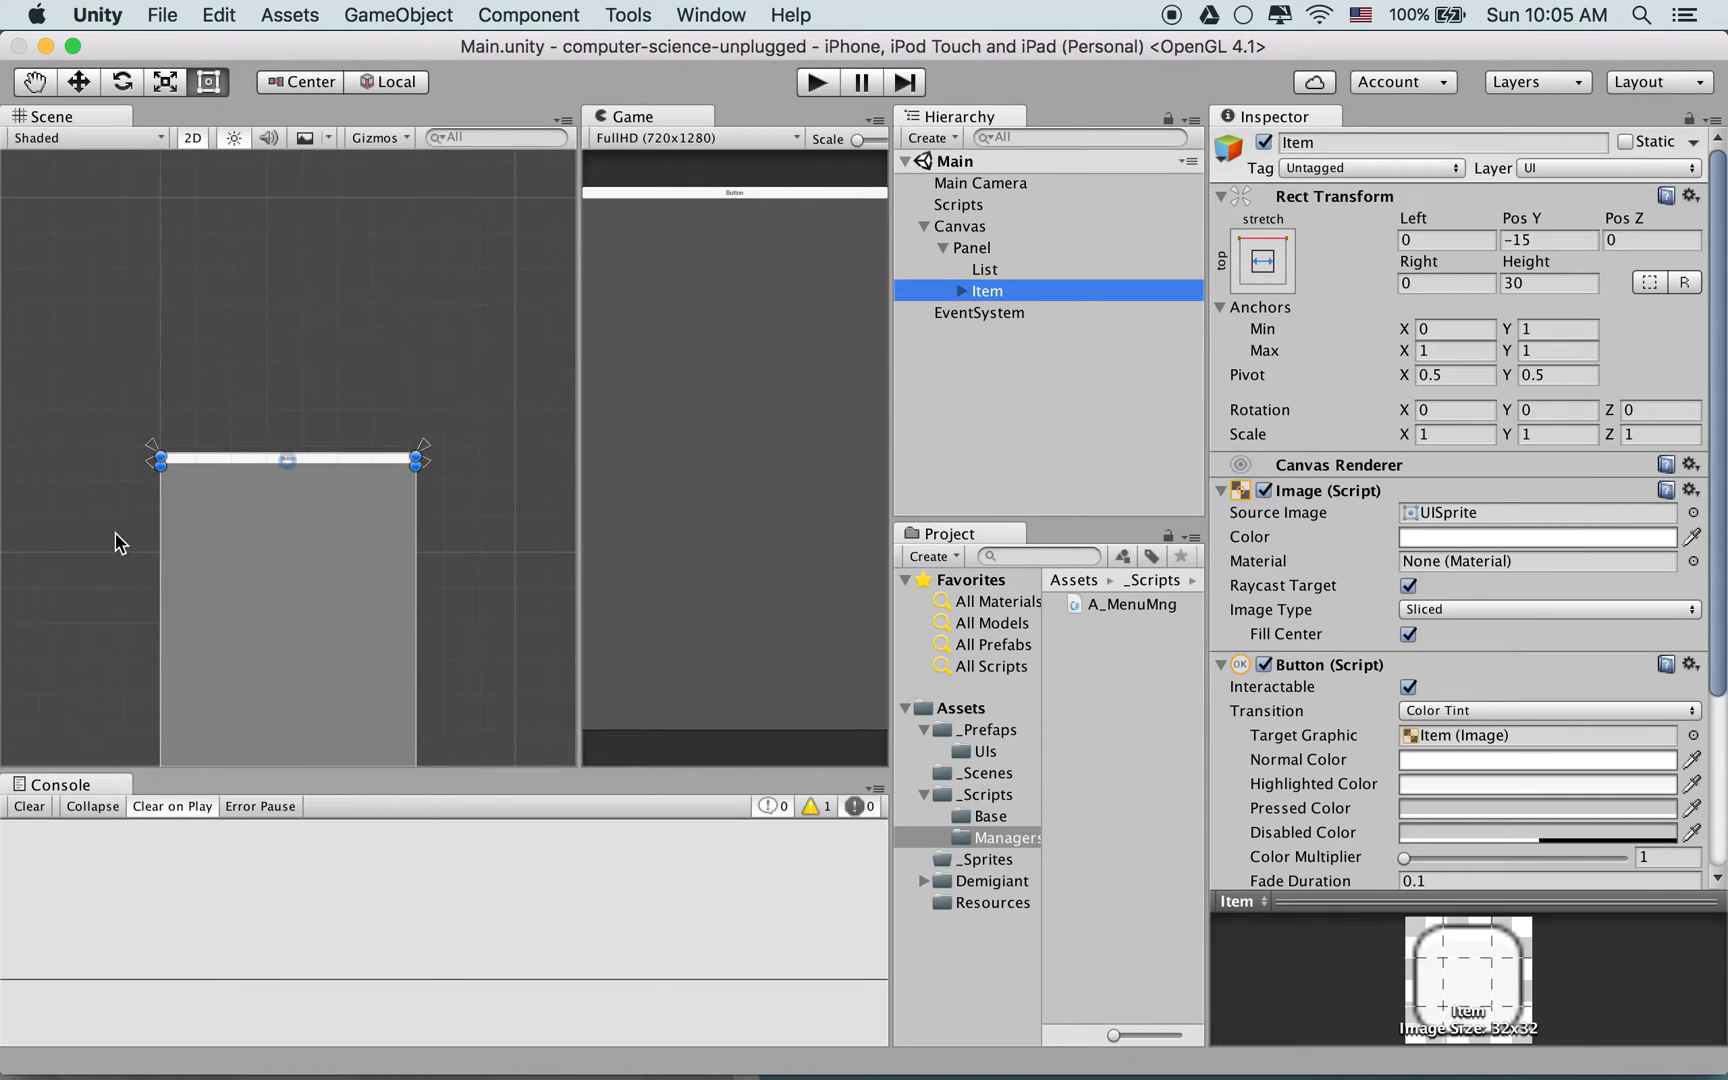
{"action": "scroll", "coordinate": [320, 500], "scroll_direction": "up", "scroll_amount": 3}
{"action": "left_click_drag", "start_coordinate": [339, 474], "coordinate": [343, 521]}
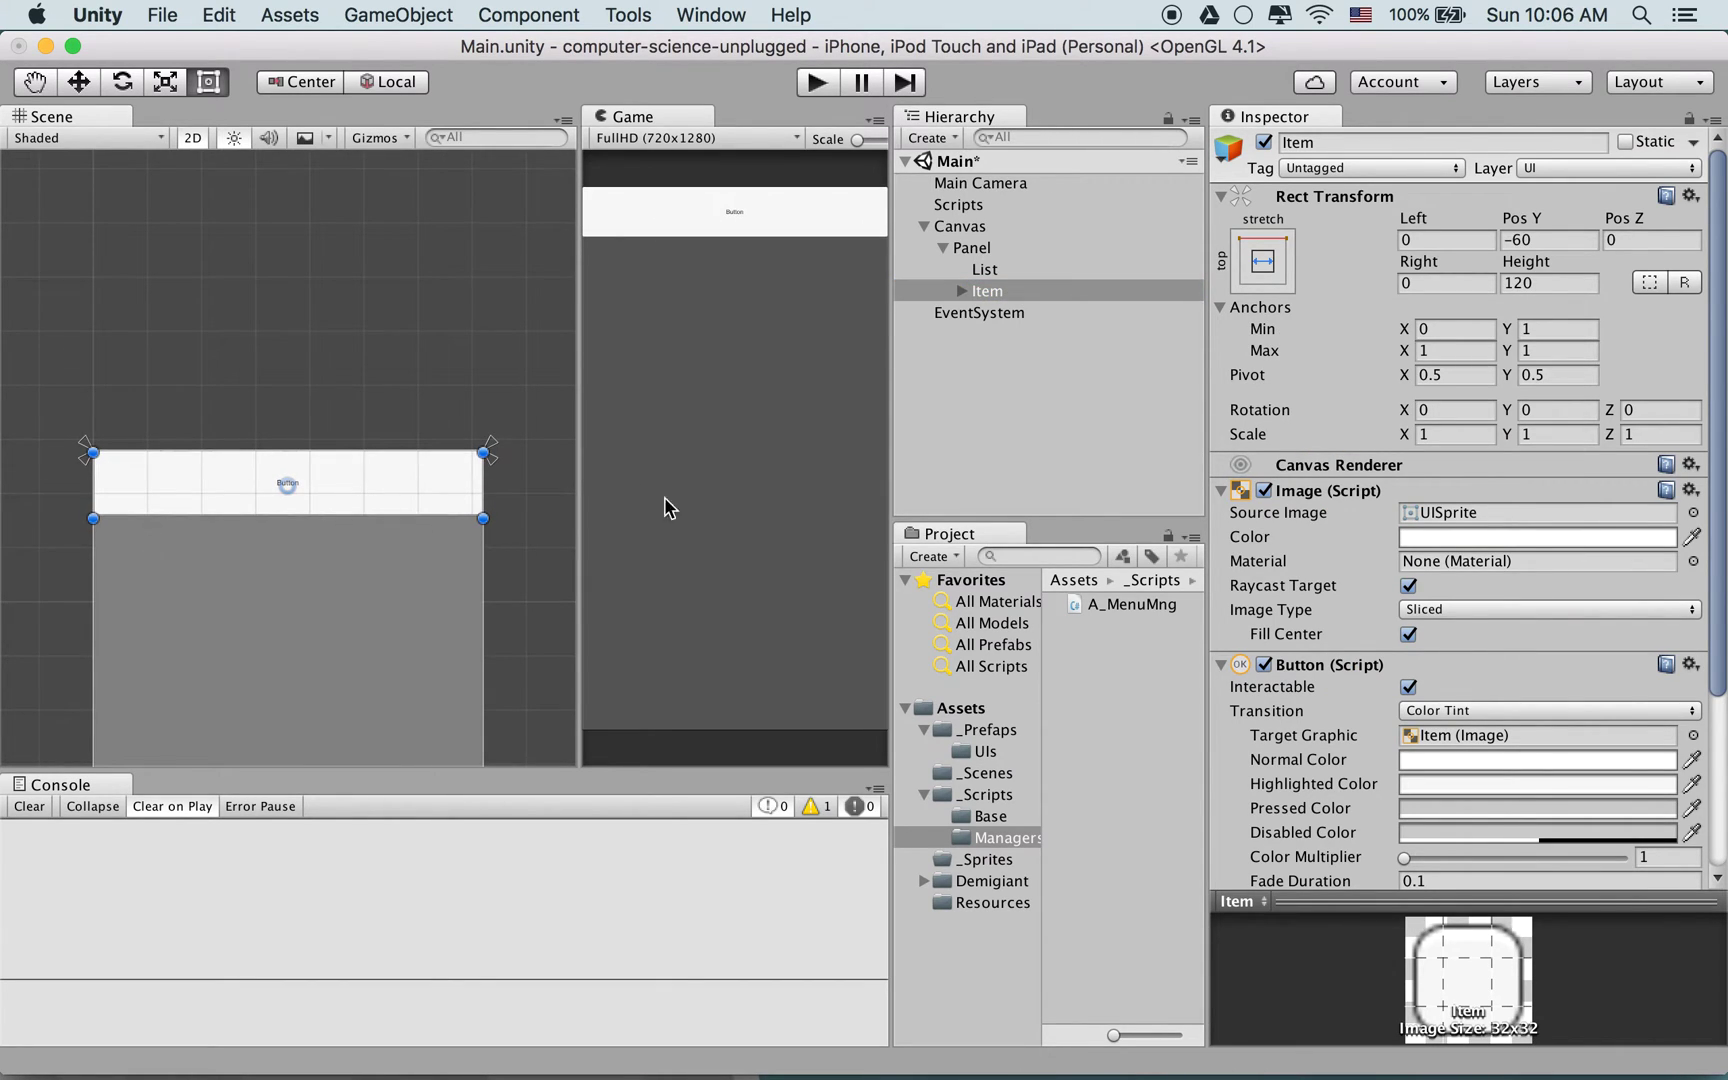
{"action": "left_click_drag", "start_coordinate": [578, 466], "coordinate": [474, 466]}
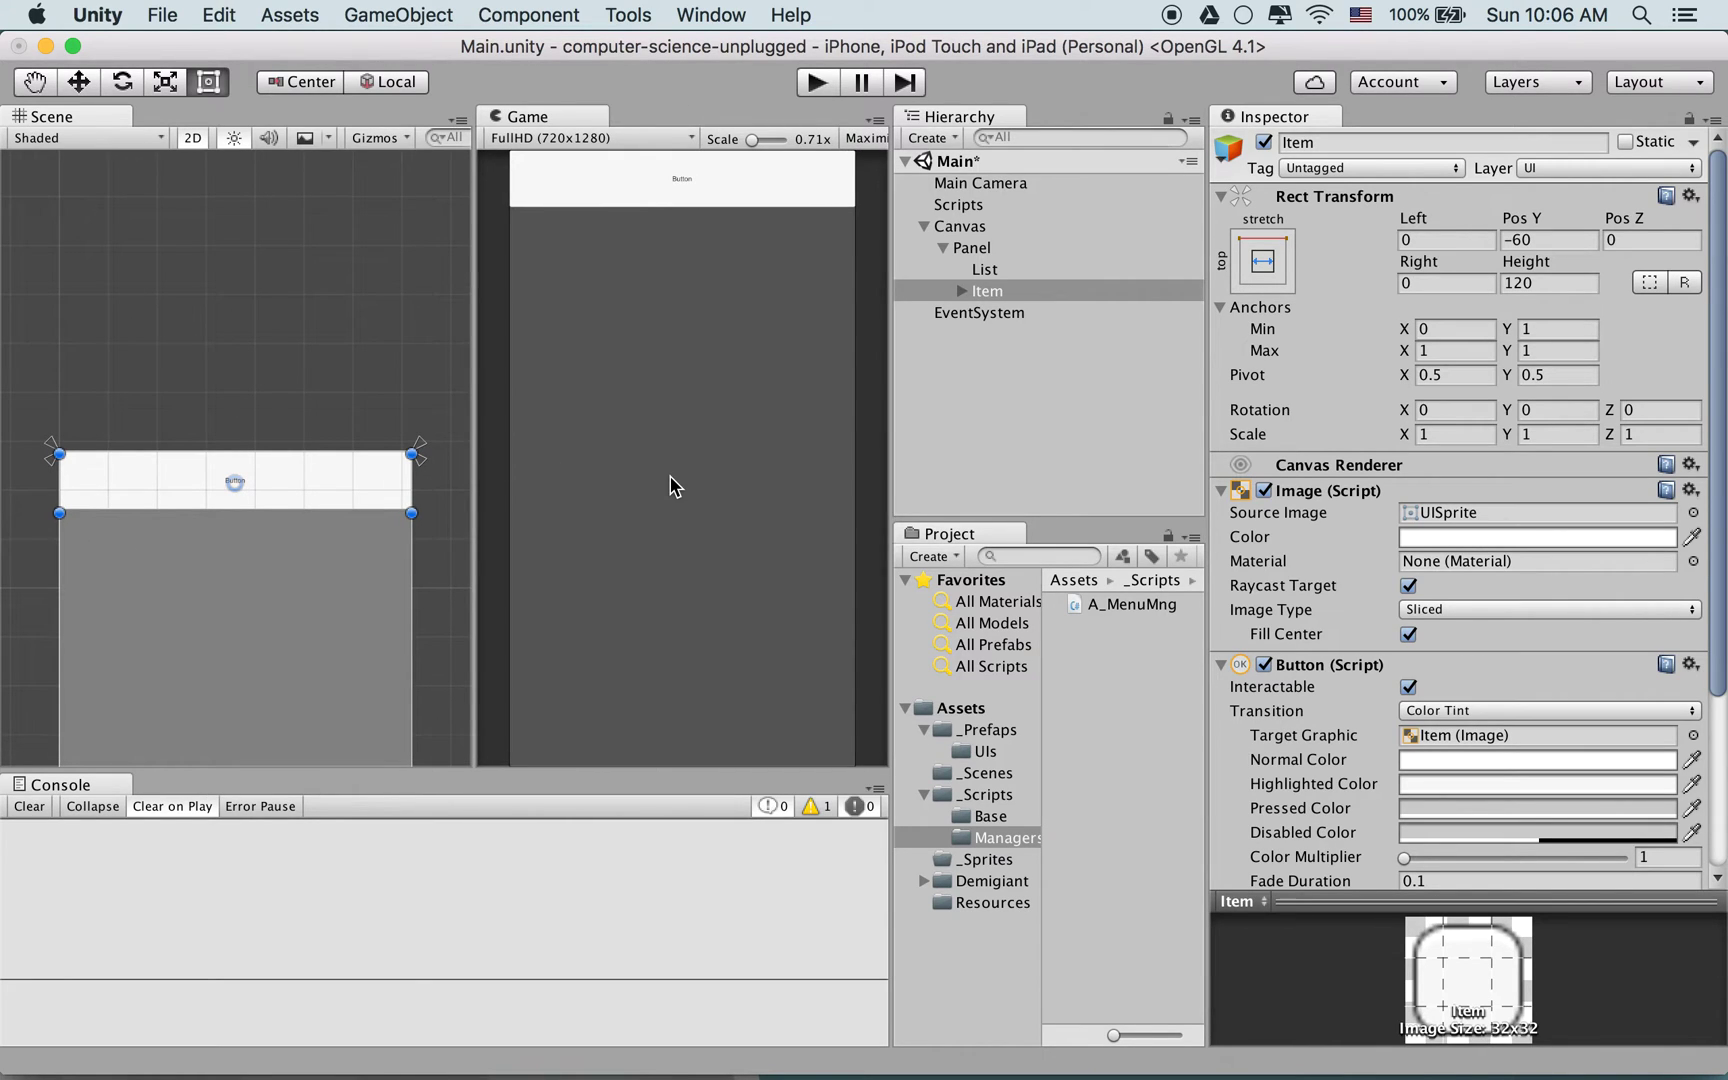
{"action": "key", "text": "super+s"}
{"action": "key", "text": "super+Tab"}
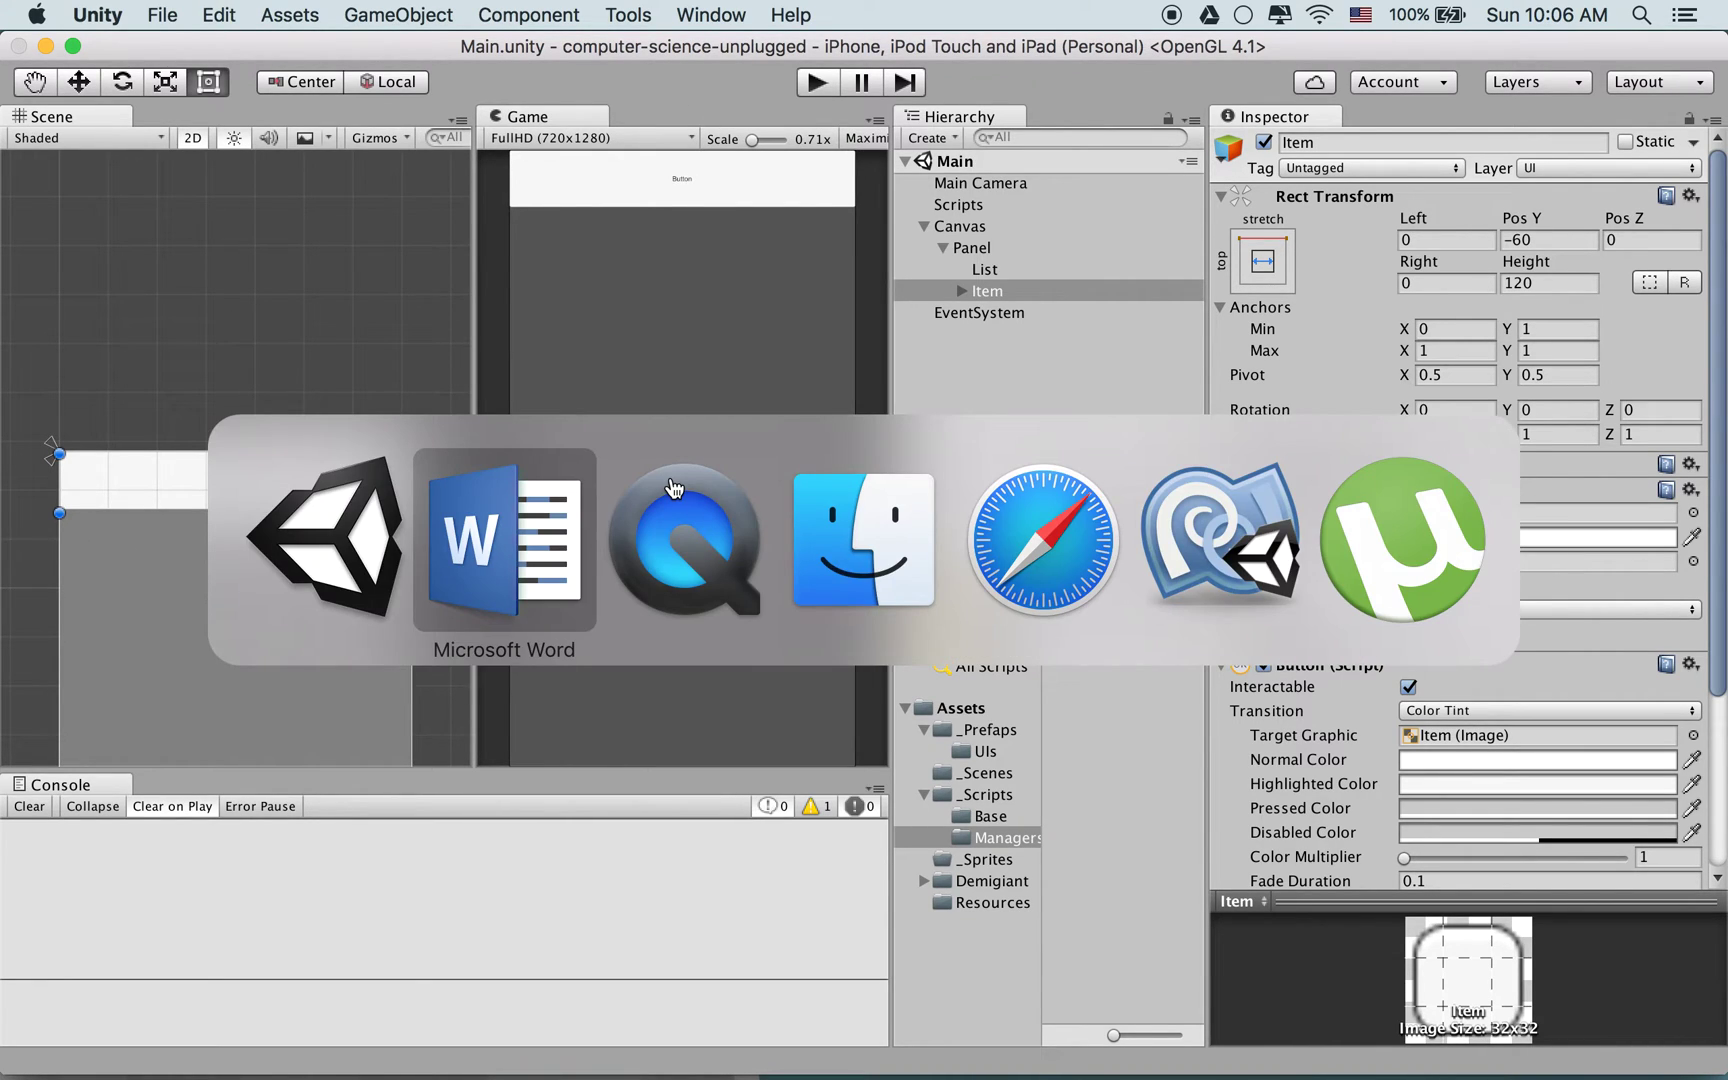
Read the Bước 3: Tạo Item notes, selecting the line on Item's two components
{"action": "scroll", "coordinate": [648, 566], "scroll_direction": "down", "scroll_amount": 5}
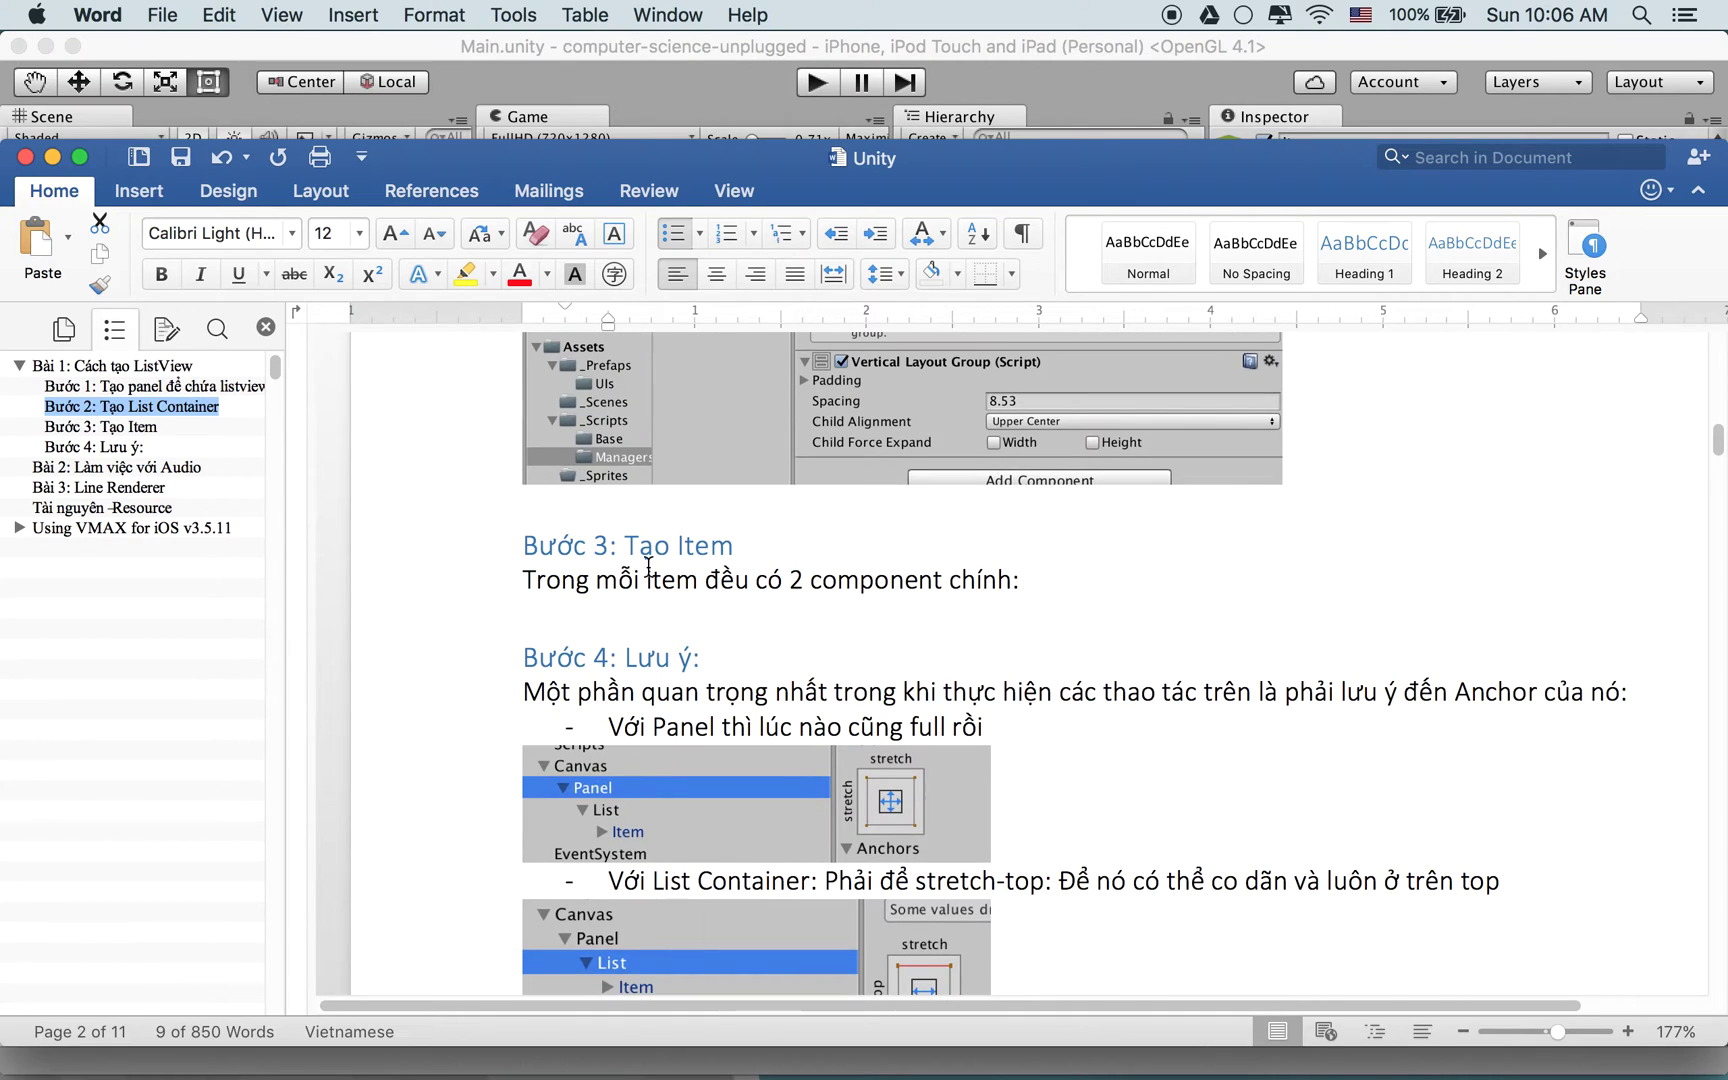
{"action": "triple_click", "coordinate": [735, 576]}
{"action": "left_click", "coordinate": [736, 580]}
{"action": "triple_click", "coordinate": [737, 580]}
{"action": "scroll", "coordinate": [812, 610], "scroll_direction": "up", "scroll_amount": 2}
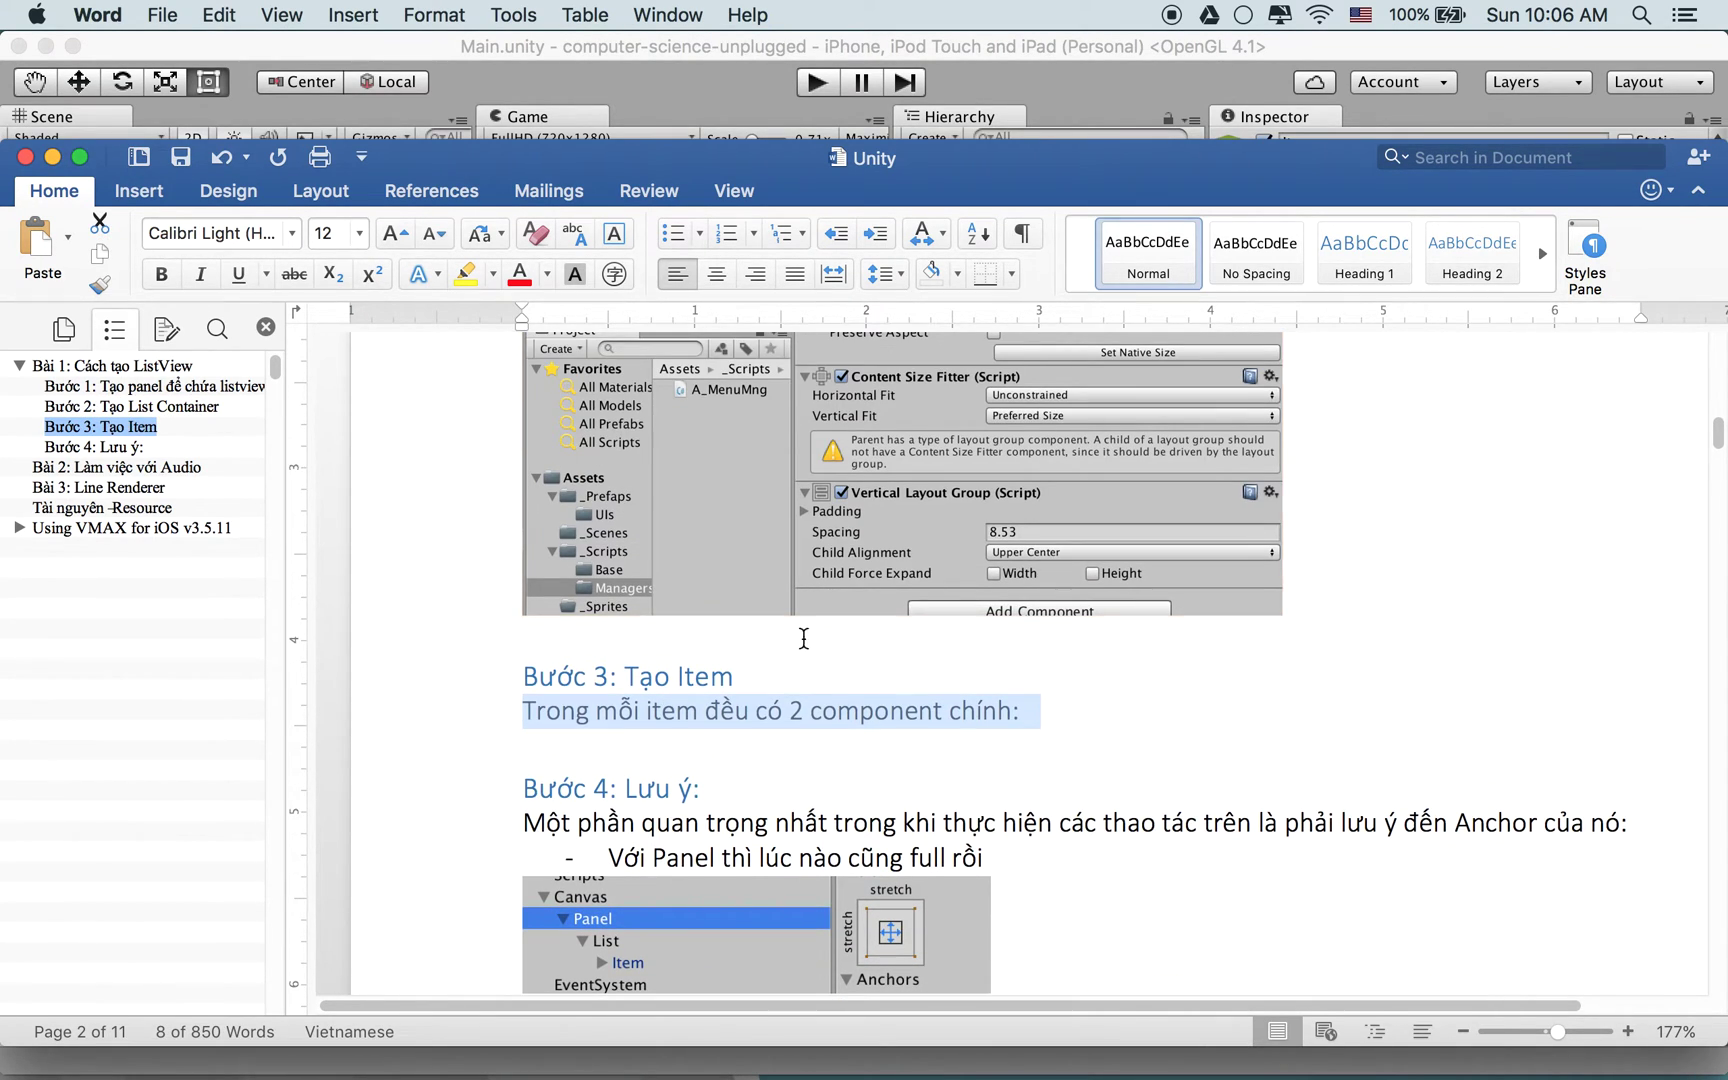
{"action": "key", "text": "super+Tab"}
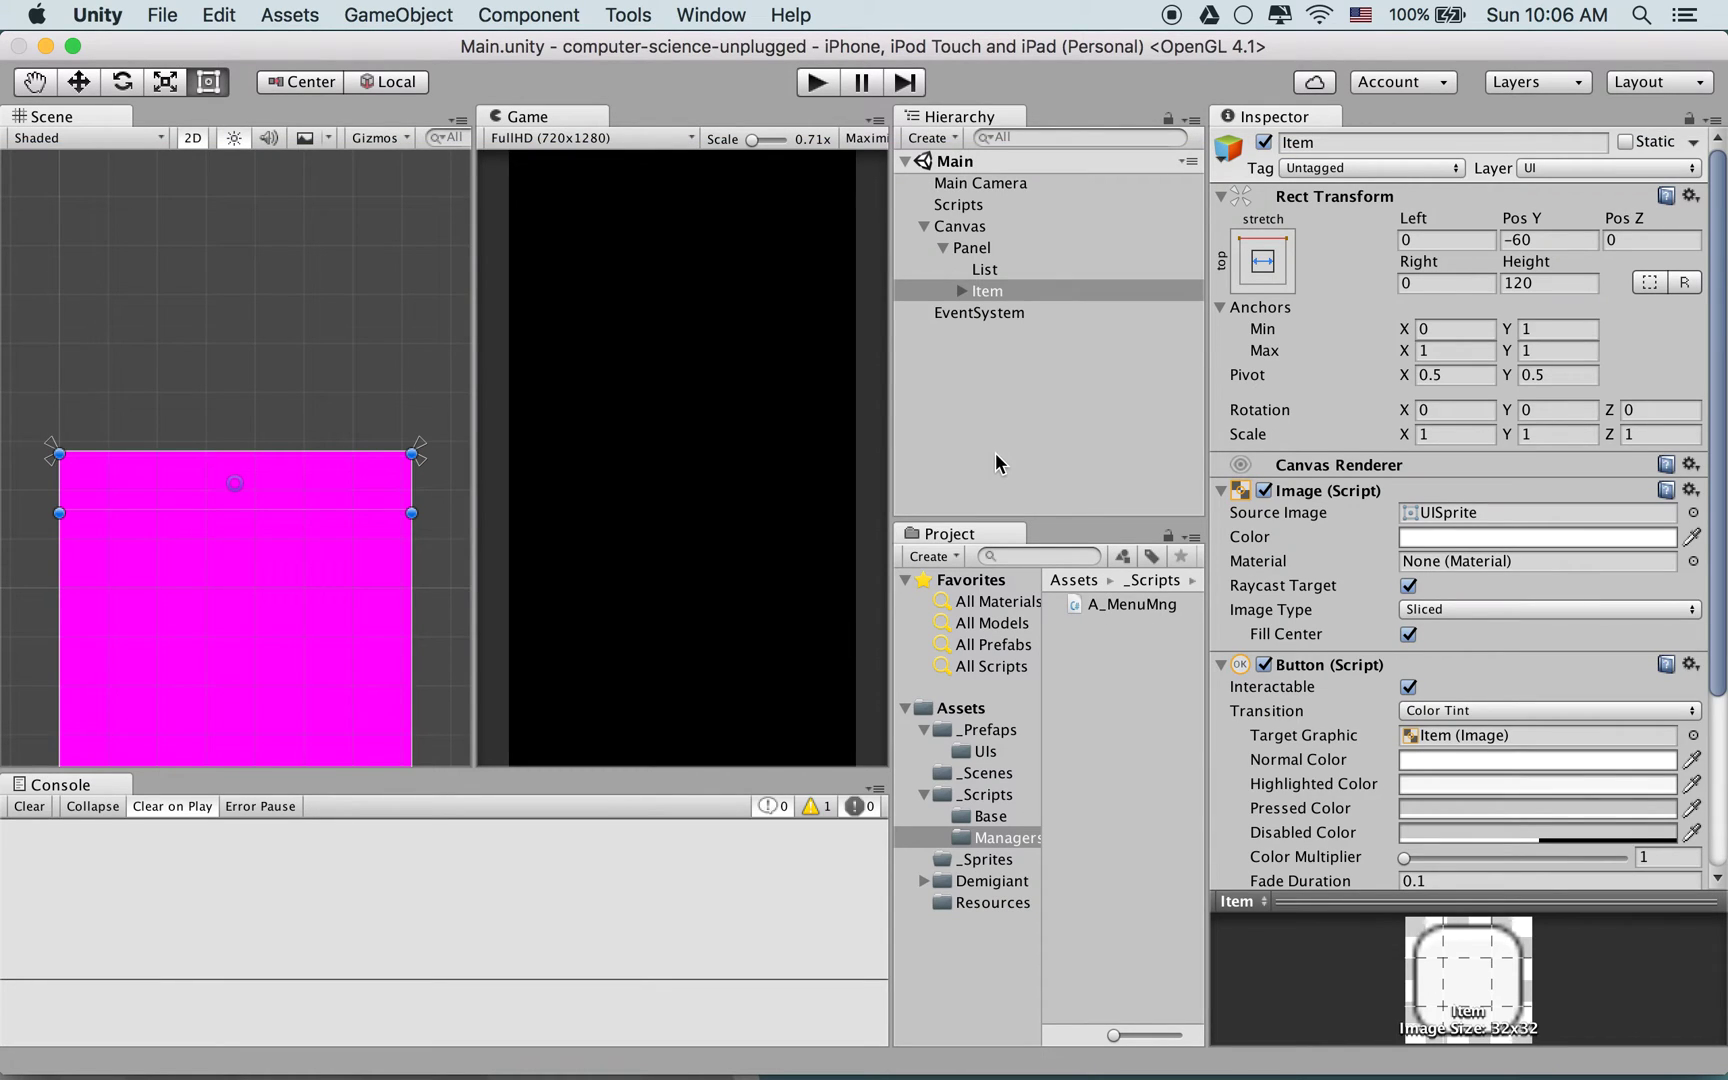
Add a Layout Element component to Item by searching 'Ele'
{"action": "left_click", "coordinate": [1015, 290]}
{"action": "left_click", "coordinate": [1005, 270]}
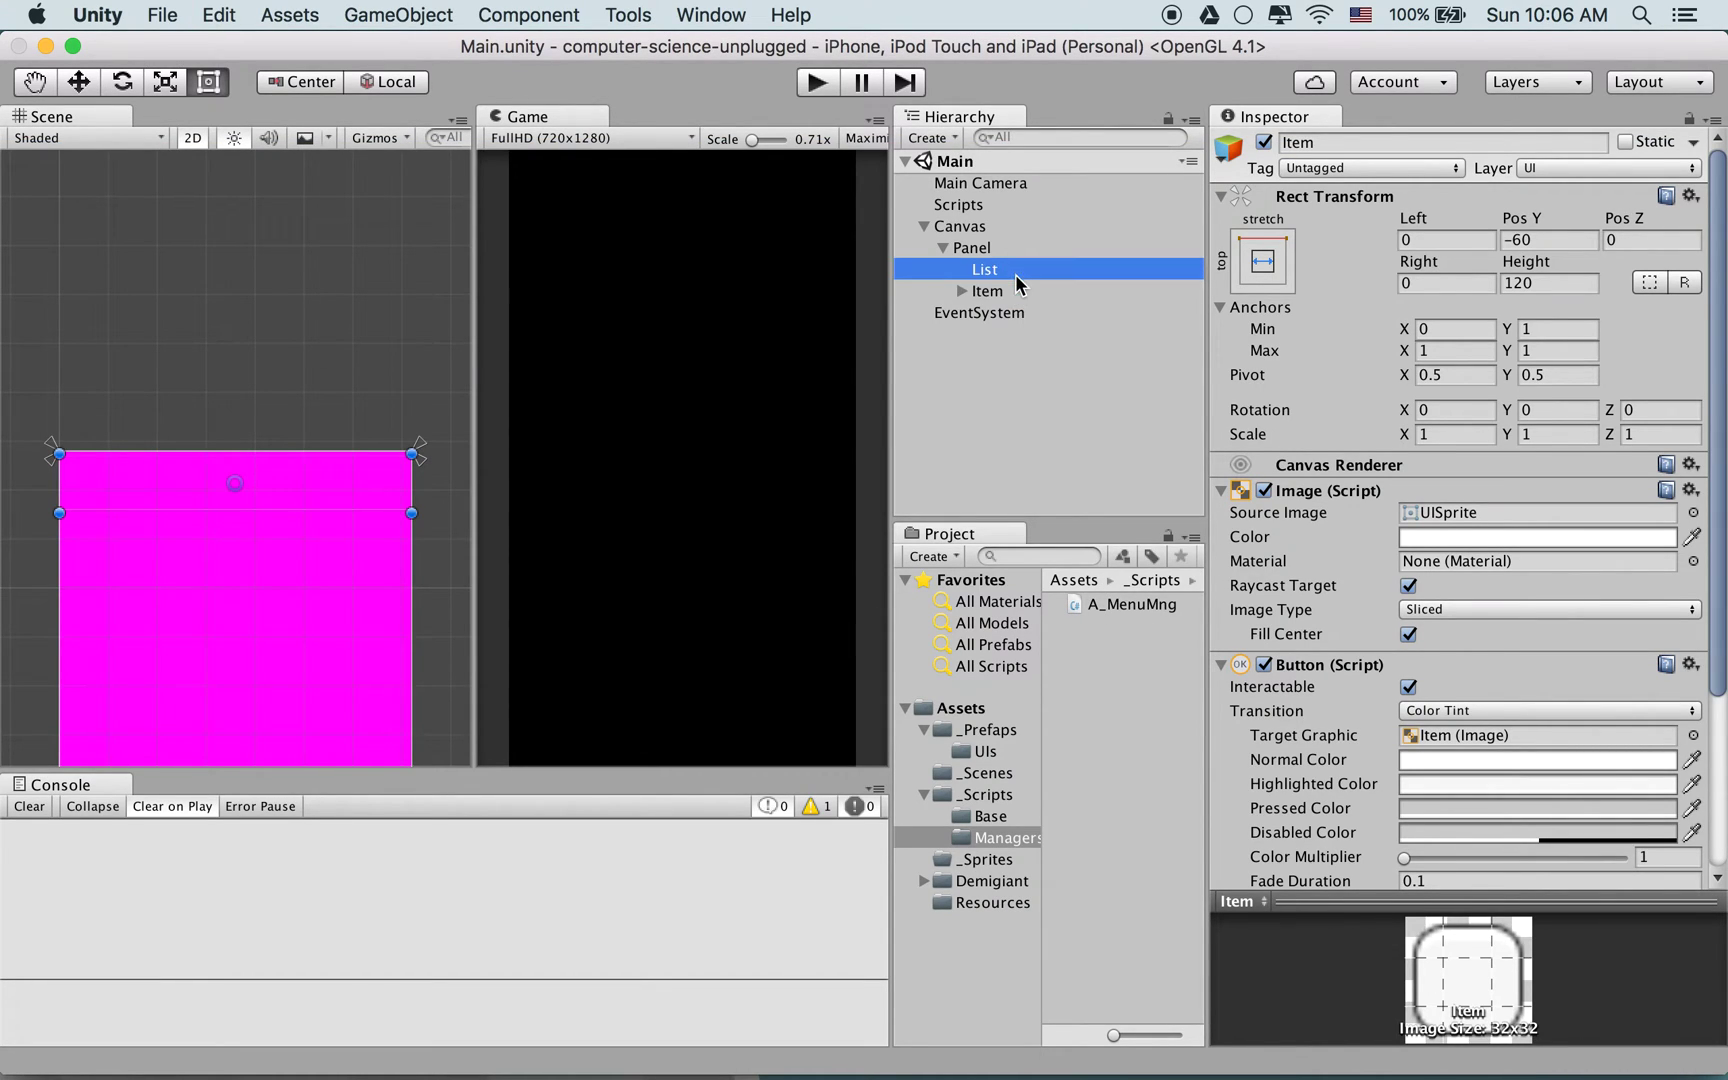
{"action": "left_click", "coordinate": [1015, 312]}
{"action": "left_click", "coordinate": [1030, 290]}
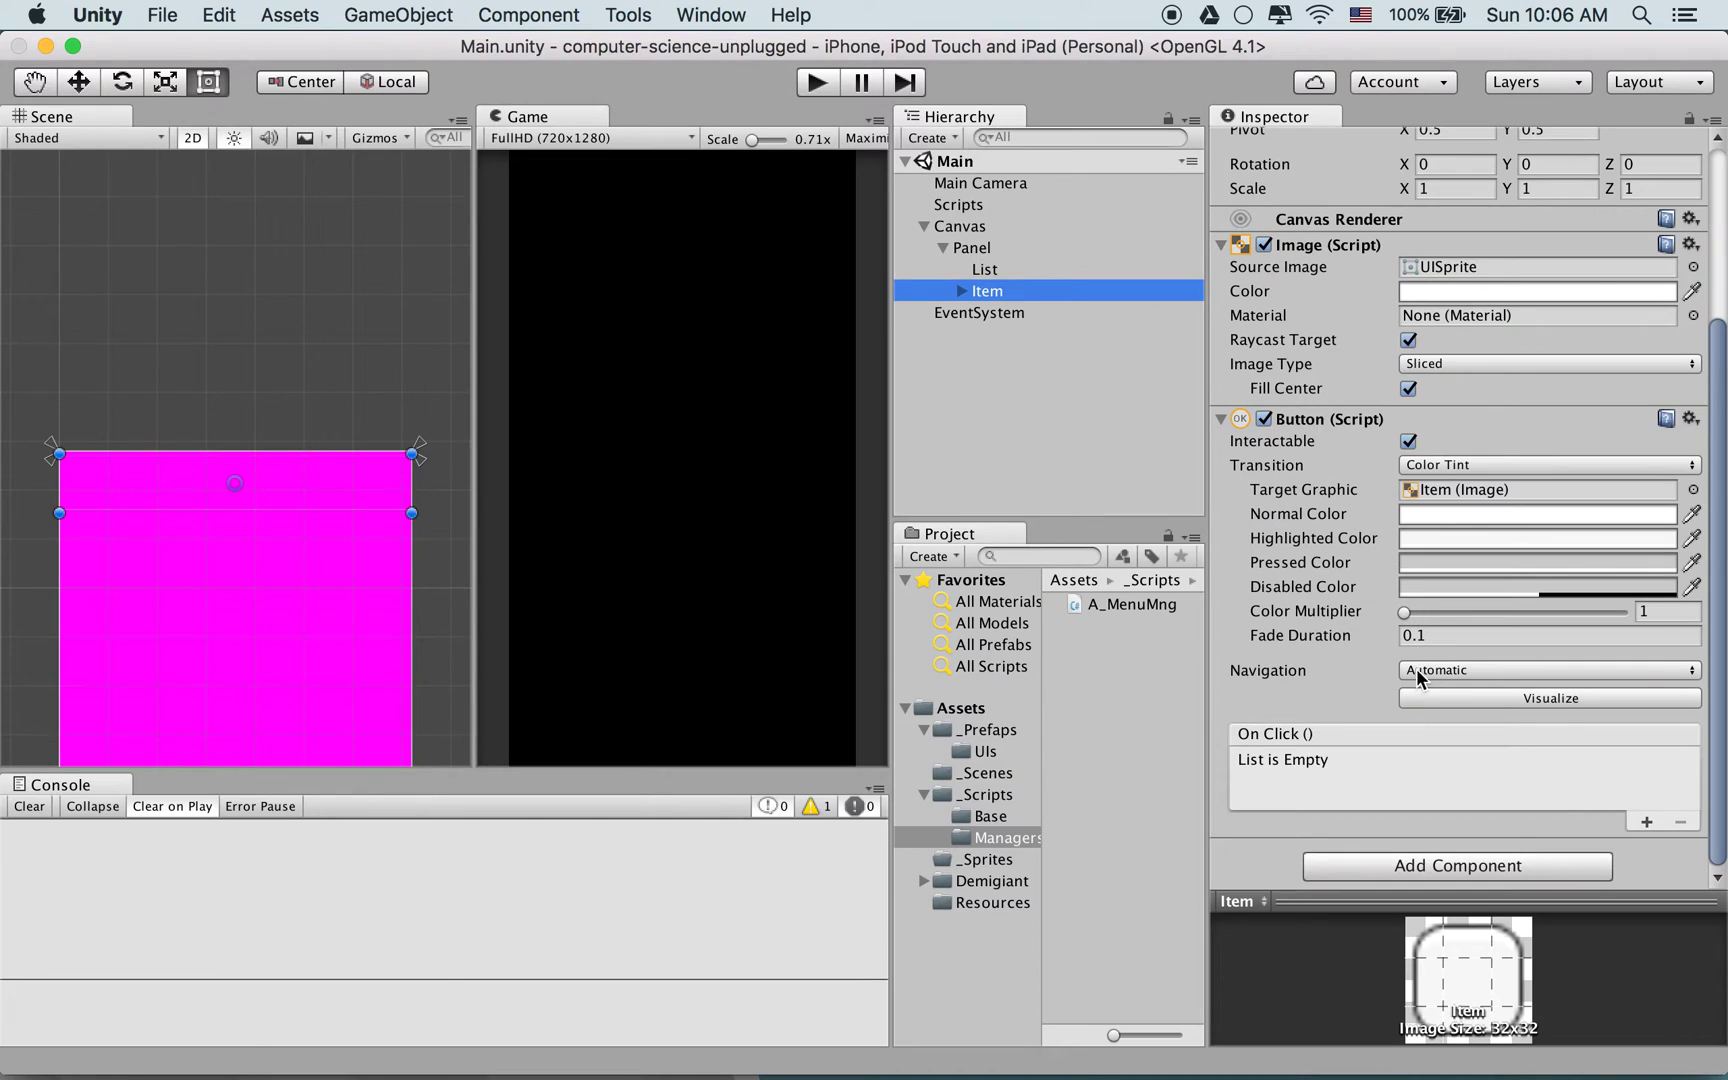
{"action": "left_click", "coordinate": [1390, 856]}
{"action": "type", "text": "Ele"}
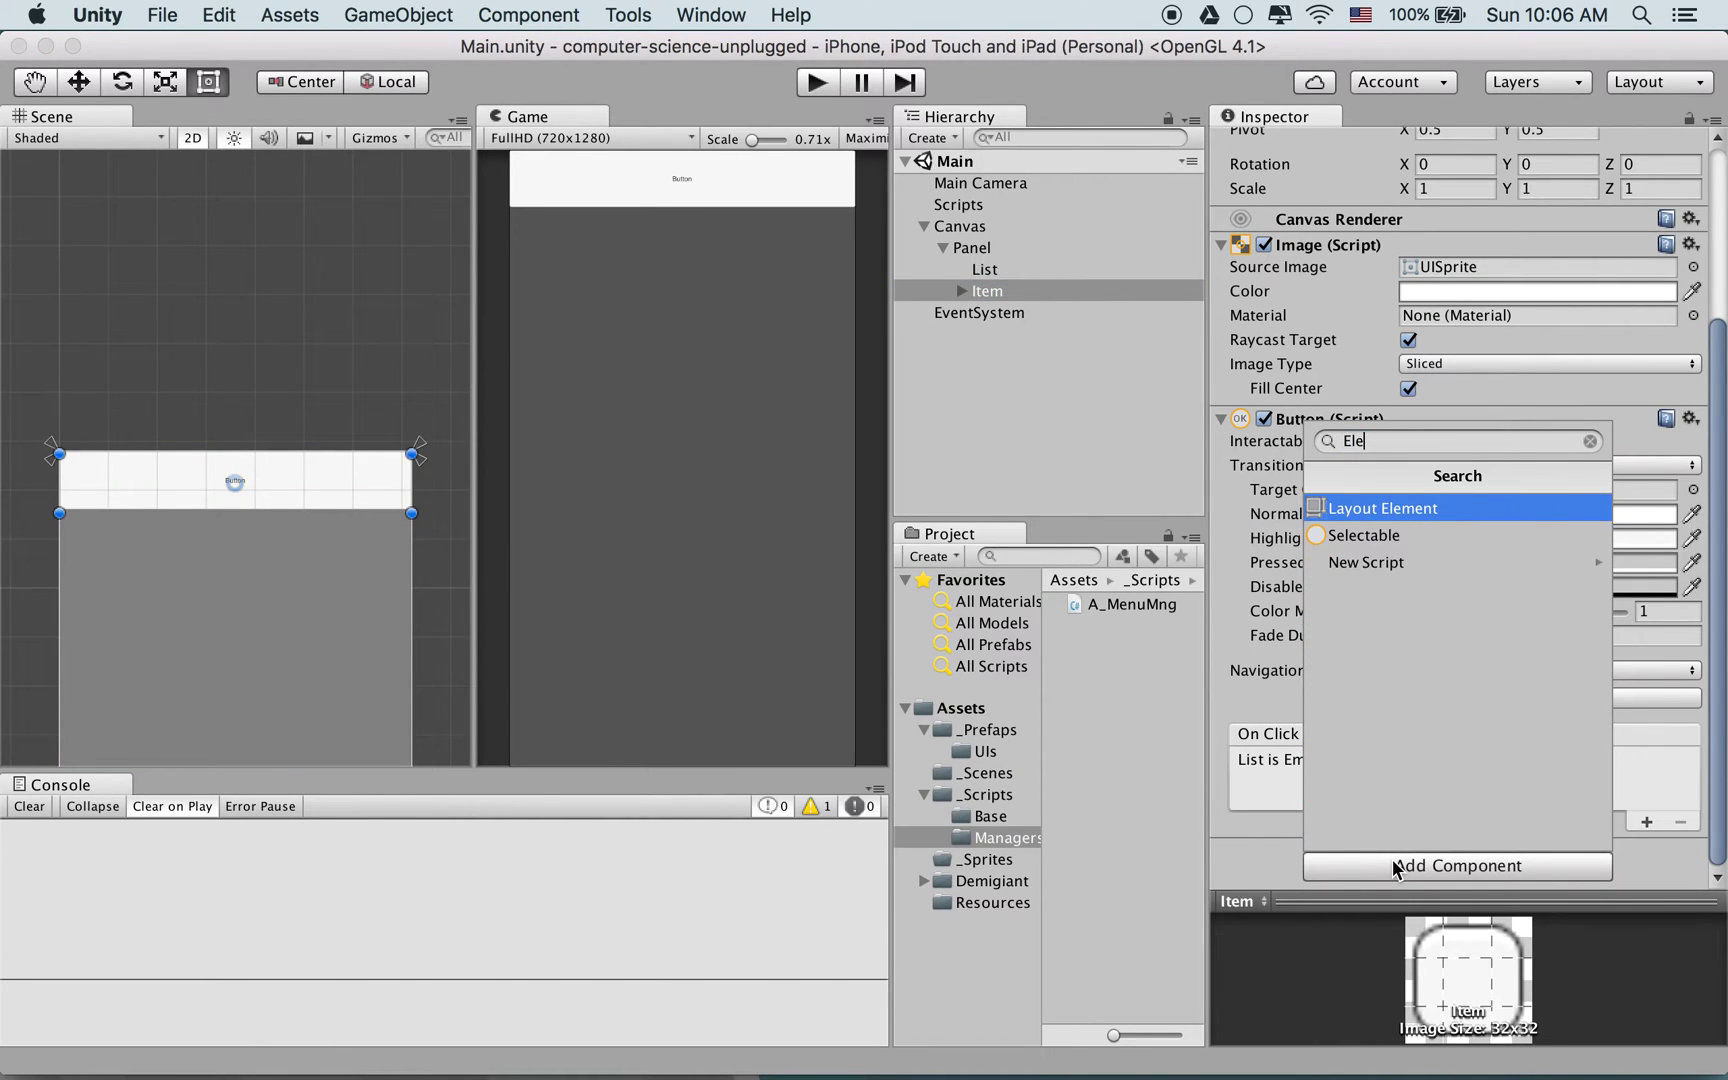
{"action": "key", "text": "Return"}
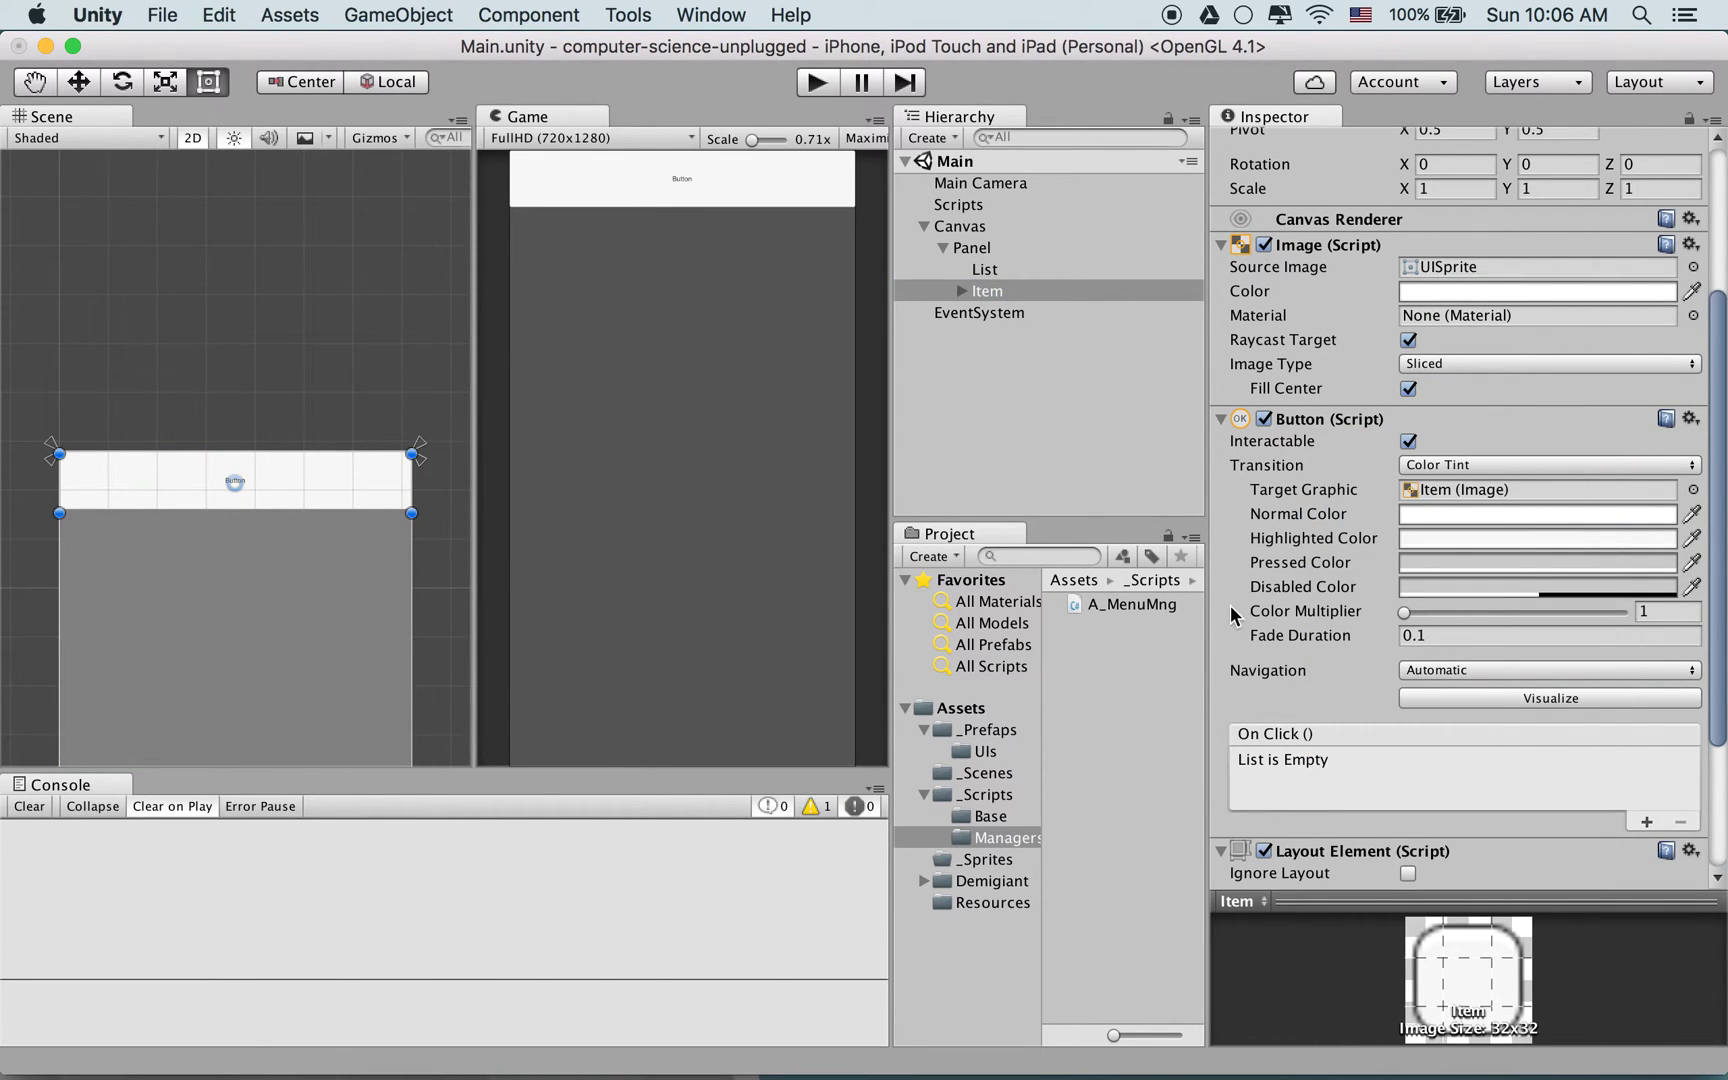
Enable Layout Element Preferred Width 720 and Preferred Height 120, then save
{"action": "scroll", "coordinate": [1337, 578], "scroll_direction": "down", "scroll_amount": 4}
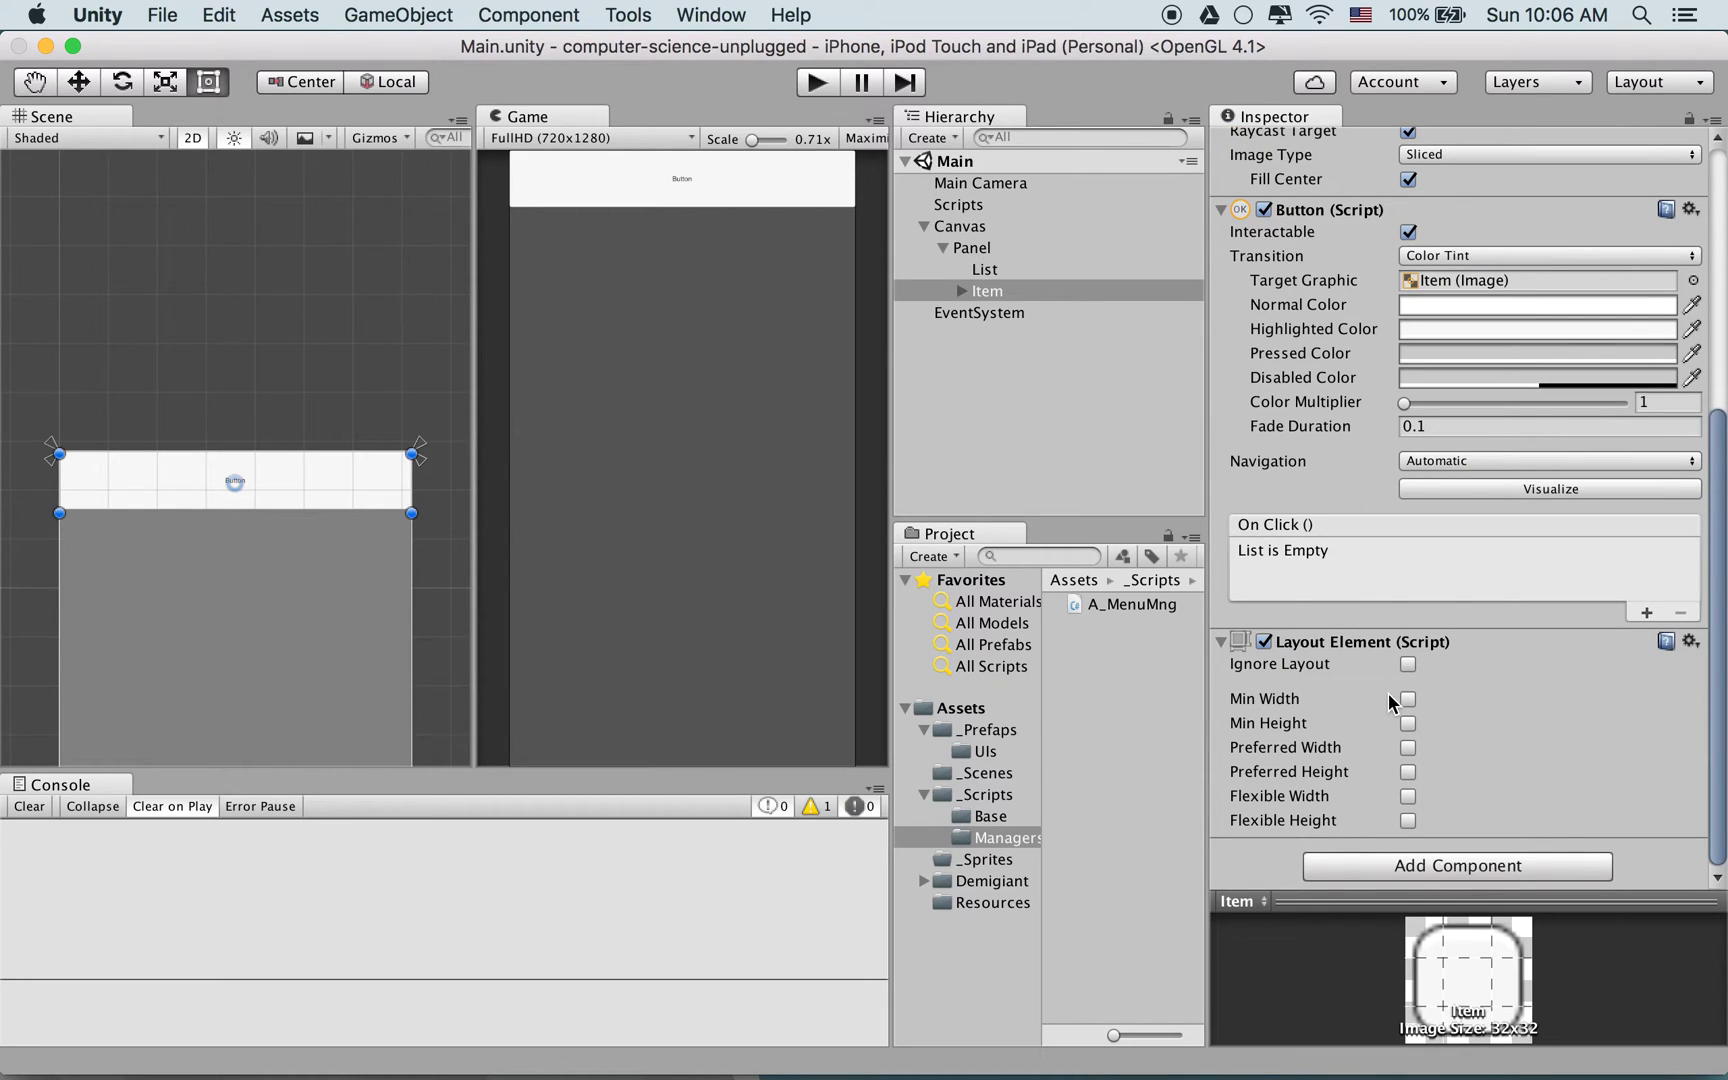
{"action": "left_click", "coordinate": [1012, 271]}
{"action": "left_click", "coordinate": [1001, 292]}
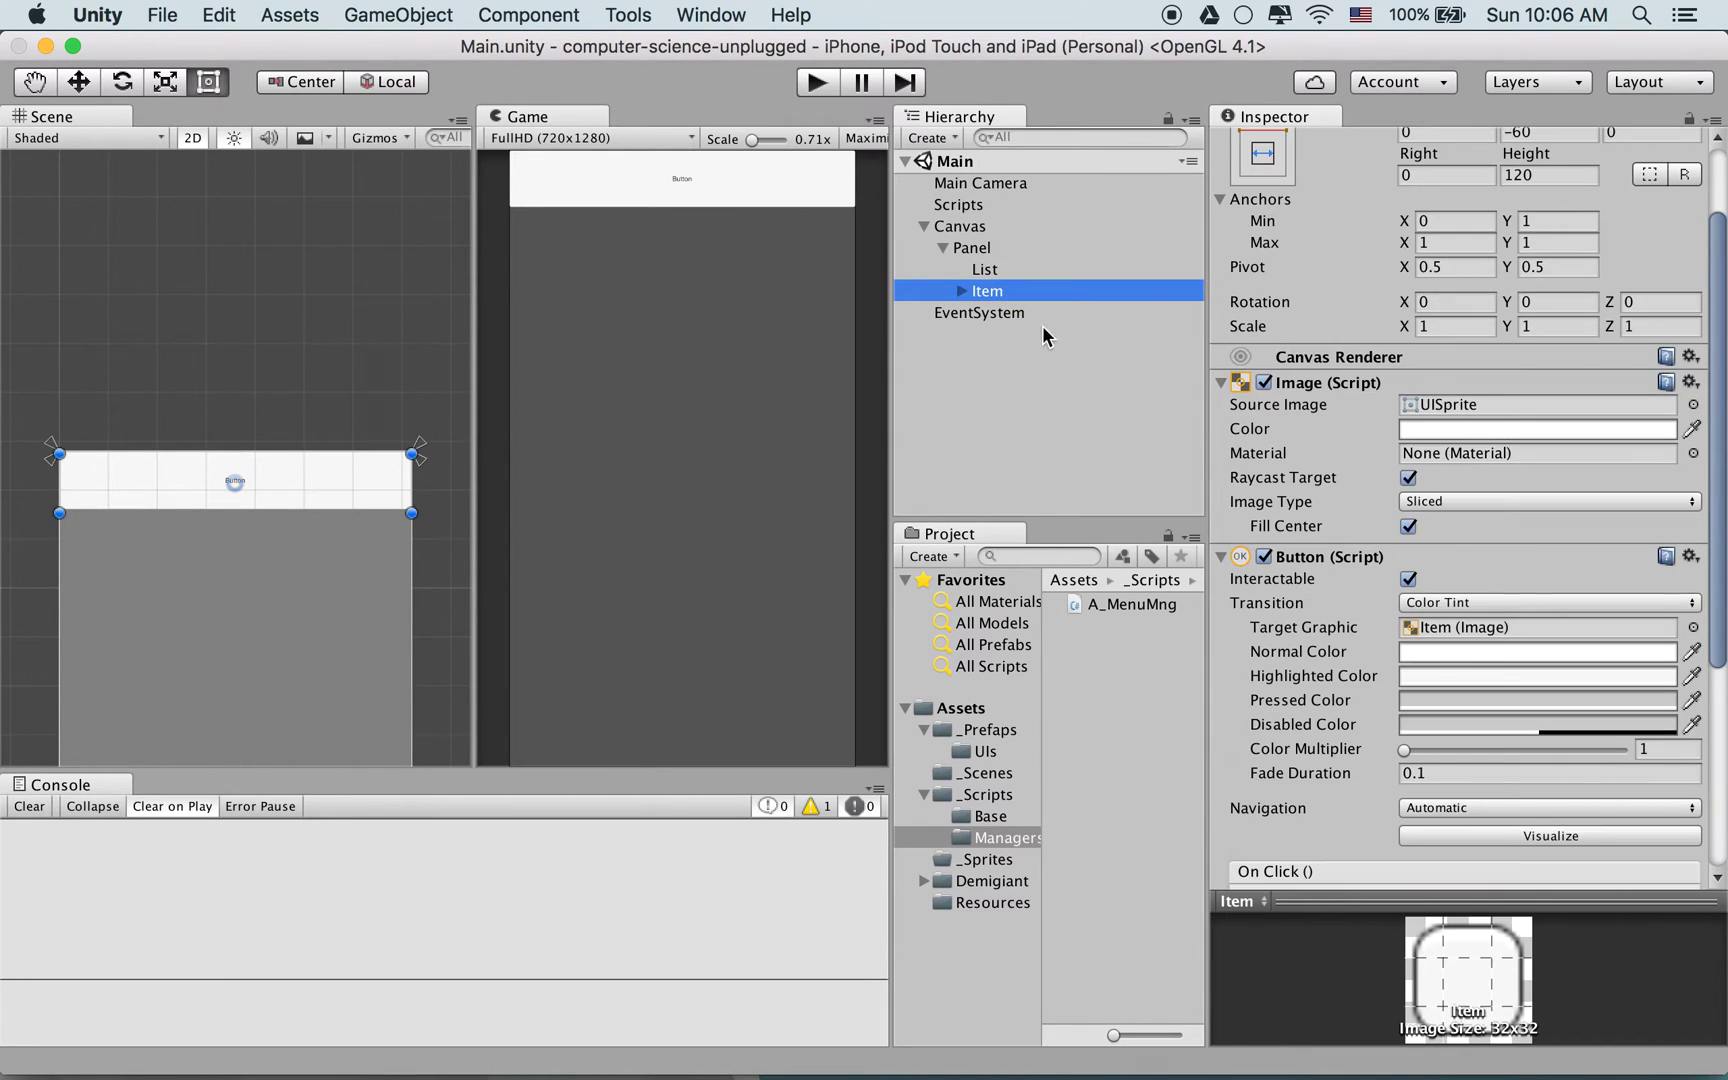
{"action": "left_click", "coordinate": [962, 291]}
{"action": "left_click", "coordinate": [961, 291]}
{"action": "scroll", "coordinate": [1407, 644], "scroll_direction": "down", "scroll_amount": 5}
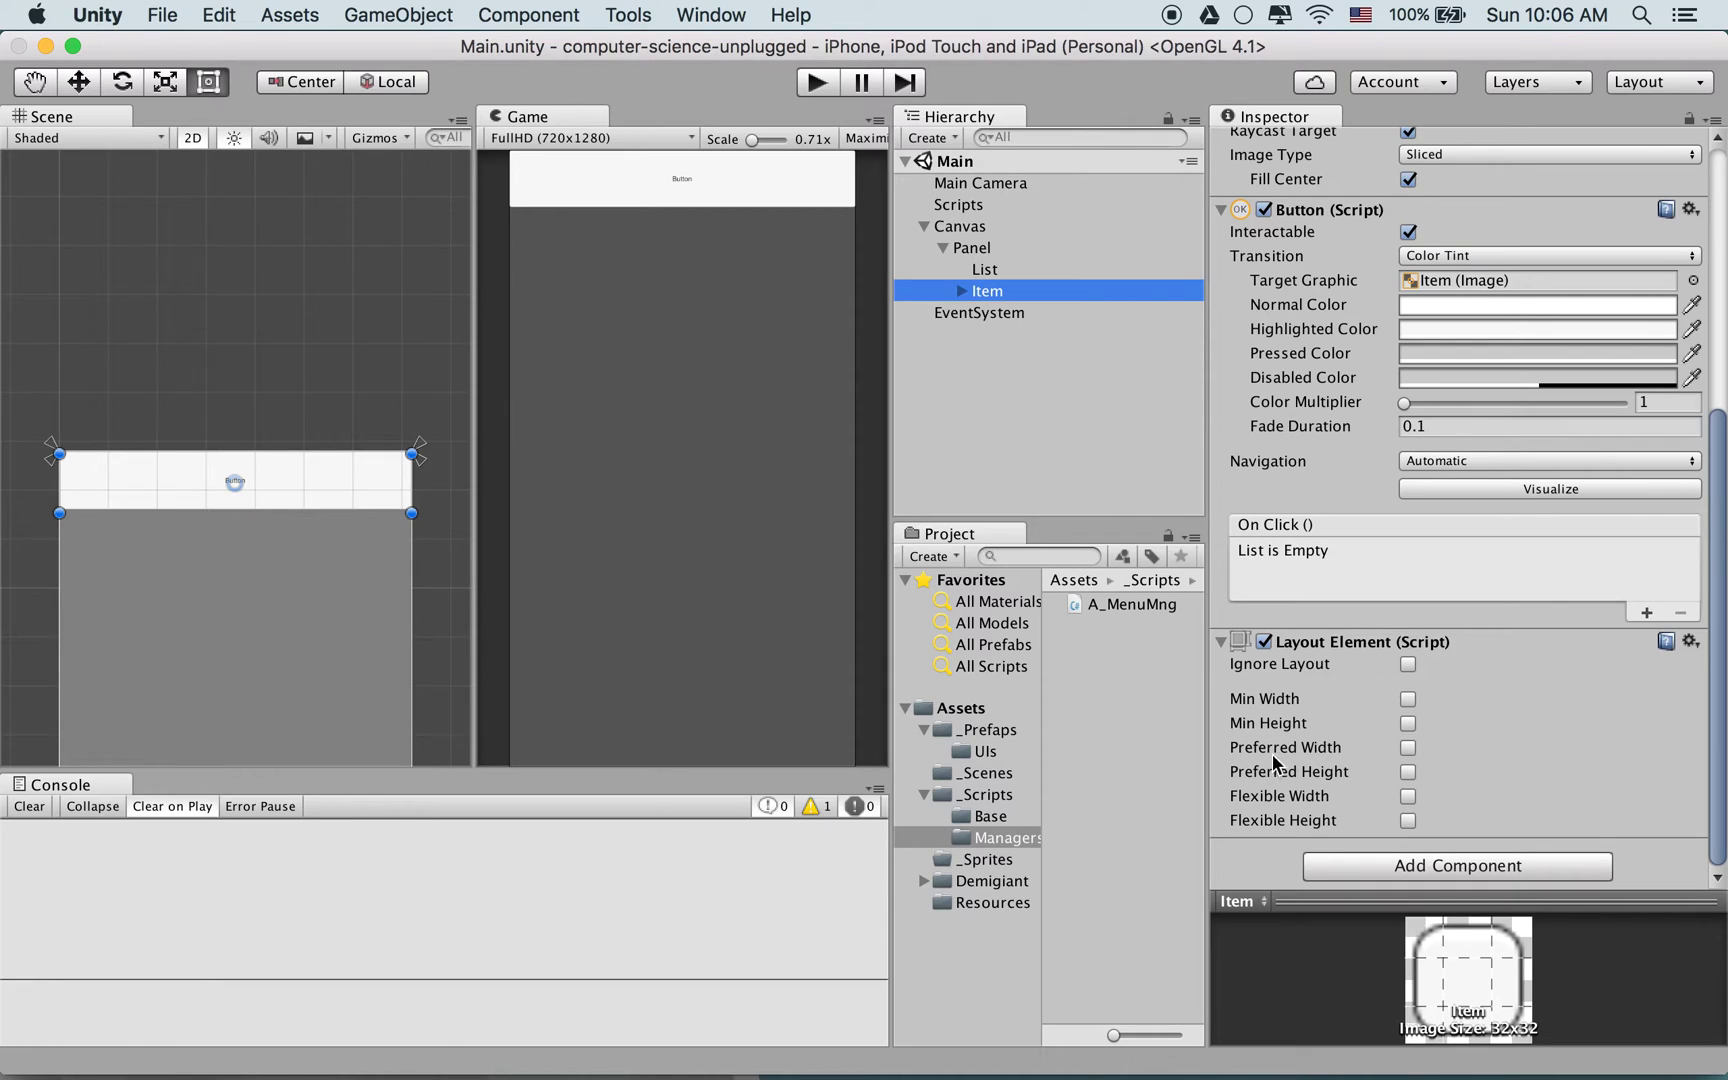
{"action": "left_click", "coordinate": [1407, 748]}
{"action": "left_click", "coordinate": [1407, 771]}
{"action": "key", "text": "super+s"}
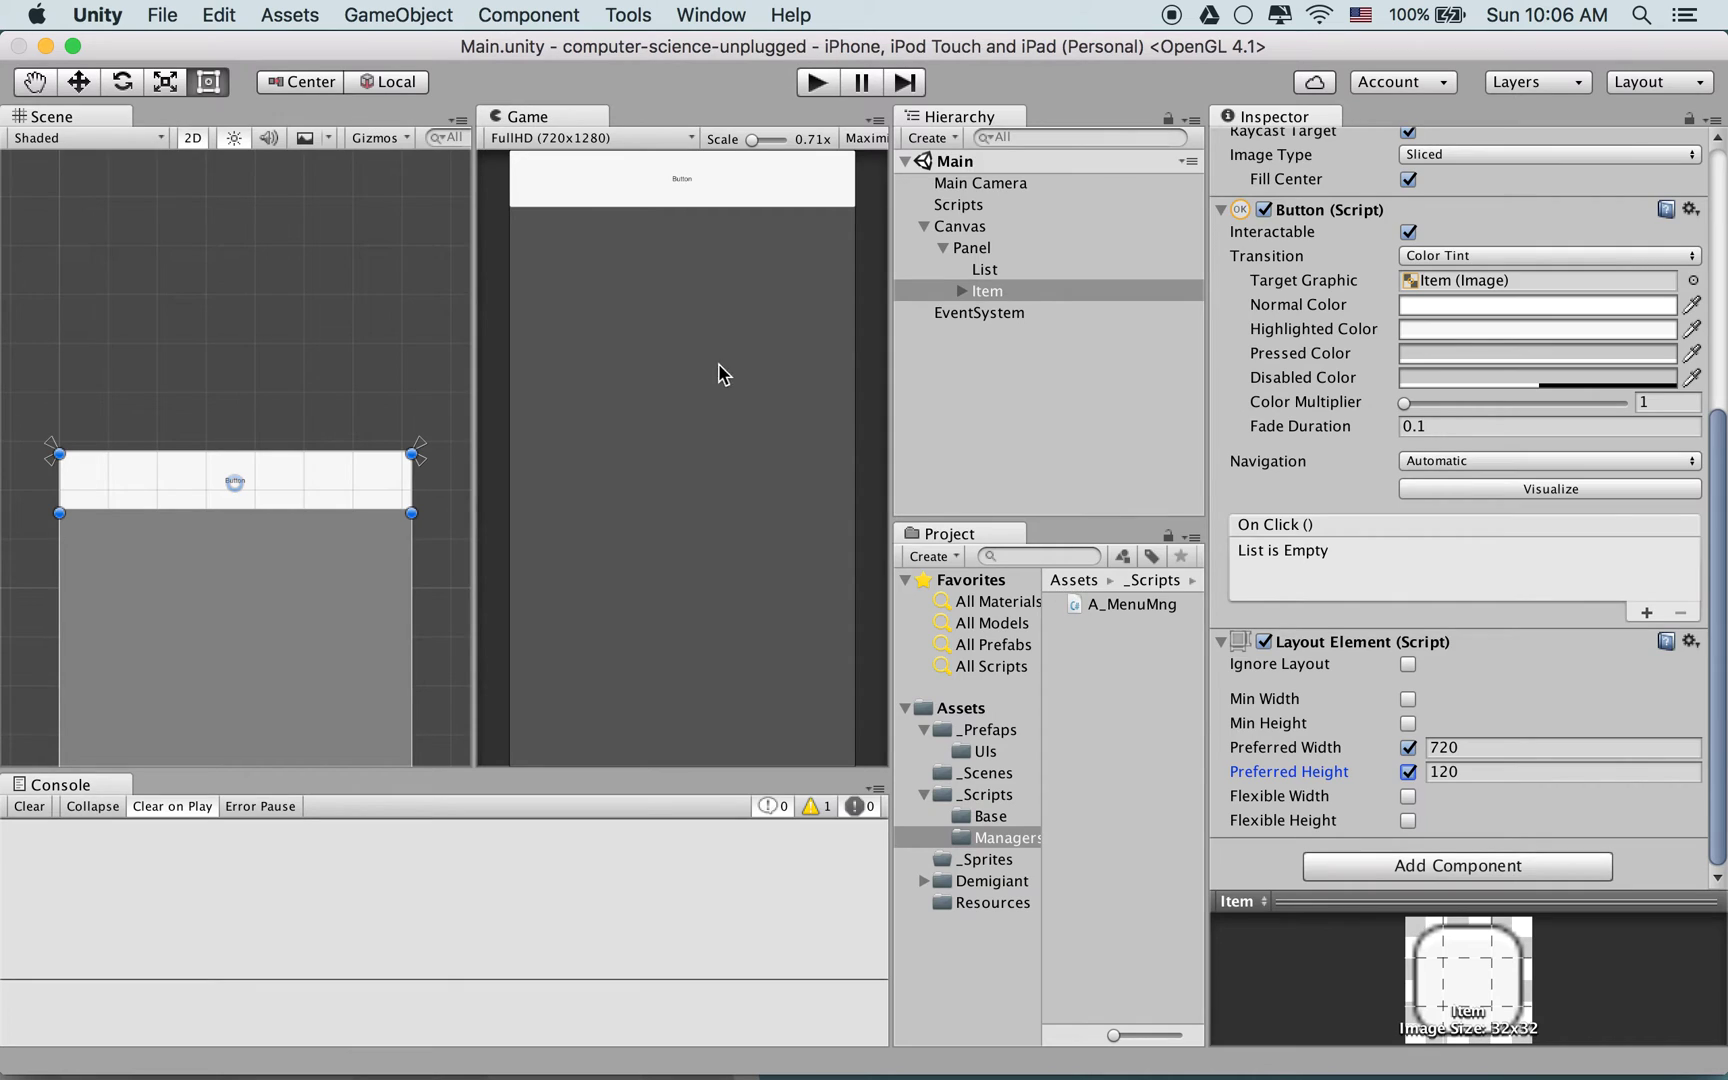
{"action": "left_click", "coordinate": [987, 290]}
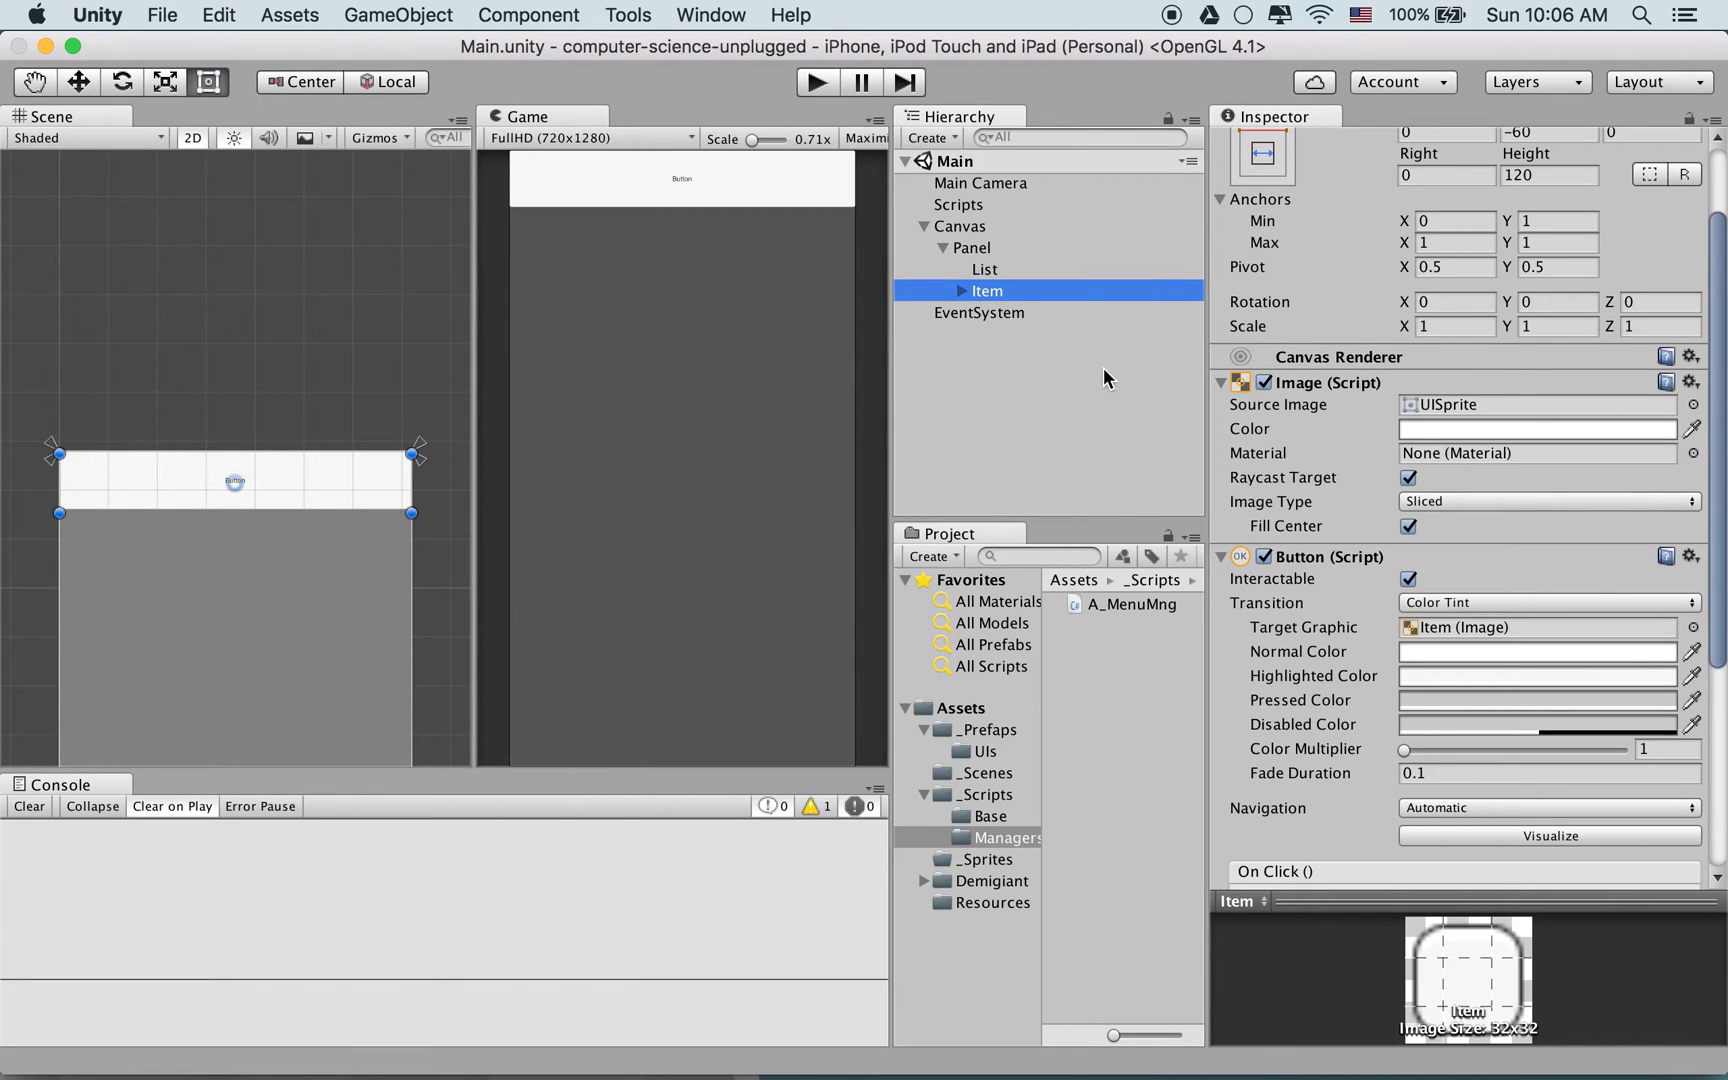
{"action": "scroll", "coordinate": [1379, 510], "scroll_direction": "down", "scroll_amount": 10}
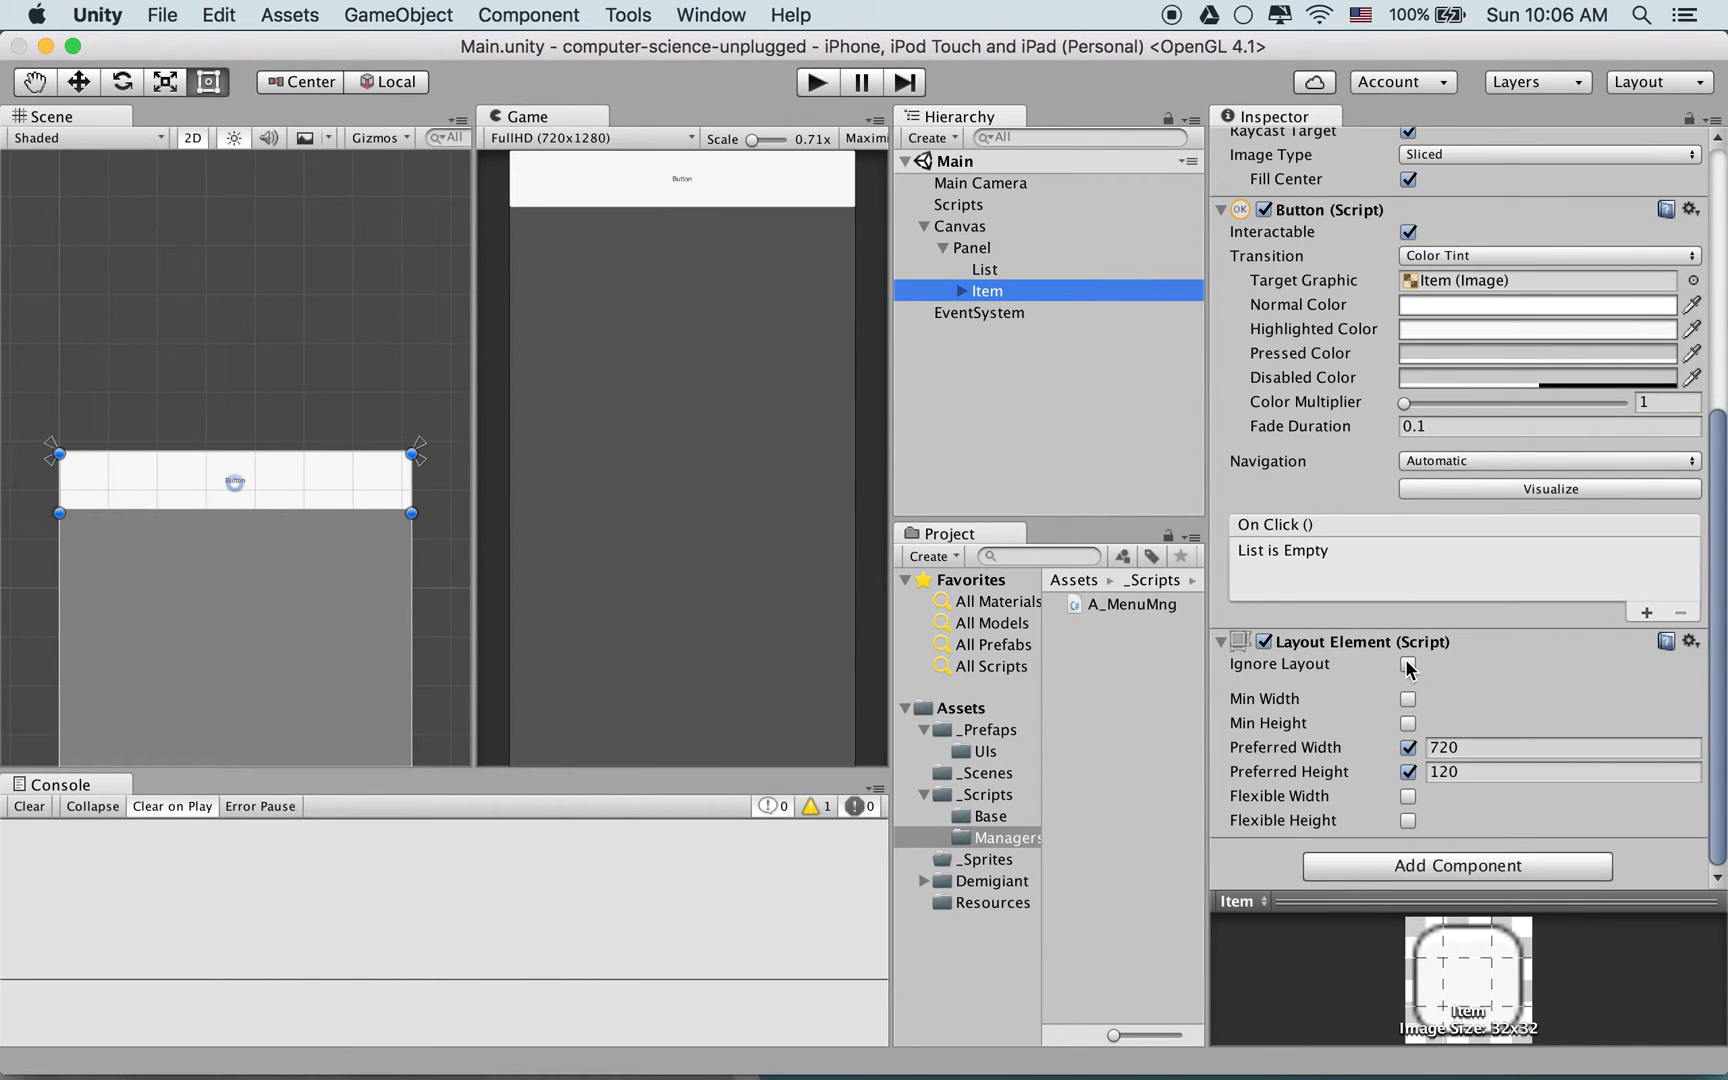
Move Item under List as its child and check Item's layout values
{"action": "left_click_drag", "start_coordinate": [988, 294], "coordinate": [990, 276]}
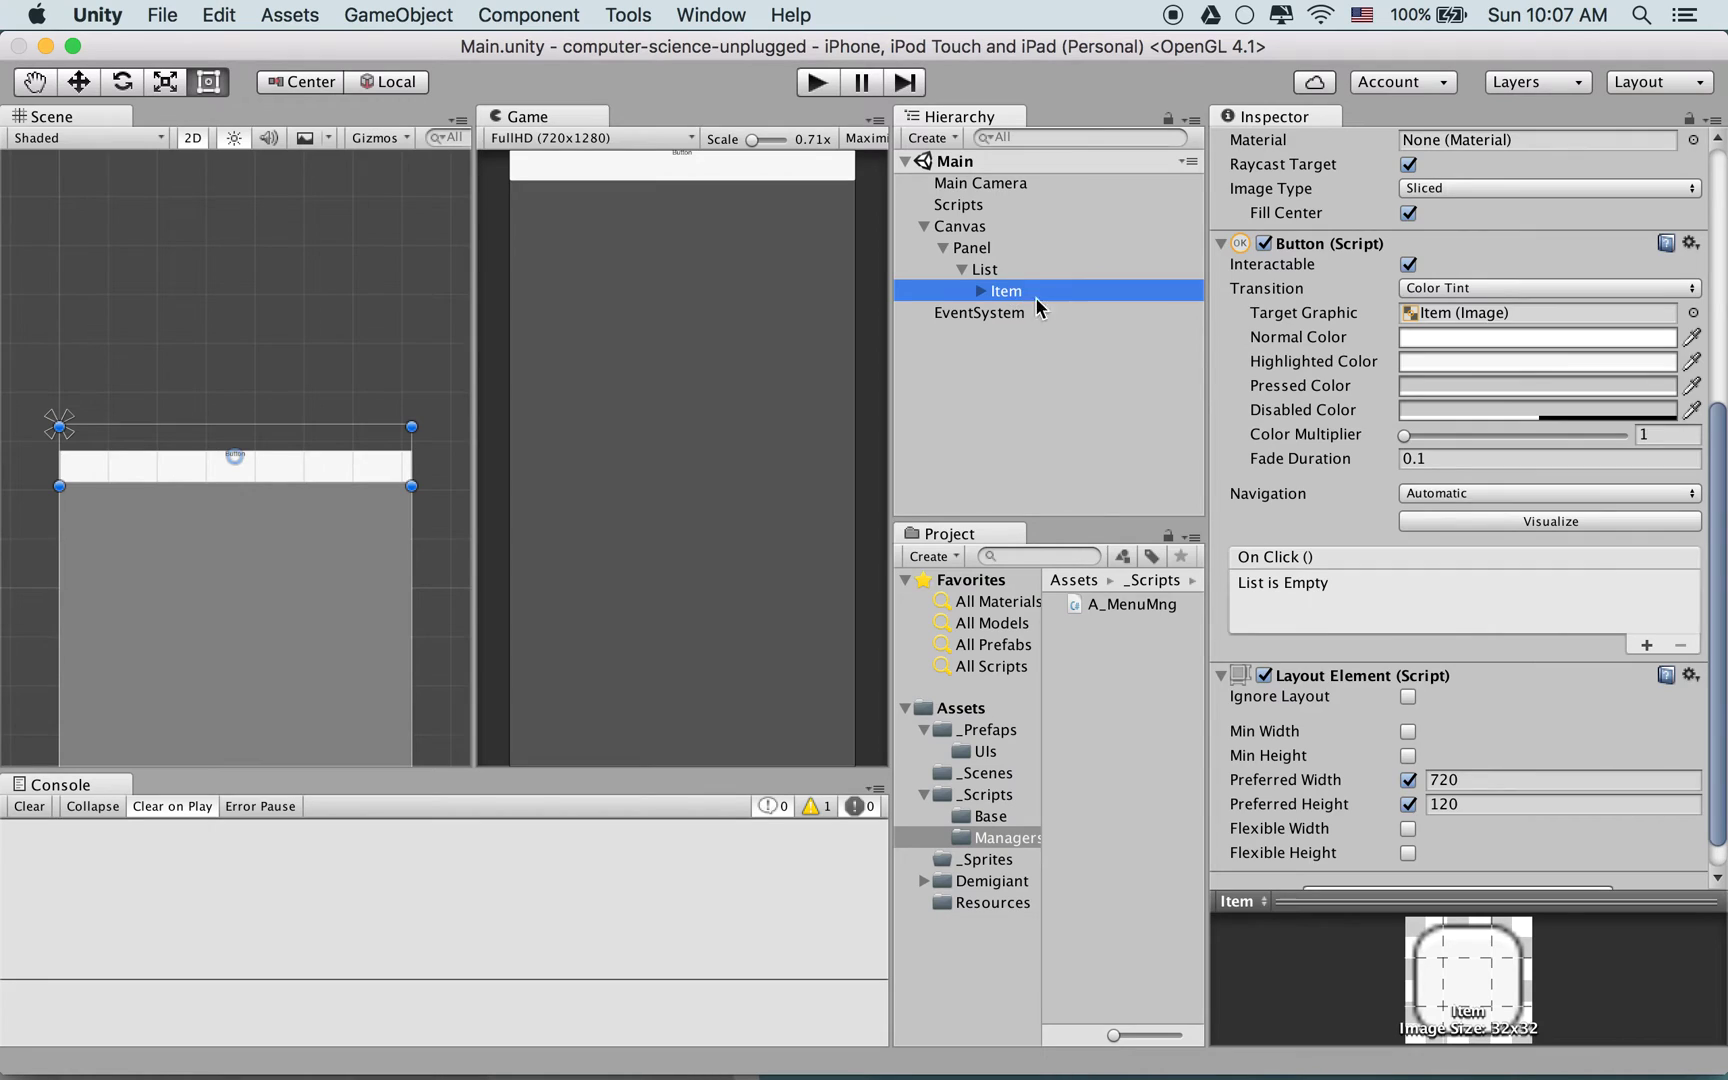
{"action": "scroll", "coordinate": [1341, 450], "scroll_direction": "up", "scroll_amount": 10}
{"action": "scroll", "coordinate": [1341, 450], "scroll_direction": "down", "scroll_amount": 10}
{"action": "scroll", "coordinate": [1341, 452], "scroll_direction": "up", "scroll_amount": 10}
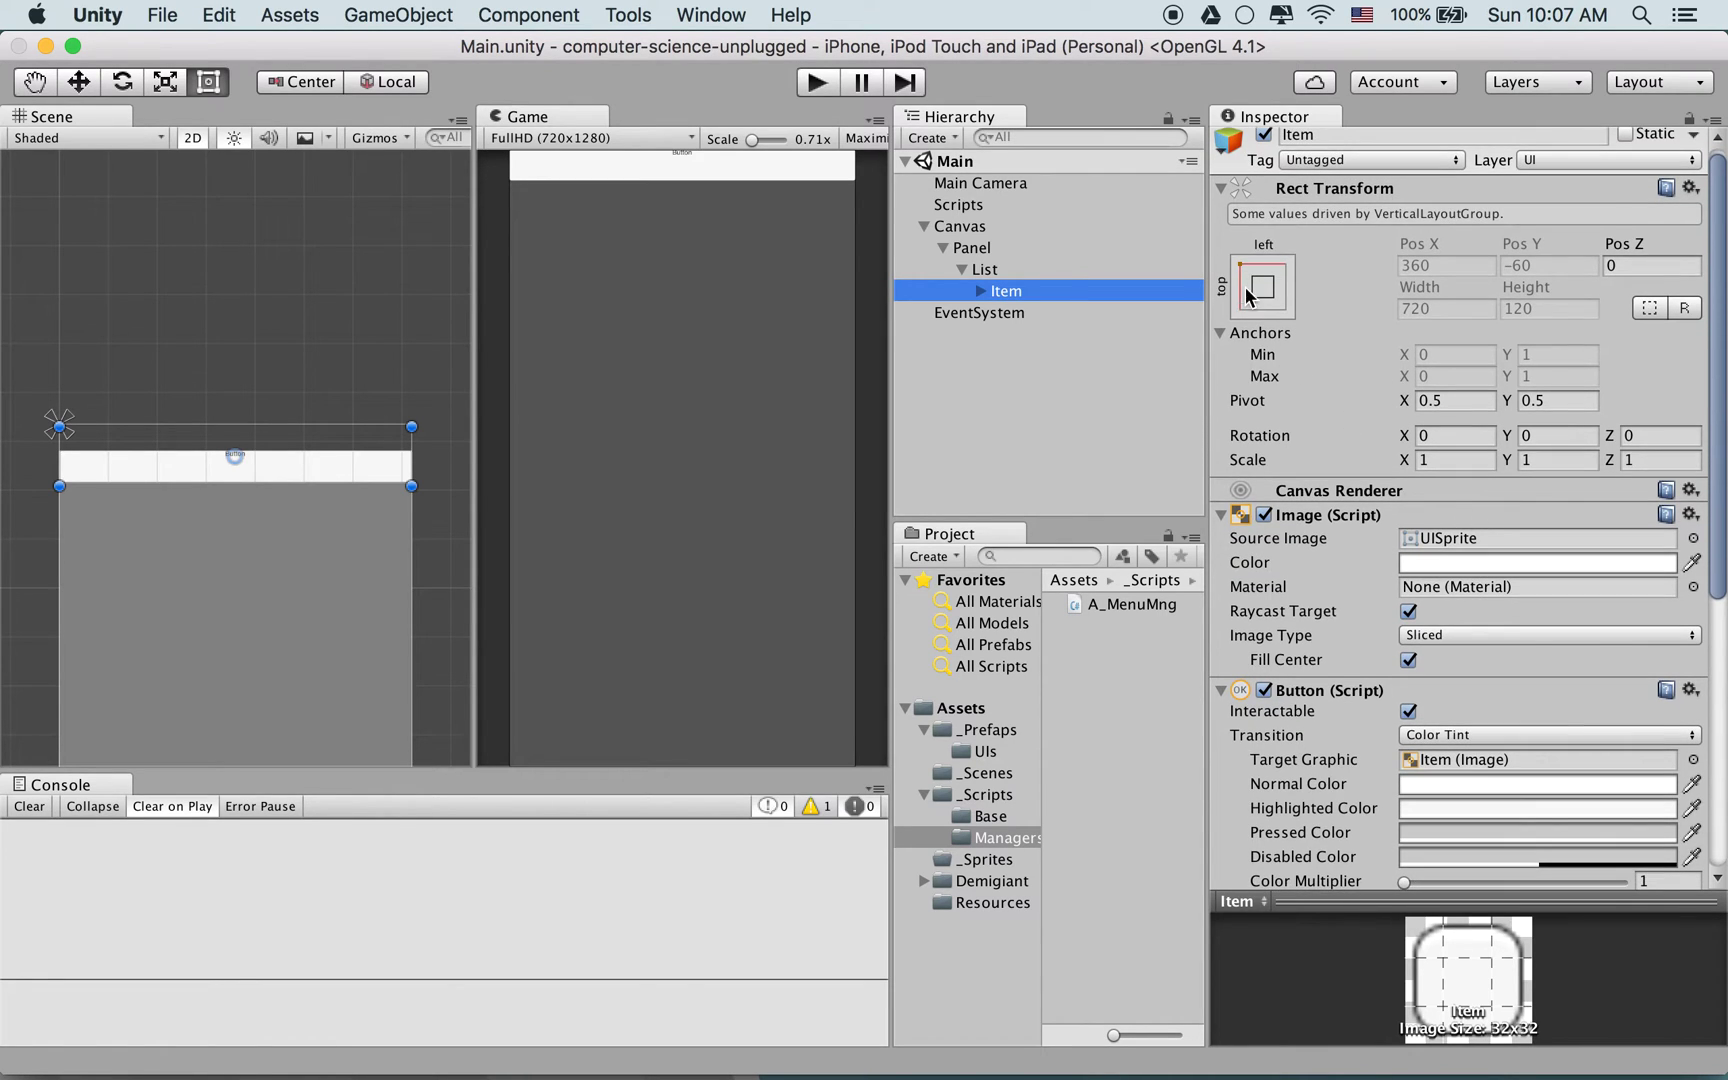
{"action": "scroll", "coordinate": [1436, 488], "scroll_direction": "down", "scroll_amount": 5}
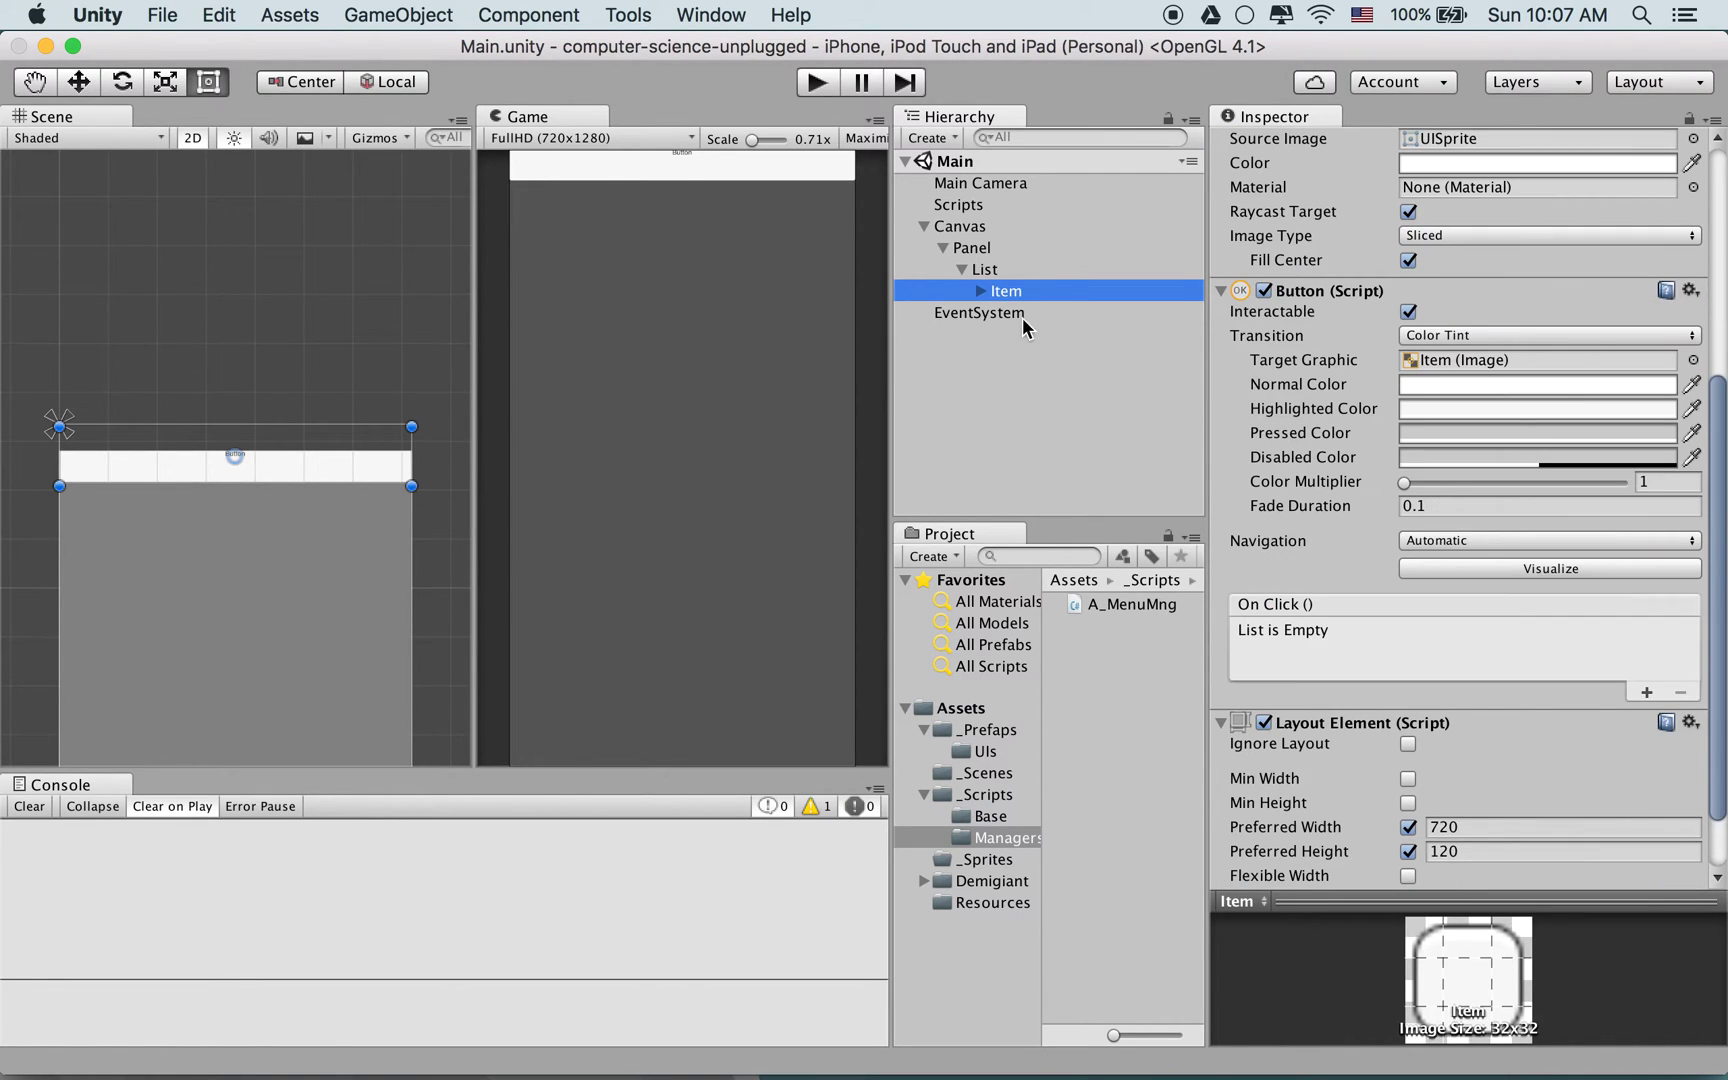
{"action": "double_click", "coordinate": [1019, 290]}
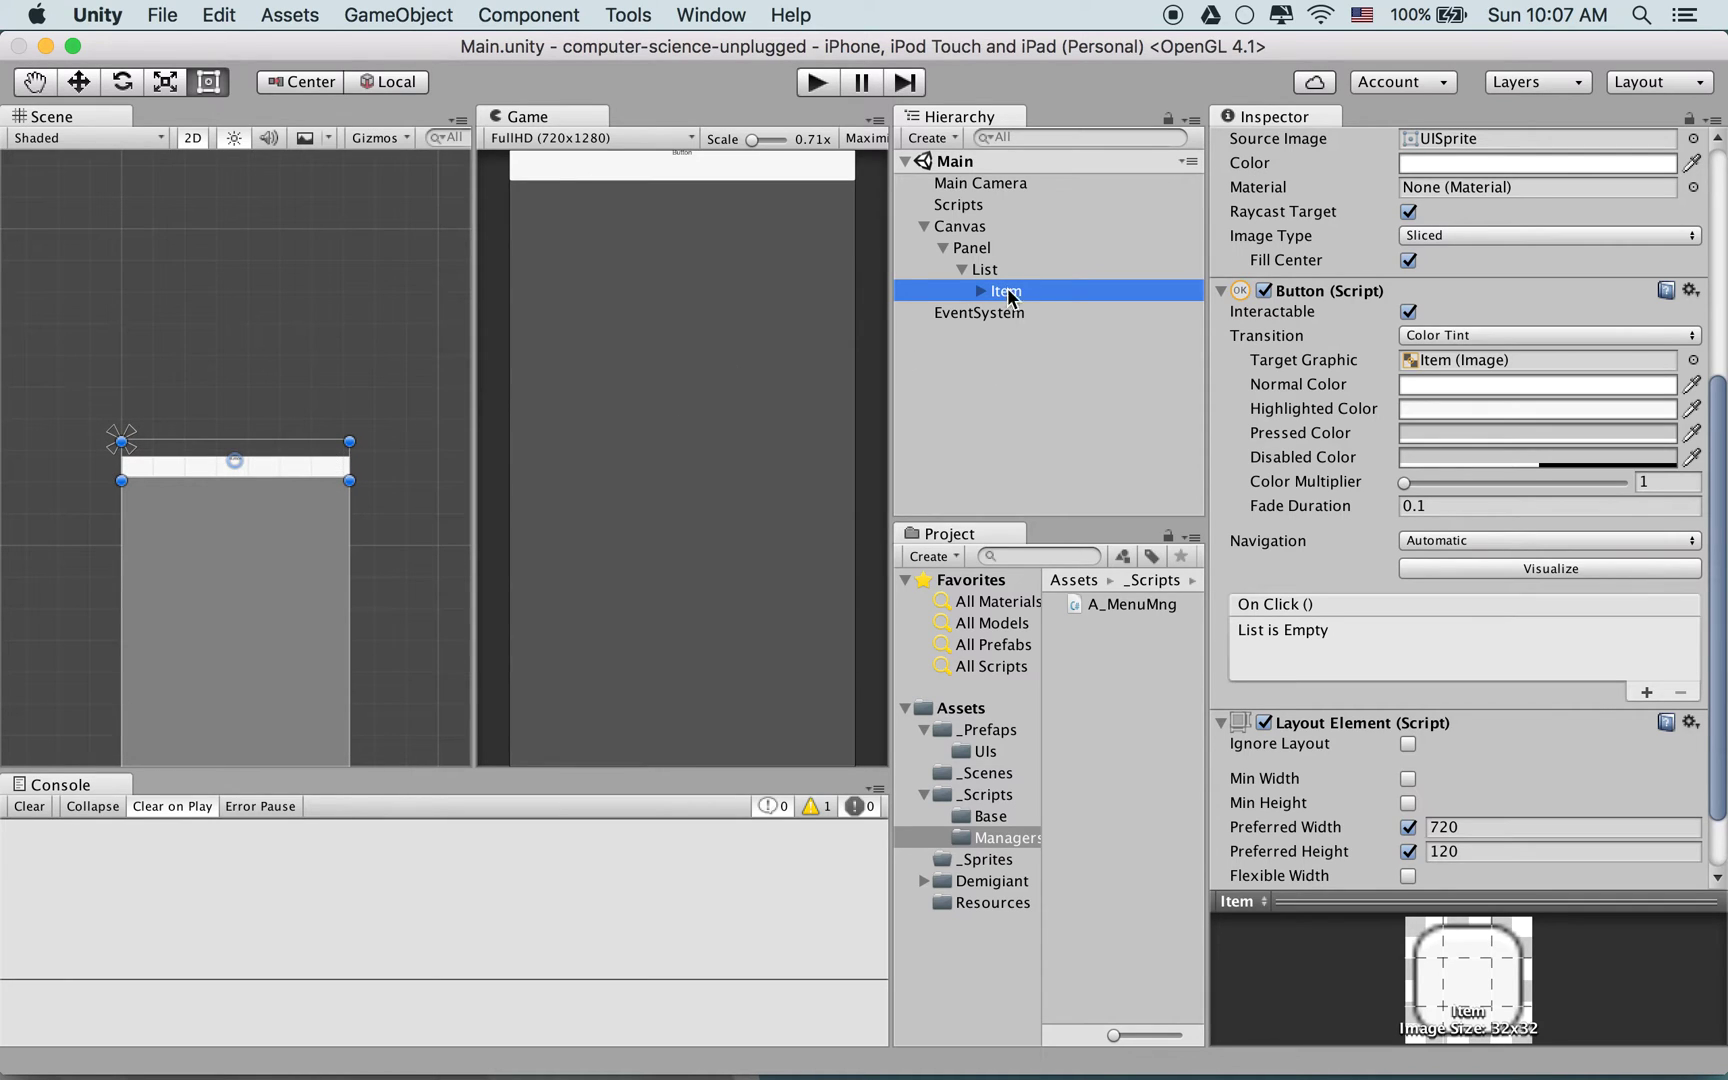
{"action": "left_click", "coordinate": [1013, 269]}
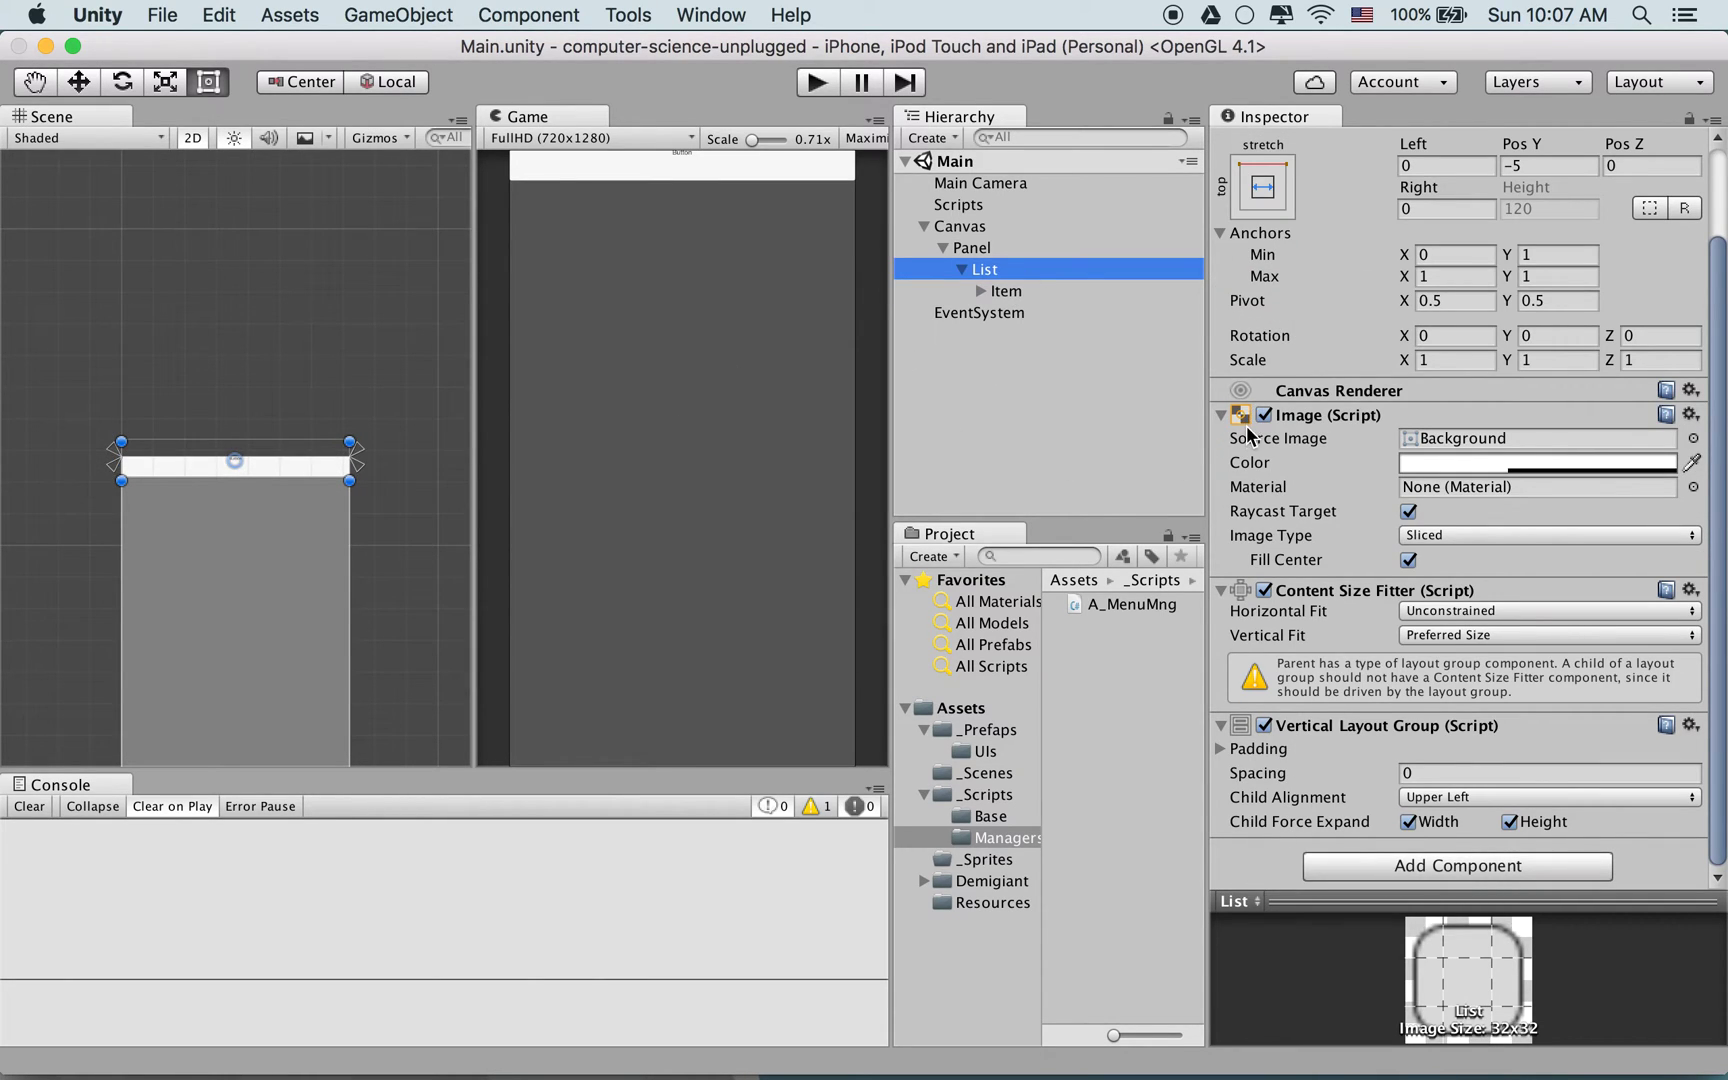
{"action": "left_click", "coordinate": [1020, 288]}
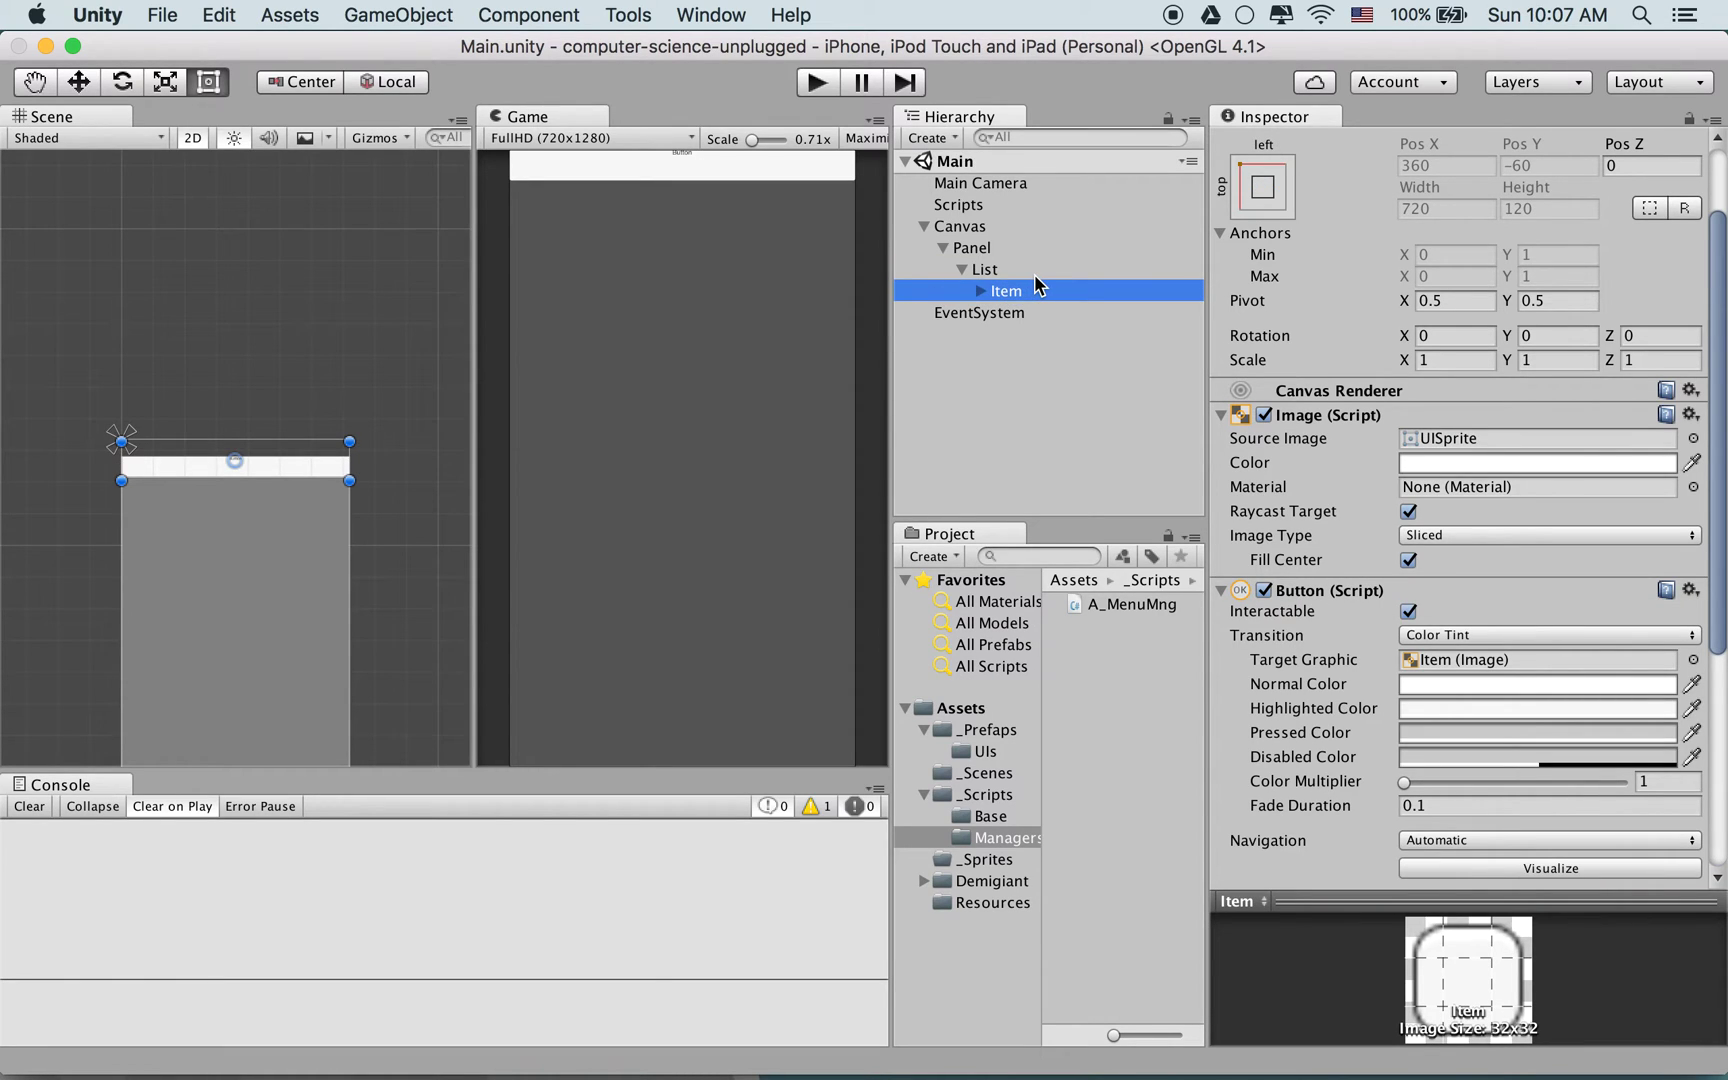
Alt-anchor List stretched along the Panel's top with position, and save
{"action": "left_click", "coordinate": [1020, 269]}
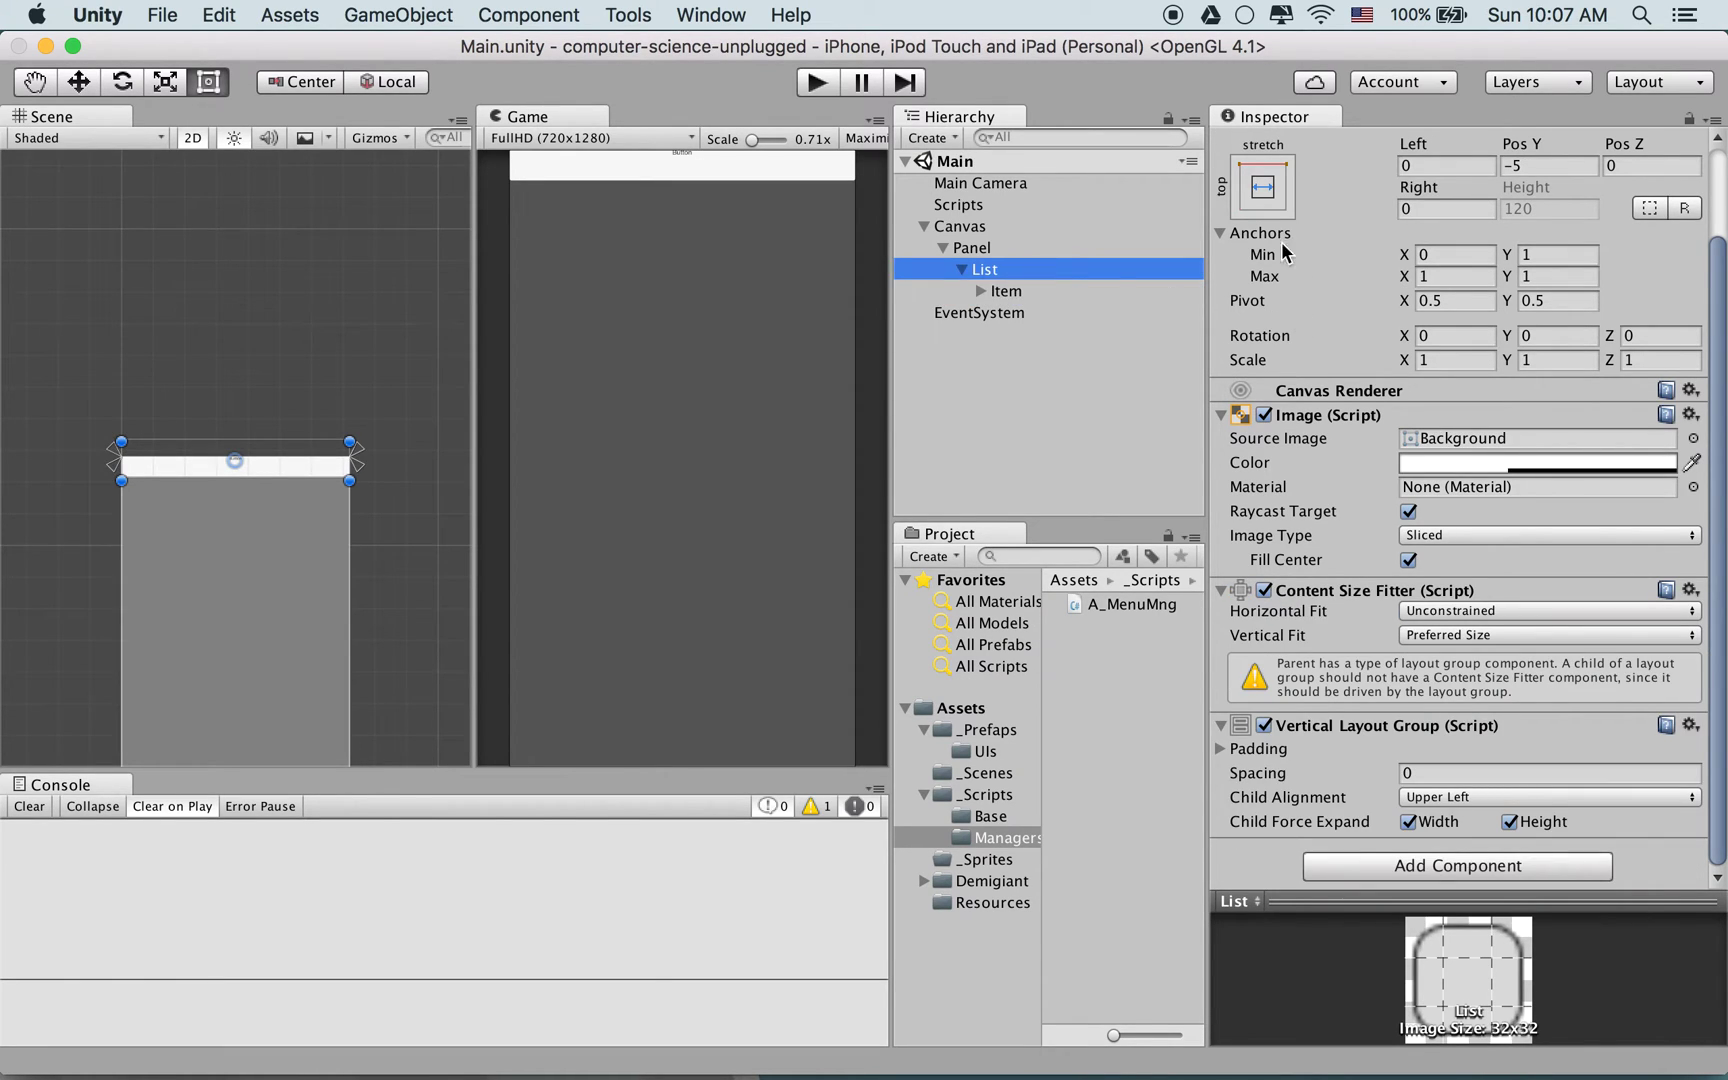
{"action": "left_click", "coordinate": [1263, 187]}
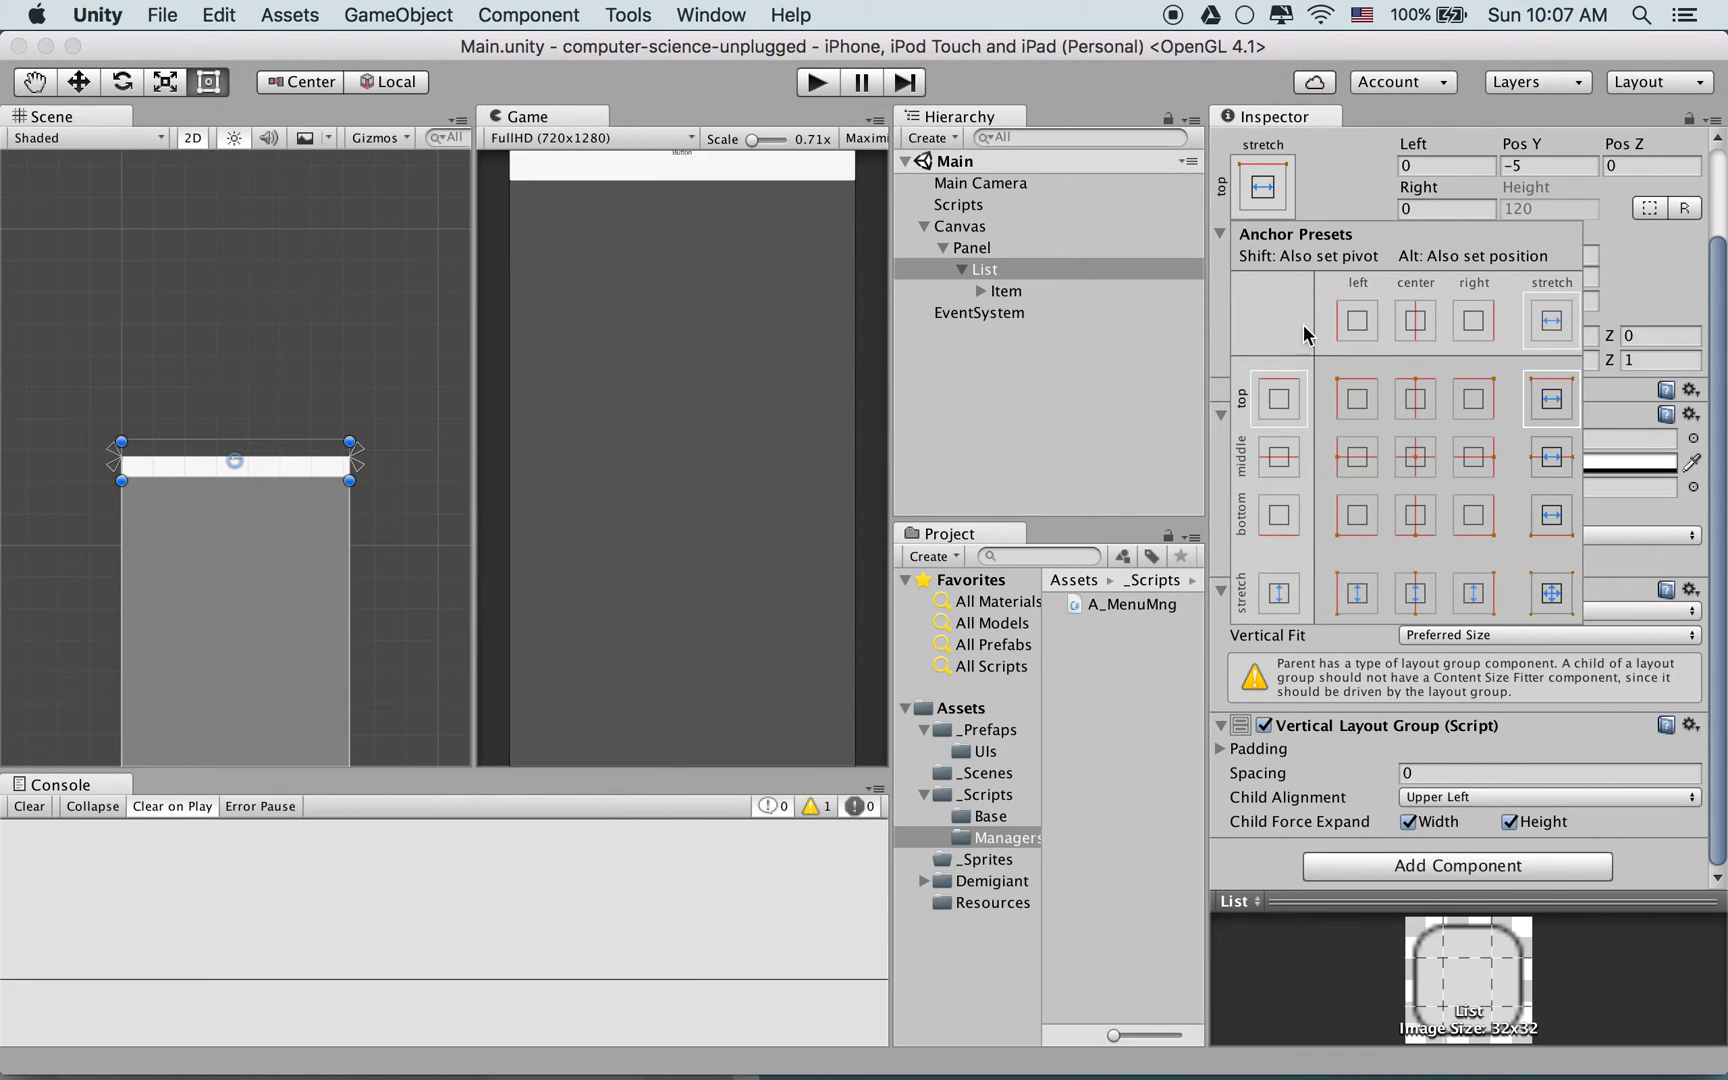
{"action": "key", "text": "alt"}
{"action": "left_click", "coordinate": [1547, 401], "text": "alt"}
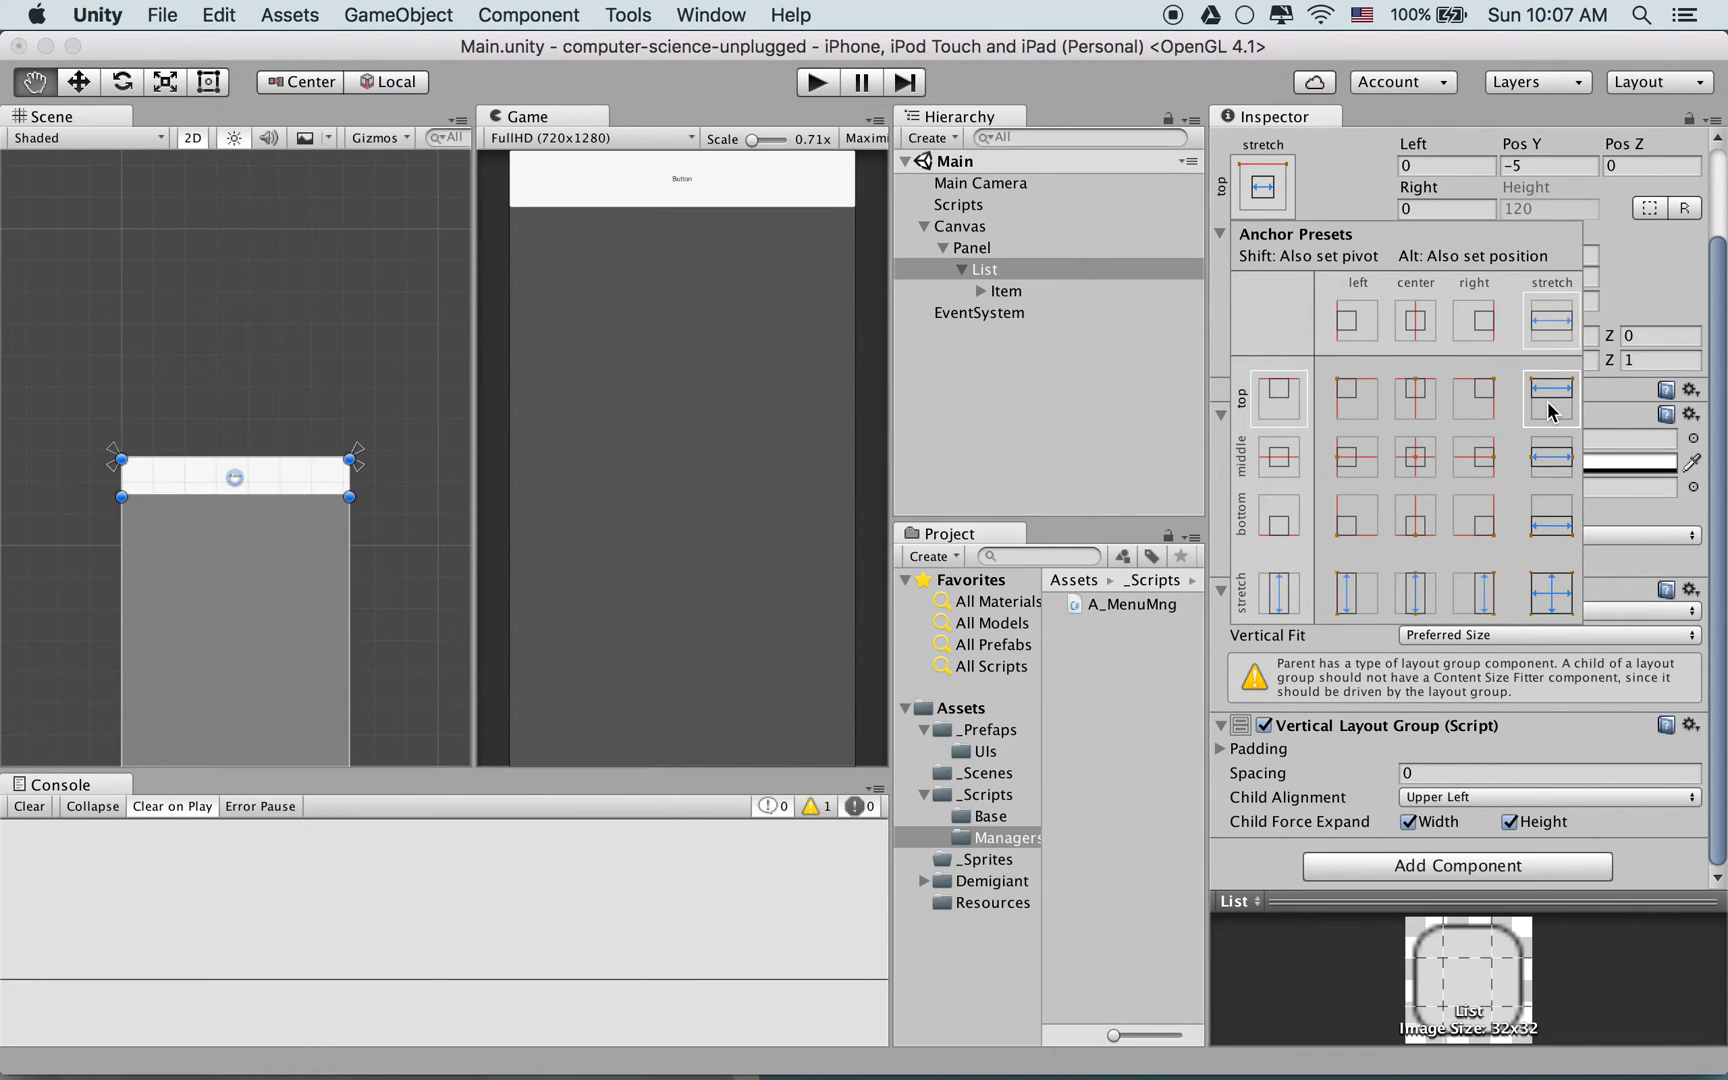
{"action": "left_click", "coordinate": [1066, 338]}
{"action": "key", "text": "super+s"}
{"action": "left_click", "coordinate": [1030, 290]}
{"action": "key", "text": "super+s"}
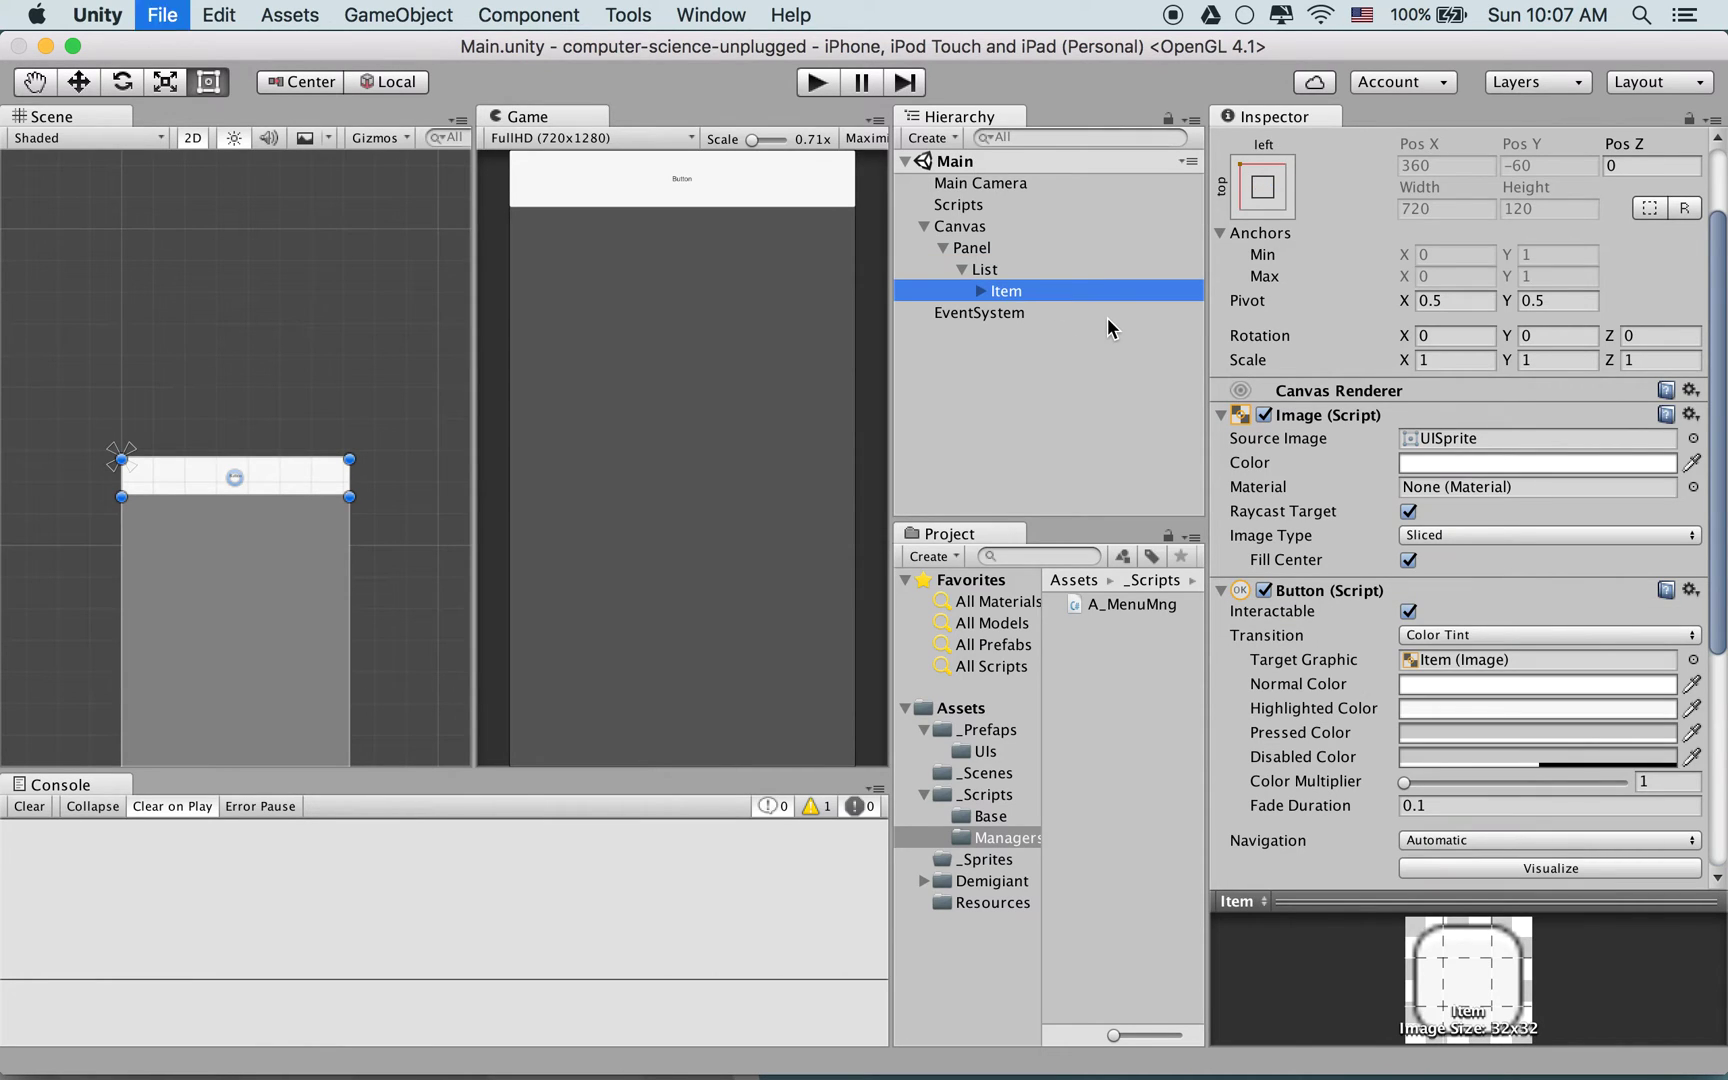
{"action": "left_click", "coordinate": [1000, 272]}
{"action": "left_click", "coordinate": [1013, 290]}
Duplicate Item nine times into Item (1)–Item (9) and save the scene
{"action": "key", "text": "super+d"}
{"action": "key", "text": "super+d"}
{"action": "key", "text": "super+d"}
{"action": "key", "text": "super+d"}
{"action": "key", "text": "super+d"}
{"action": "key", "text": "super+d"}
{"action": "key", "text": "super+d"}
{"action": "key", "text": "super+d"}
{"action": "key", "text": "super+d"}
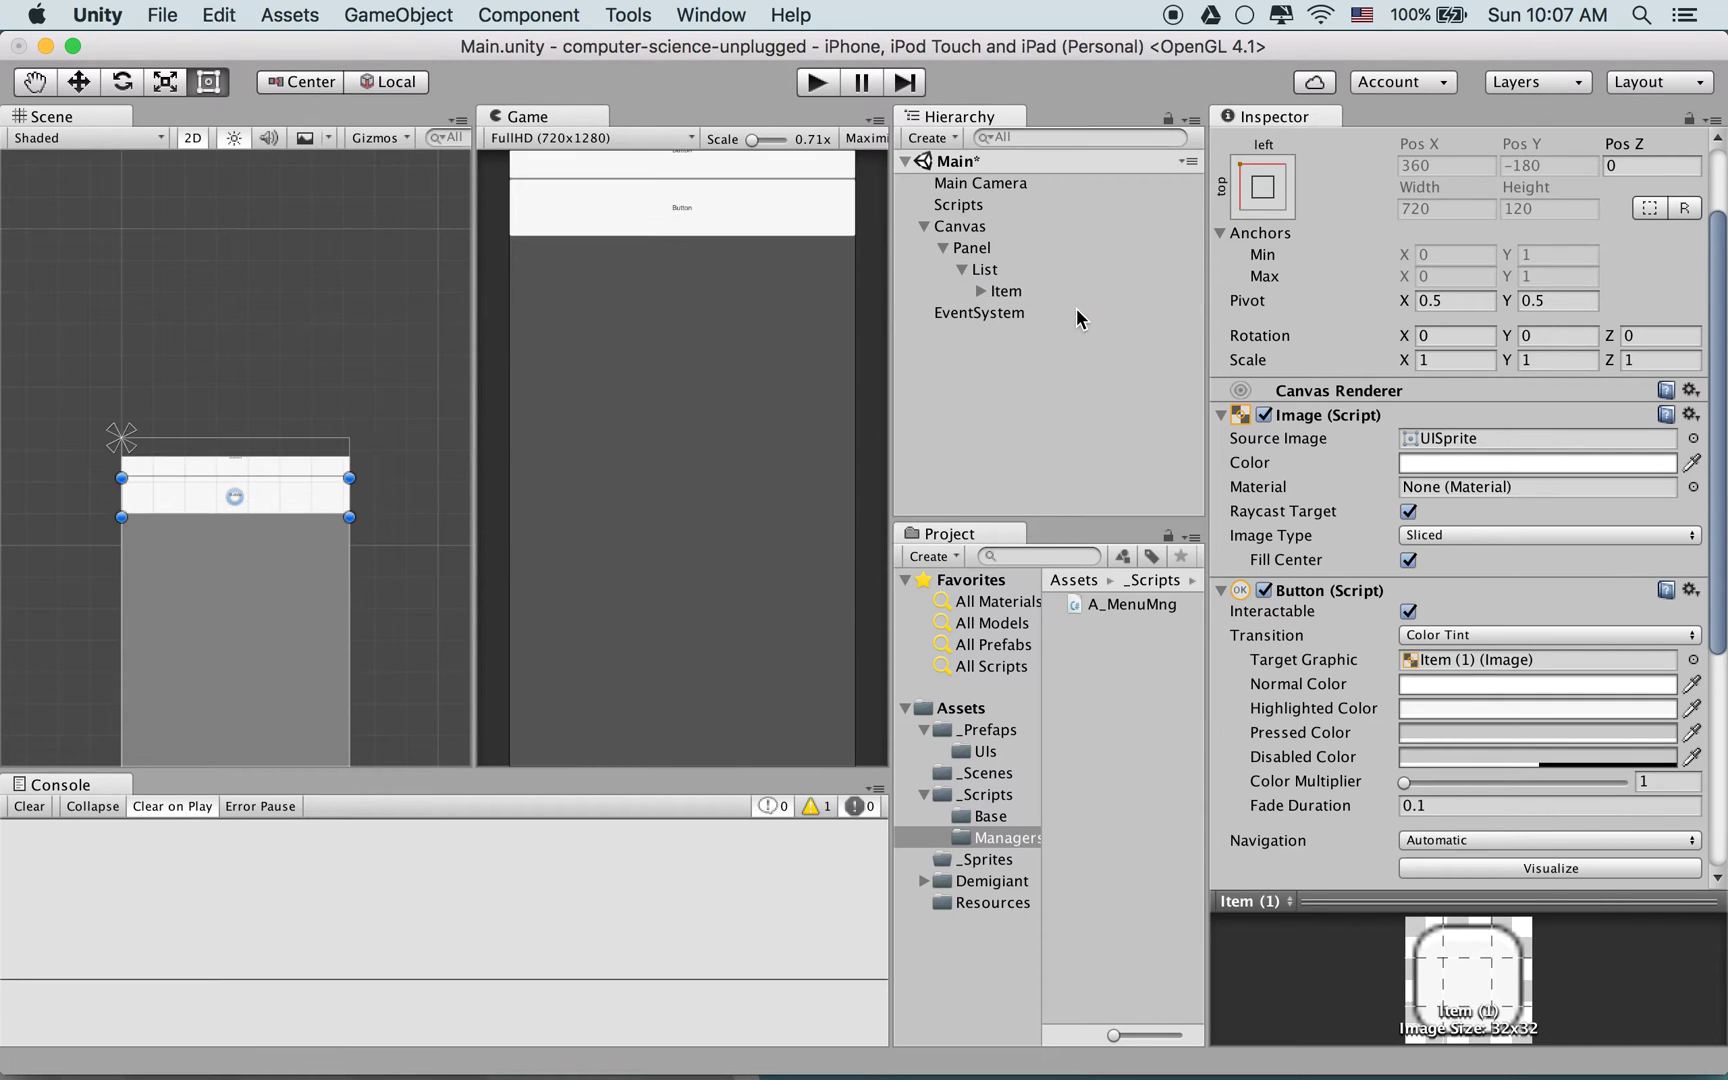
{"action": "key", "text": "super+s"}
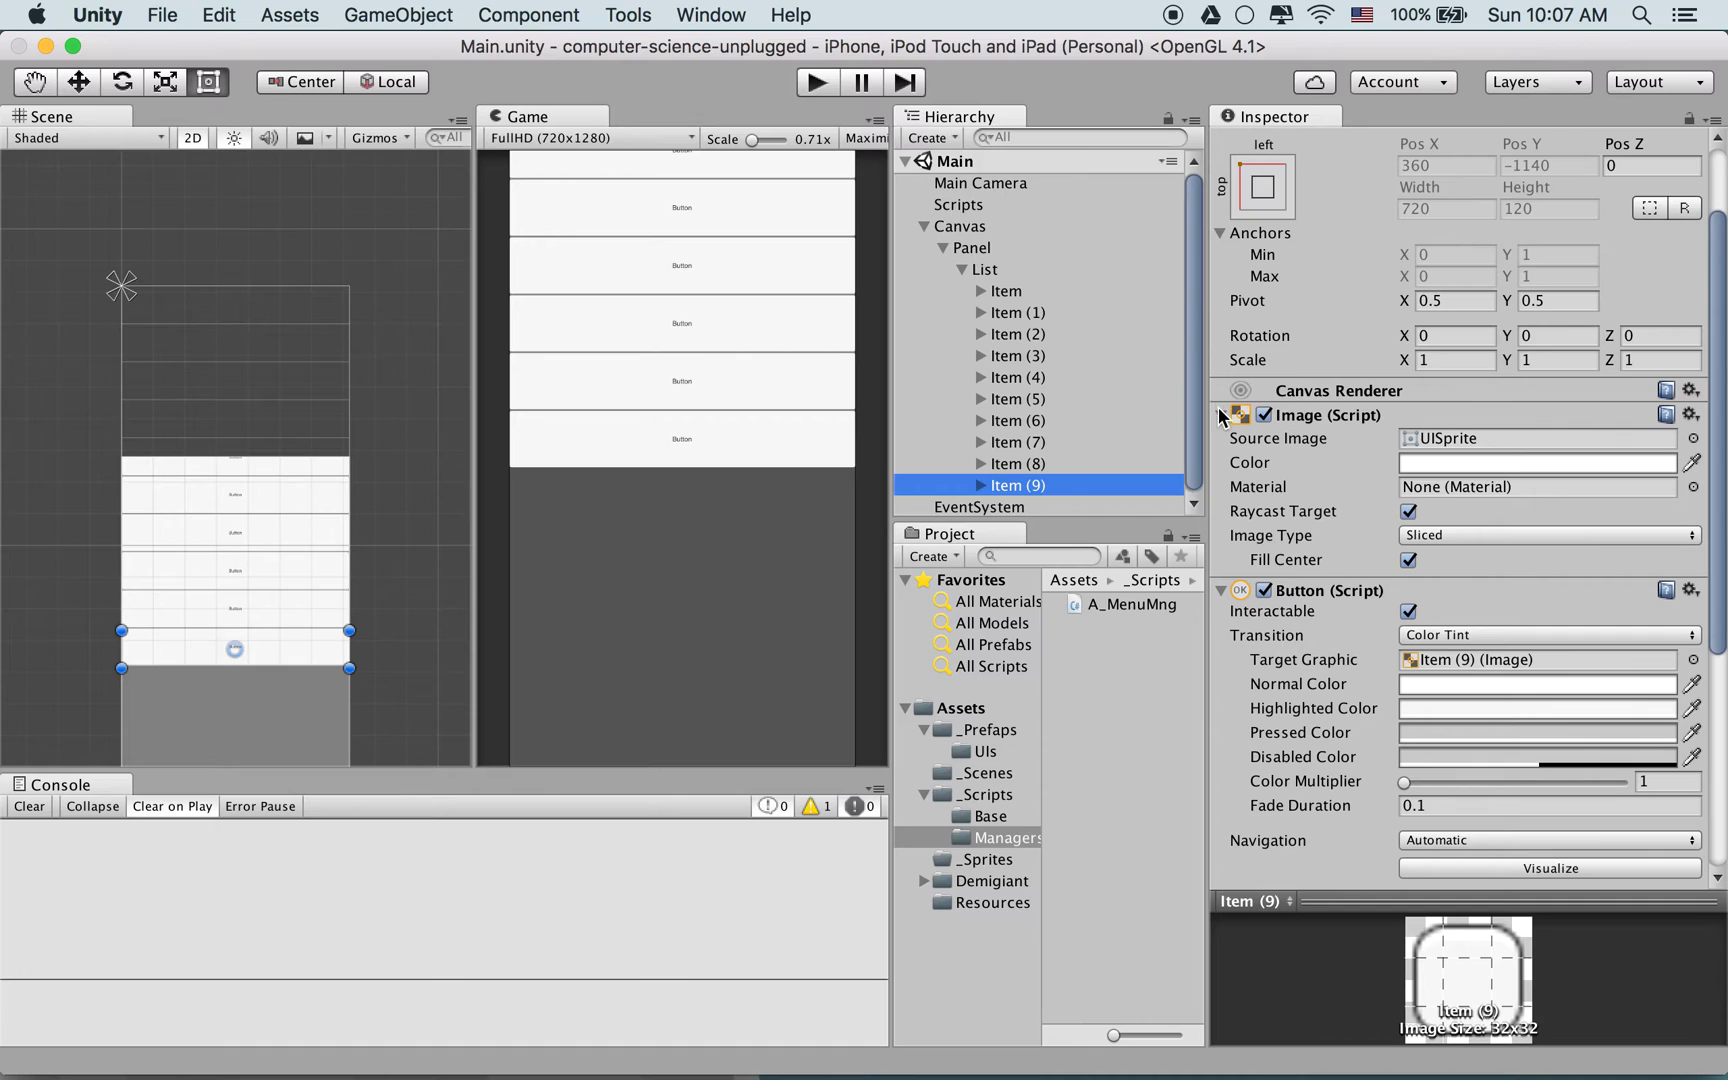
{"action": "left_click", "coordinate": [1018, 265]}
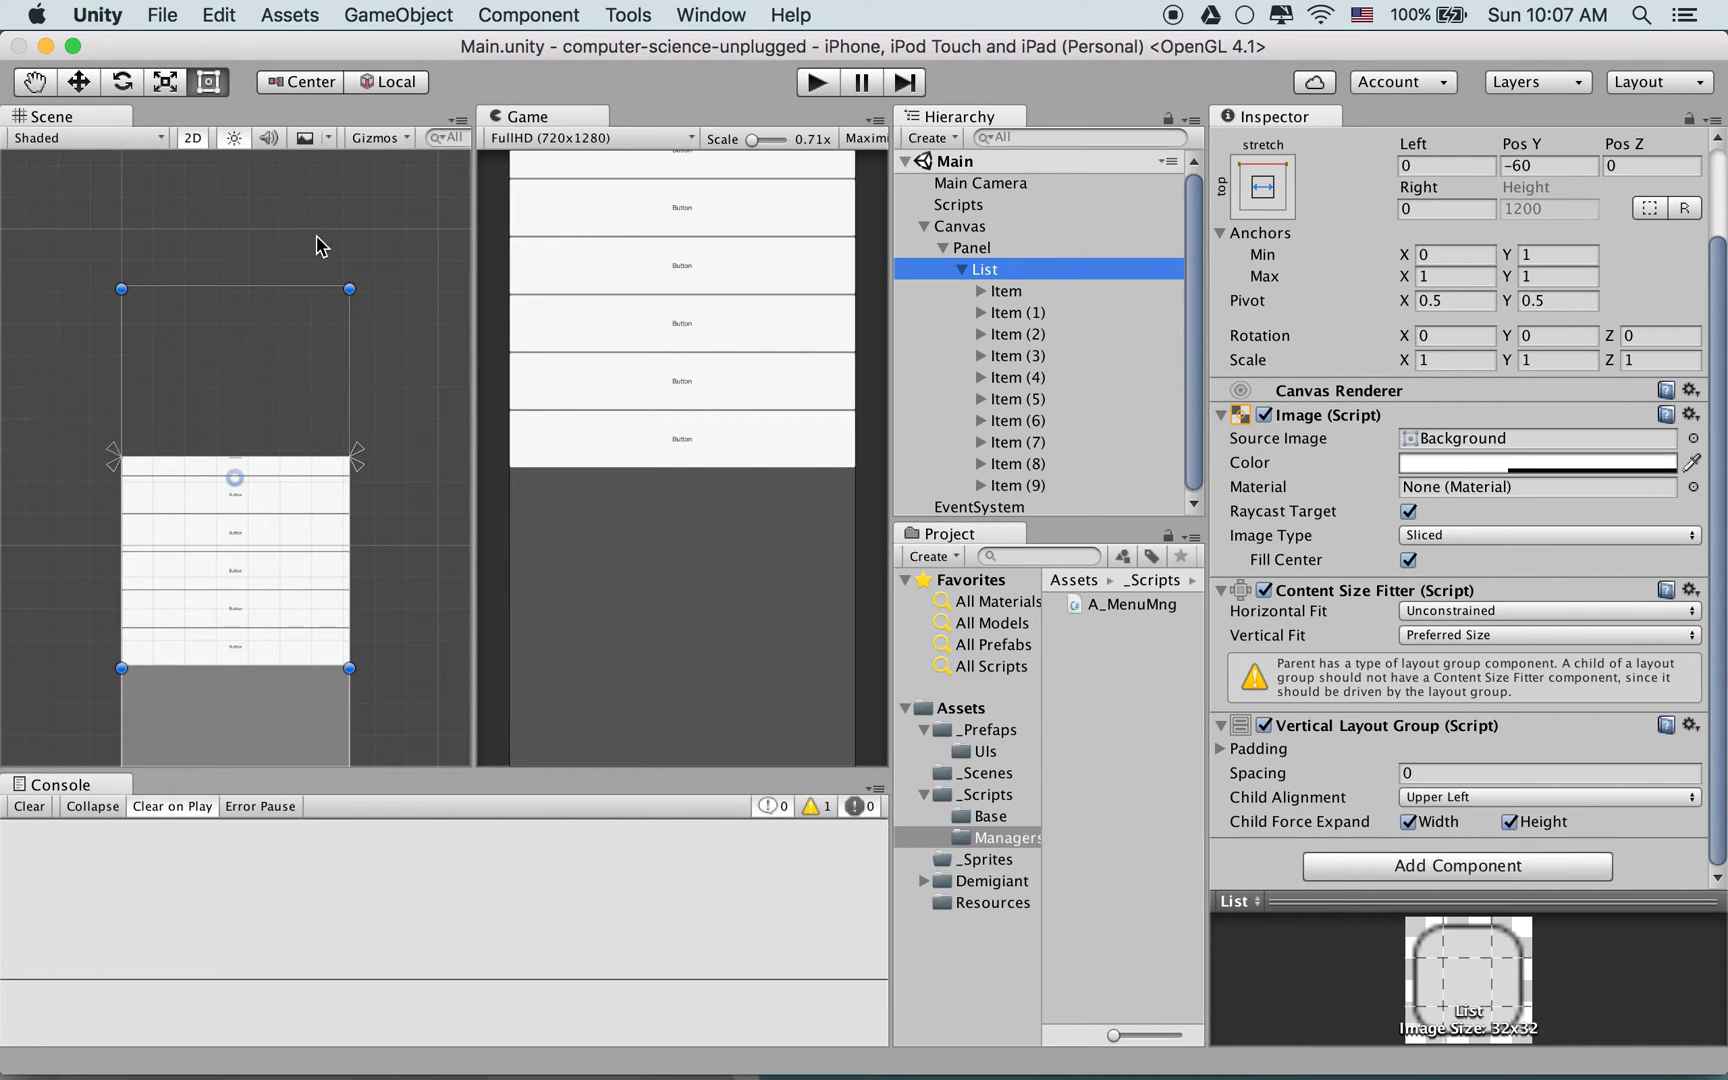
Alt-anchor List stretched across the Panel's top with position, and save
{"action": "left_click", "coordinate": [1034, 250]}
{"action": "left_click", "coordinate": [1019, 267]}
{"action": "left_click", "coordinate": [1268, 200]}
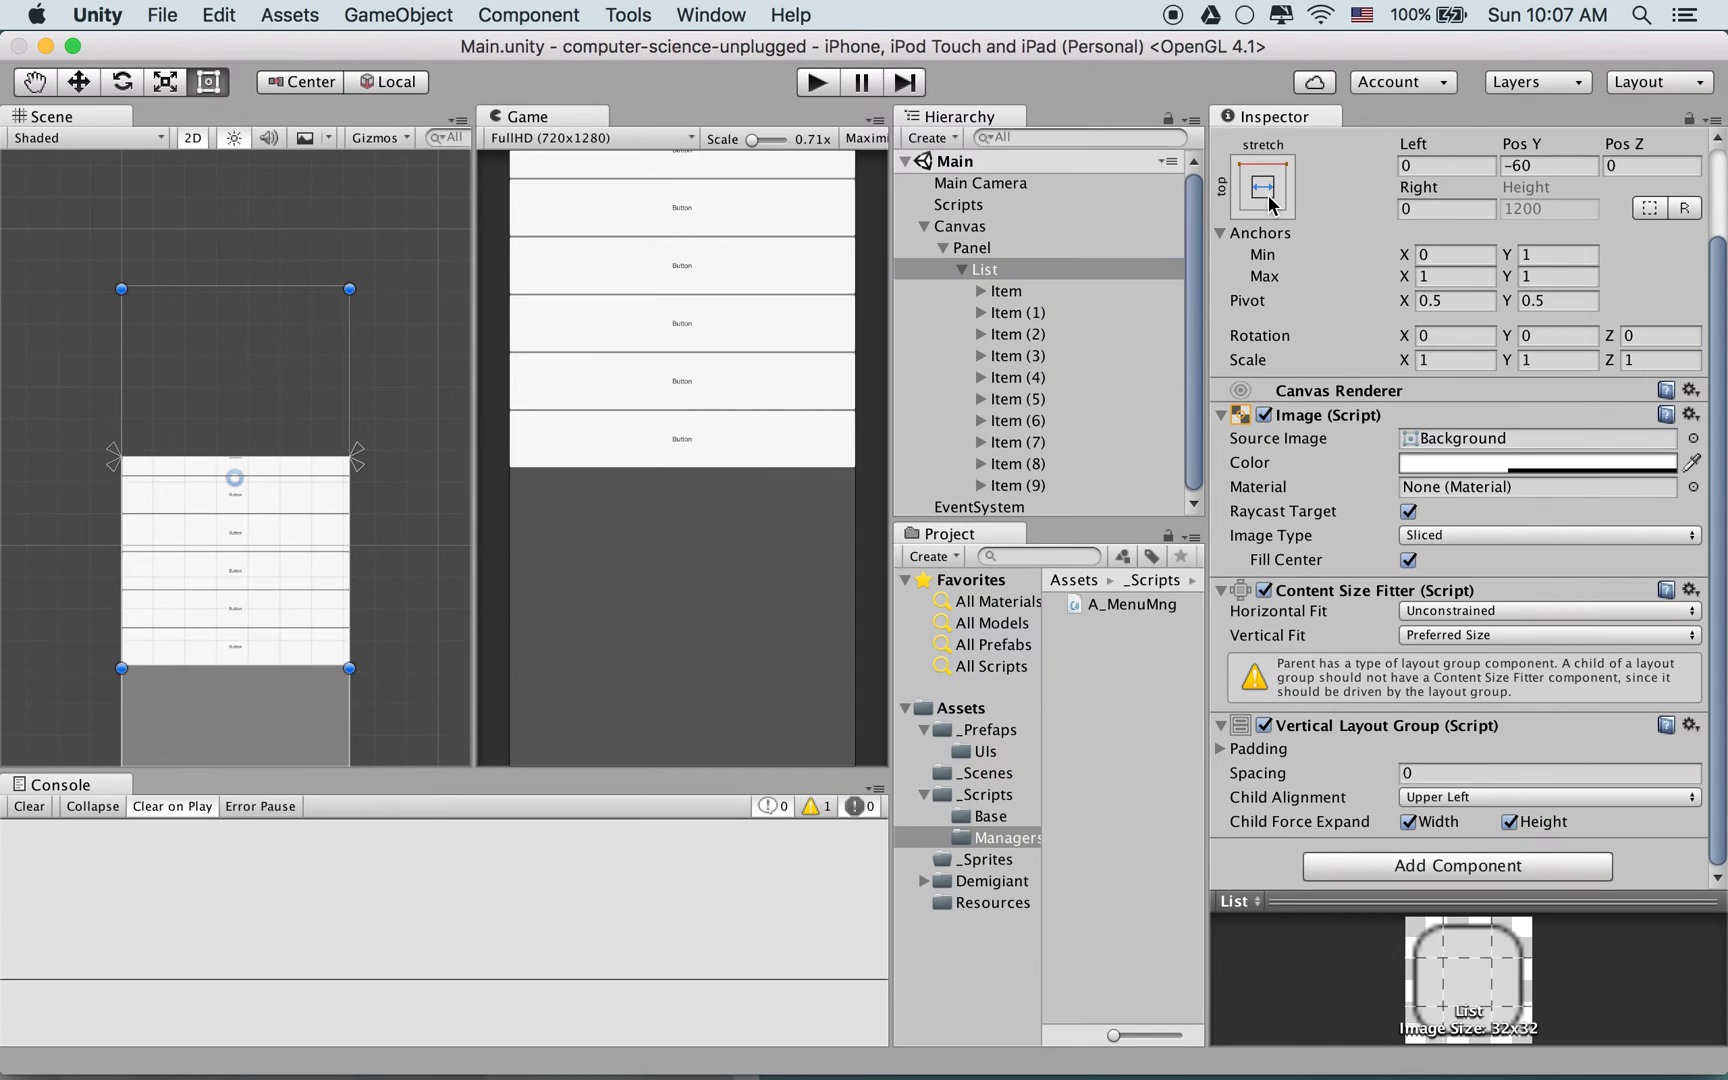
{"action": "left_click", "coordinate": [1268, 200]}
{"action": "left_click", "coordinate": [1556, 395], "text": "alt"}
{"action": "key", "text": "super+s"}
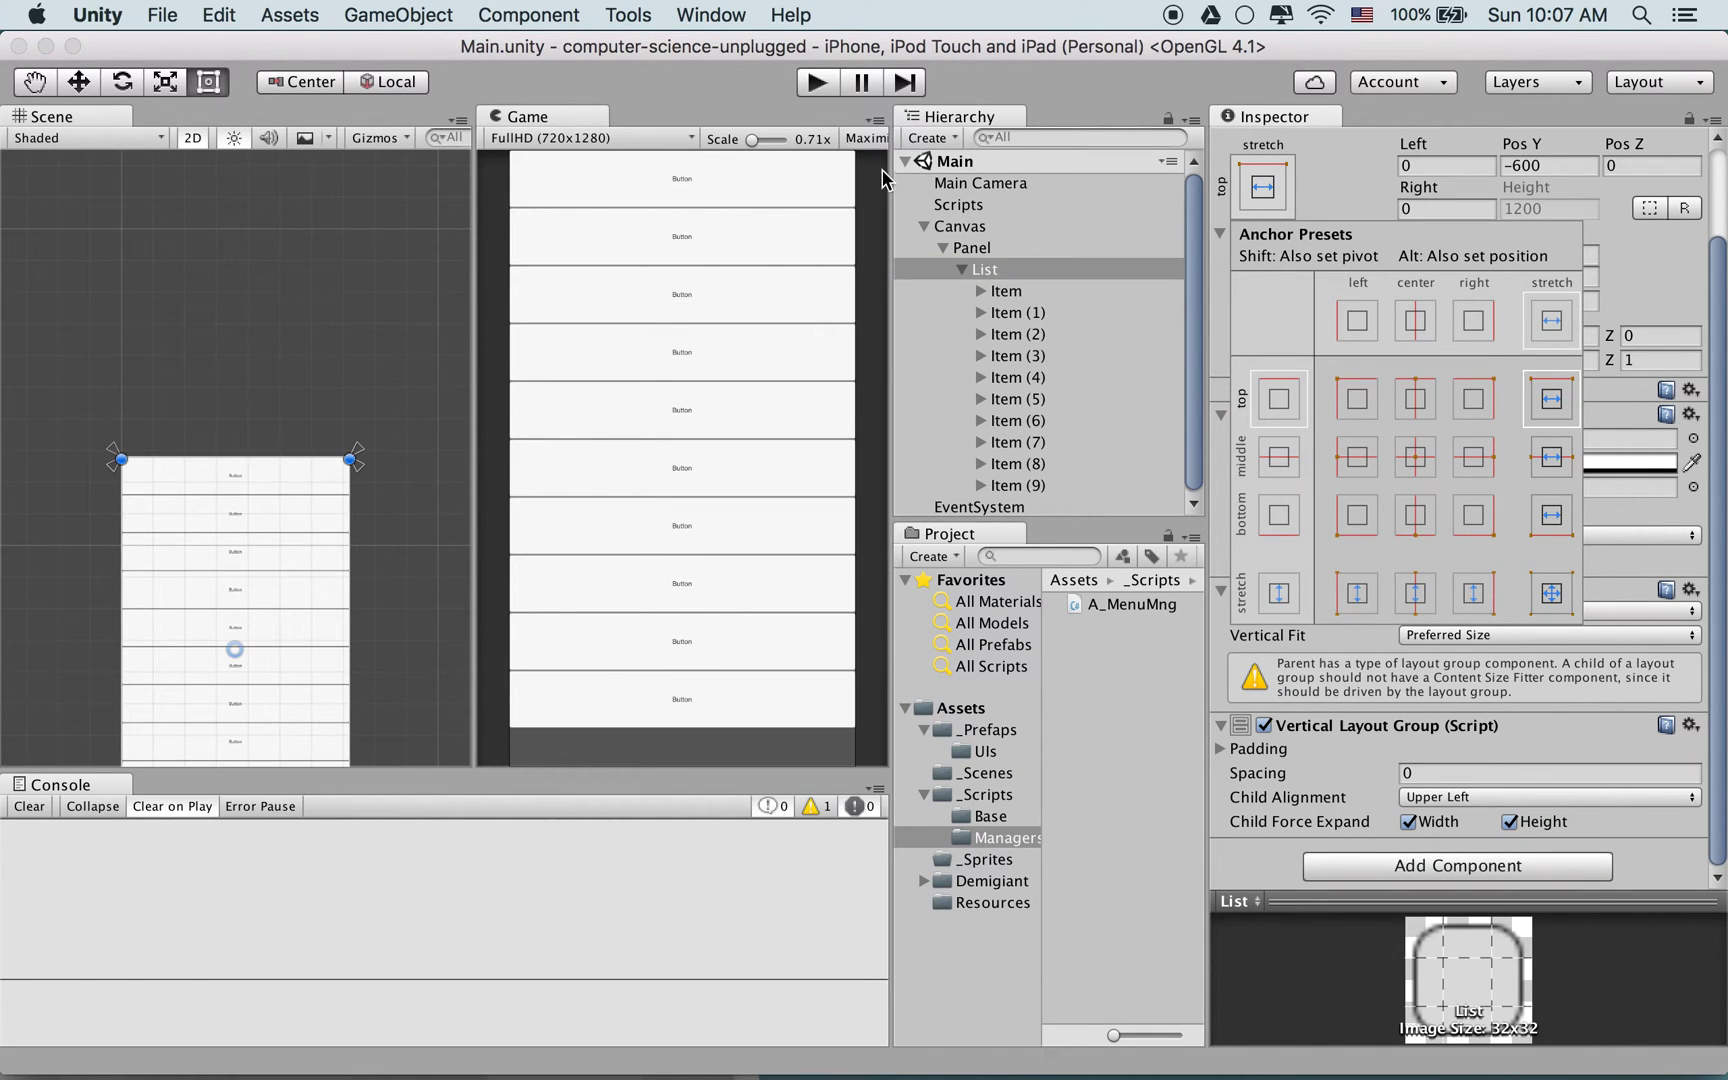
Play-test, then disable A_Menu Mng on Scripts and replay without errors
{"action": "left_click", "coordinate": [817, 82]}
{"action": "left_click", "coordinate": [817, 82]}
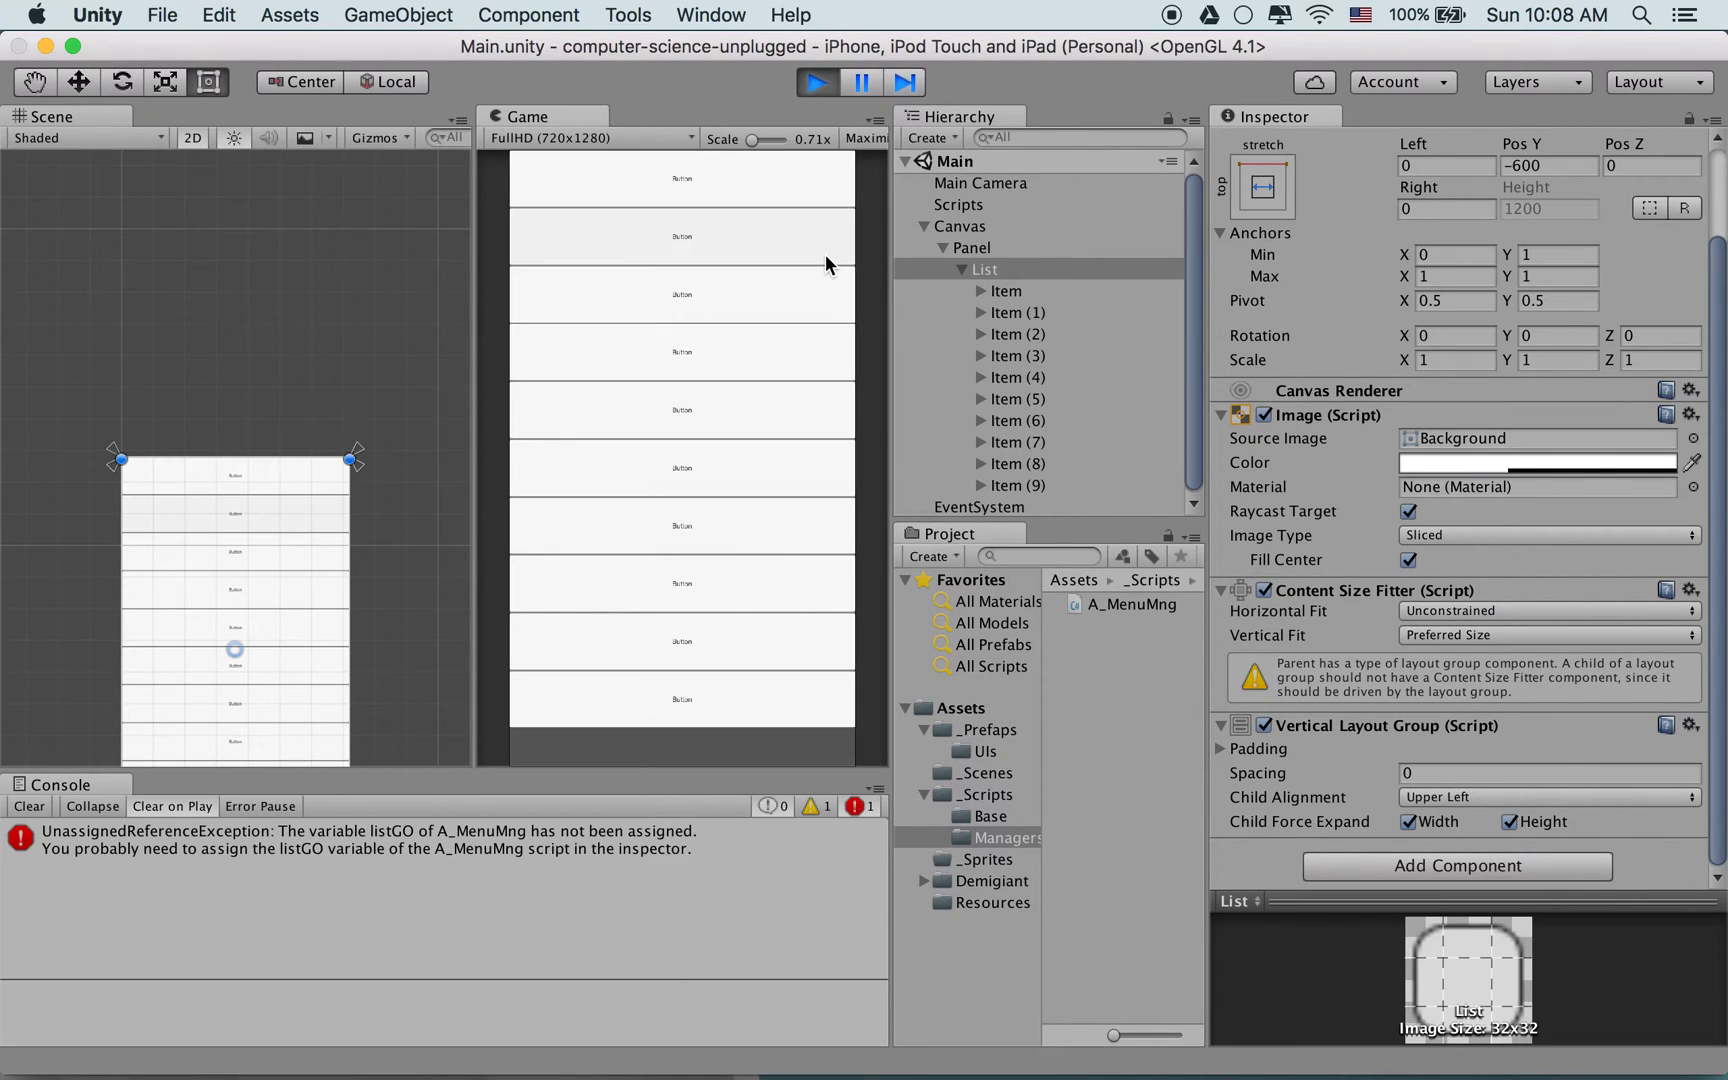
{"action": "left_click", "coordinate": [817, 82]}
{"action": "left_click", "coordinate": [958, 206]}
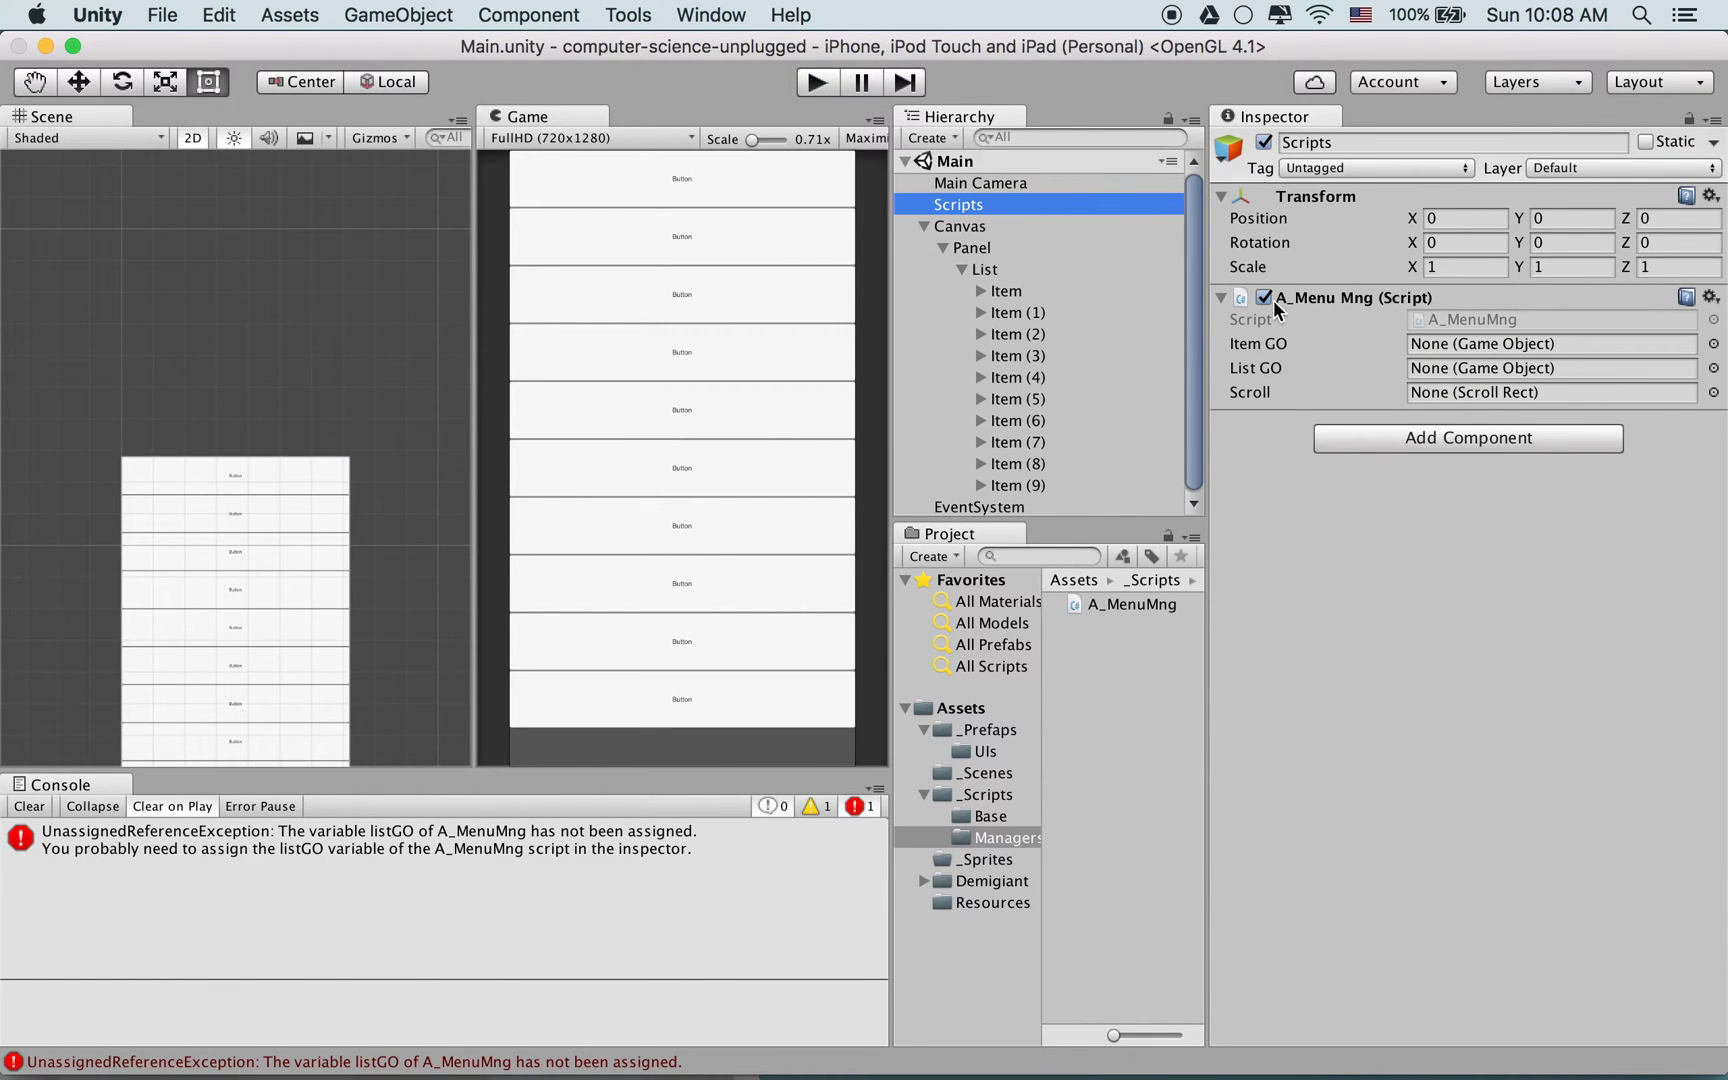
{"action": "left_click", "coordinate": [1266, 298]}
{"action": "key", "text": "super+p"}
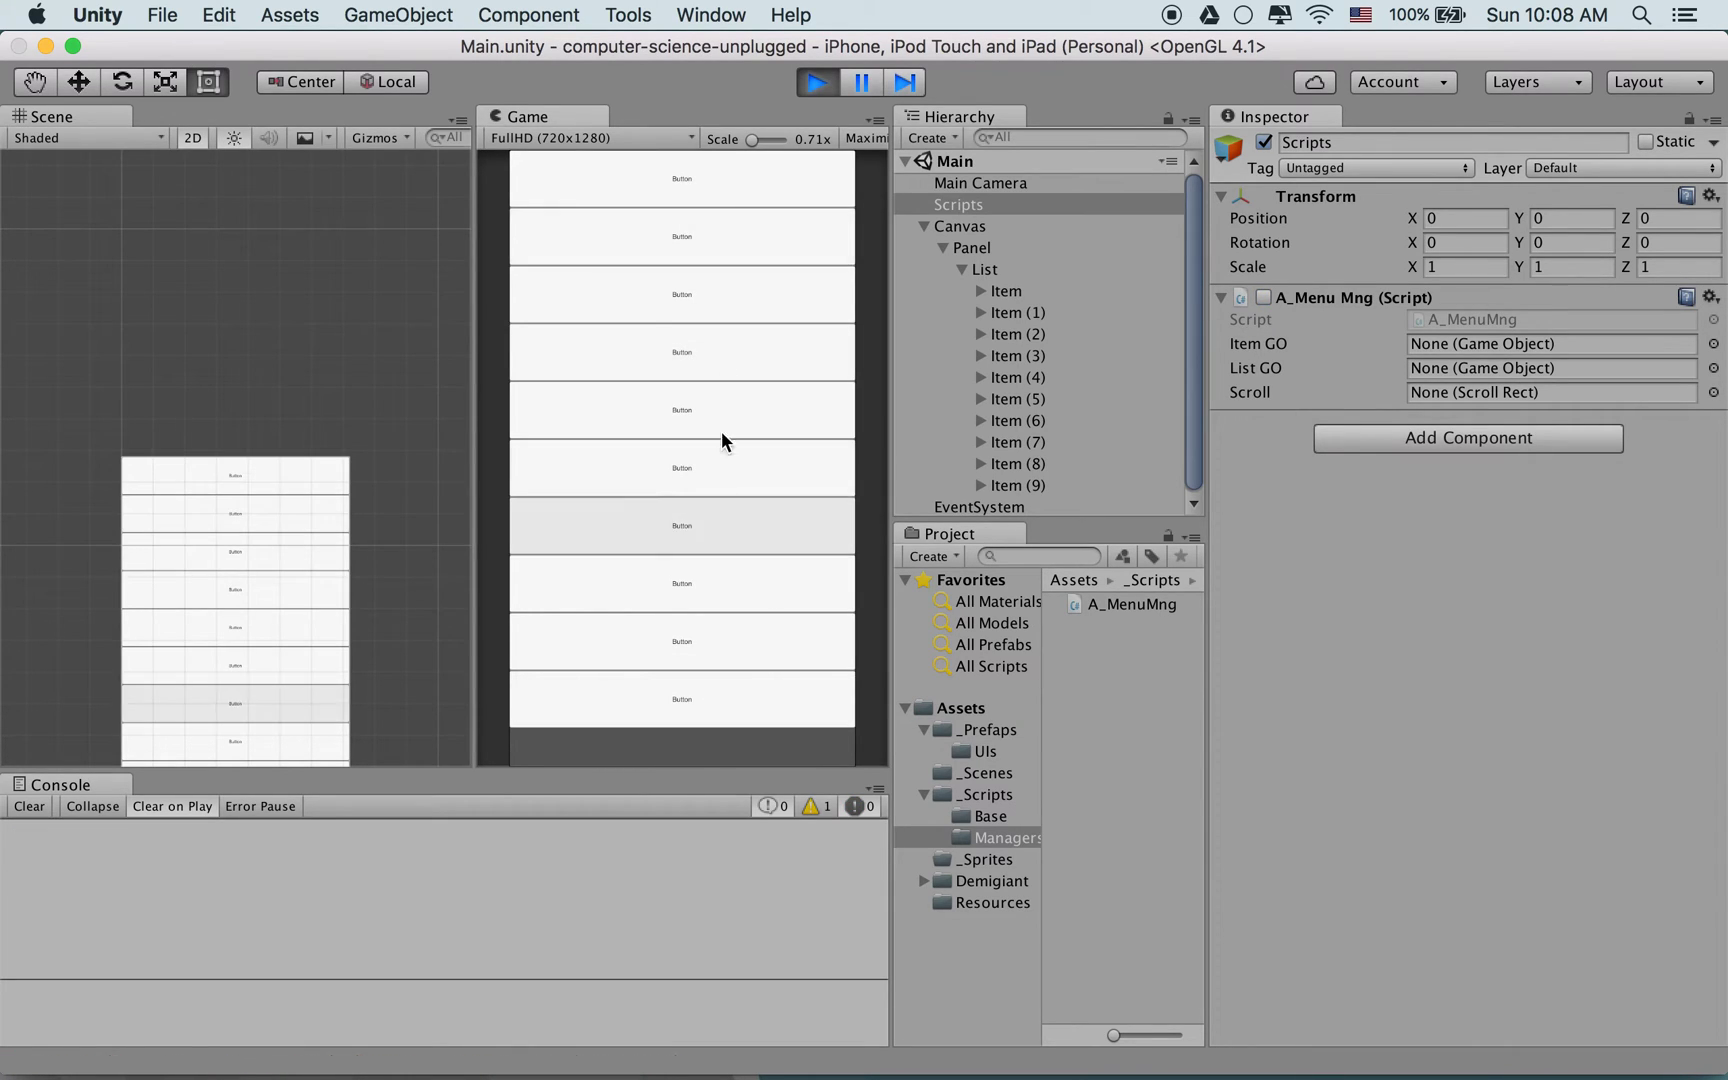
{"action": "left_click", "coordinate": [818, 83]}
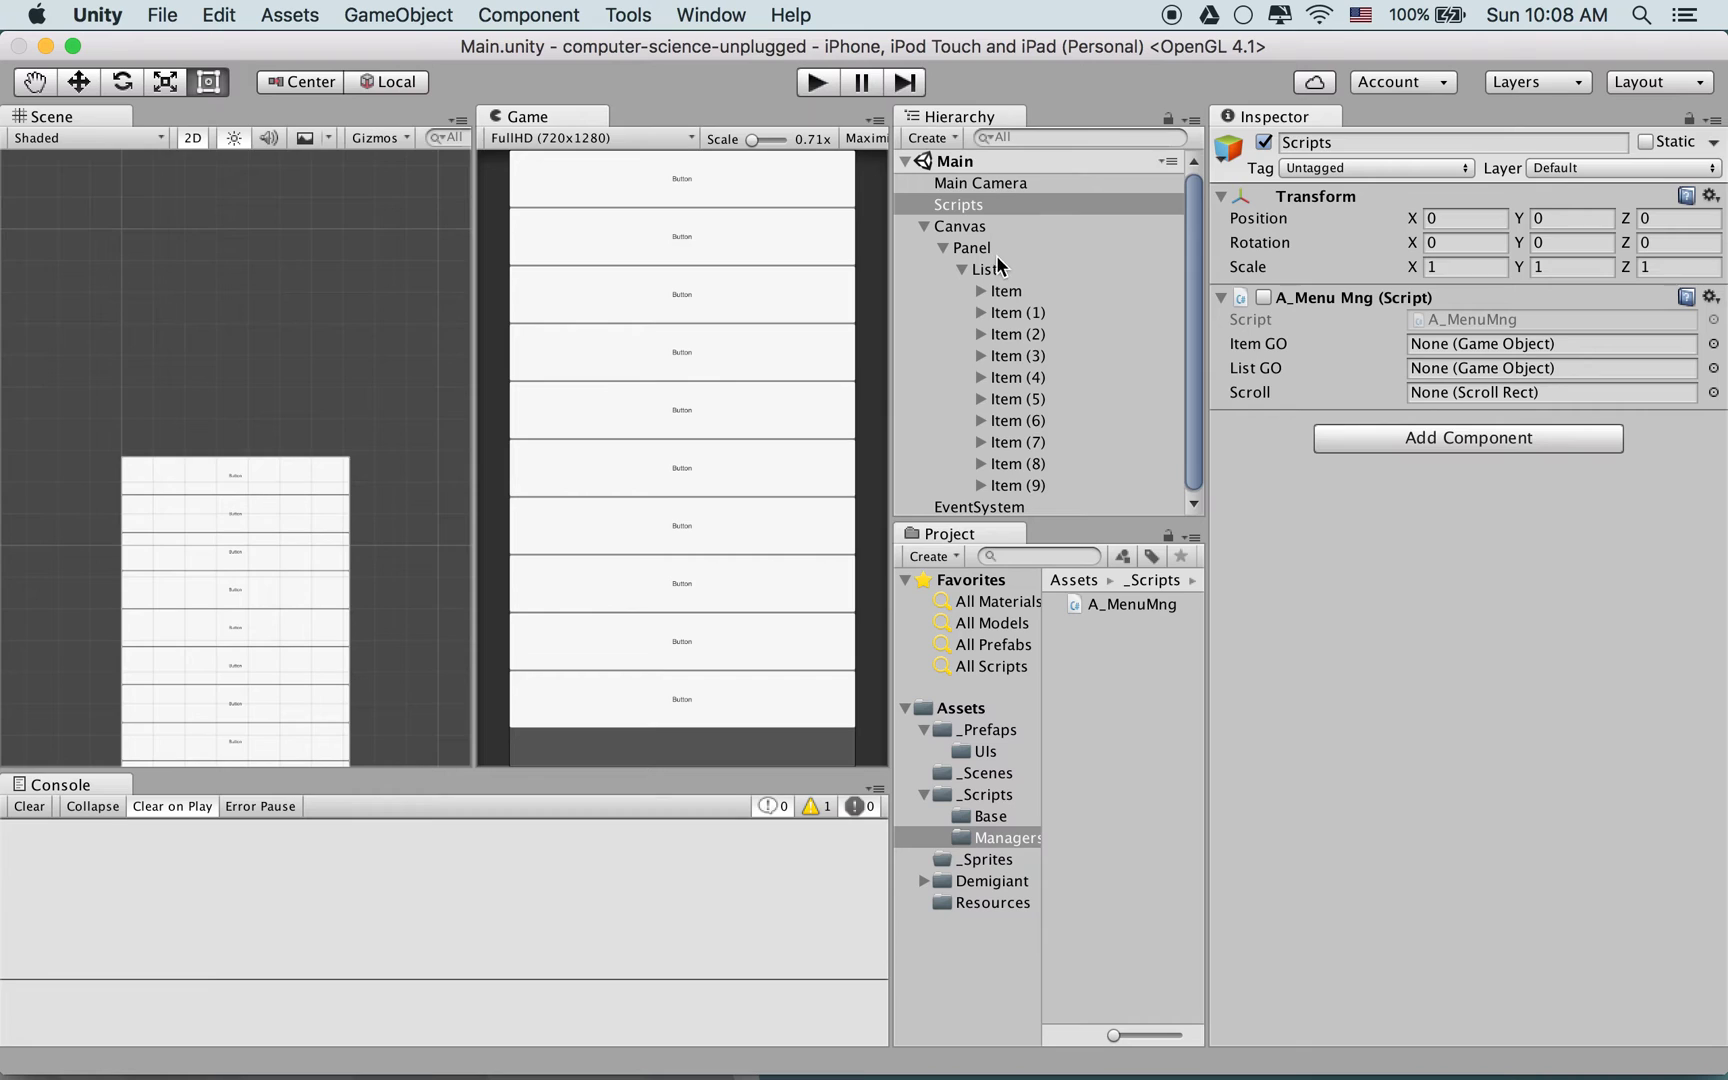
{"action": "left_click", "coordinate": [972, 248]}
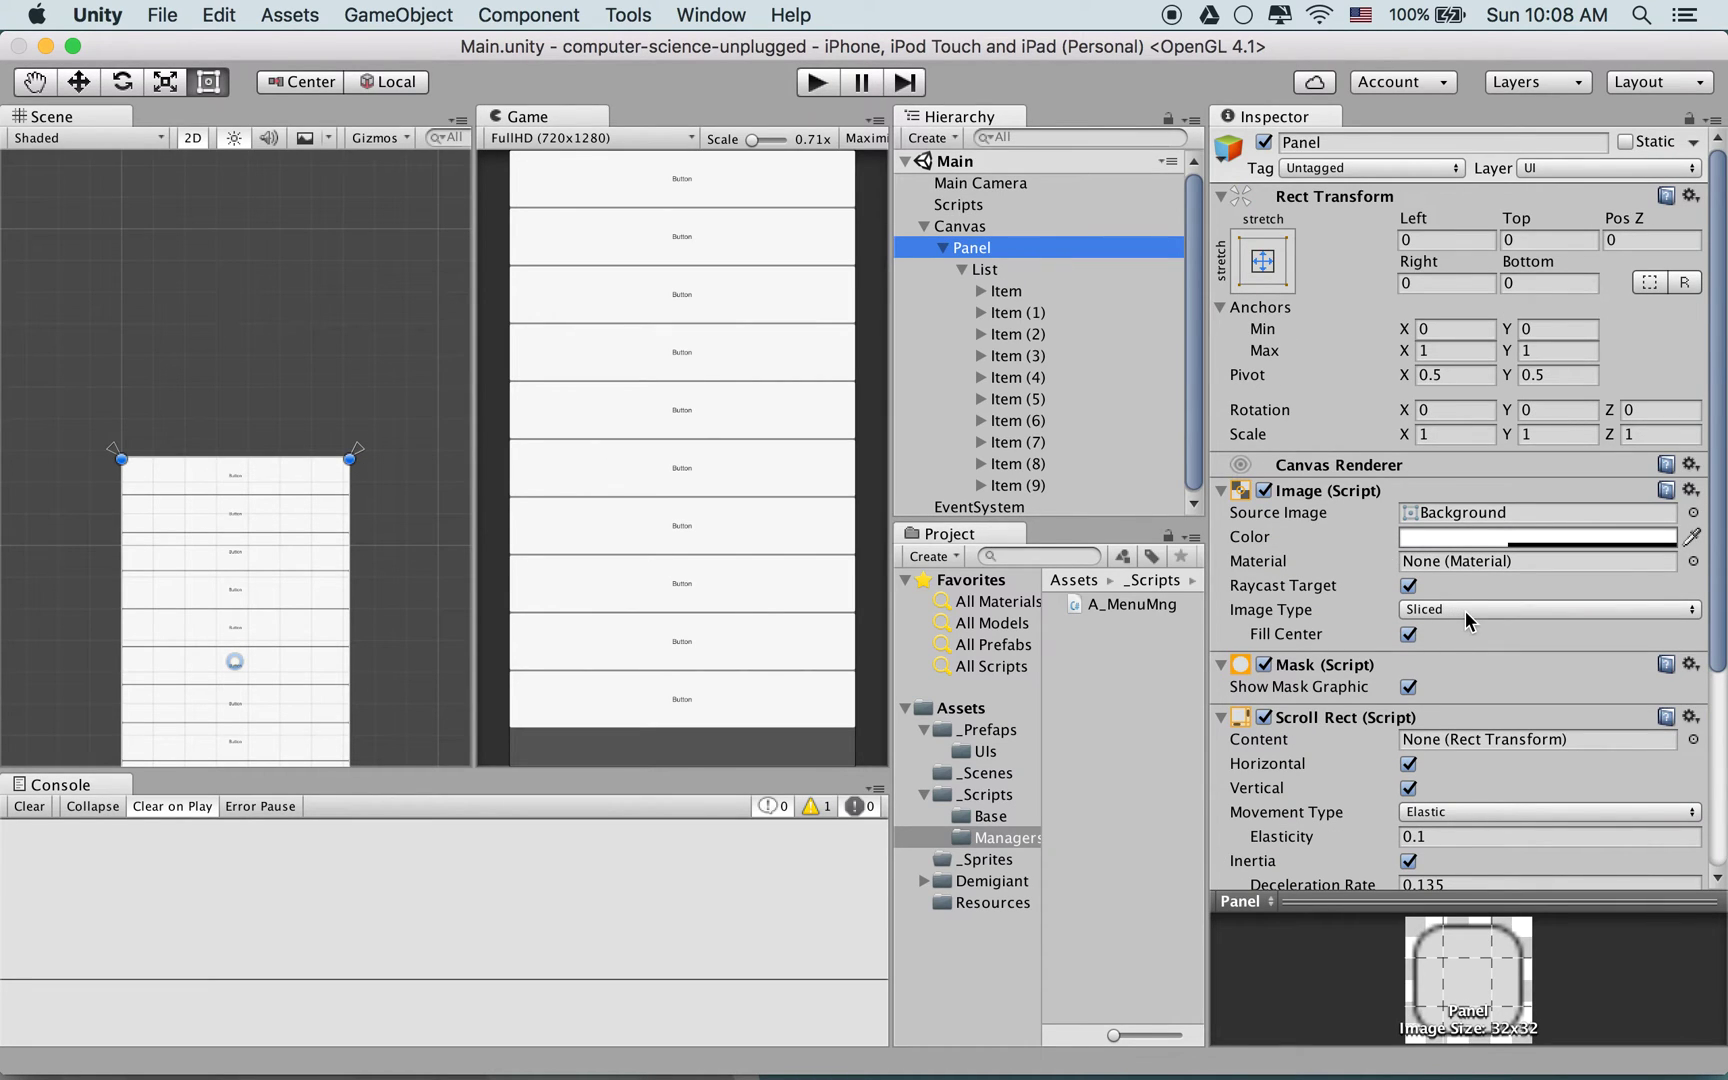
Uncheck Horizontal on the Panel's Scroll Rect, keeping Elastic movement, and save
{"action": "left_click", "coordinate": [1468, 612]}
{"action": "left_click", "coordinate": [1030, 268]}
{"action": "left_click", "coordinate": [972, 248]}
{"action": "scroll", "coordinate": [1355, 535], "scroll_direction": "down", "scroll_amount": 5}
{"action": "left_click", "coordinate": [1460, 603]}
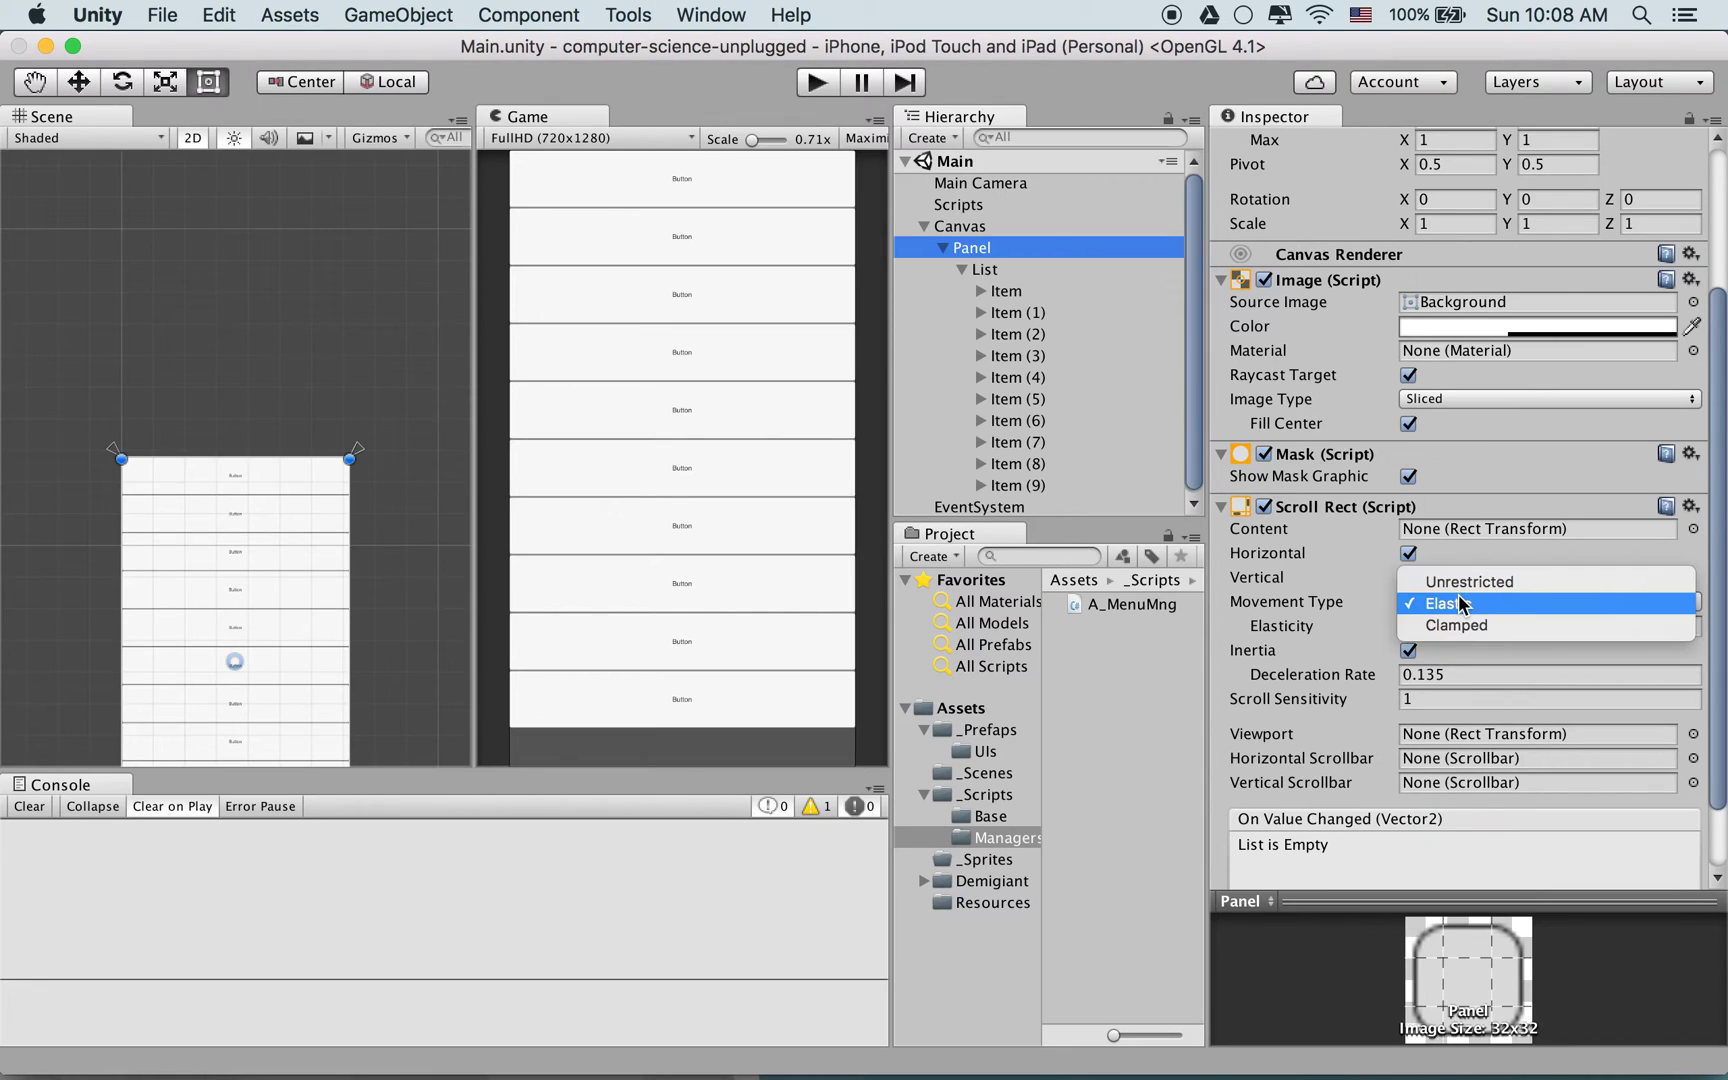
{"action": "left_click", "coordinate": [1480, 606]}
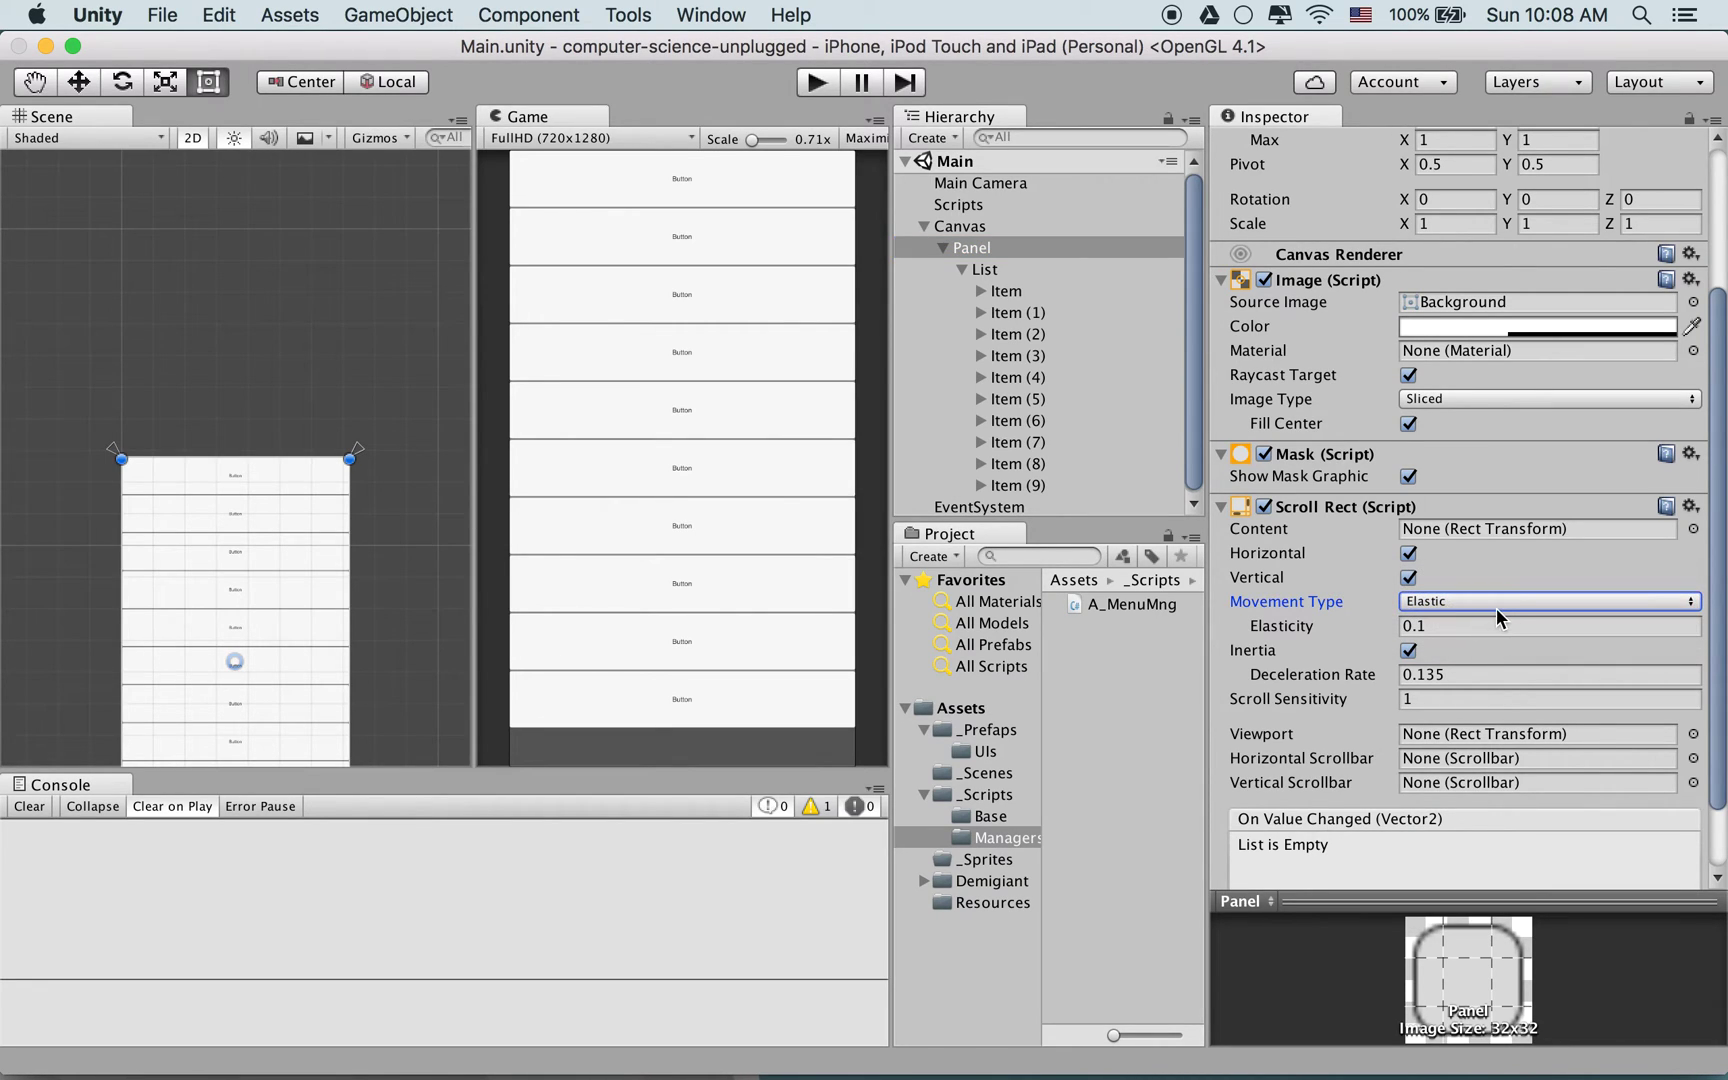
{"action": "left_click", "coordinate": [1408, 553]}
{"action": "key", "text": "super+s"}
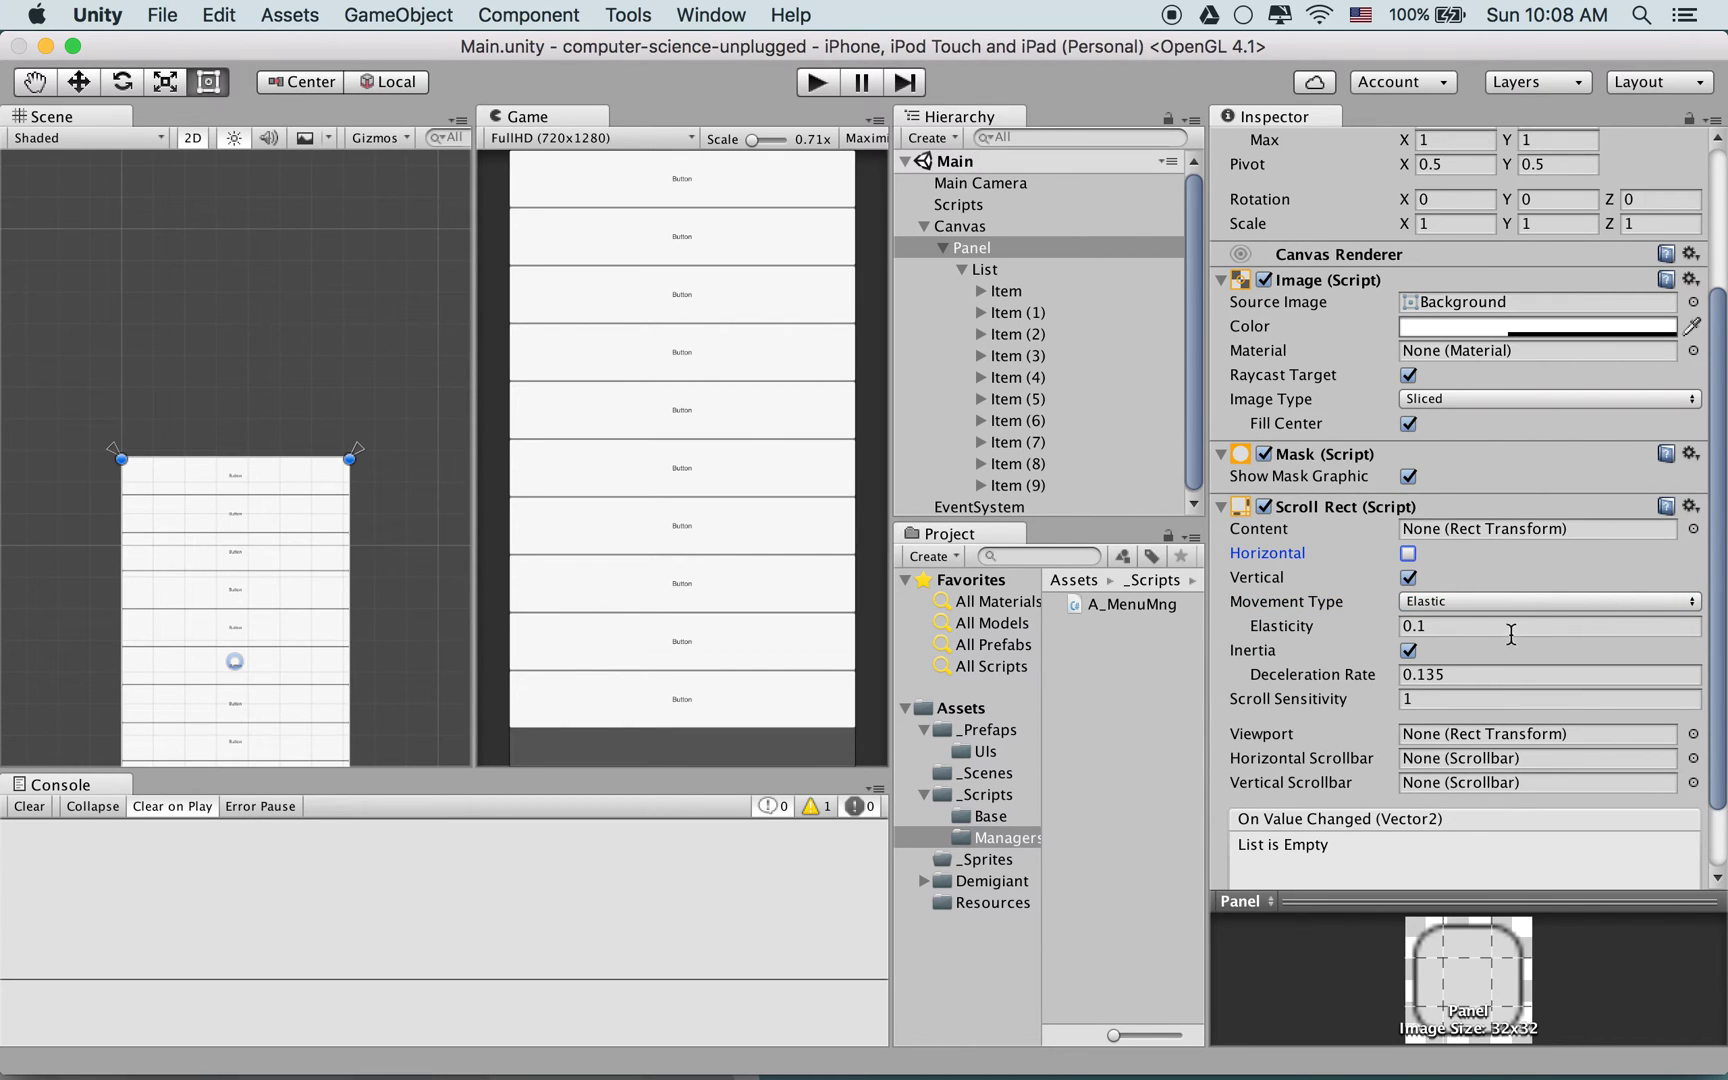
{"action": "scroll", "coordinate": [353, 380], "scroll_direction": "down", "scroll_amount": 5}
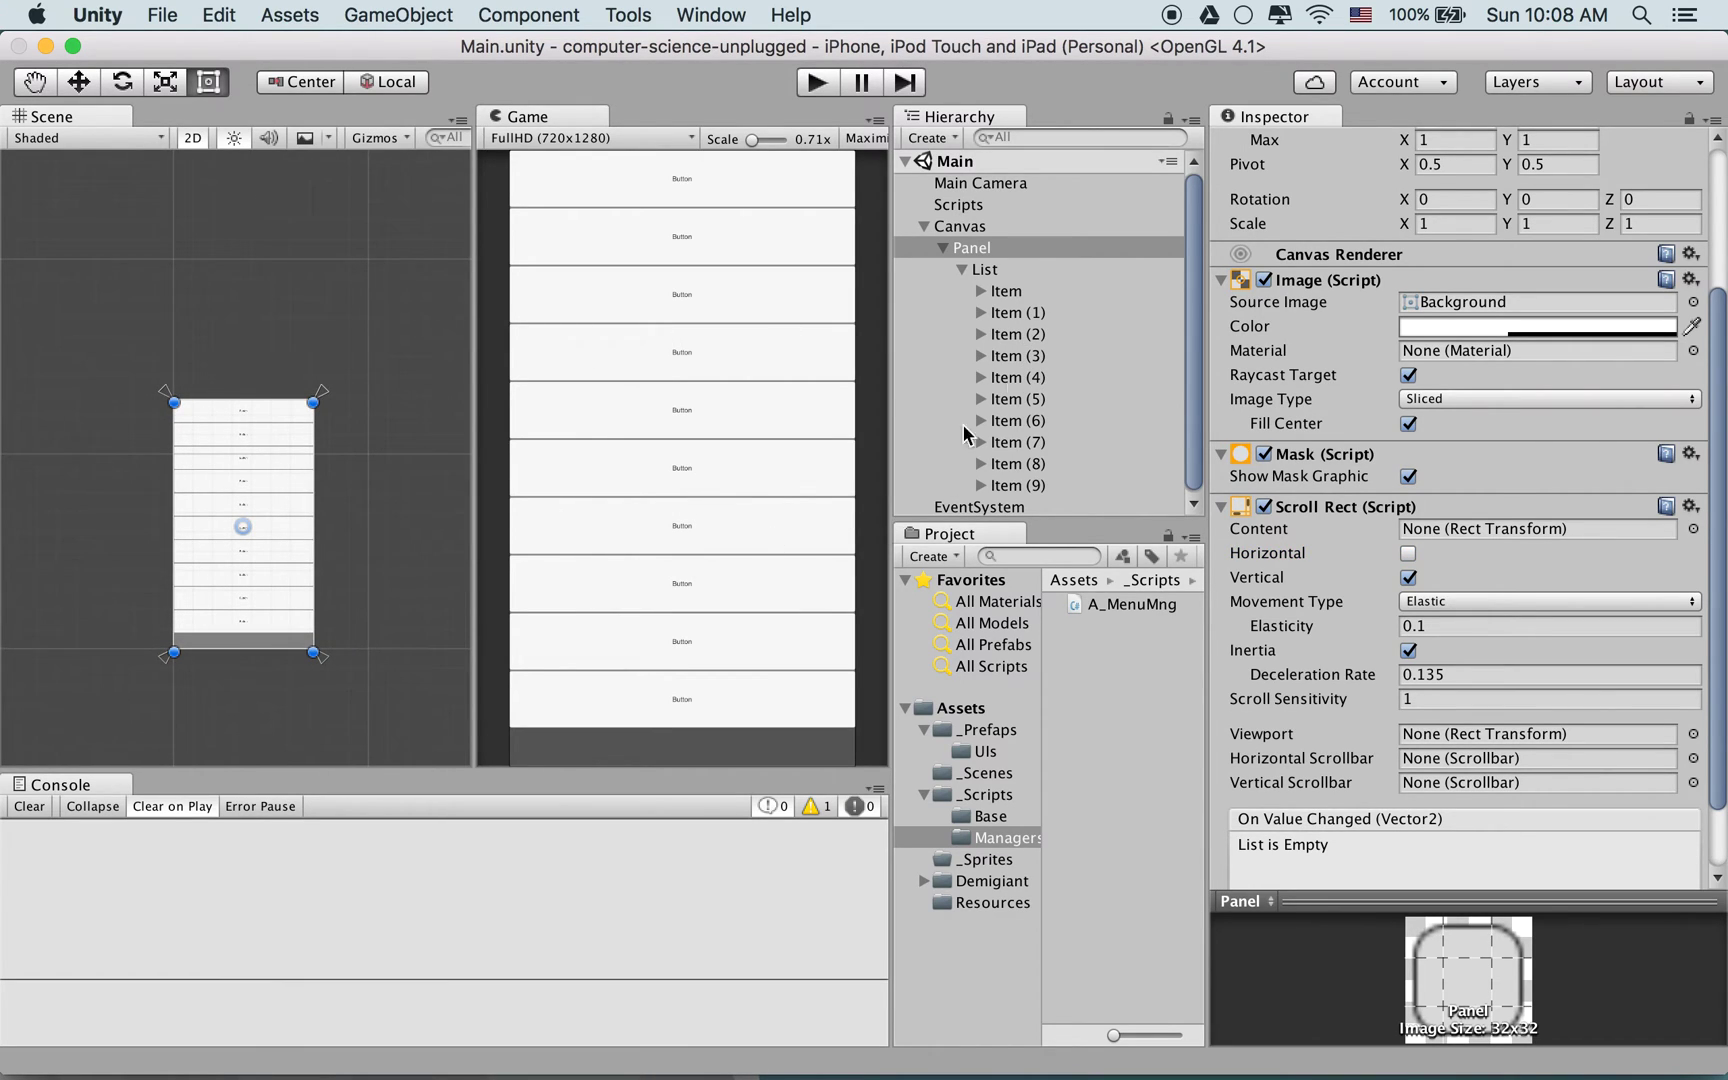
{"action": "left_click", "coordinate": [1019, 486]}
Duplicate Item (9) up to Item (15), re-anchor List top-stretch, and play
{"action": "key", "text": "super+d"}
{"action": "key", "text": "super+d"}
{"action": "key", "text": "super+d"}
{"action": "key", "text": "super+d"}
{"action": "key", "text": "super+d"}
{"action": "key", "text": "super+d"}
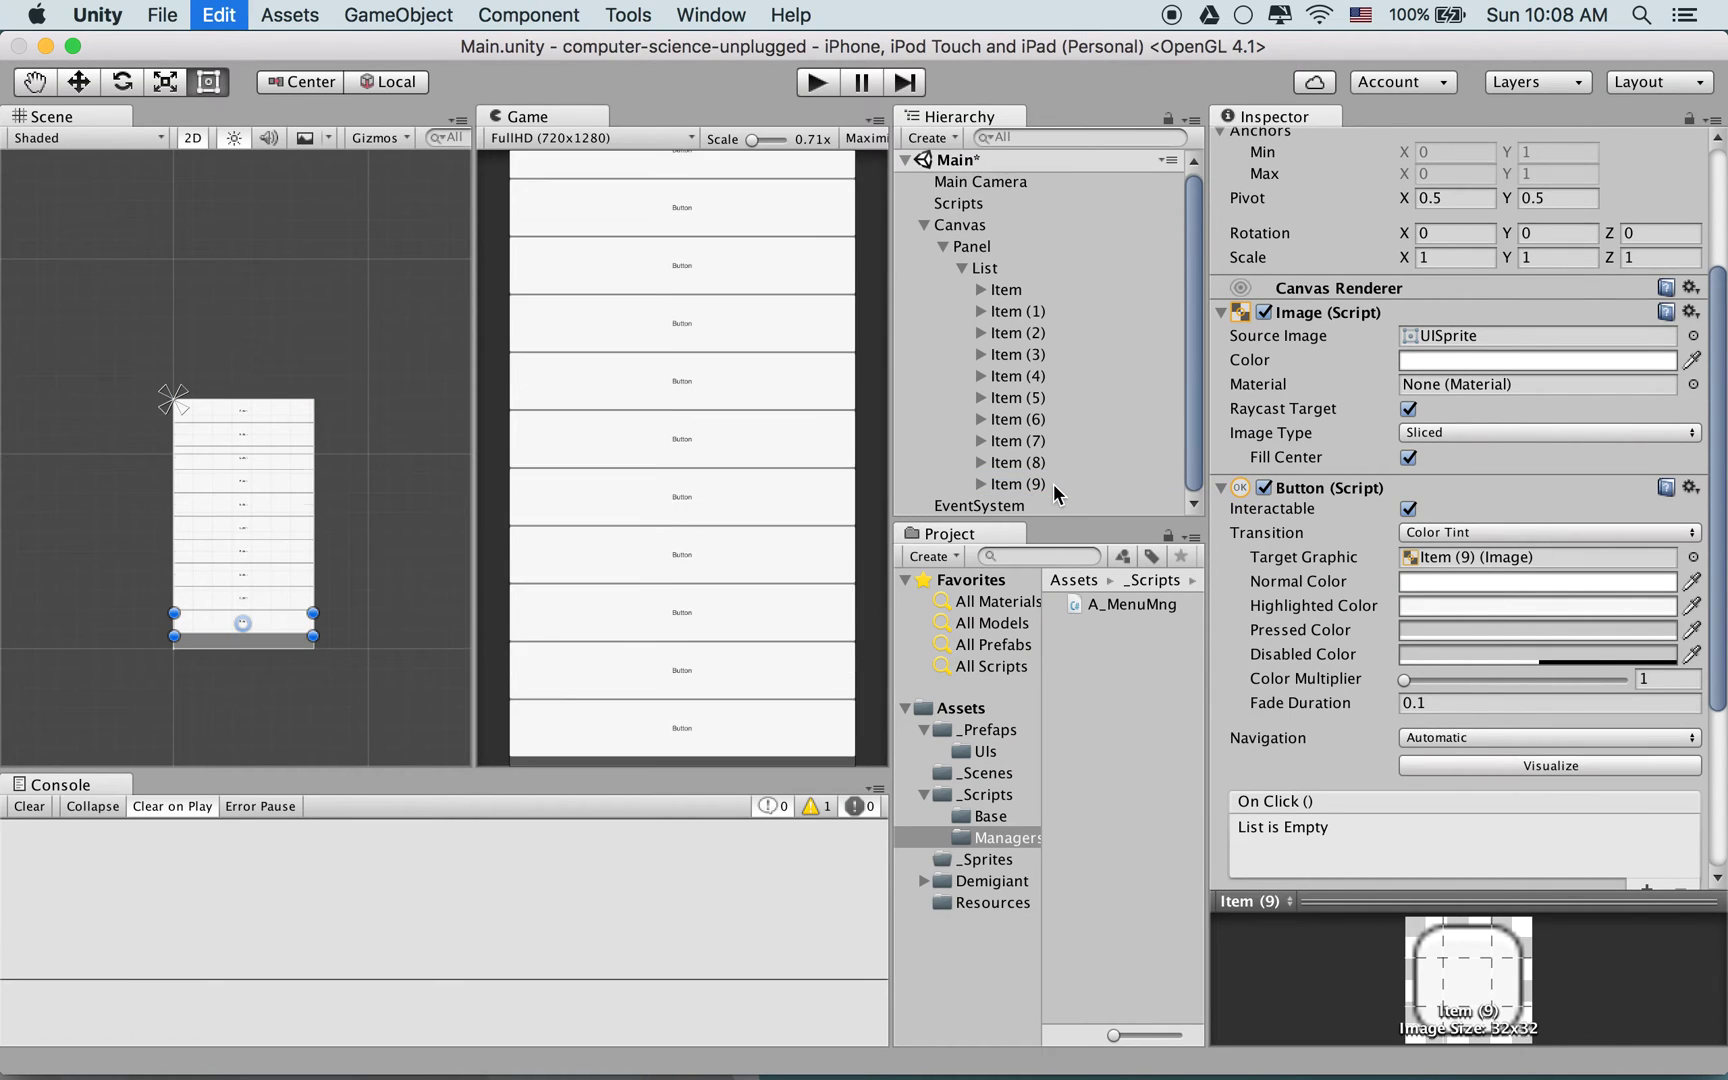
{"action": "key", "text": "super+s"}
{"action": "scroll", "coordinate": [1045, 360], "scroll_direction": "up", "scroll_amount": 5}
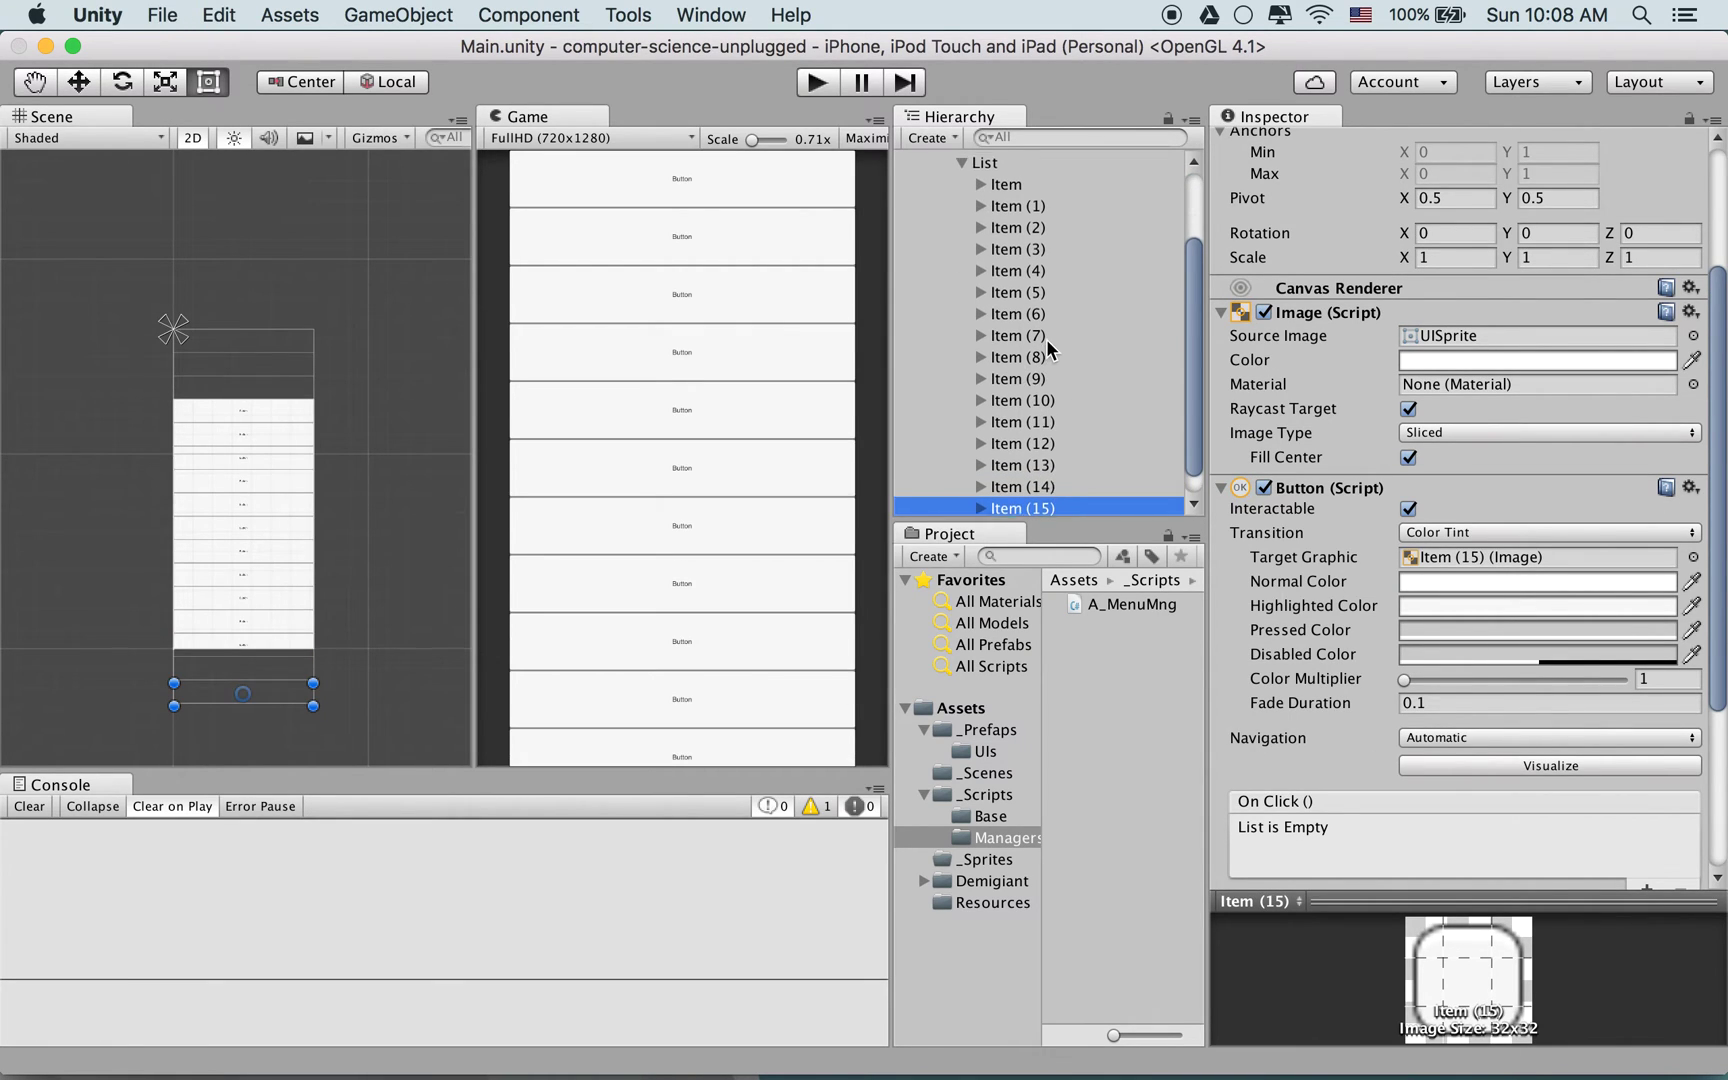
{"action": "left_click", "coordinate": [1058, 270]}
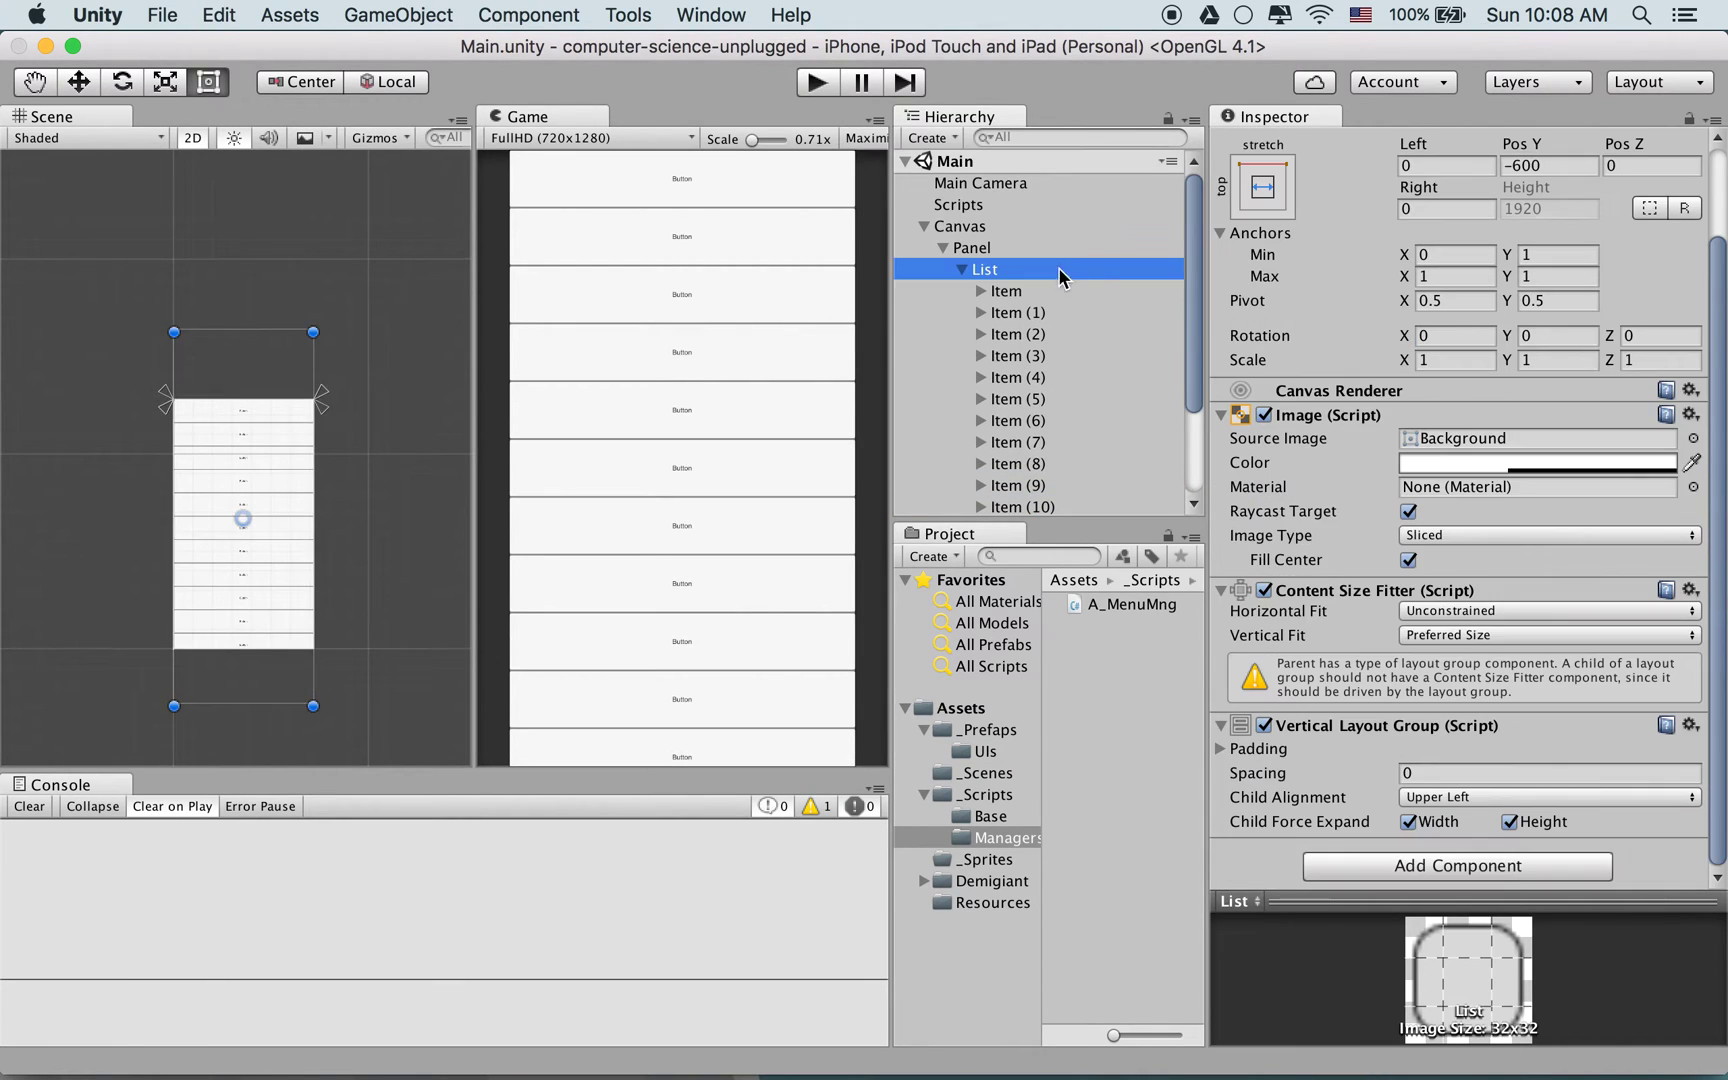
{"action": "left_click", "coordinate": [1283, 204]}
{"action": "left_click", "coordinate": [1551, 399], "text": "alt"}
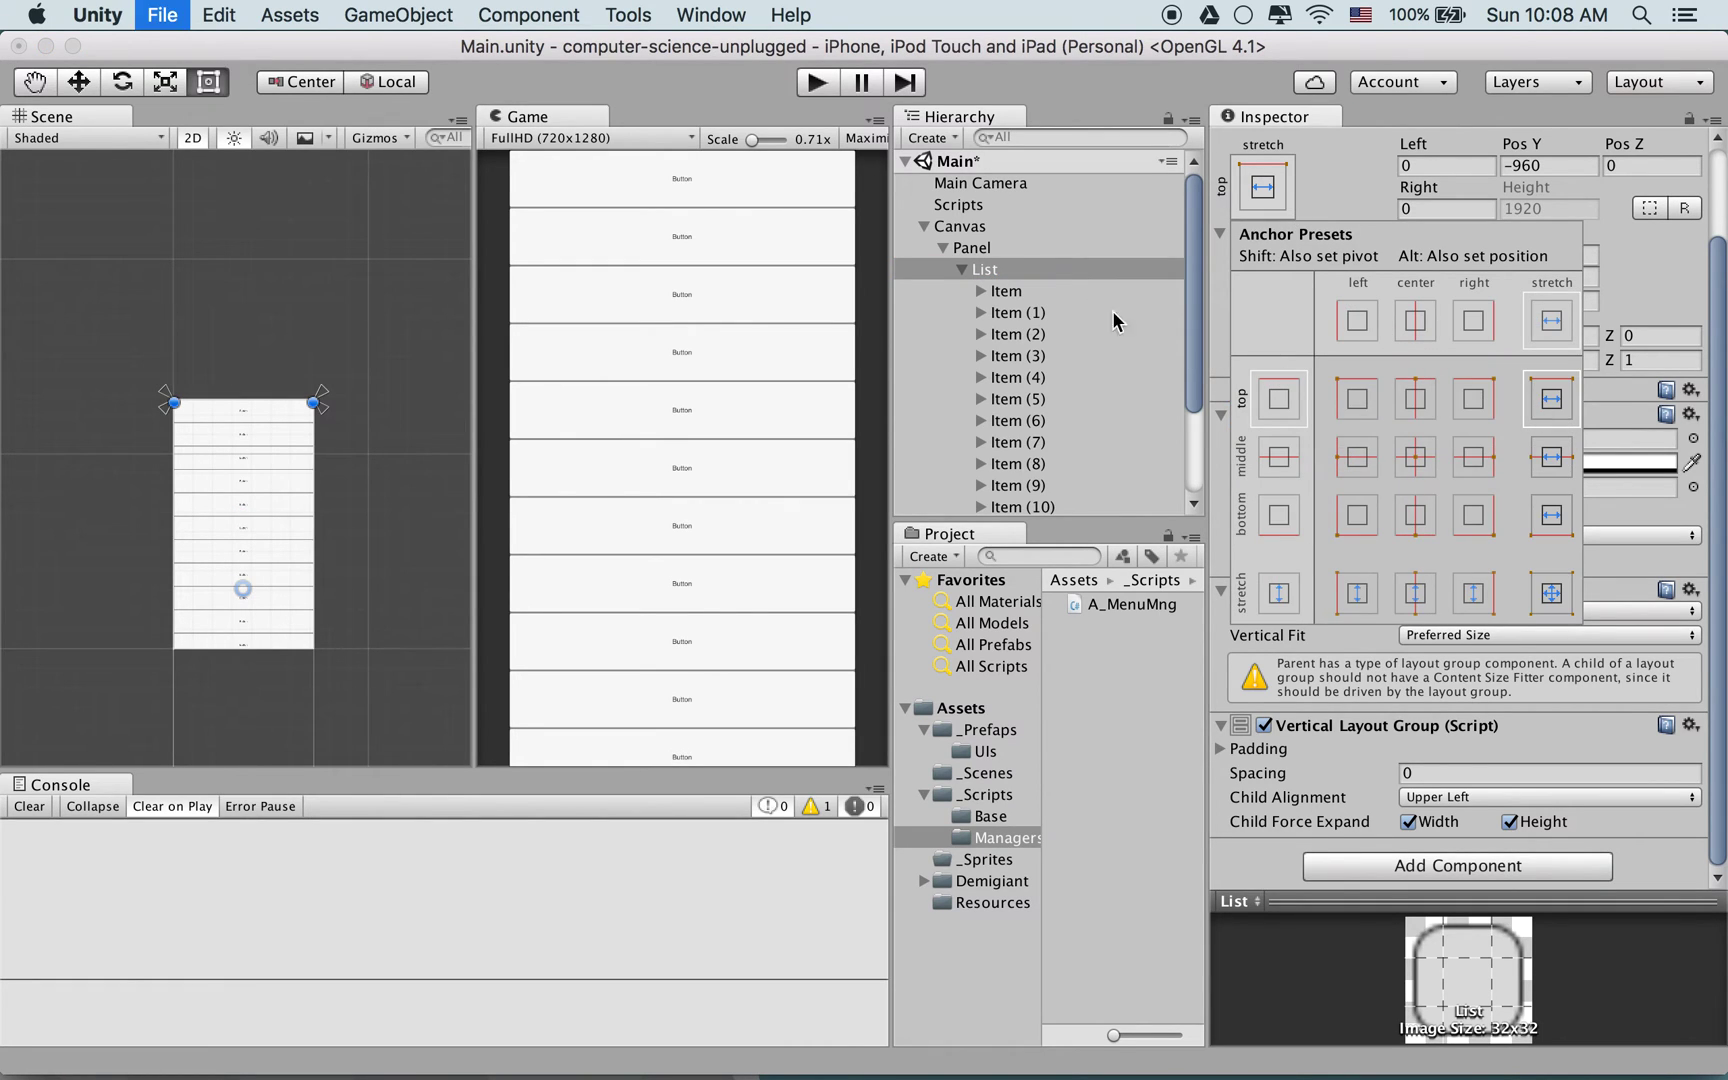
{"action": "left_click", "coordinate": [816, 82]}
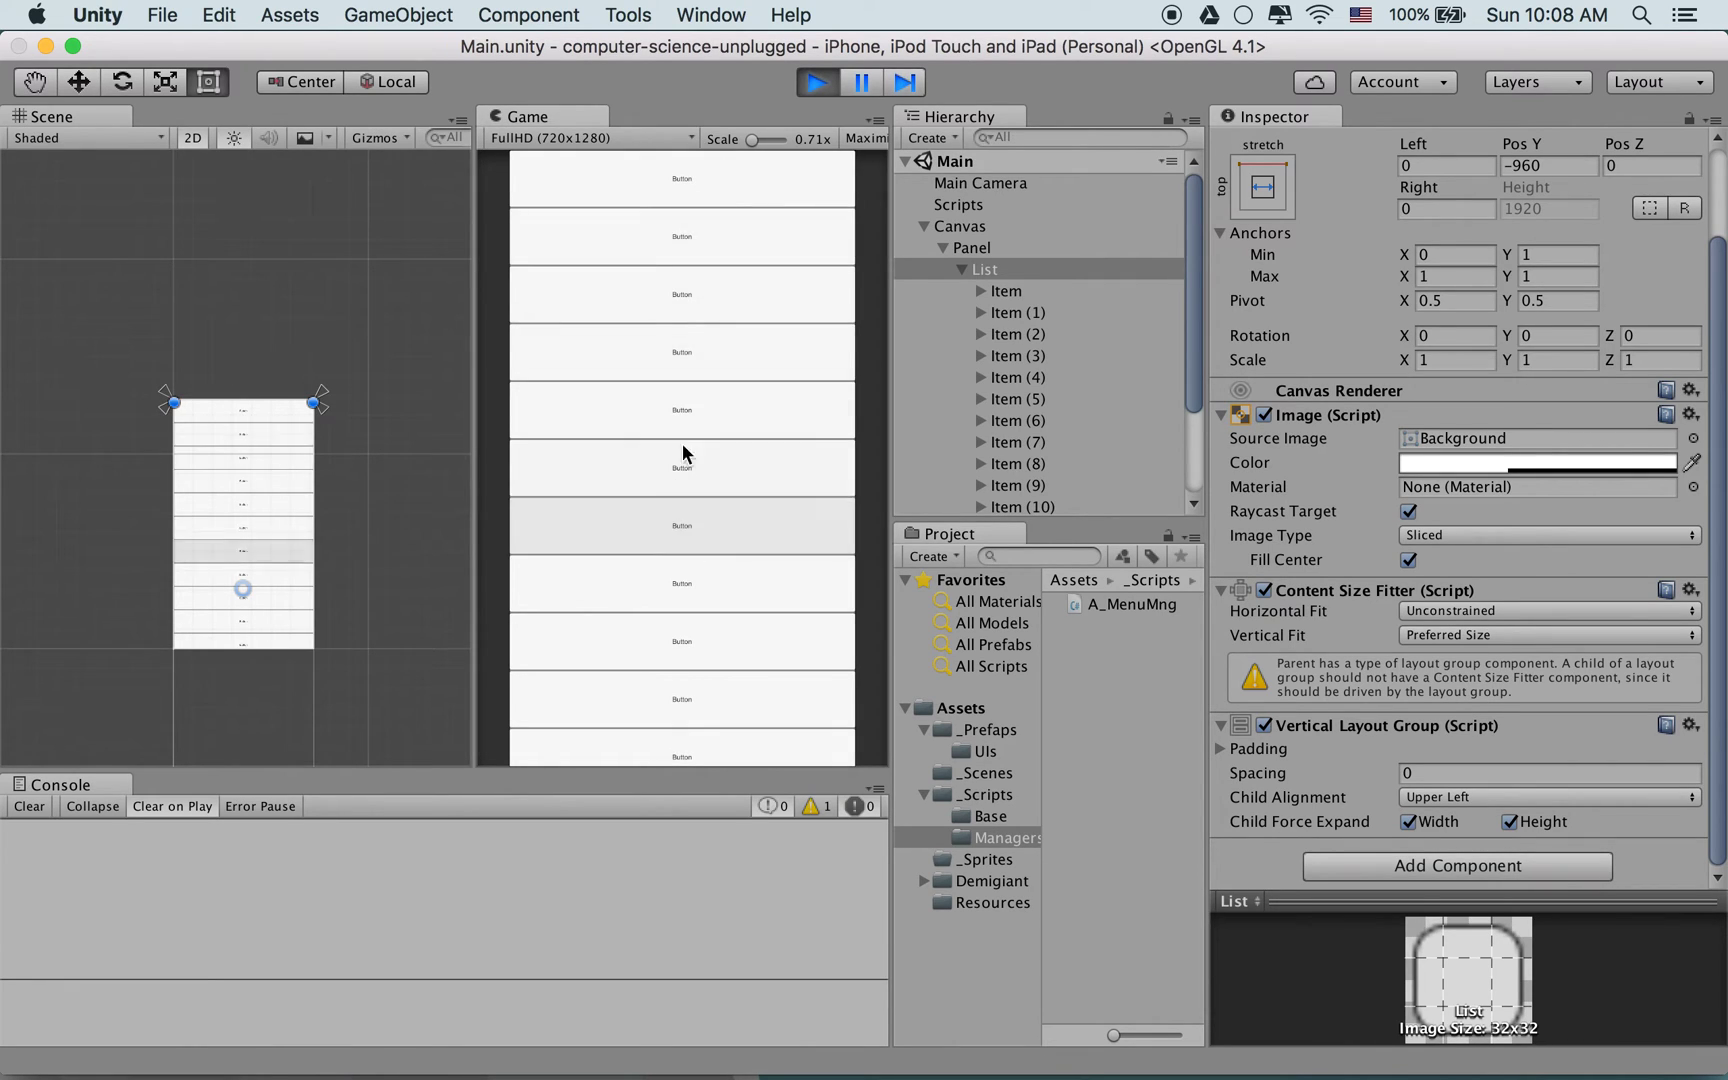
Untick the Panel's Show Mask Graphic during play, then stop the game
{"action": "left_click", "coordinate": [1034, 250]}
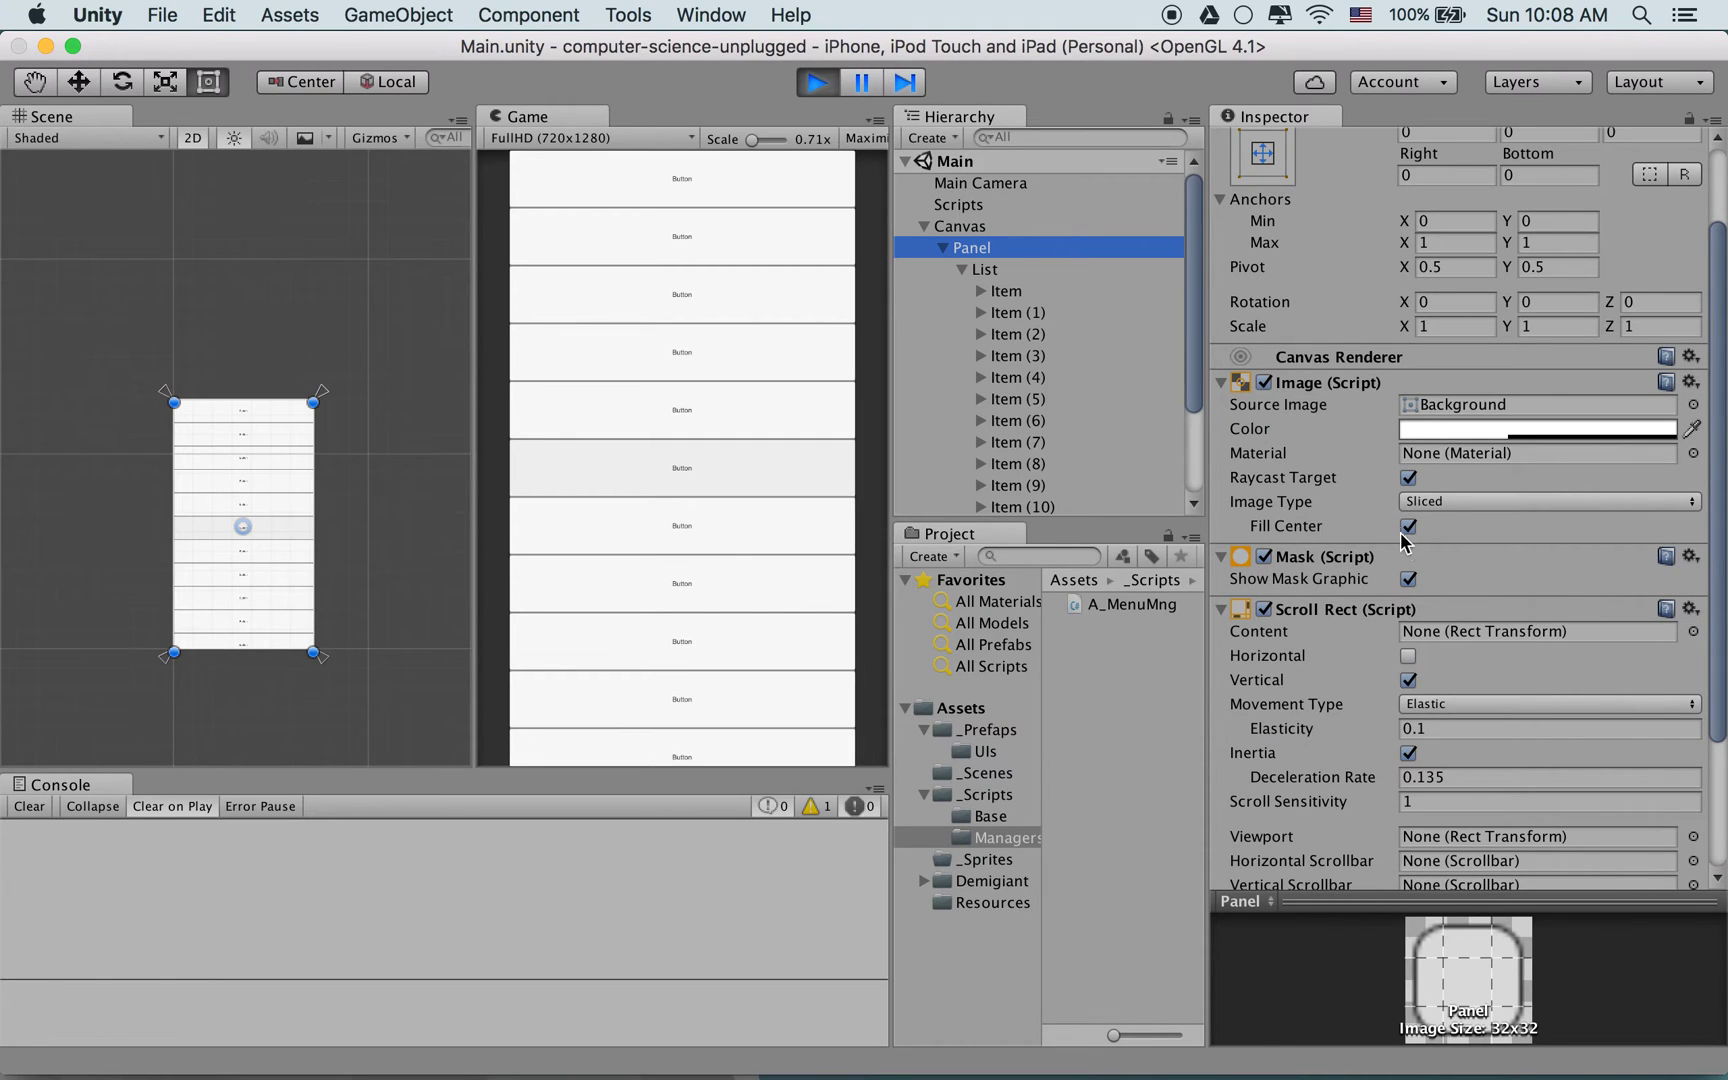
{"action": "scroll", "coordinate": [1450, 615], "scroll_direction": "down", "scroll_amount": 2}
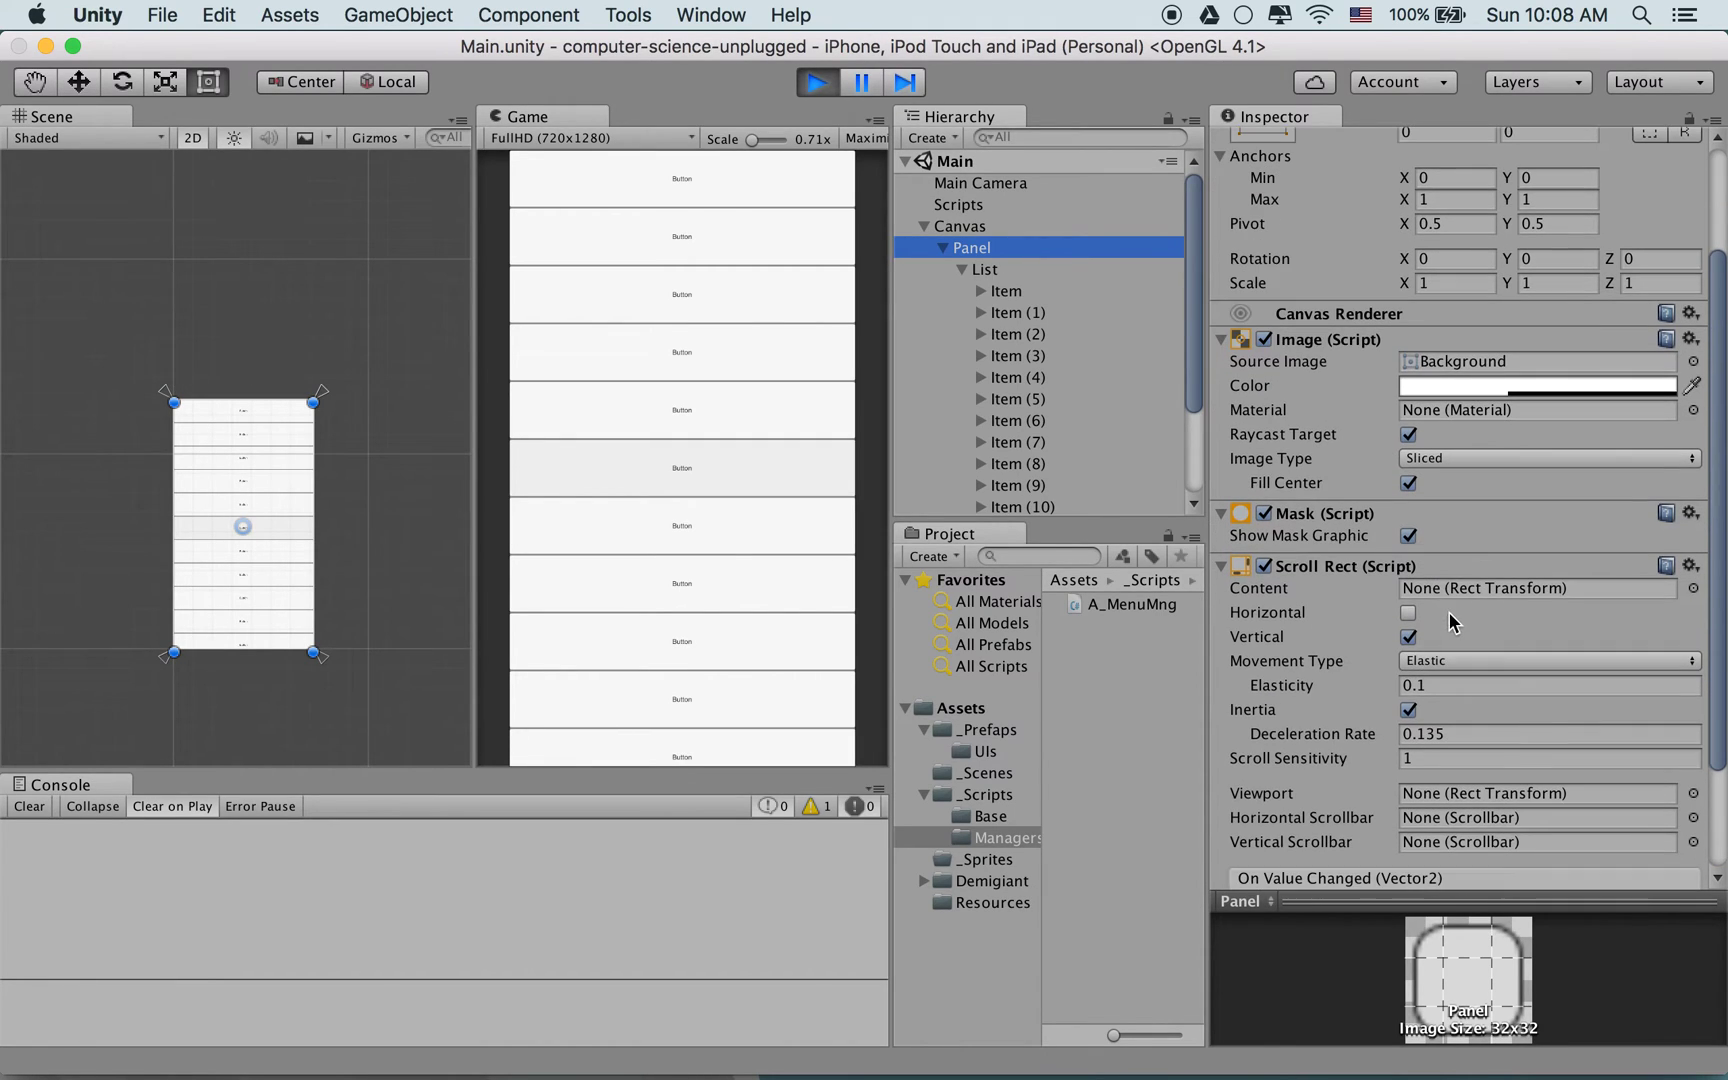
{"action": "scroll", "coordinate": [1465, 614], "scroll_direction": "down", "scroll_amount": 5}
{"action": "scroll", "coordinate": [1440, 605], "scroll_direction": "up", "scroll_amount": 10}
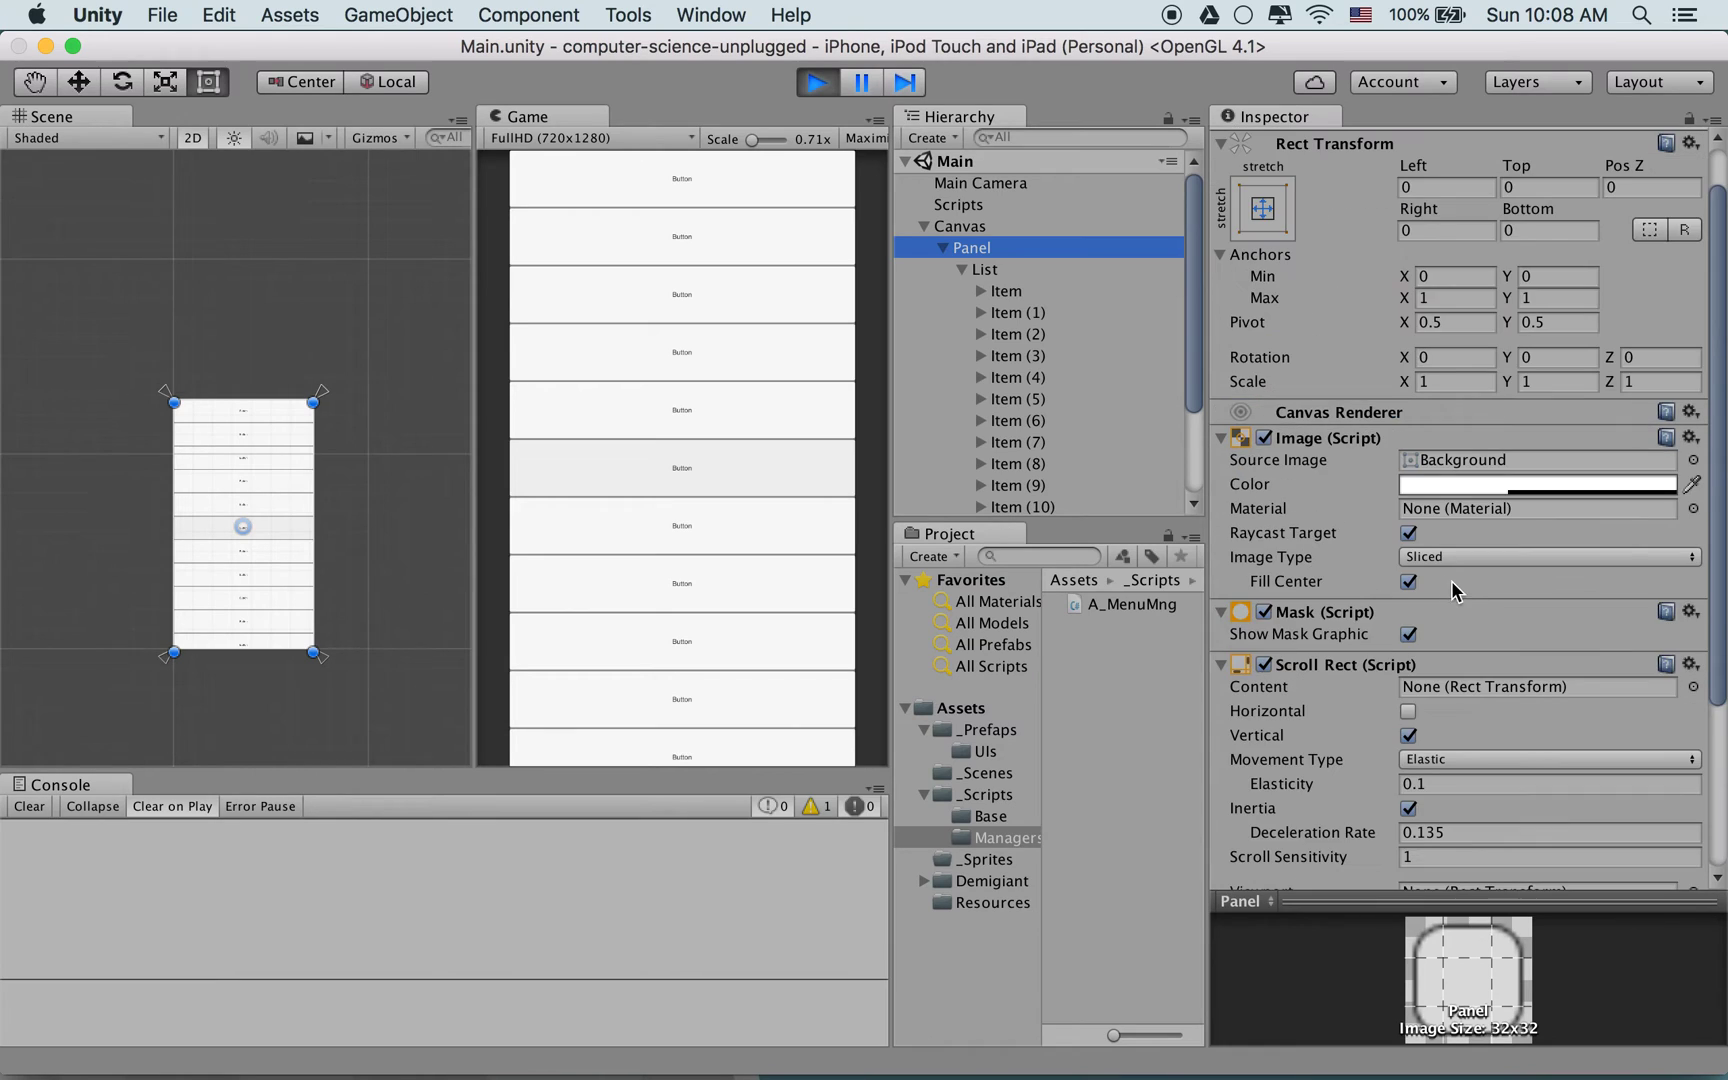
{"action": "left_click", "coordinate": [1408, 635]}
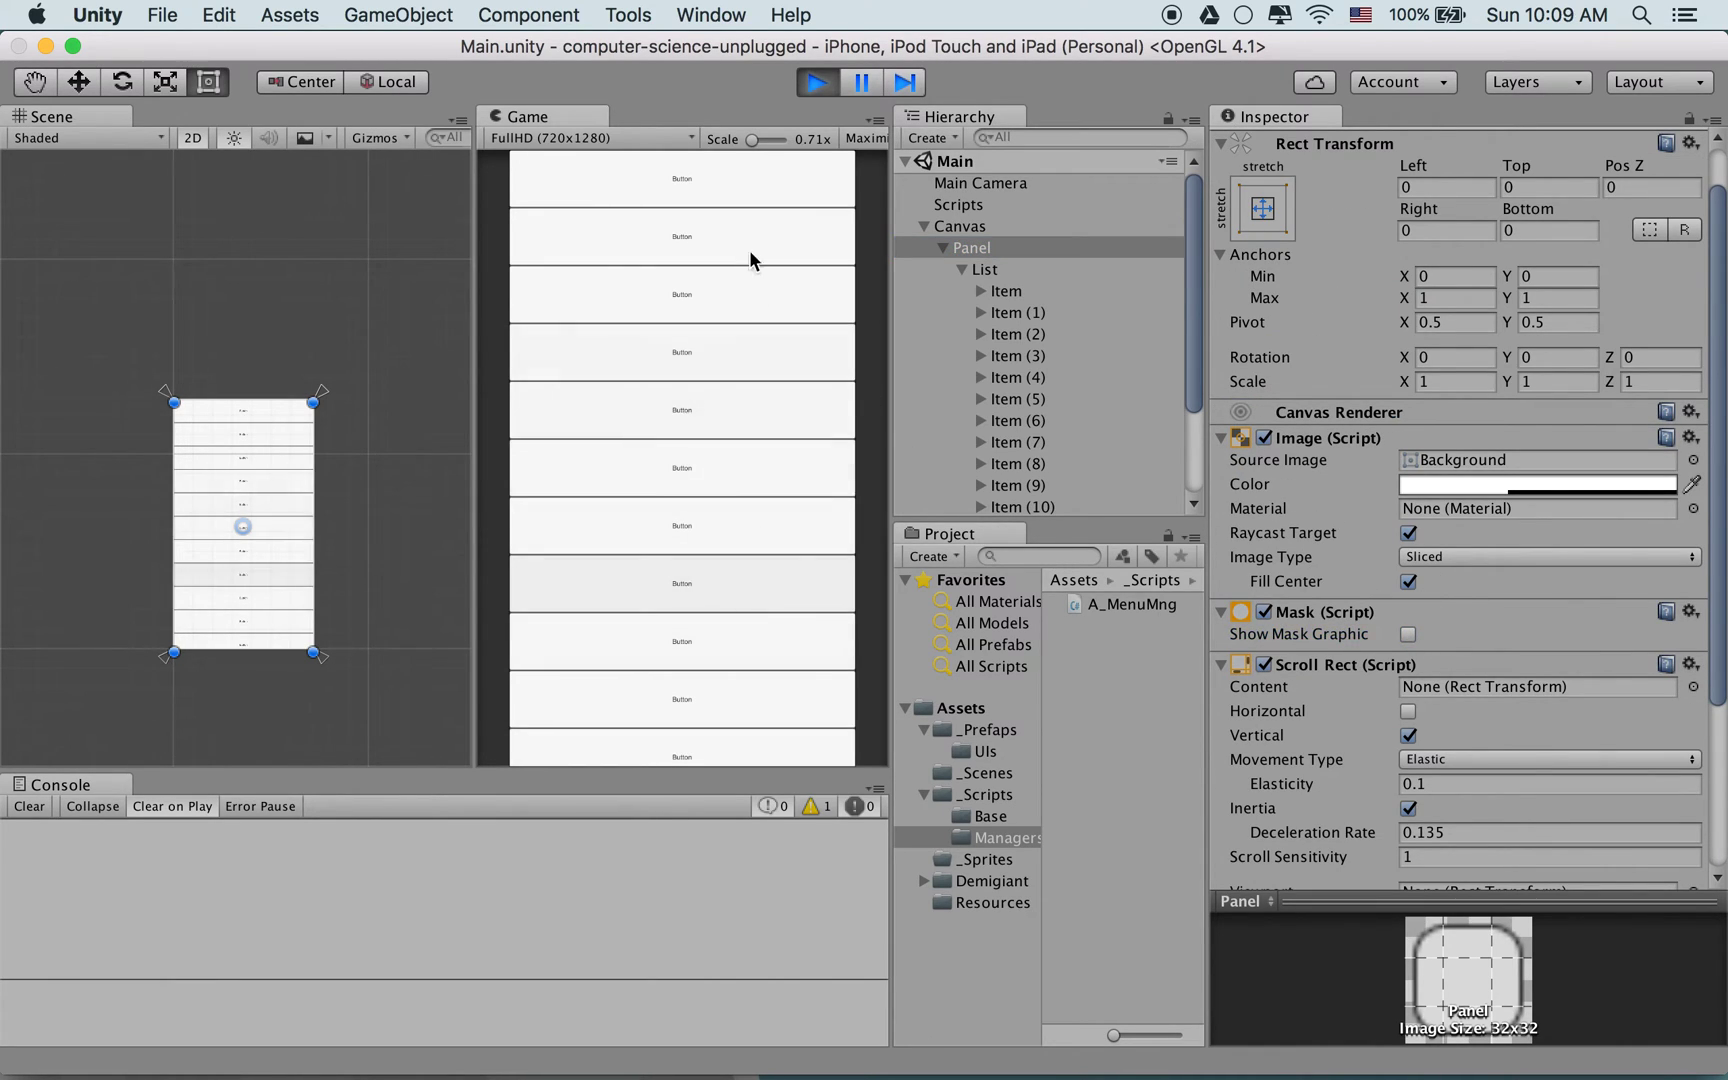
{"action": "left_click", "coordinate": [815, 82]}
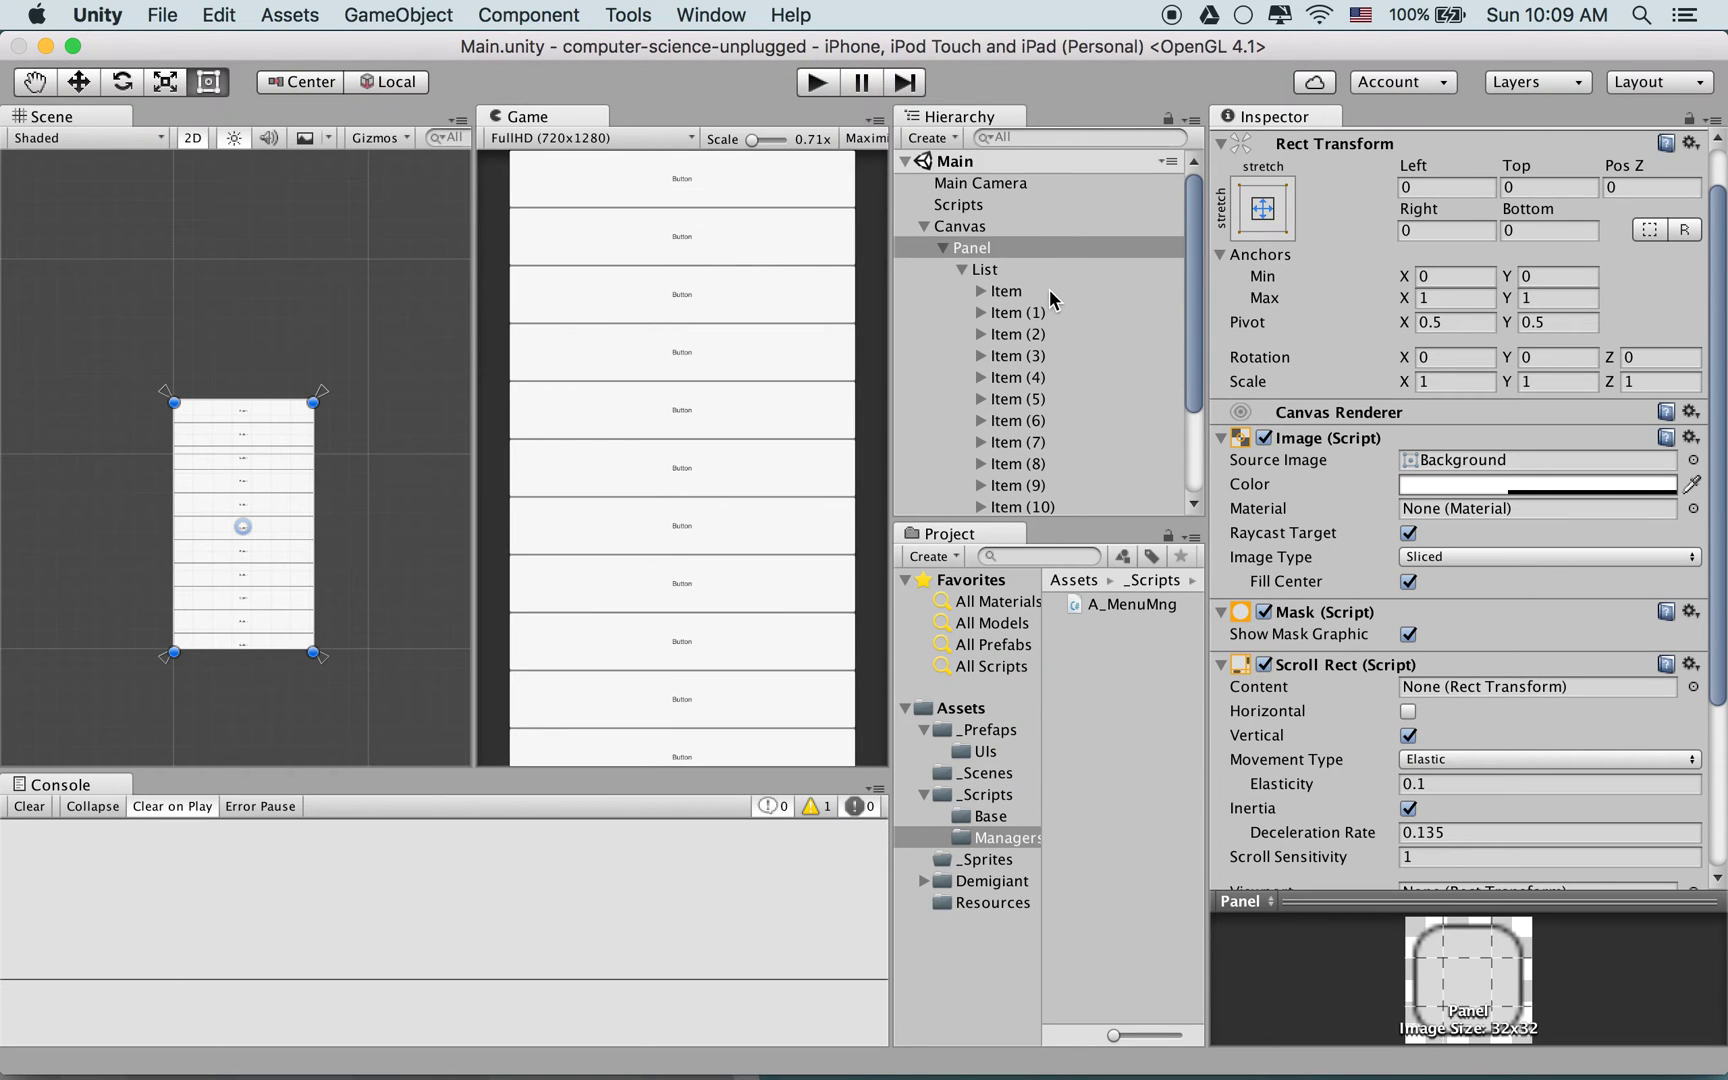
Assign List to the Panel's Scroll Rect Content field and save the scene
{"action": "left_click", "coordinate": [1021, 252]}
{"action": "left_click", "coordinate": [1021, 272]}
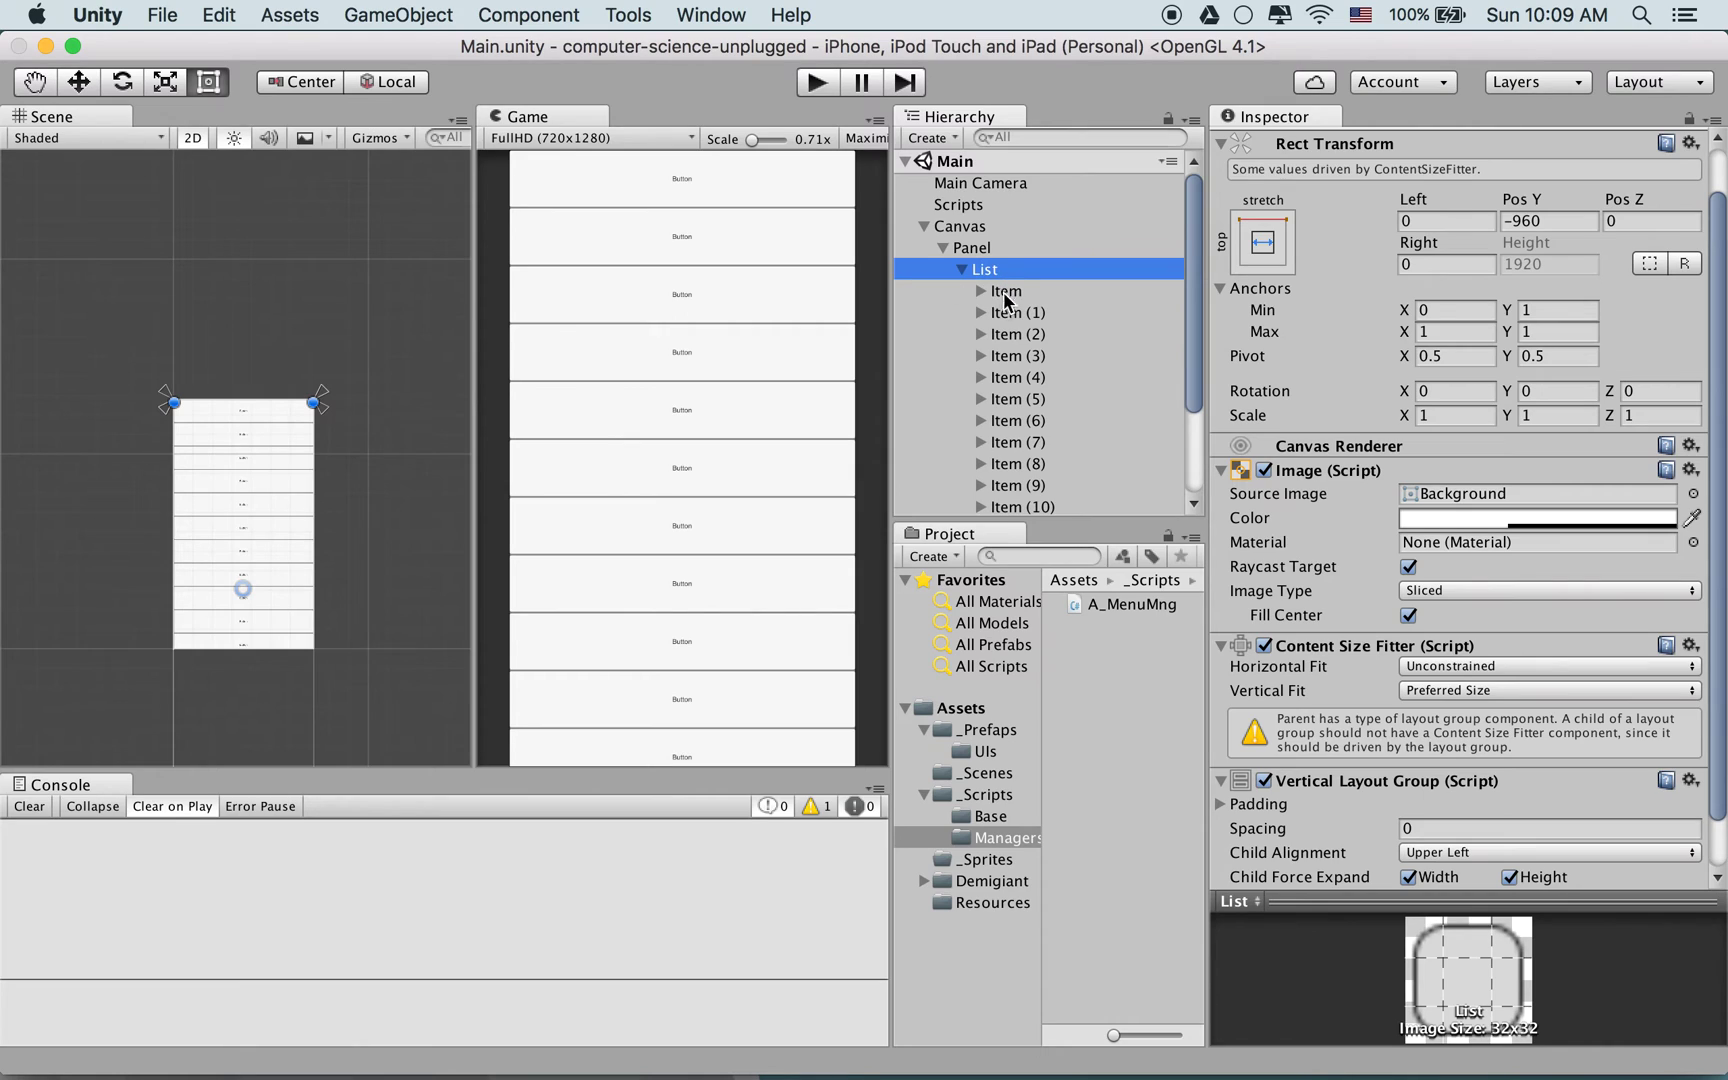
{"action": "scroll", "coordinate": [1003, 297], "scroll_direction": "down", "scroll_amount": 3}
{"action": "scroll", "coordinate": [255, 301], "scroll_direction": "down", "scroll_amount": 3}
{"action": "scroll", "coordinate": [1053, 232], "scroll_direction": "up", "scroll_amount": 2}
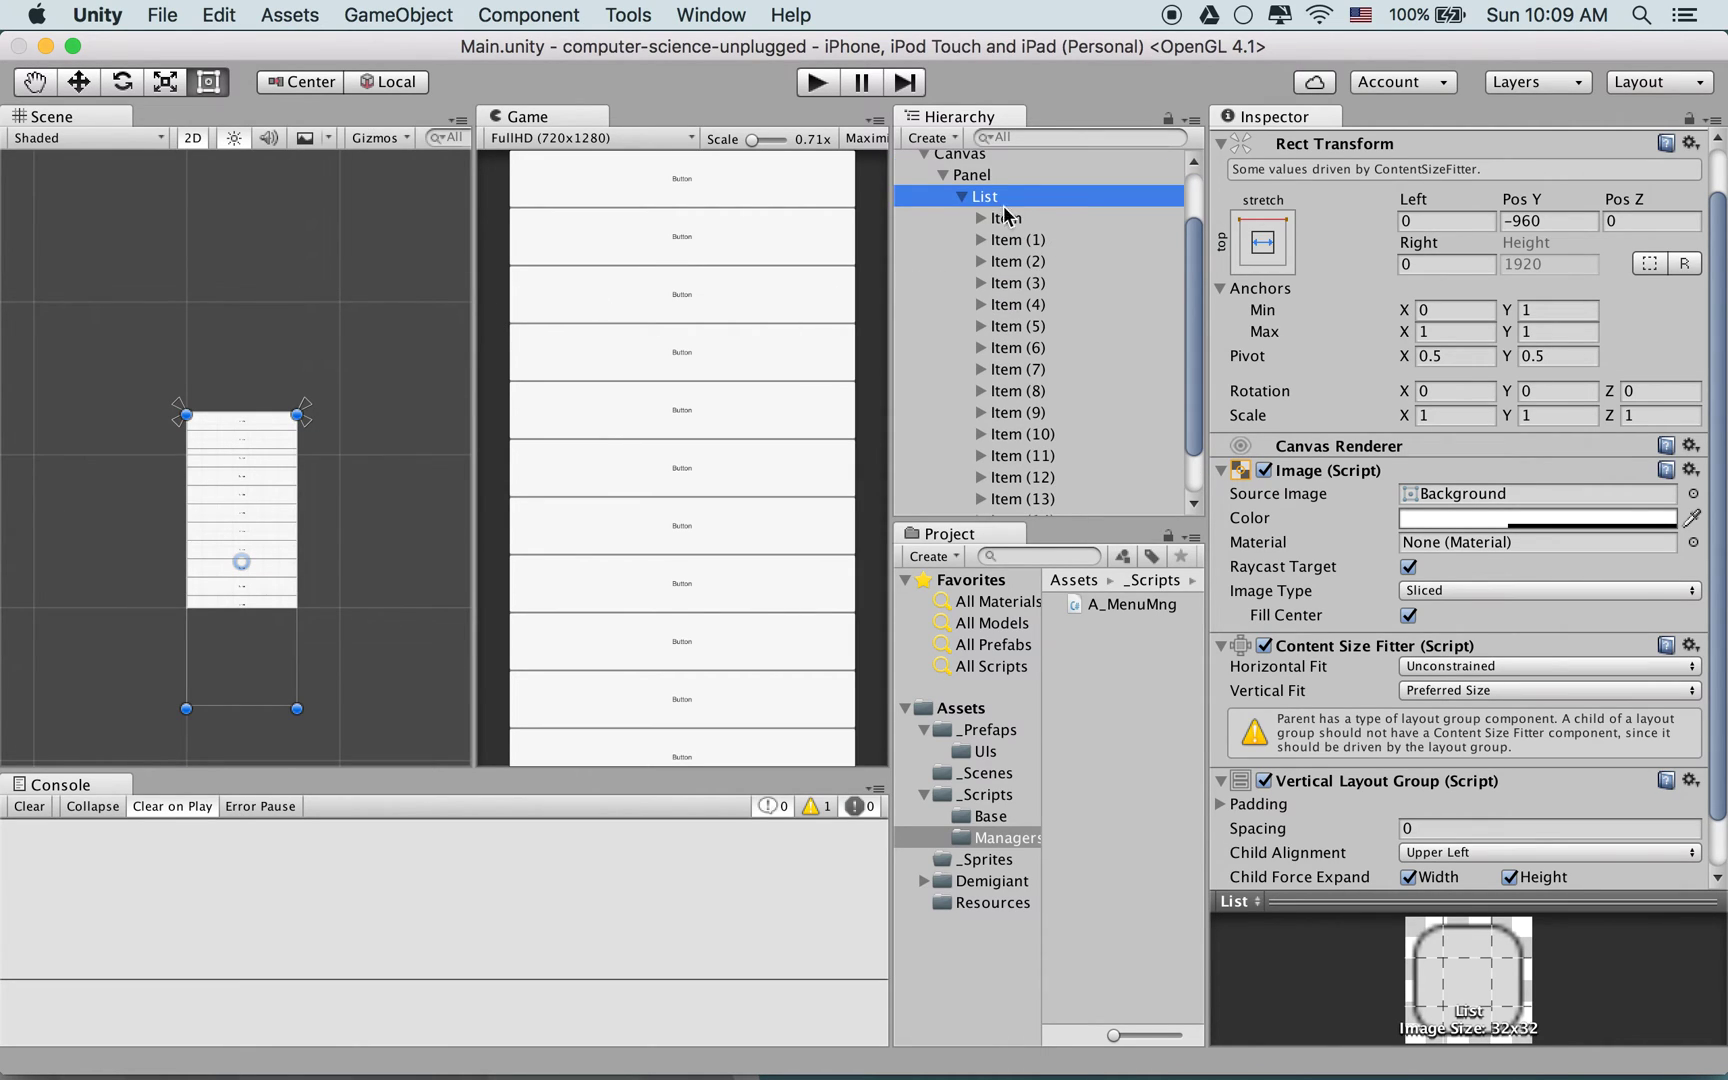
{"action": "left_click", "coordinate": [995, 198]}
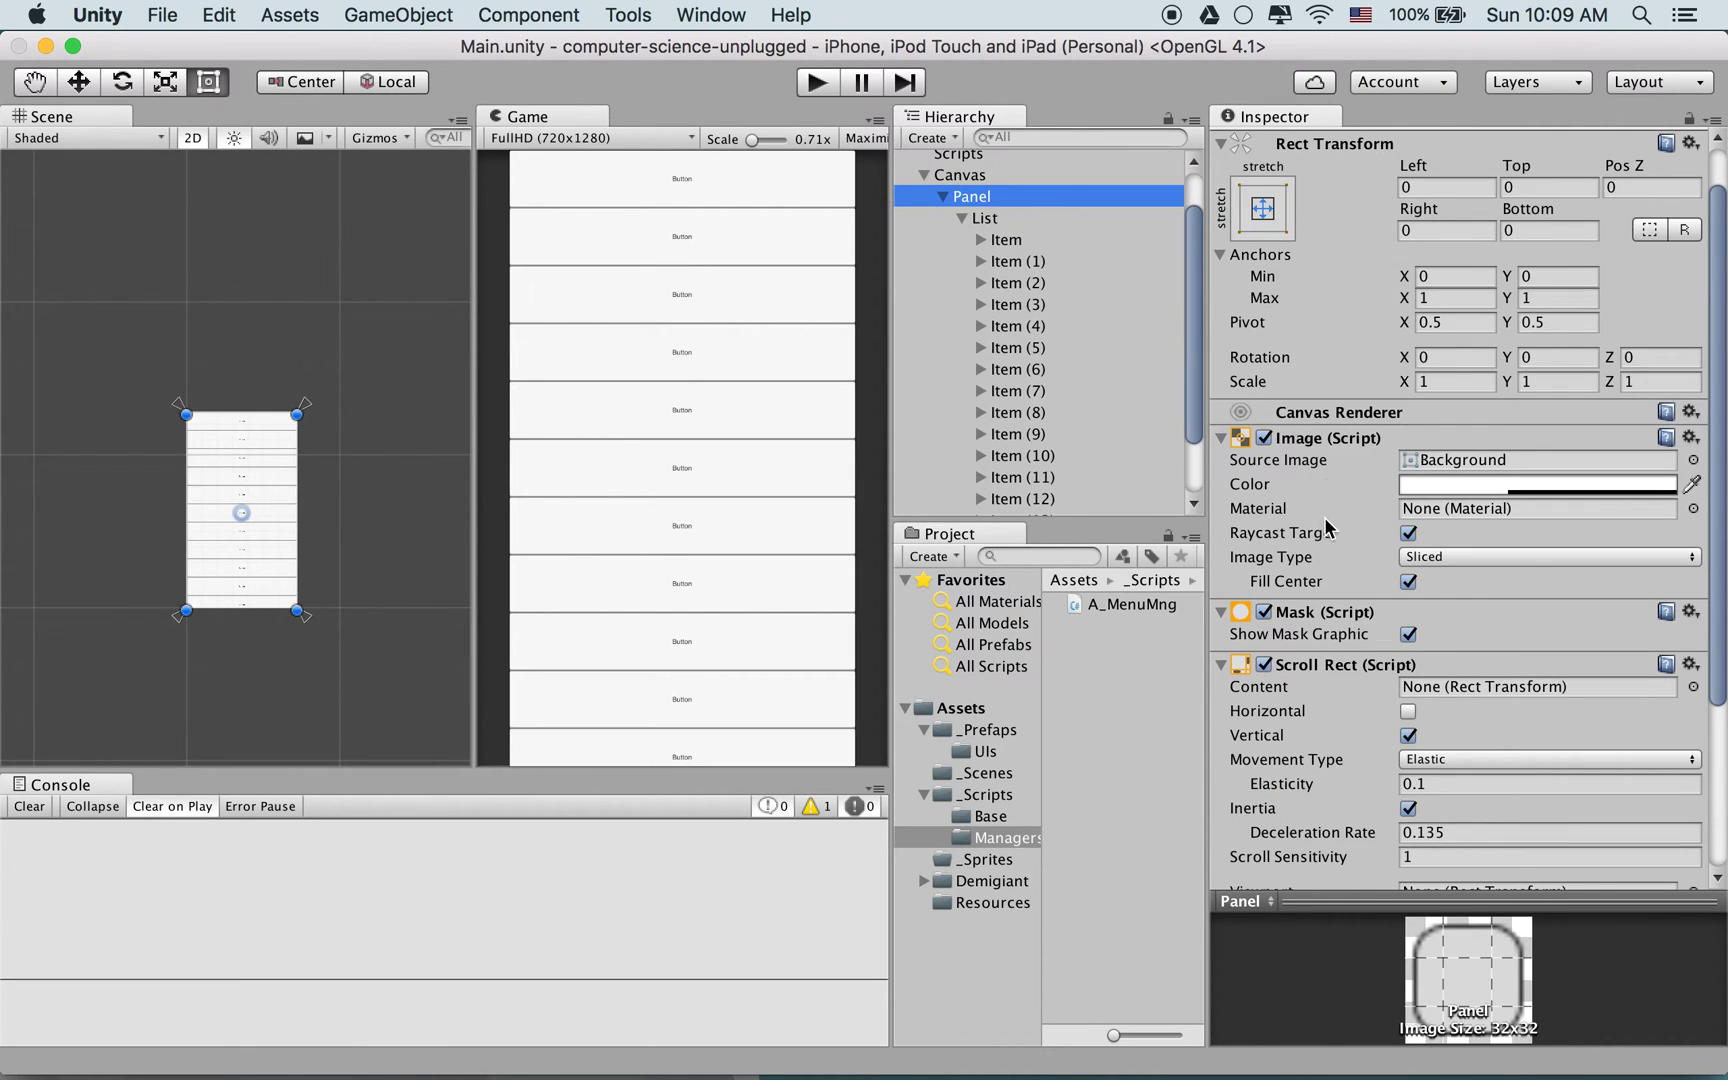
{"action": "scroll", "coordinate": [1093, 458], "scroll_direction": "up", "scroll_amount": 2}
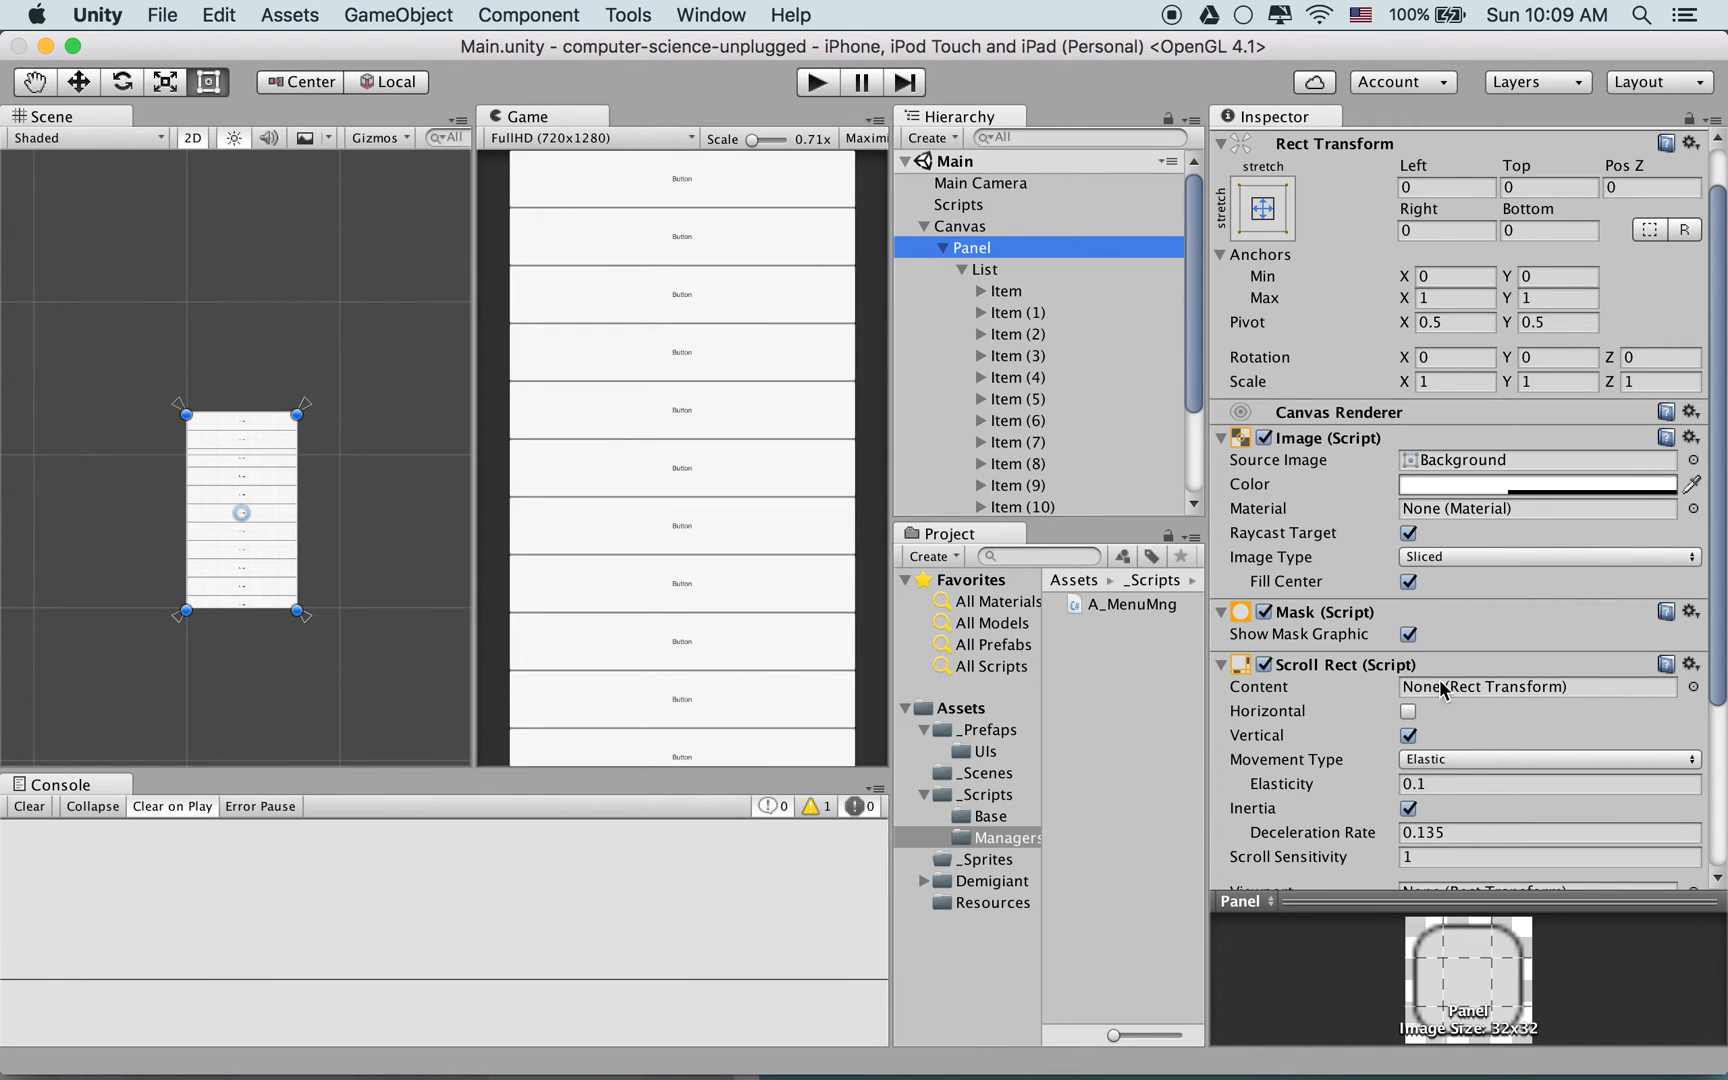
{"action": "left_click", "coordinate": [1015, 279]}
{"action": "left_click", "coordinate": [1005, 252]}
{"action": "left_click_drag", "start_coordinate": [988, 267], "coordinate": [1465, 690]}
{"action": "key", "text": "super+s"}
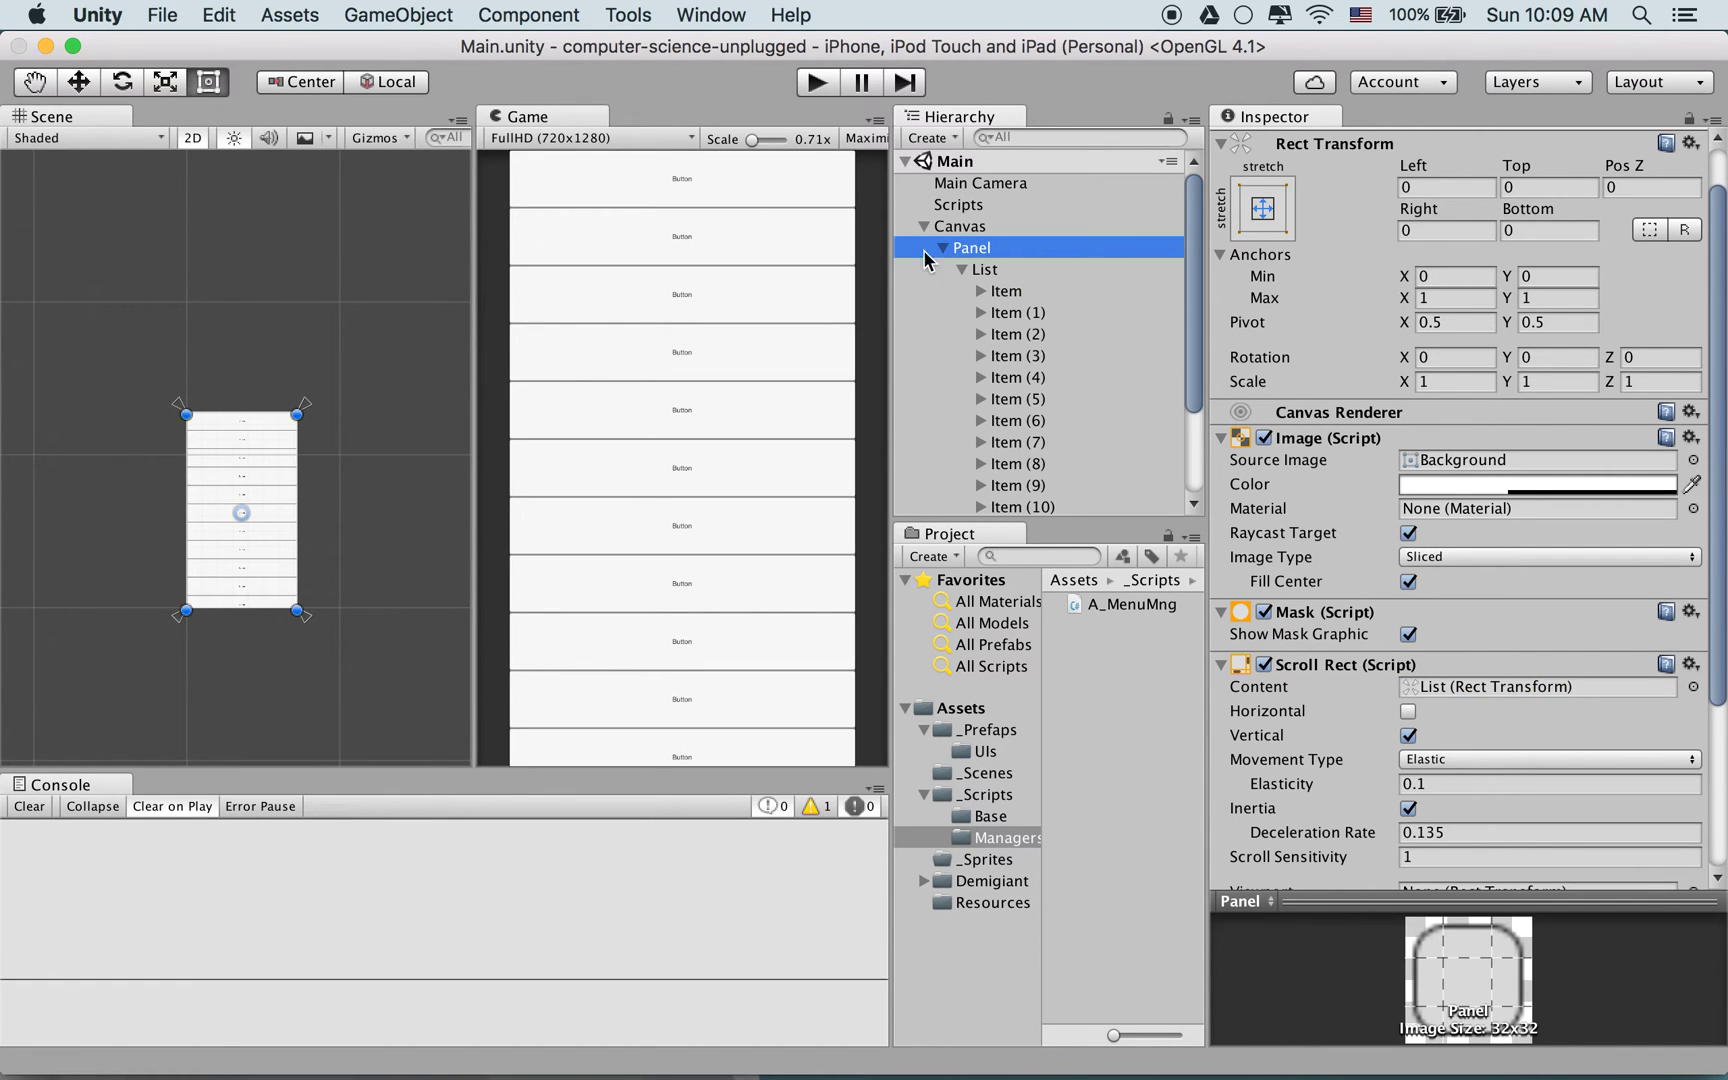
Play the game, drag the button list to test scrolling and spring-back, then stop
{"action": "left_click", "coordinate": [817, 82]}
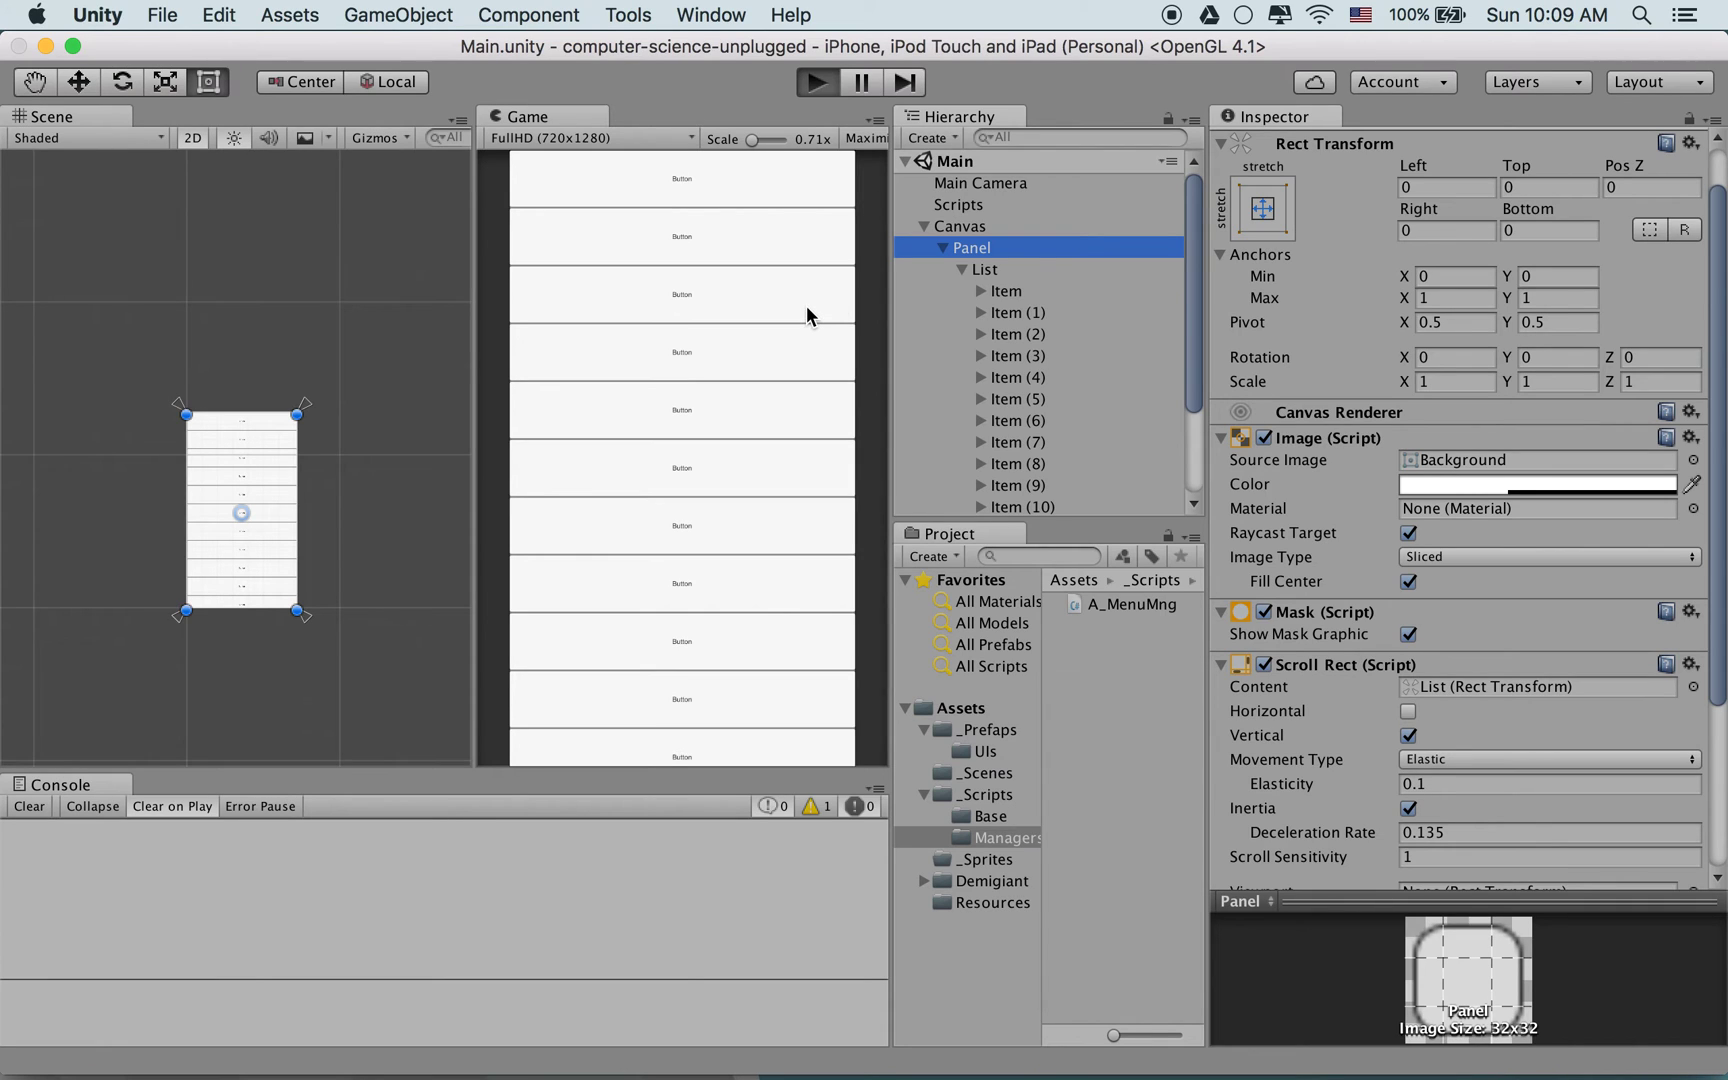
{"action": "left_click_drag", "start_coordinate": [749, 278], "coordinate": [728, 624]}
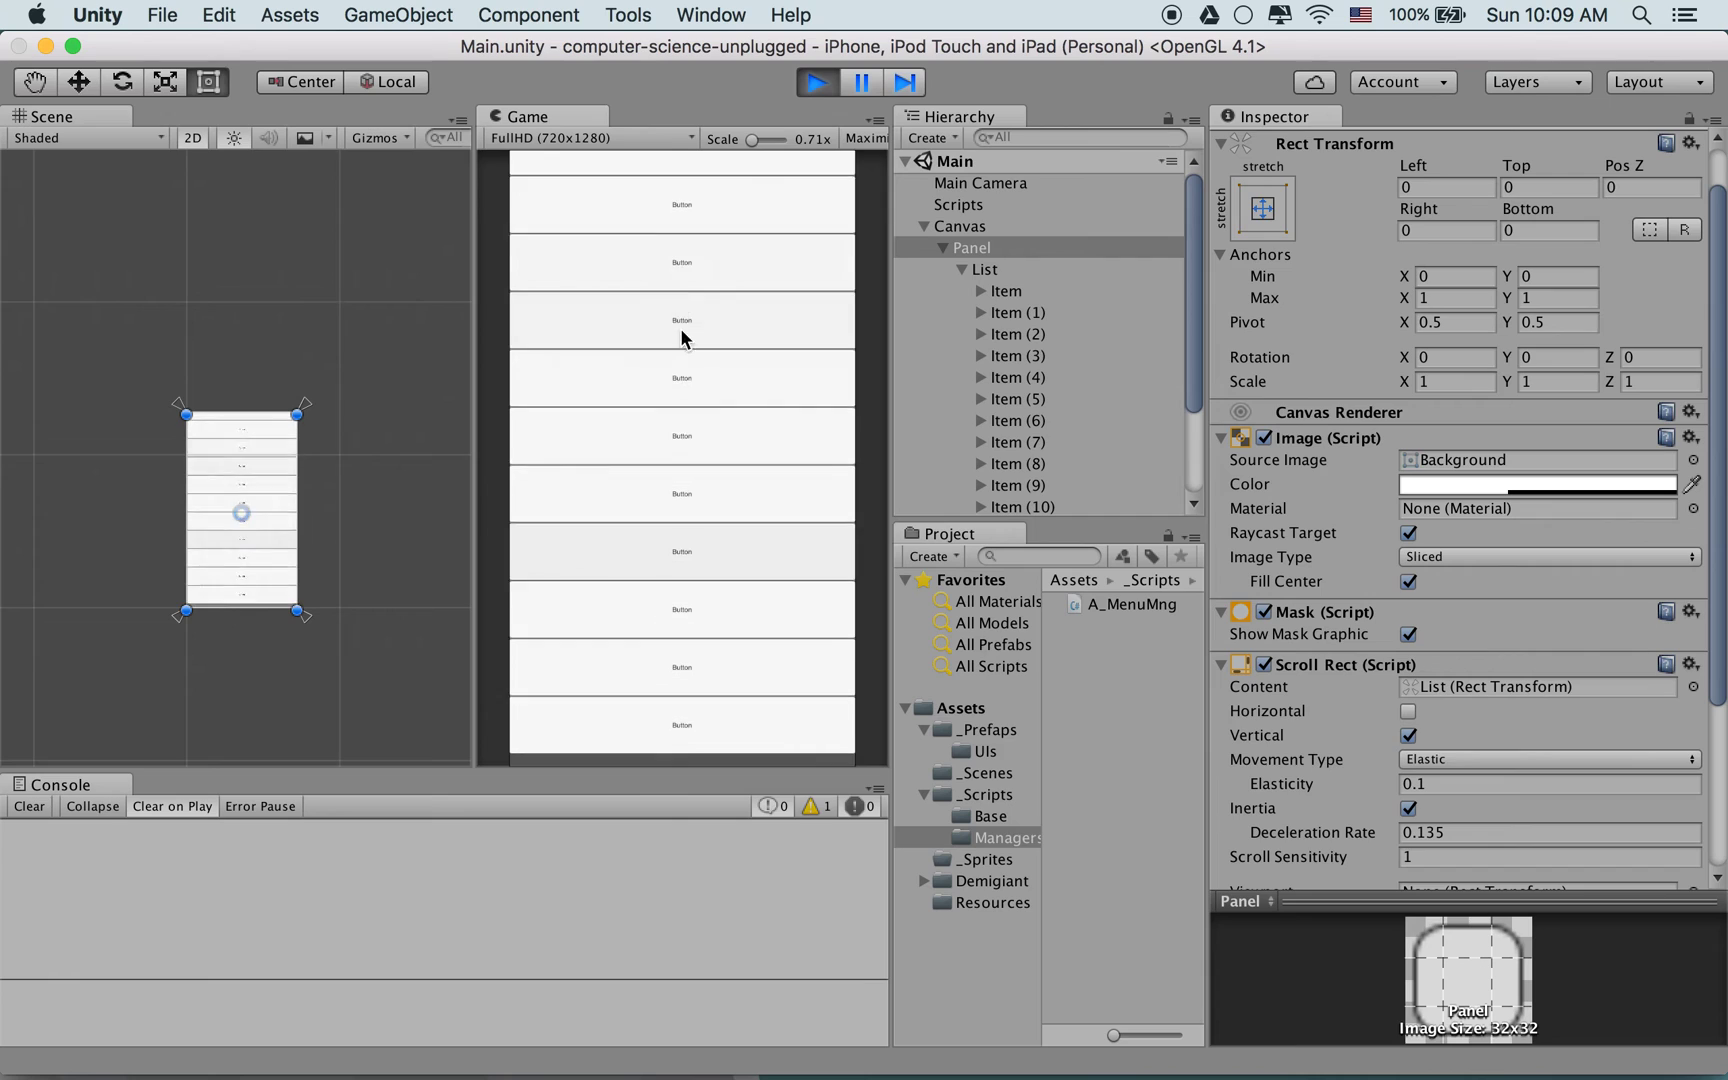
{"action": "left_click", "coordinate": [693, 452]}
{"action": "left_click_drag", "start_coordinate": [693, 452], "coordinate": [632, 535]}
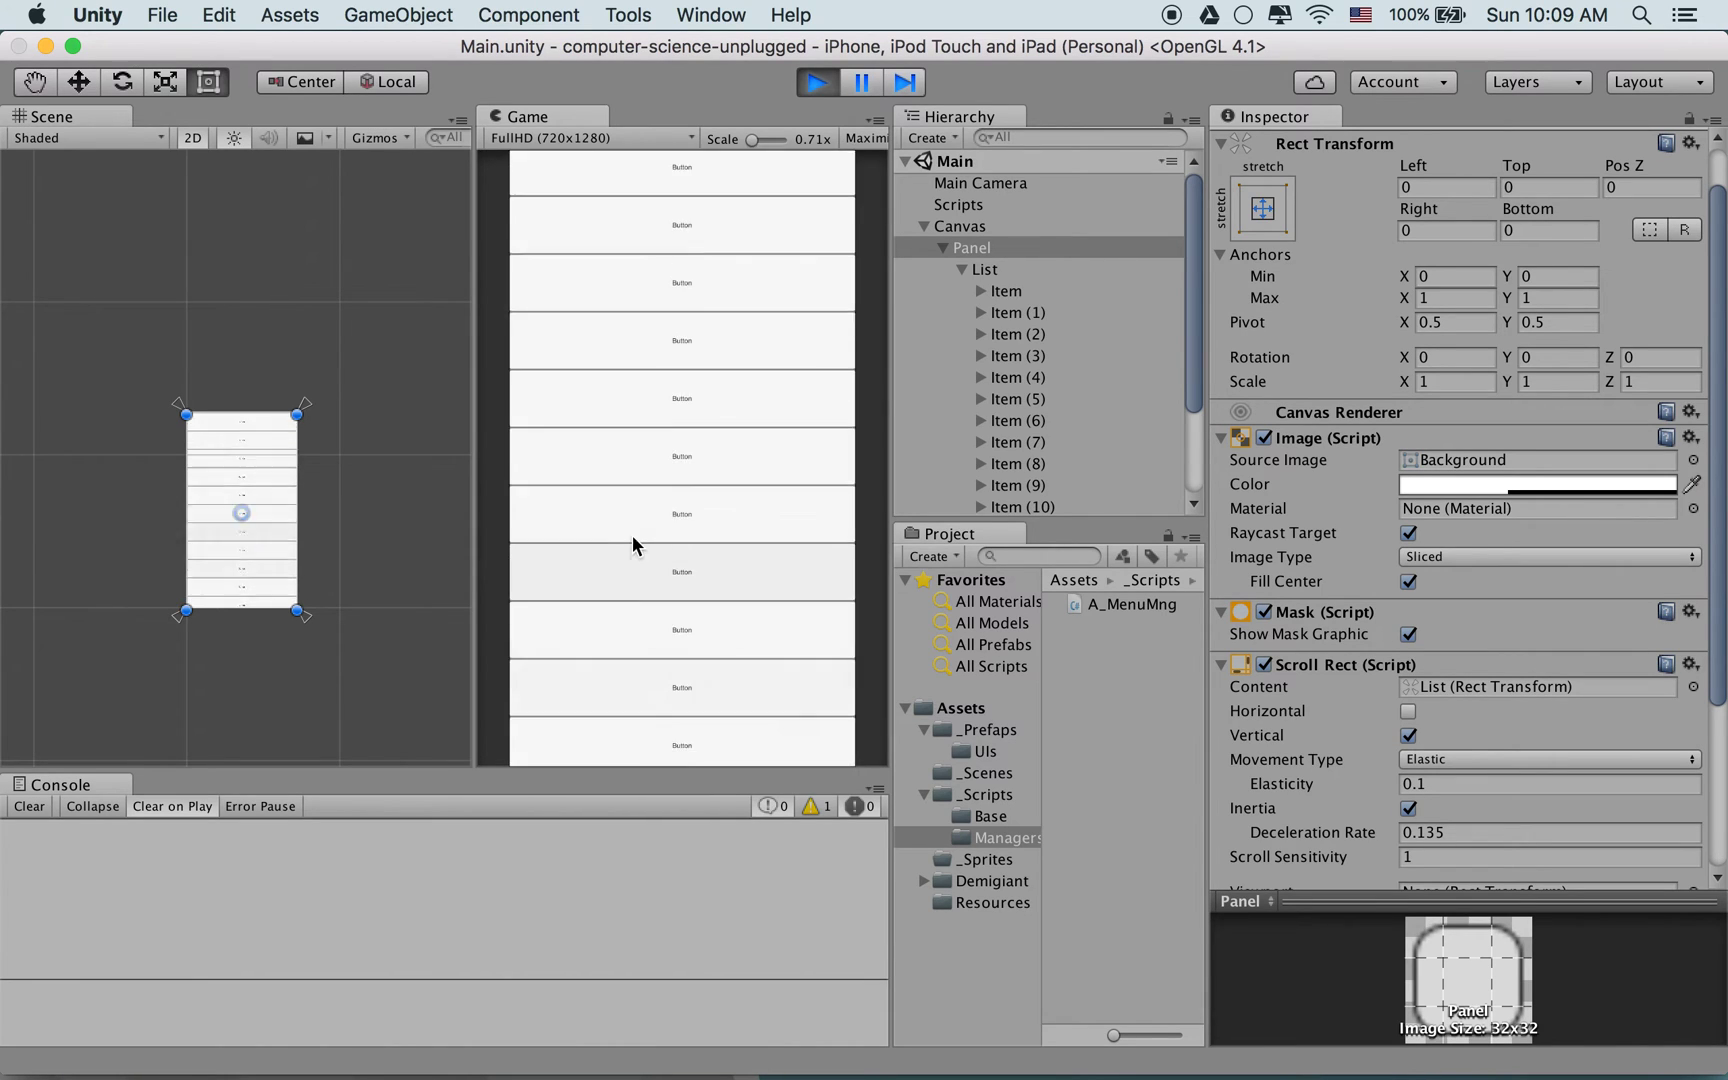
{"action": "left_click", "coordinate": [817, 84]}
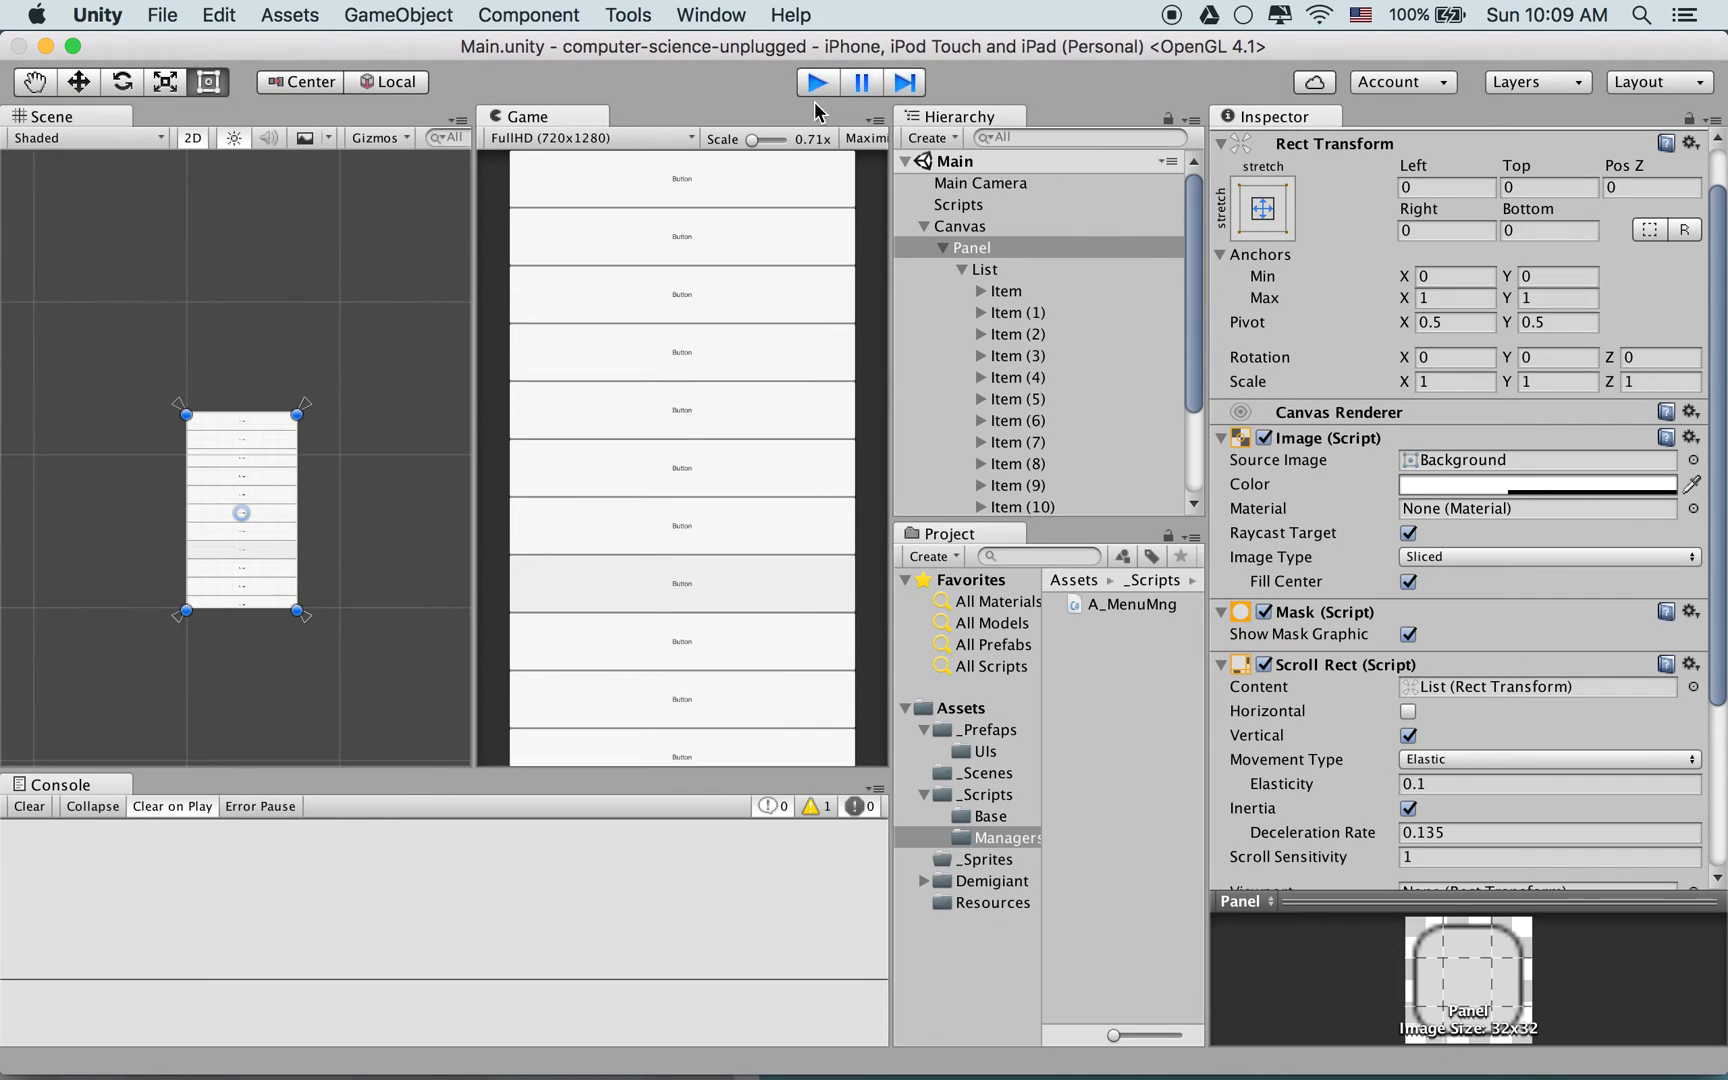
Select Item (1) through Item (15) in the Hierarchy
{"action": "left_click", "coordinate": [1036, 312]}
{"action": "scroll", "coordinate": [1072, 465], "scroll_direction": "down", "scroll_amount": 1}
{"action": "scroll", "coordinate": [1072, 465], "scroll_direction": "down", "scroll_amount": 2}
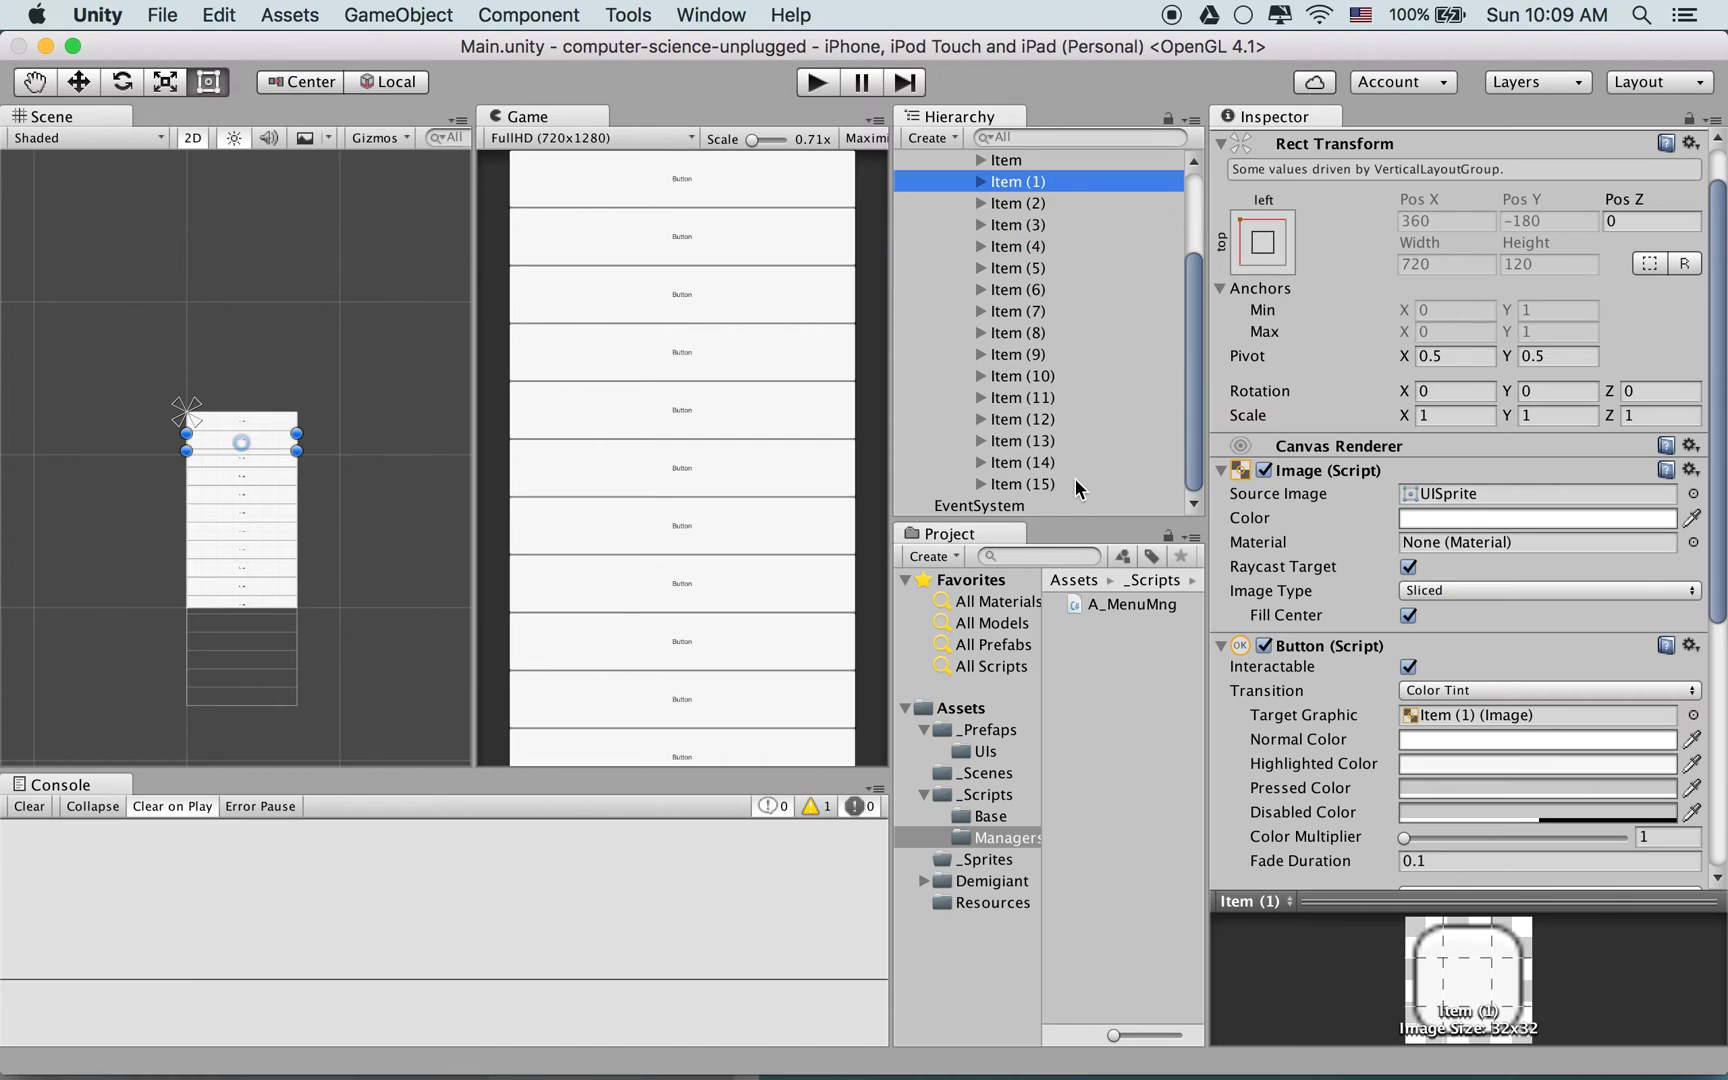
{"action": "left_click", "coordinate": [1065, 486], "text": "shift"}
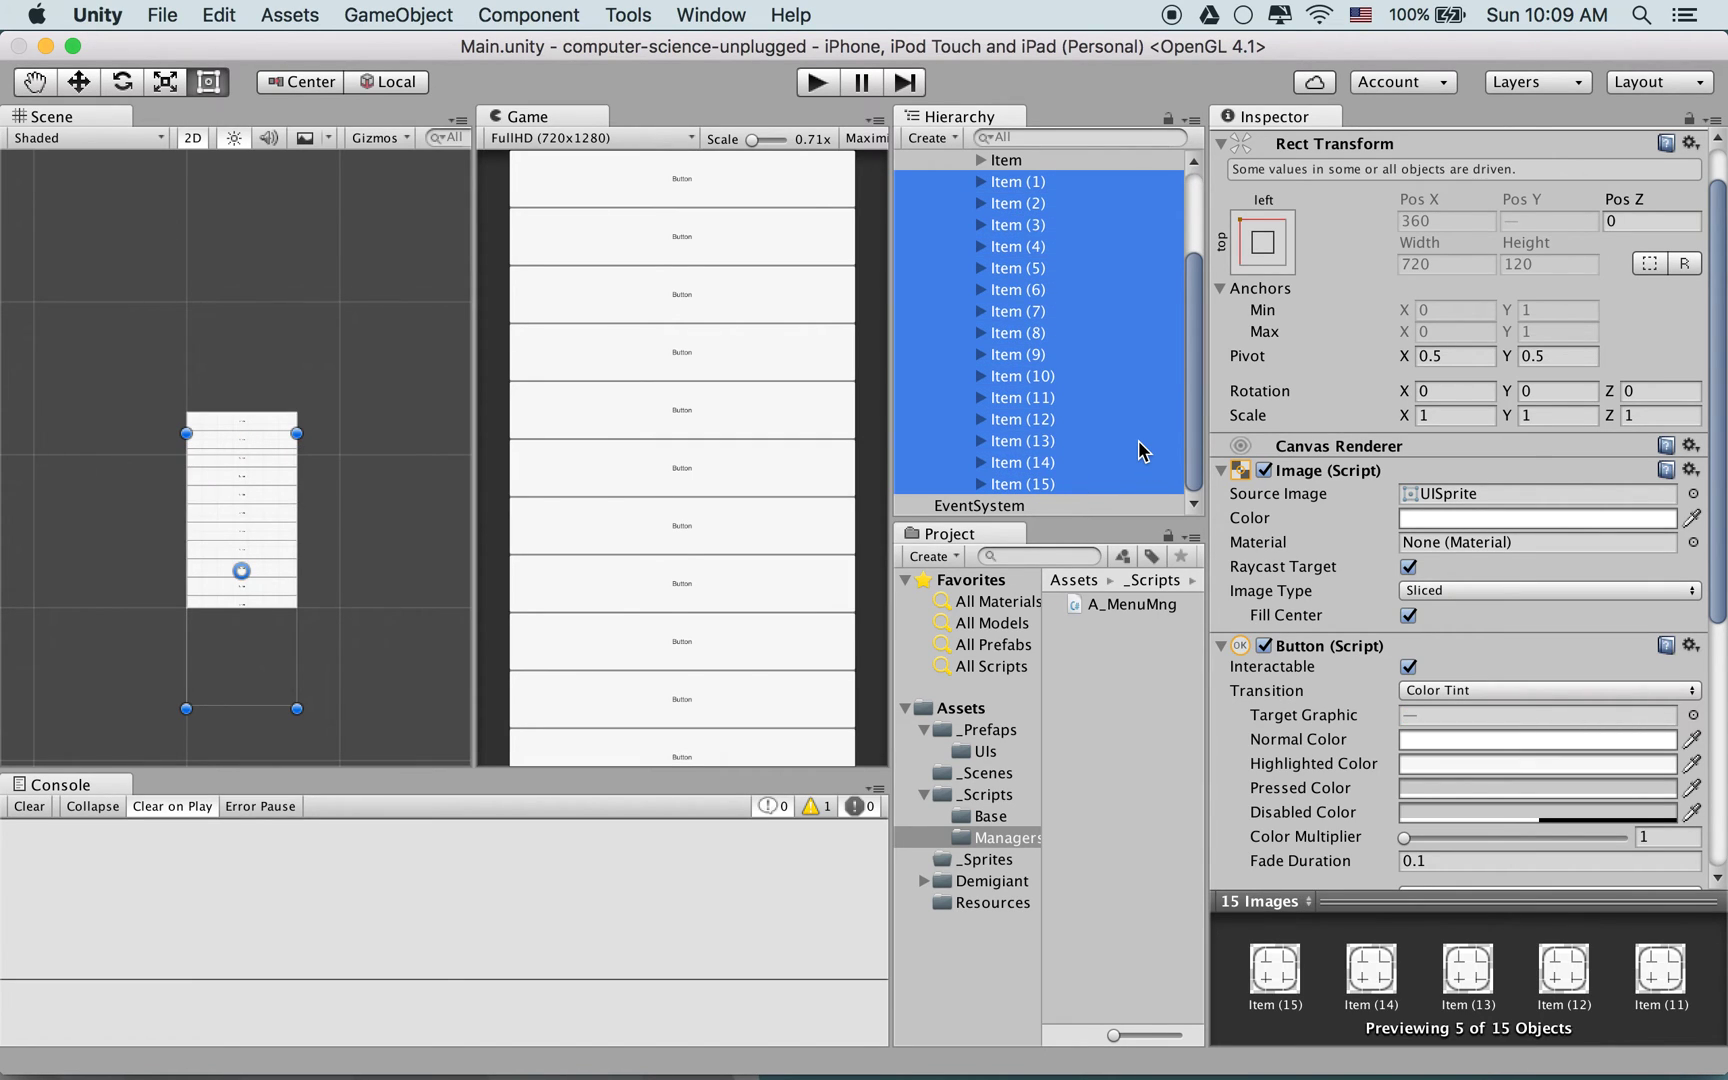
Delete the fifteen duplicate Item buttons, then give List the top-stretch anchor preset, saving each time
{"action": "key", "text": "super+BackSpace"}
{"action": "key", "text": "super+s"}
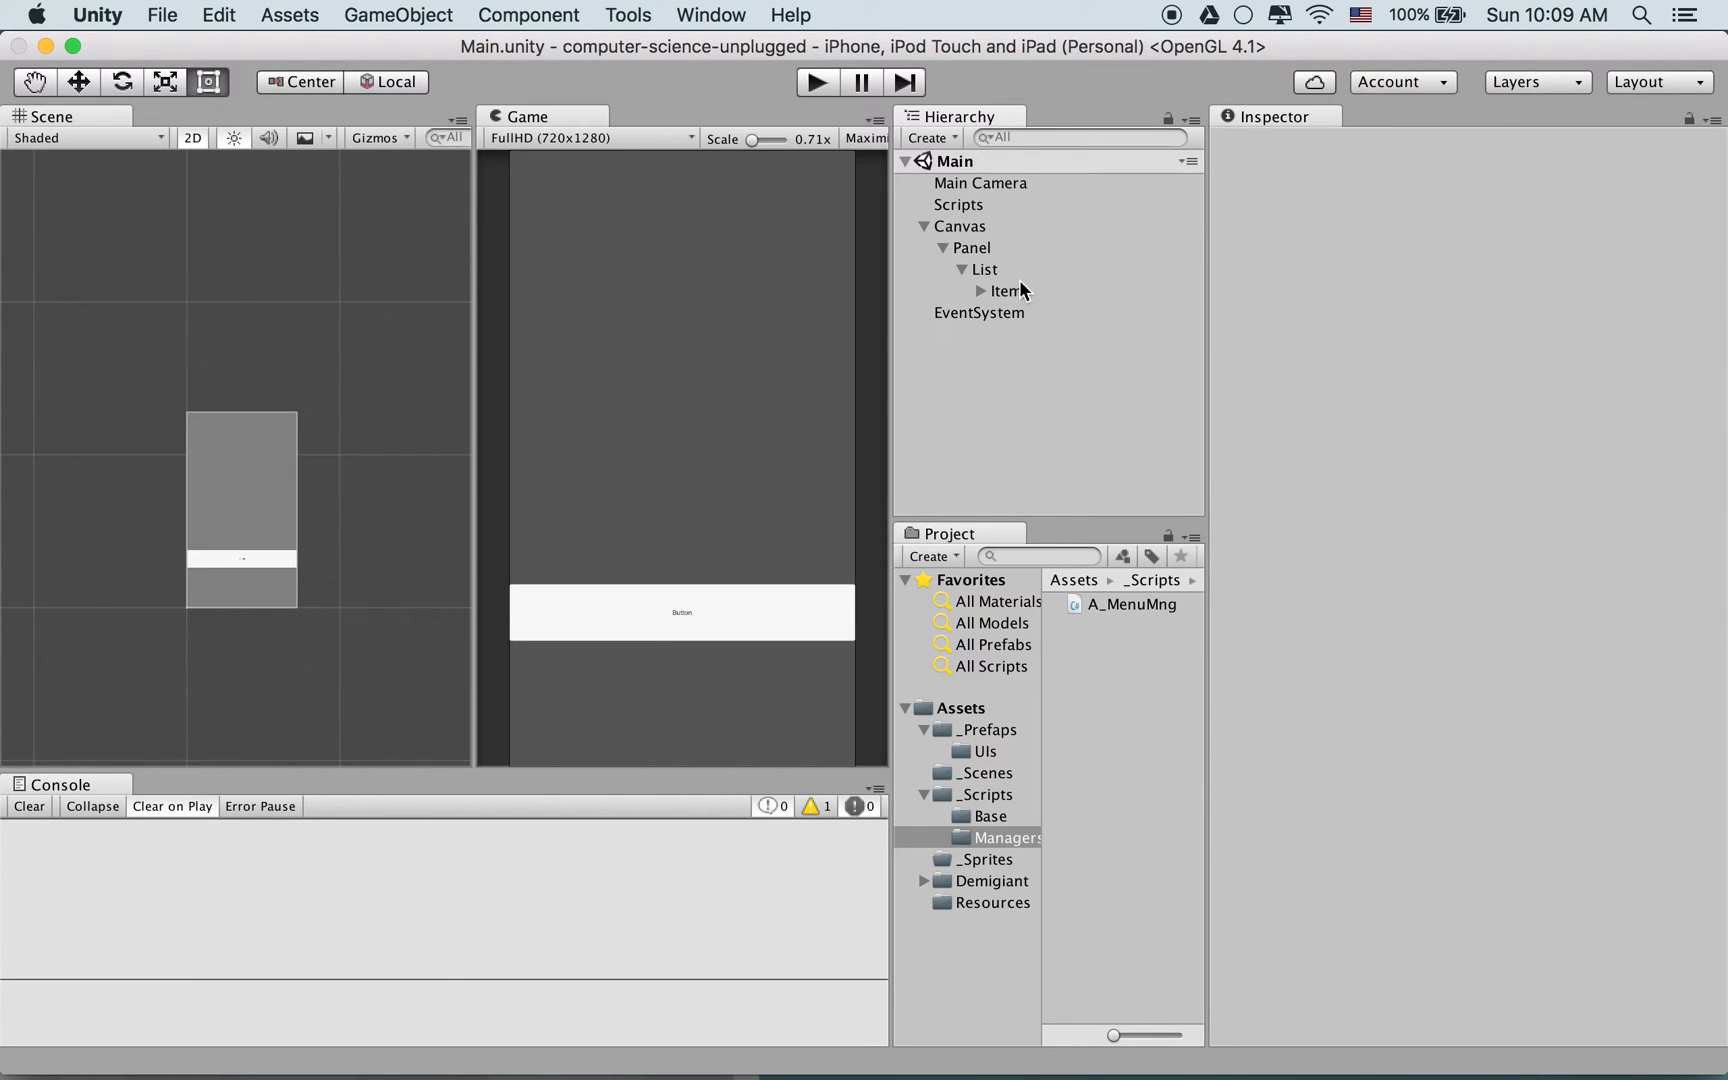
{"action": "left_click", "coordinate": [1023, 270]}
{"action": "left_click", "coordinate": [1278, 300]}
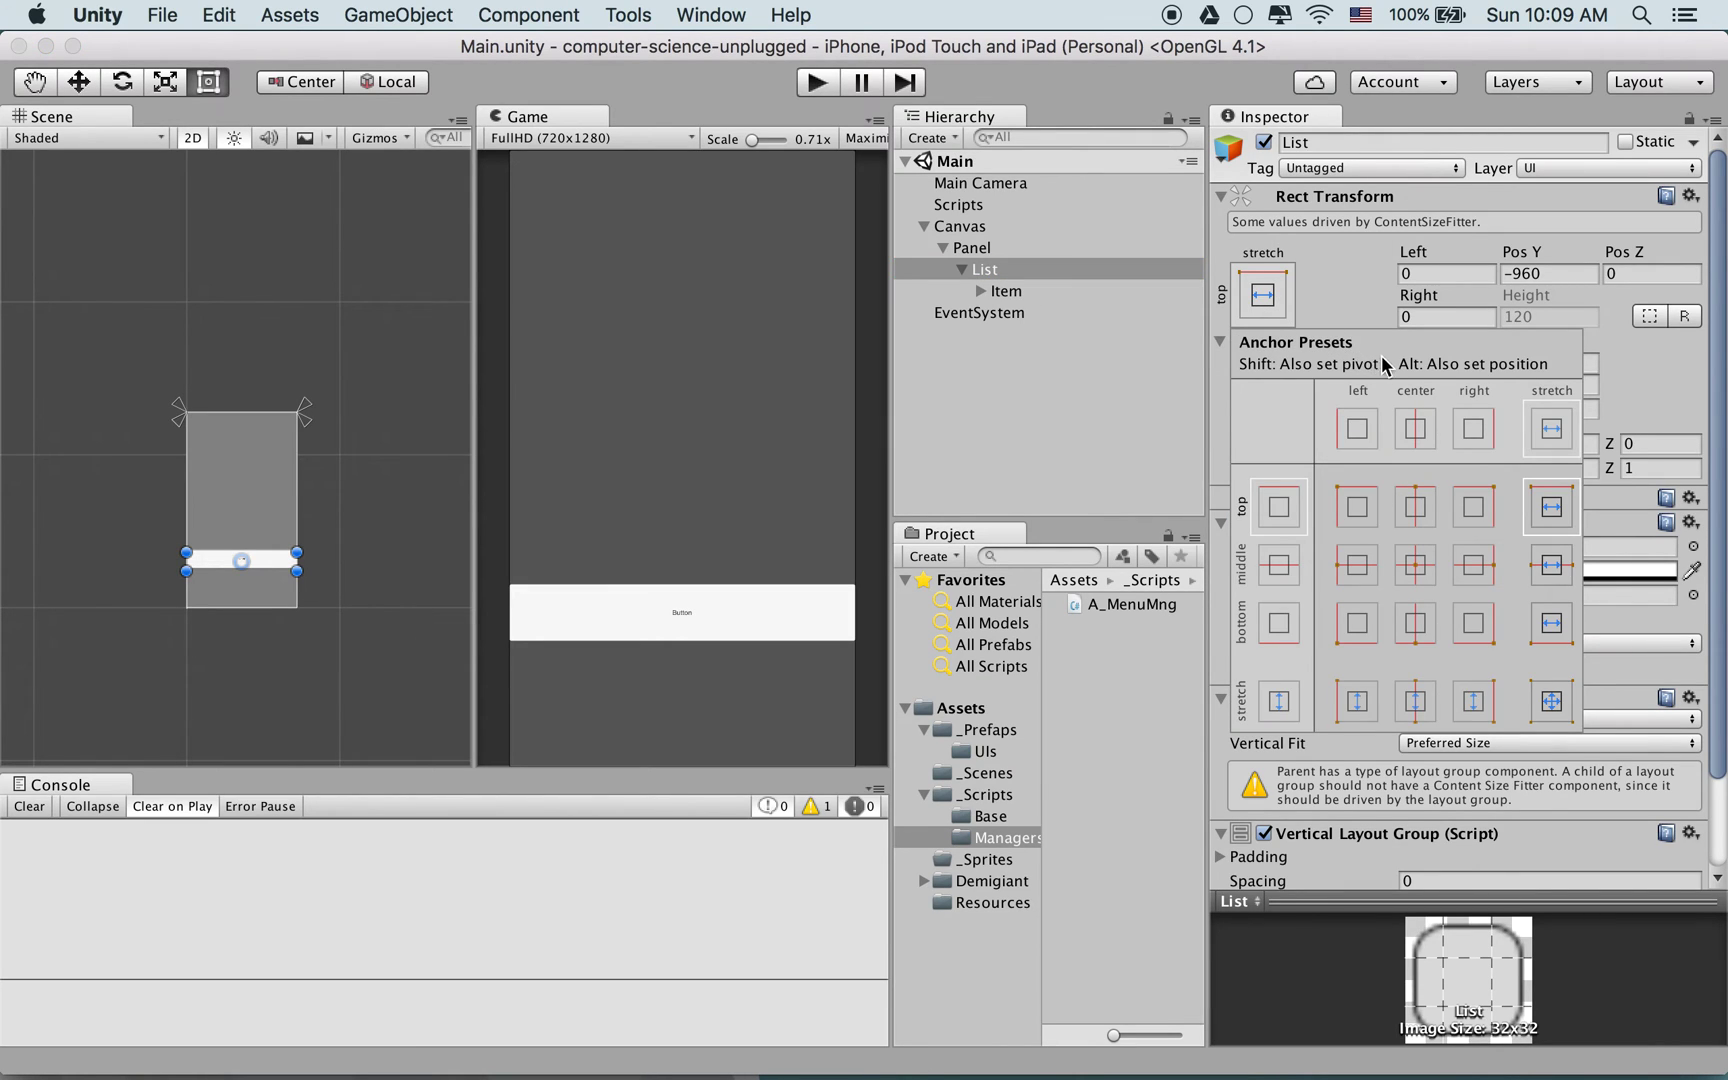
{"action": "left_click", "coordinate": [1551, 507]}
{"action": "left_click", "coordinate": [1028, 382]}
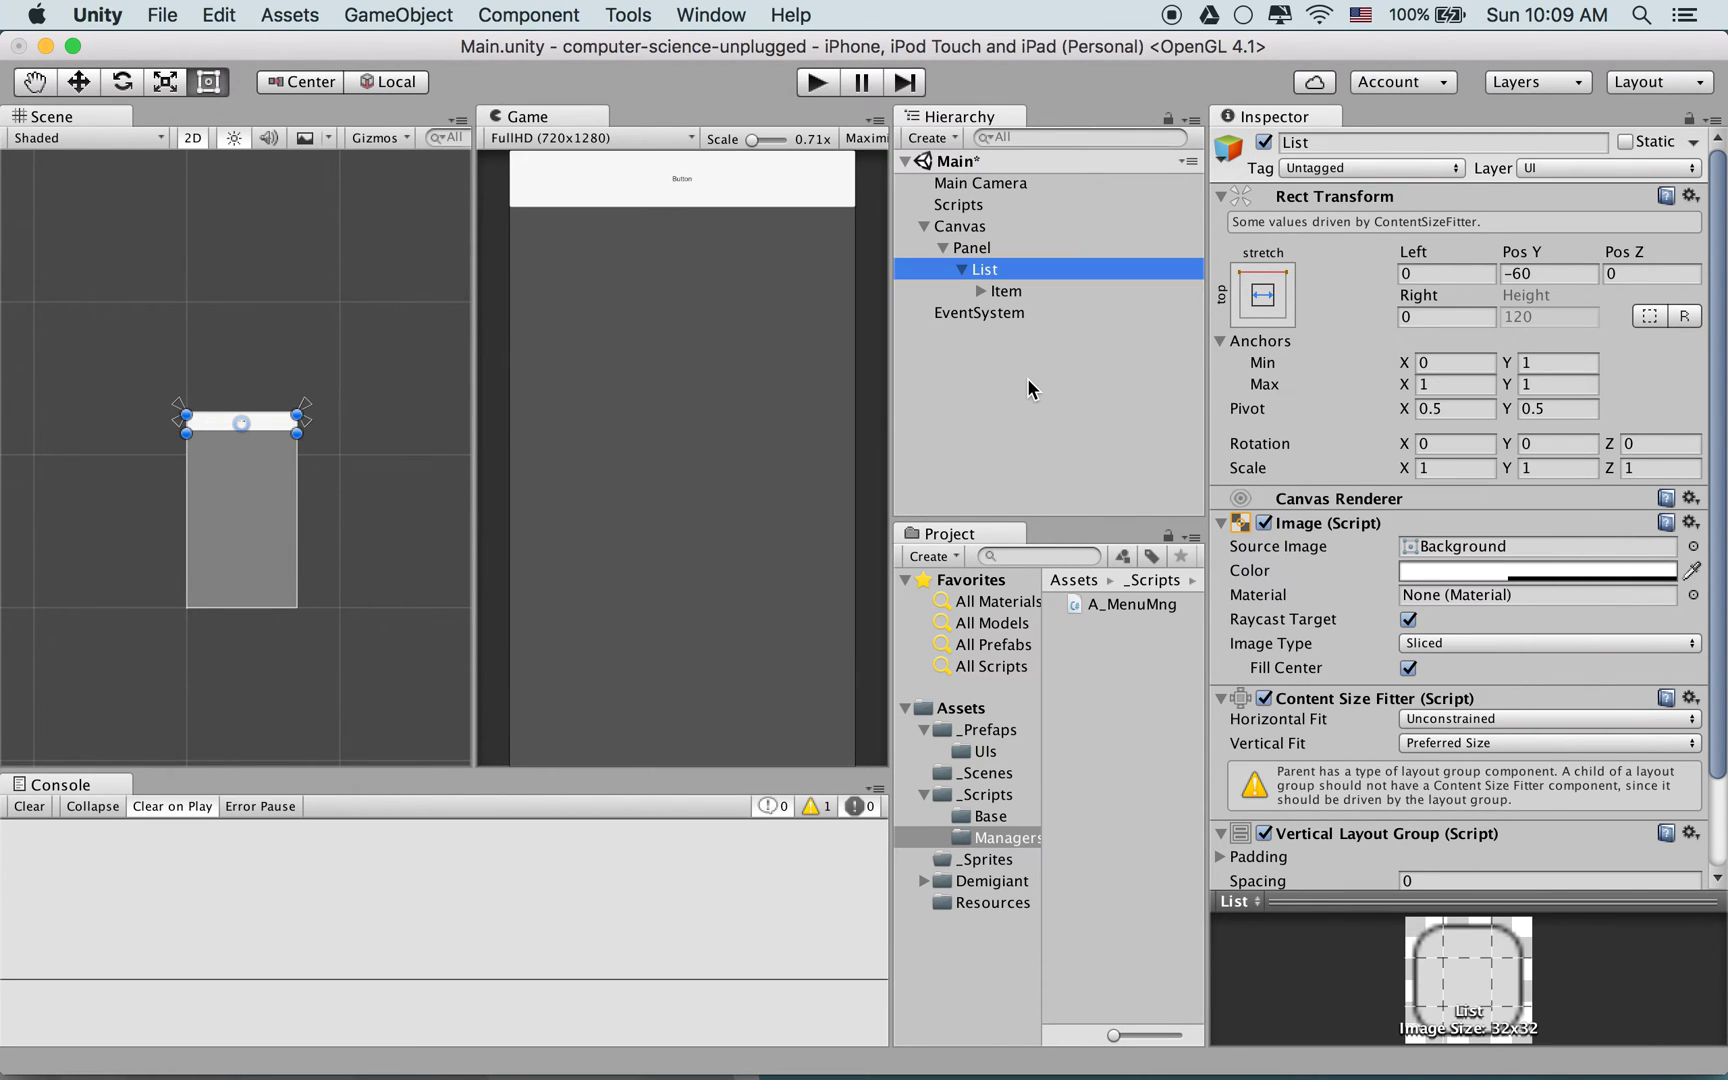
{"action": "key", "text": "super+s"}
Find the A_MenuMng script asset from the Scripts object and open it in MonoDevelop
{"action": "left_click", "coordinate": [997, 206]}
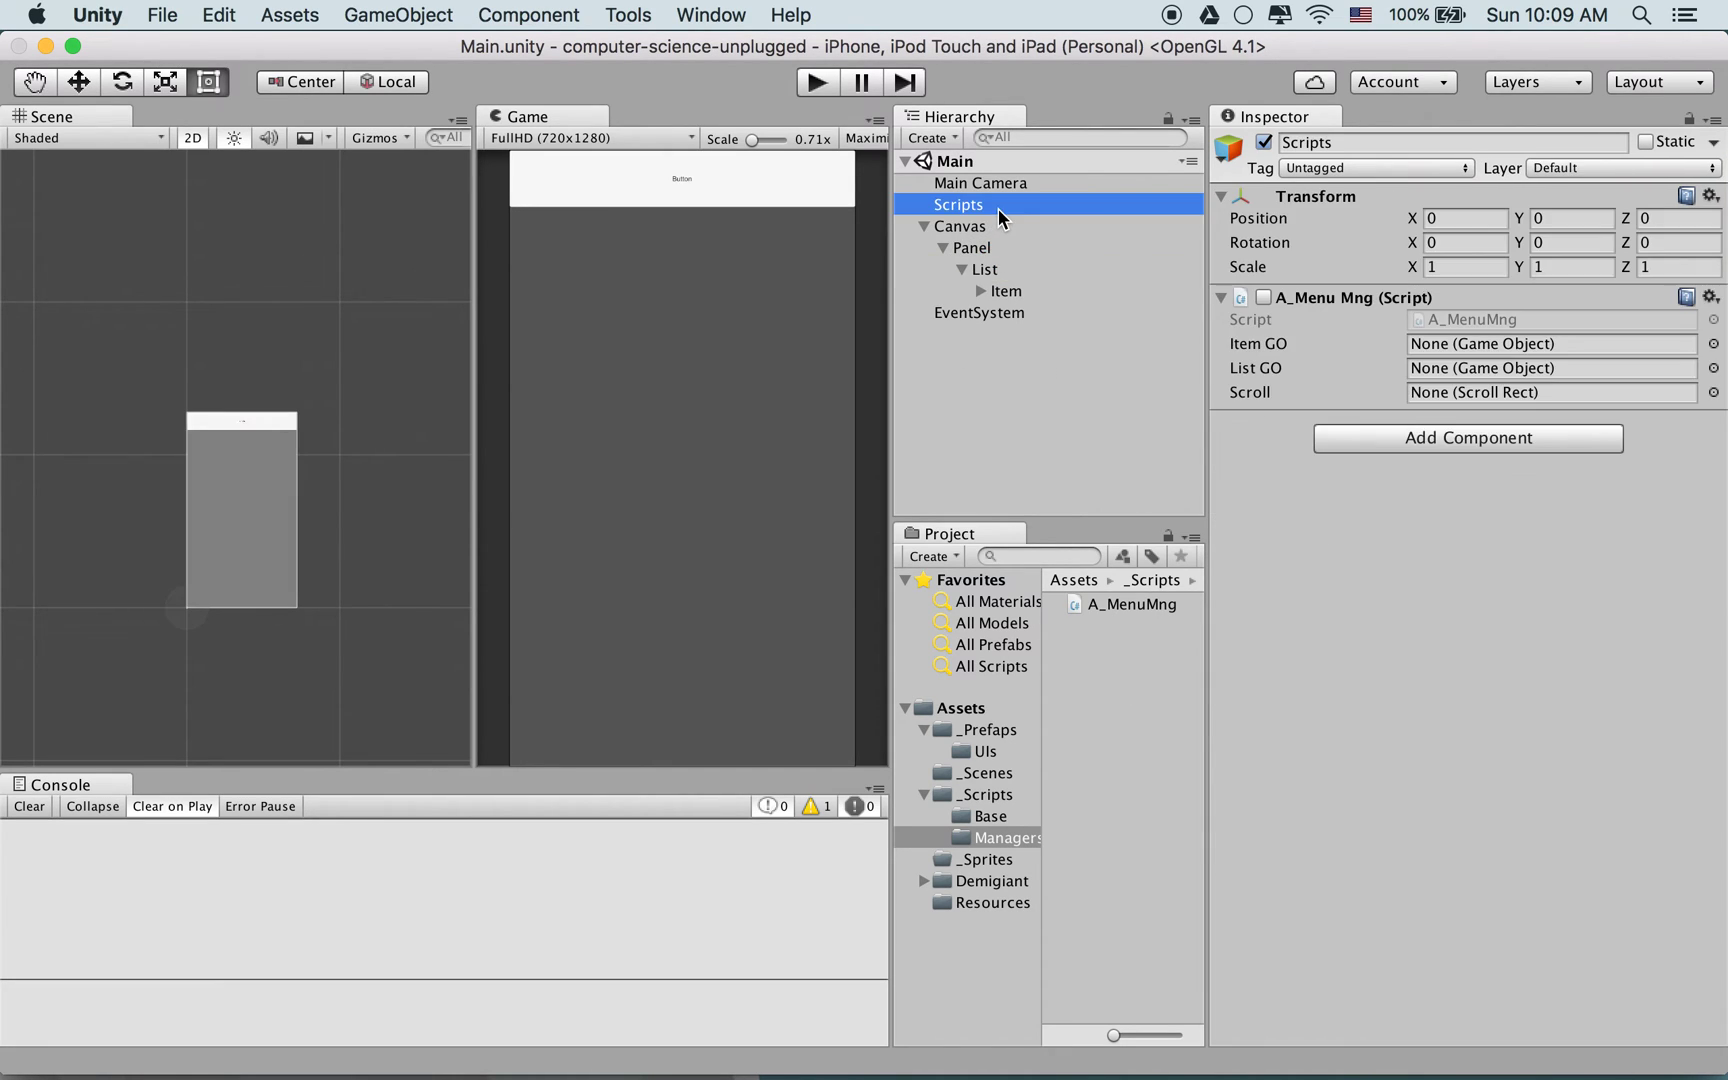
{"action": "left_click", "coordinate": [1048, 291]}
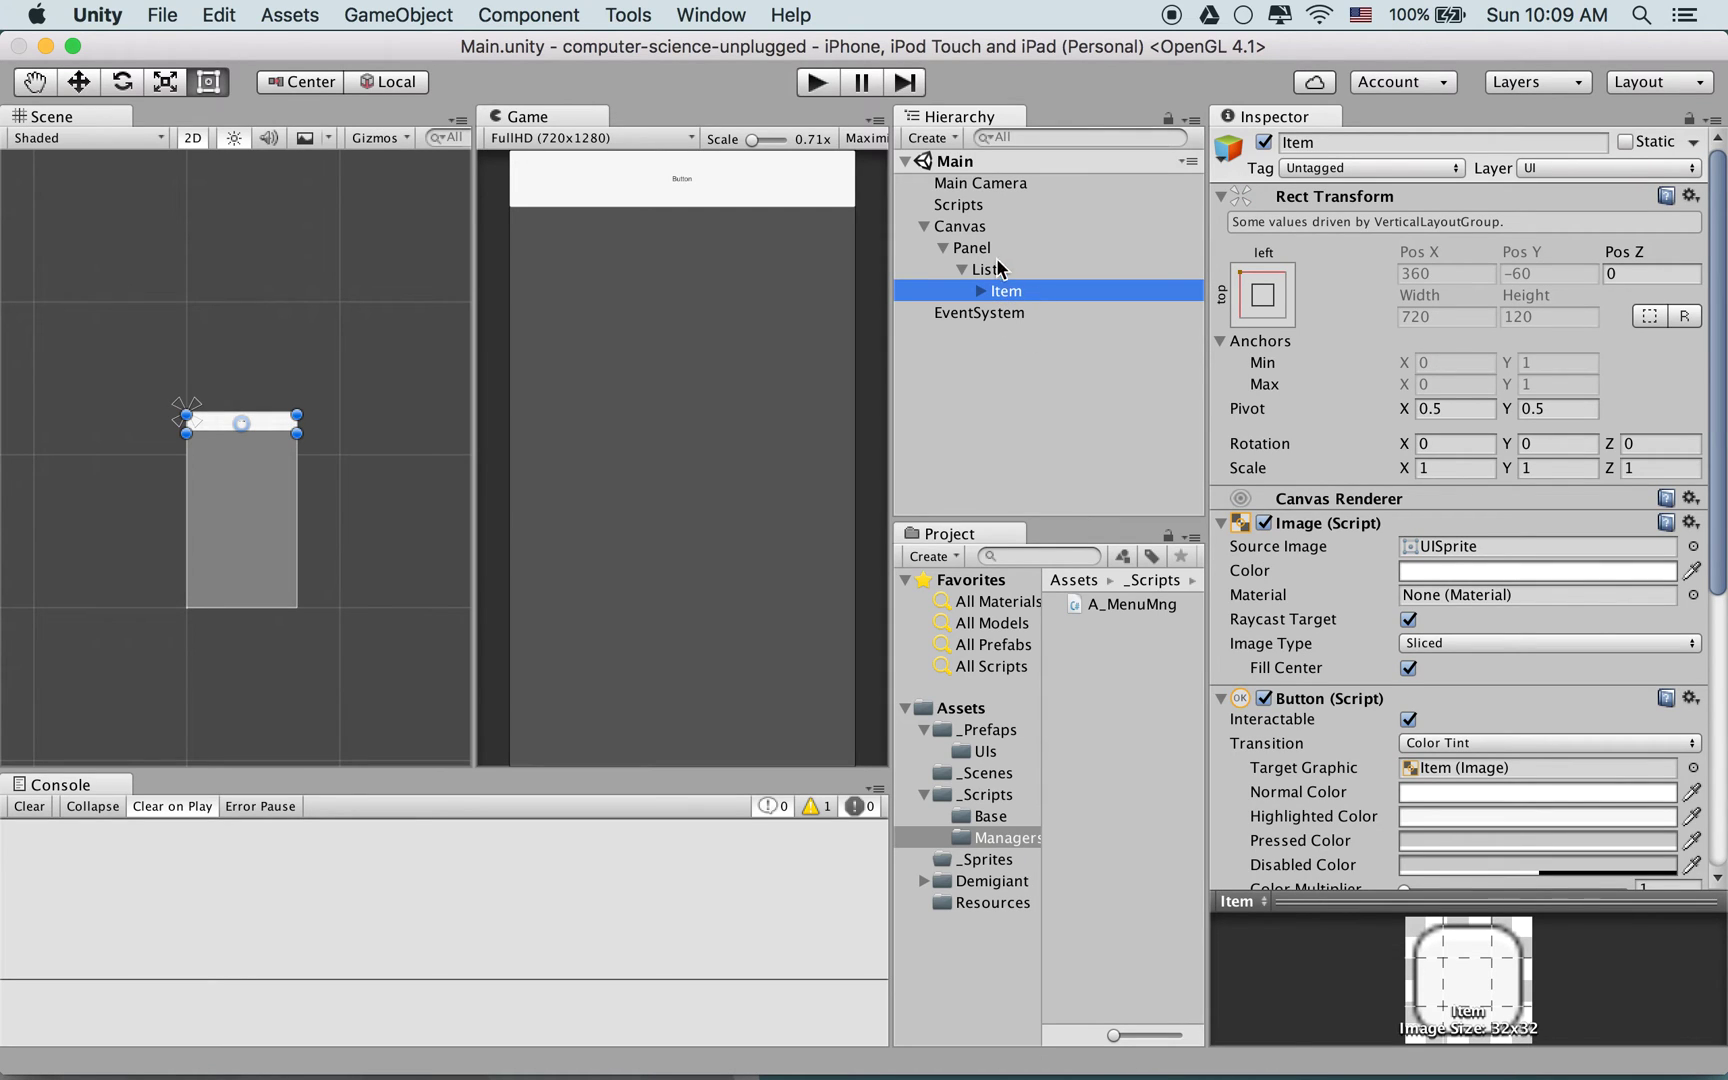
{"action": "left_click", "coordinate": [1000, 206]}
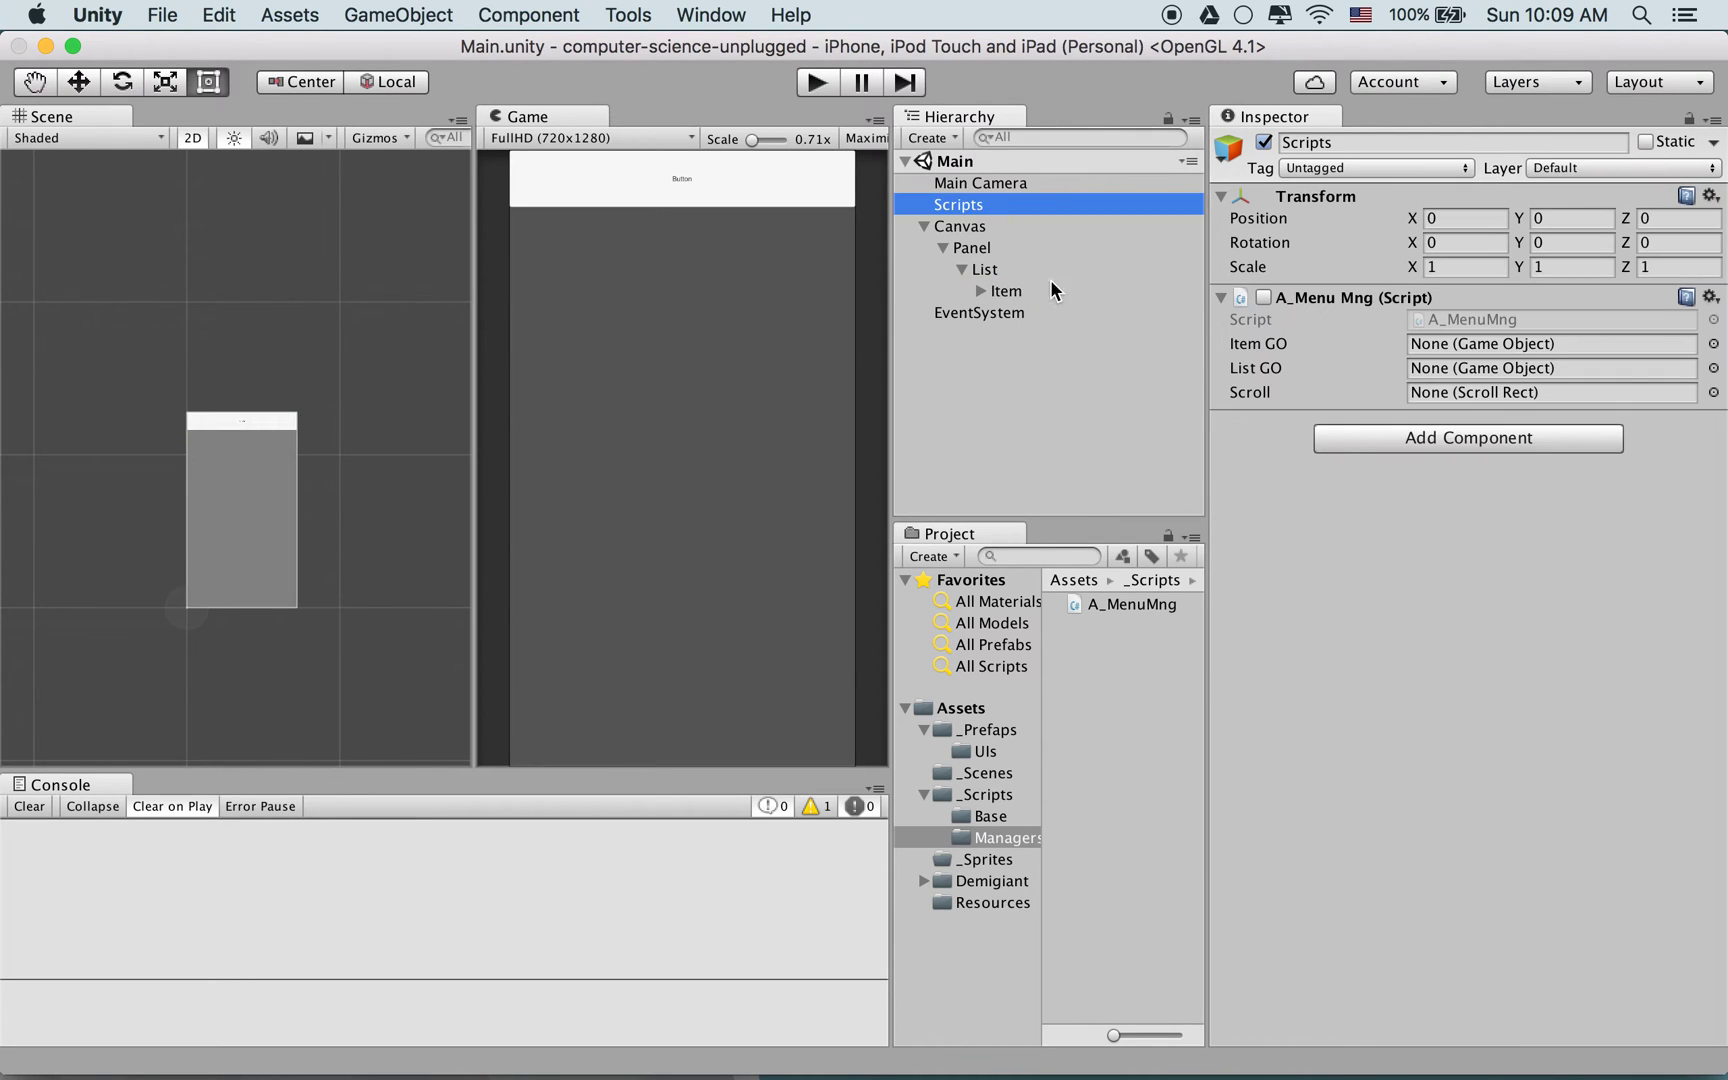
{"action": "left_click", "coordinate": [1488, 322]}
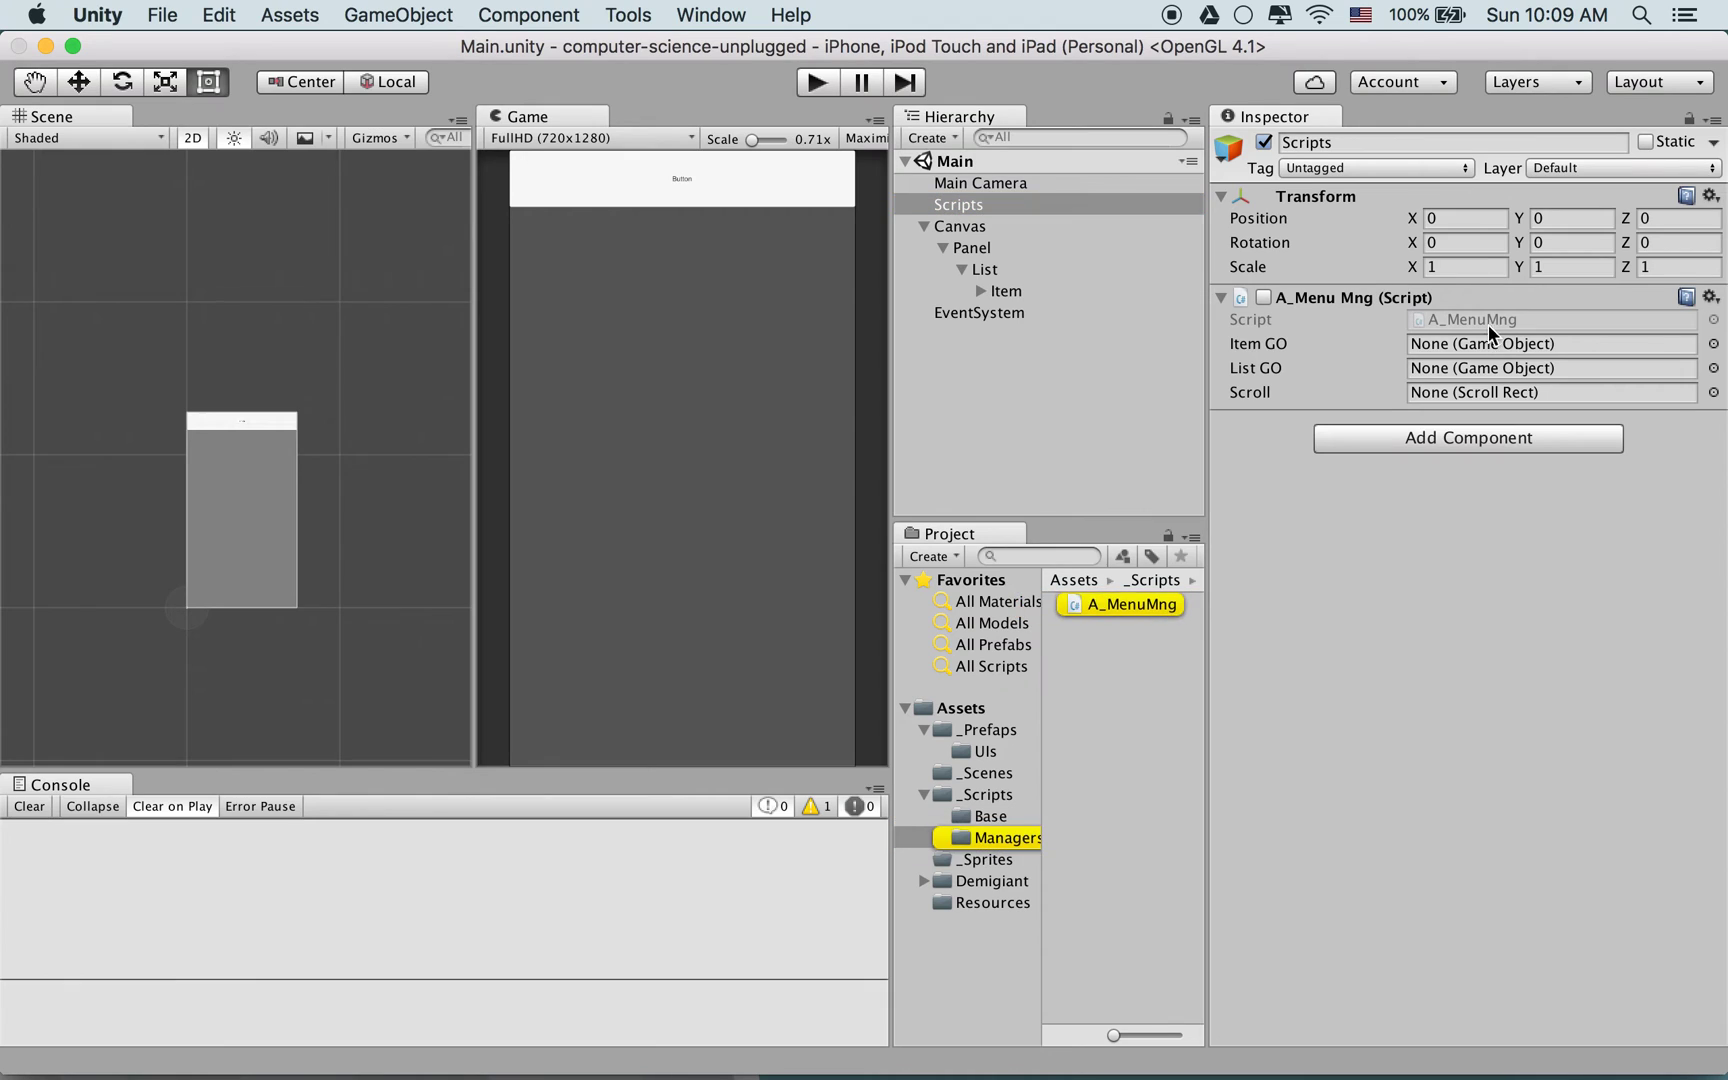
{"action": "double_click", "coordinate": [1120, 601]}
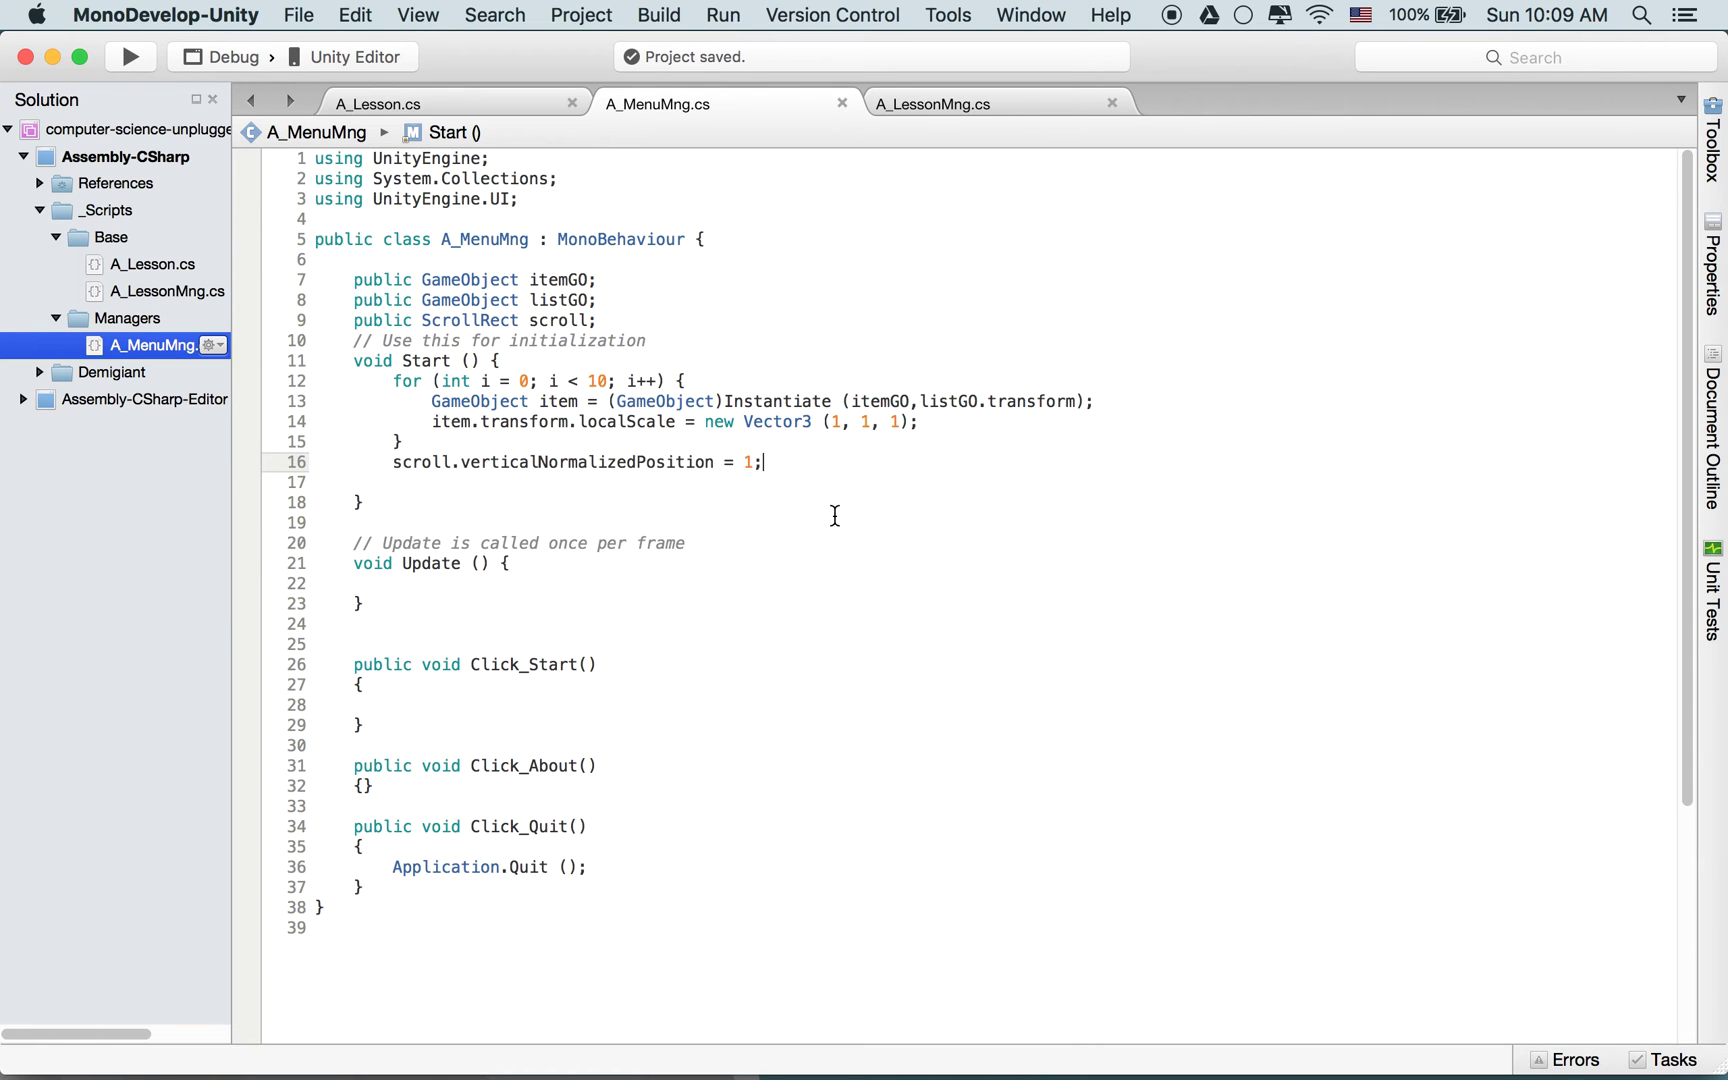
Insert a blank line after the scroll field declaration, enlarge the code text, and save A_MenuMng.cs
{"action": "left_click", "coordinate": [807, 545]}
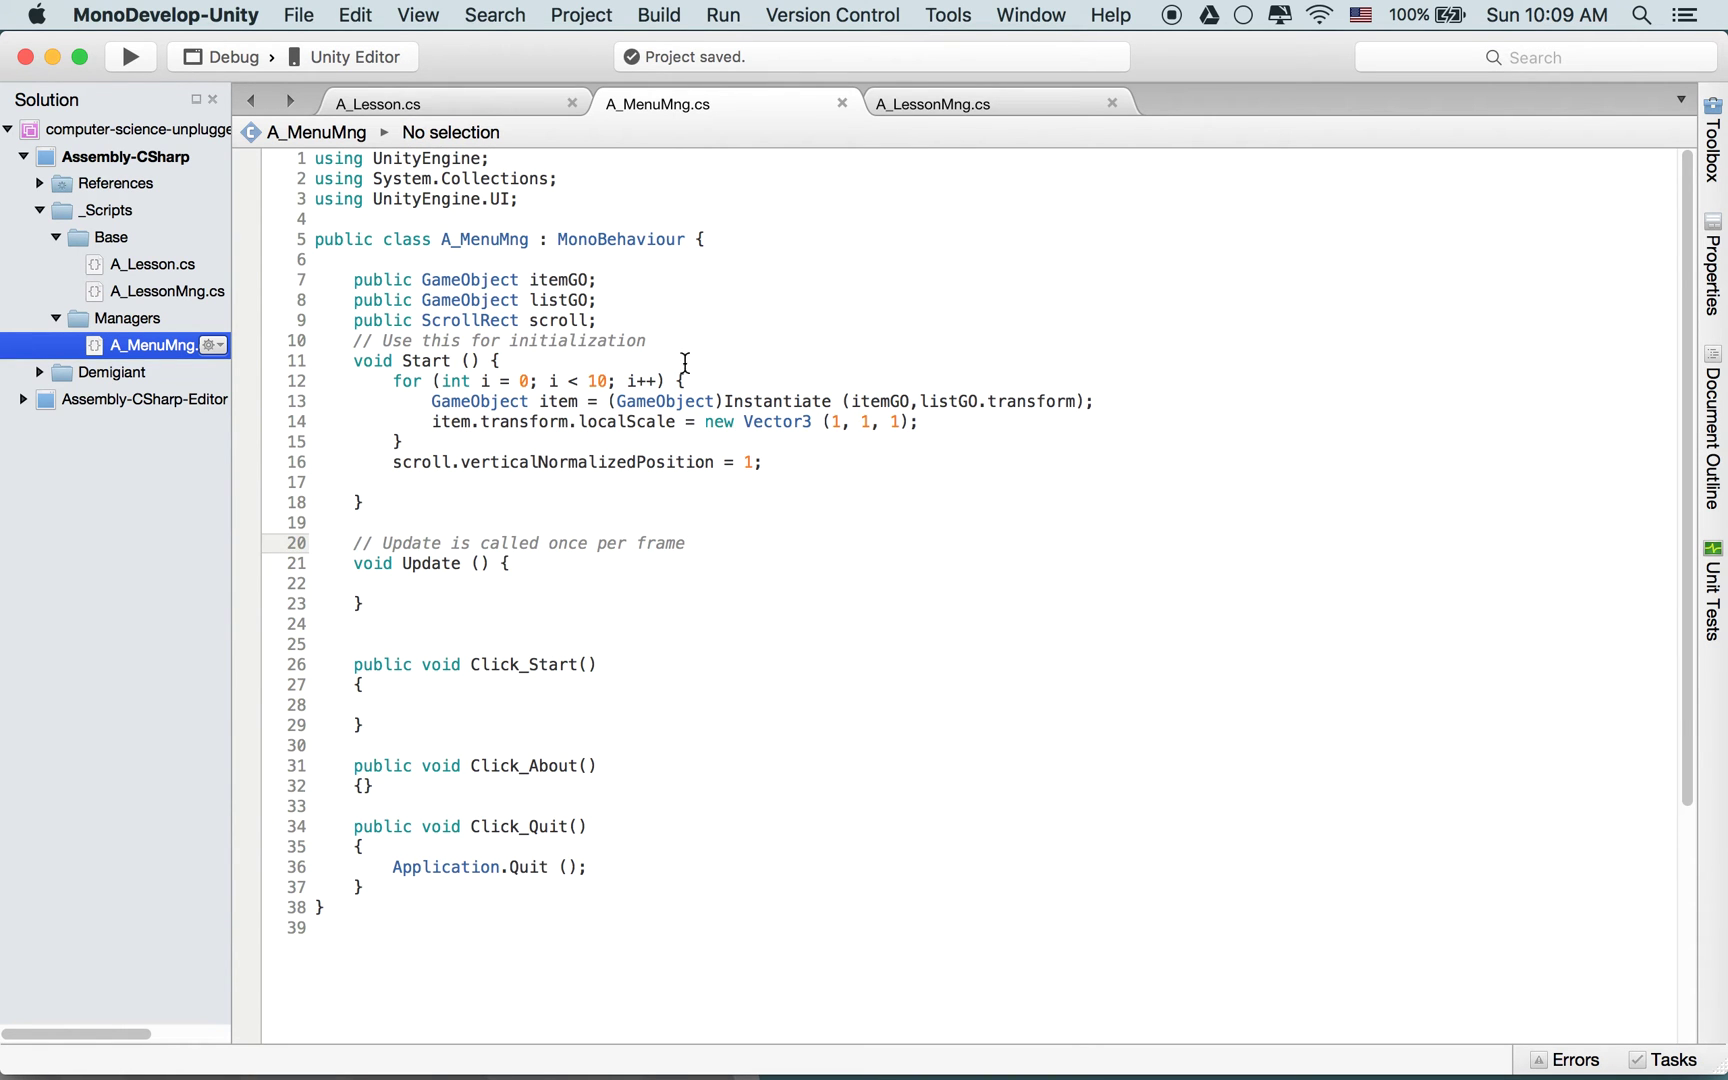
{"action": "left_click", "coordinate": [701, 320]}
{"action": "key", "text": "Return"}
{"action": "key", "text": "super+equal"}
{"action": "key", "text": "super+equal"}
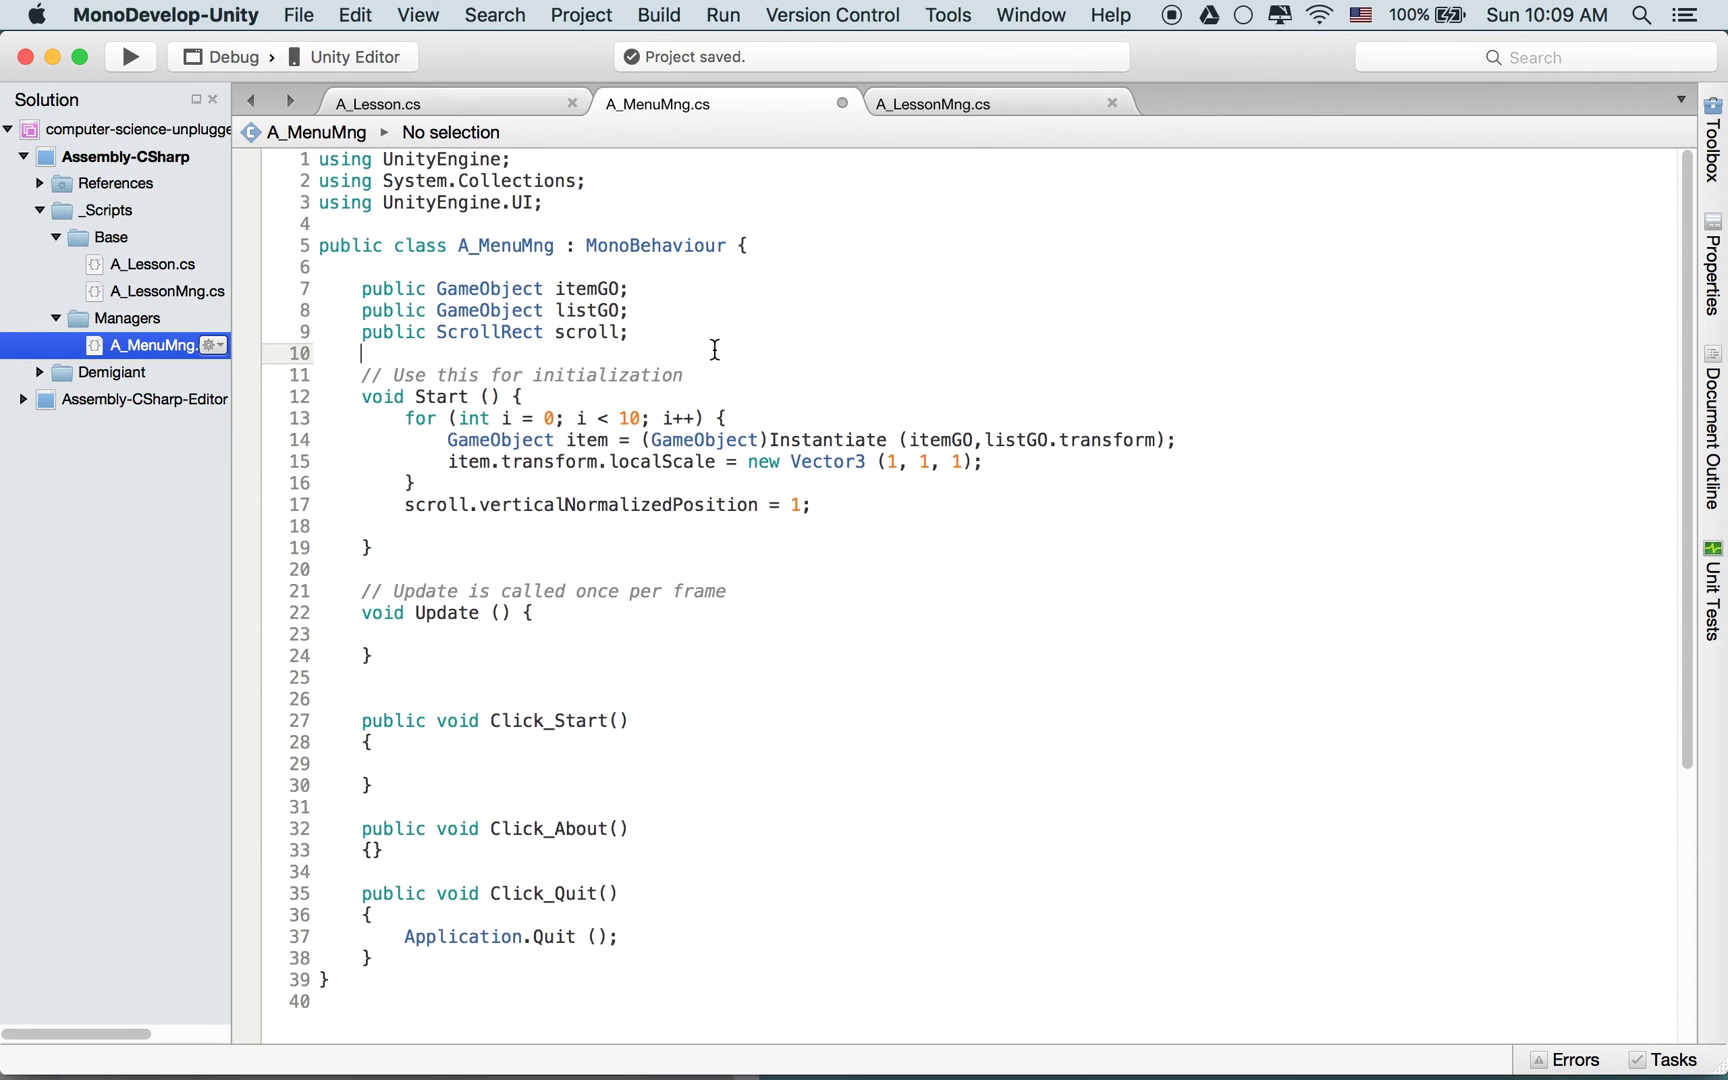
{"action": "double_click", "coordinate": [628, 306]}
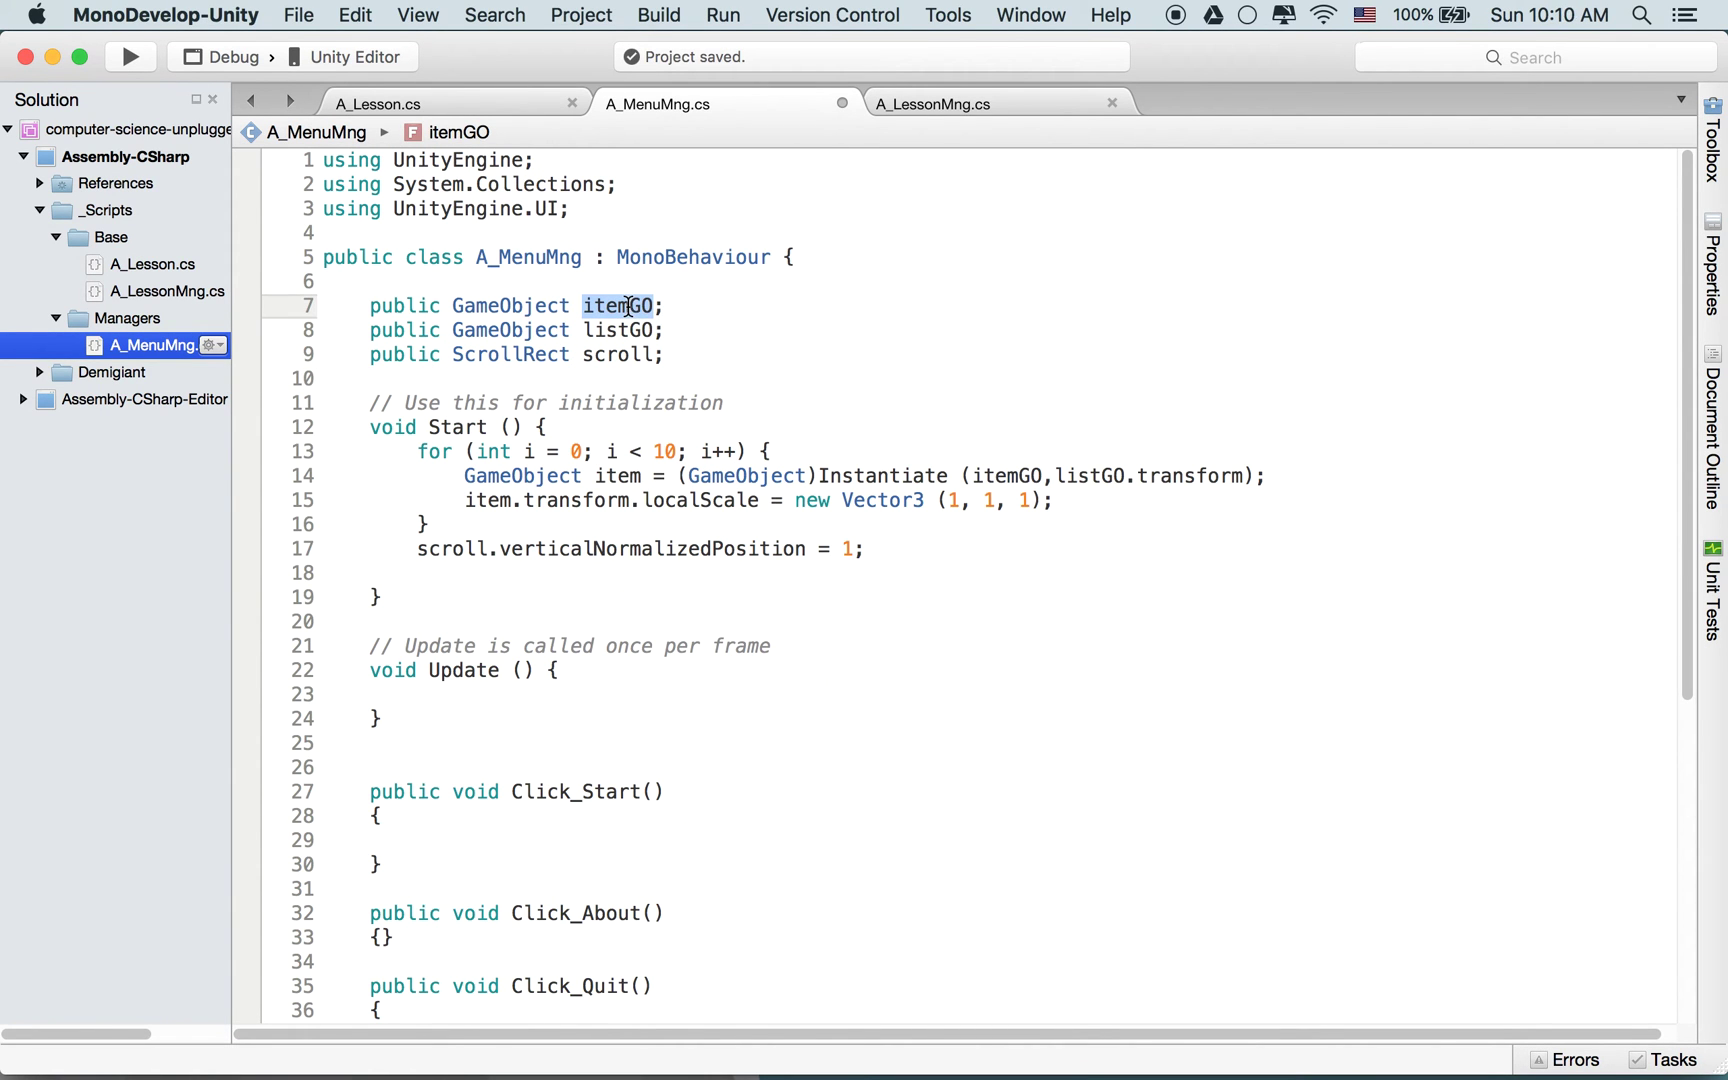
{"action": "key", "text": "super+s"}
Look over the listGO and scroll field declarations, then return to Unity
{"action": "double_click", "coordinate": [620, 330]}
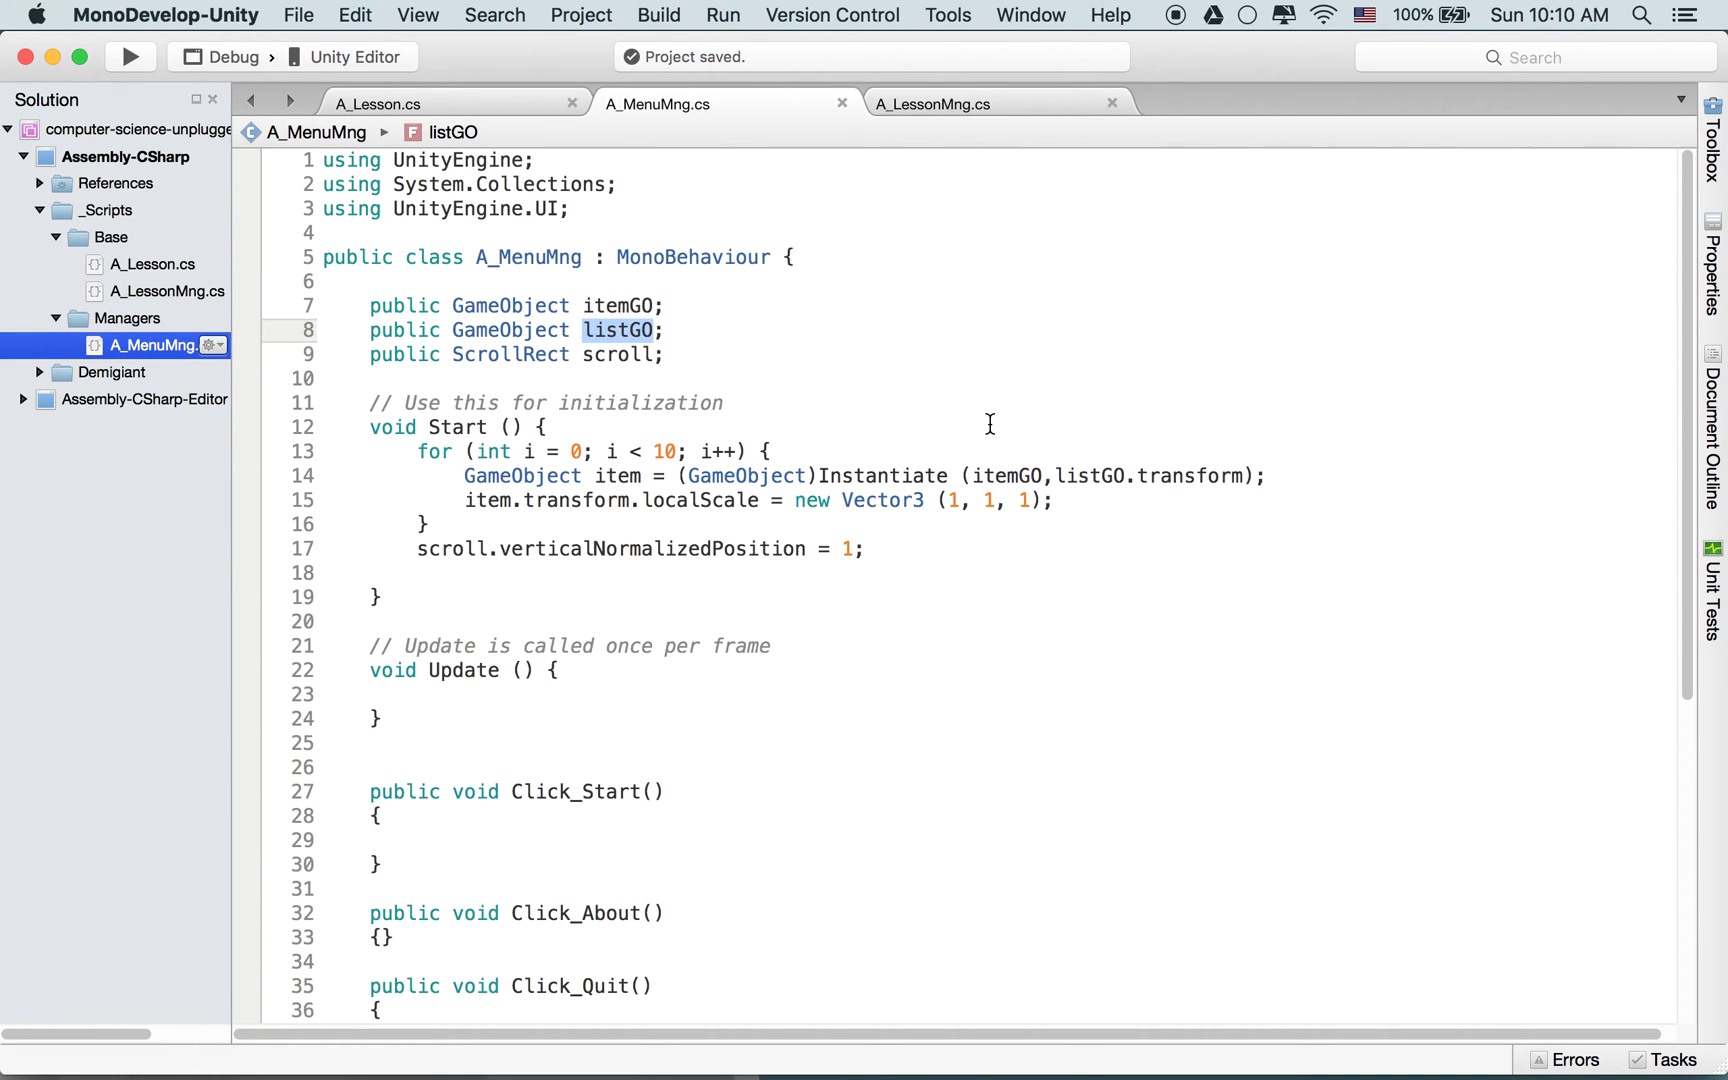
{"action": "left_click", "coordinate": [618, 370]}
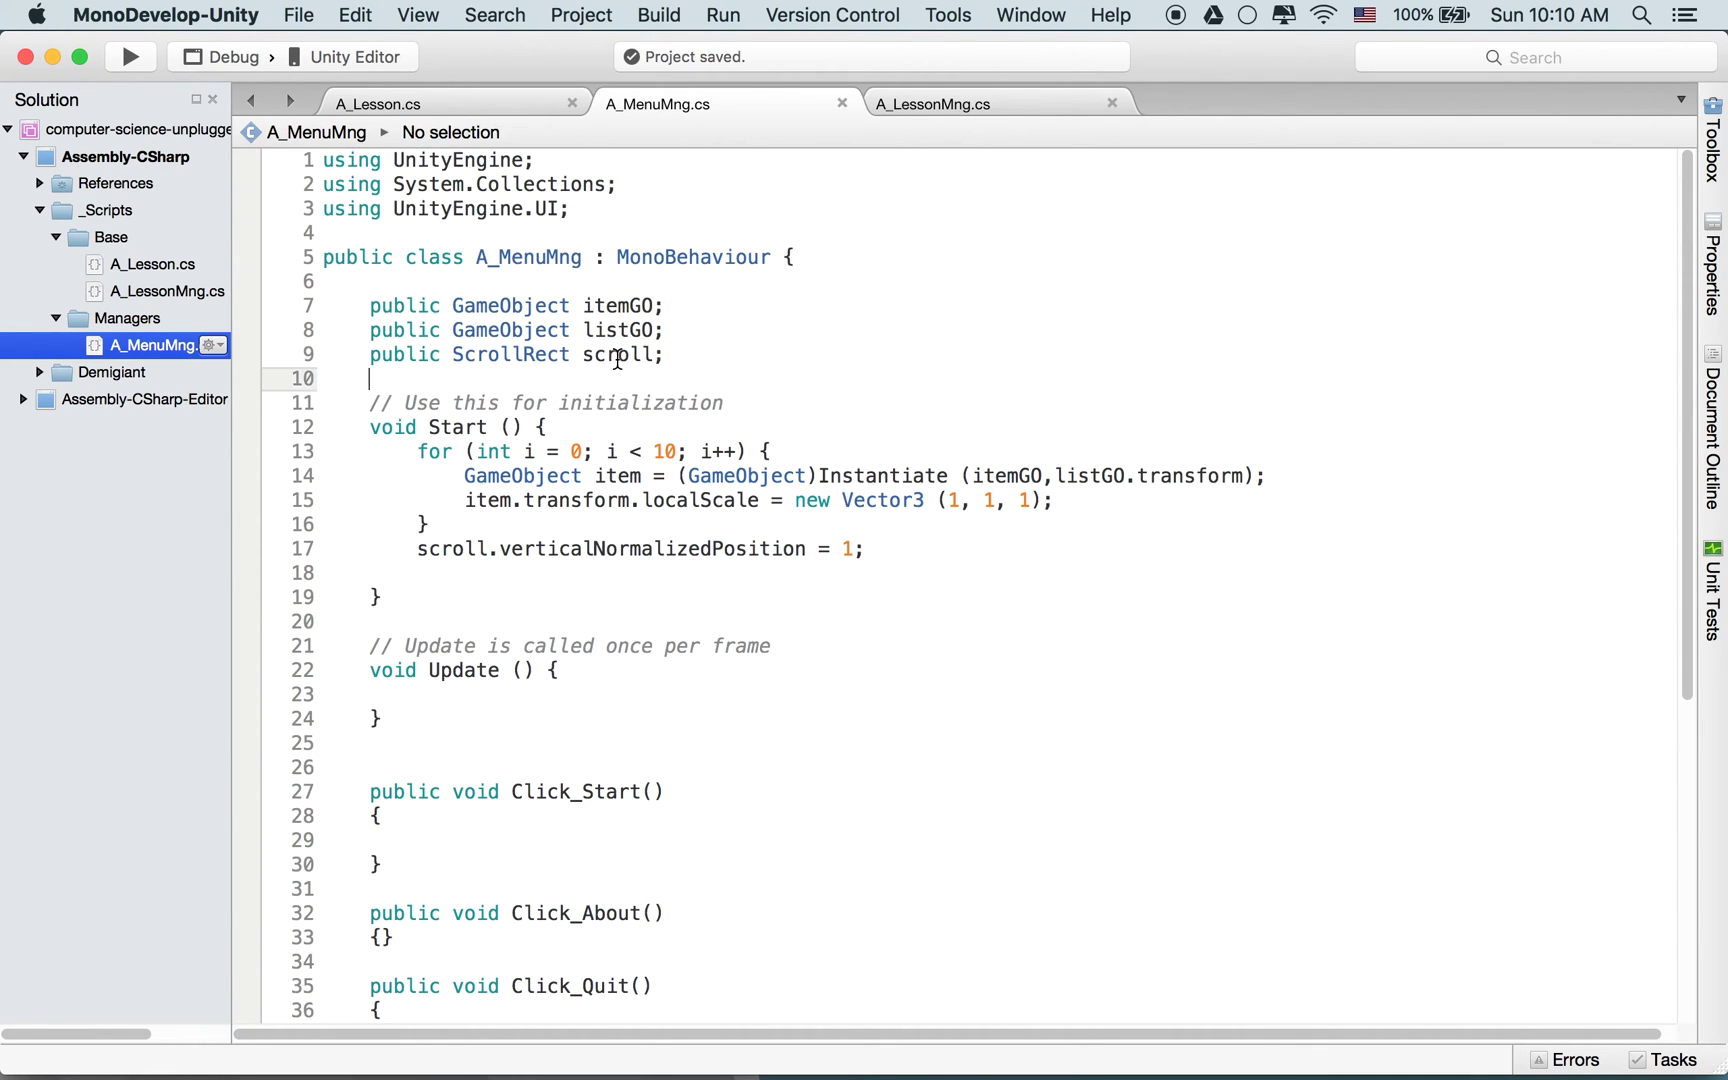
{"action": "double_click", "coordinate": [618, 356]}
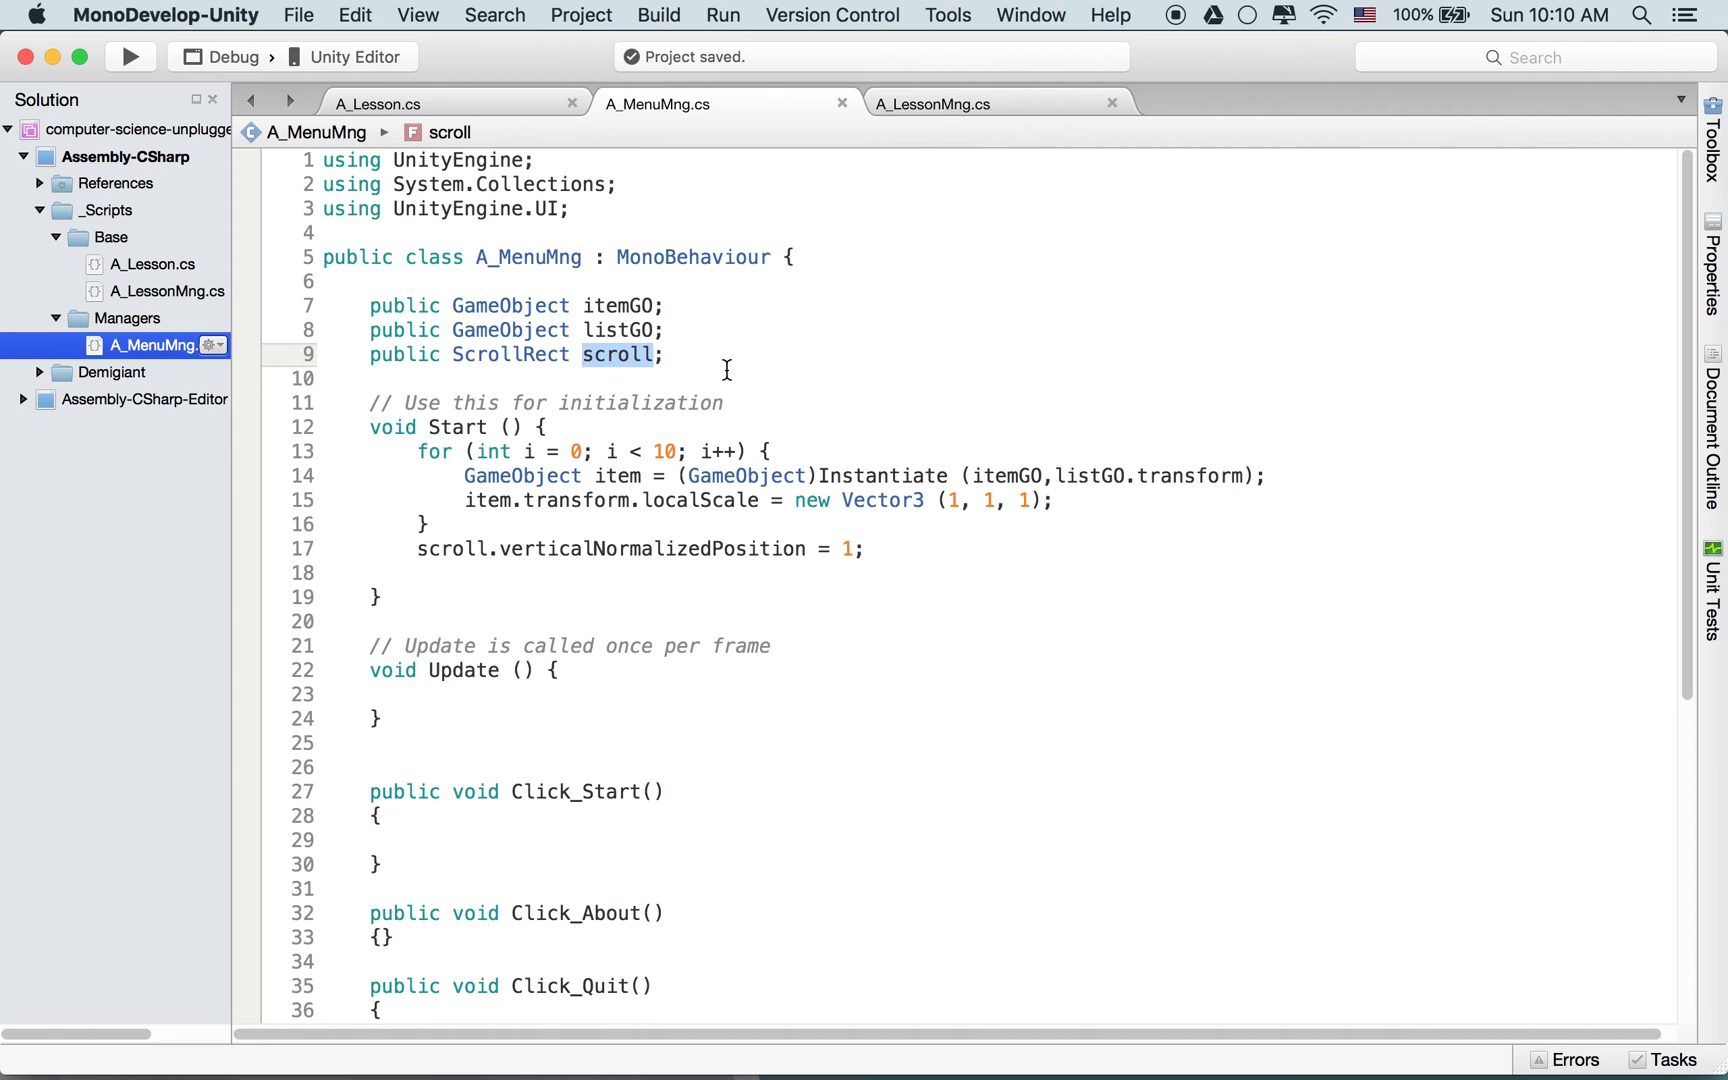
{"action": "key", "text": "super+Tab"}
{"action": "key", "text": "super+Tab"}
{"action": "key", "text": "super+Tab"}
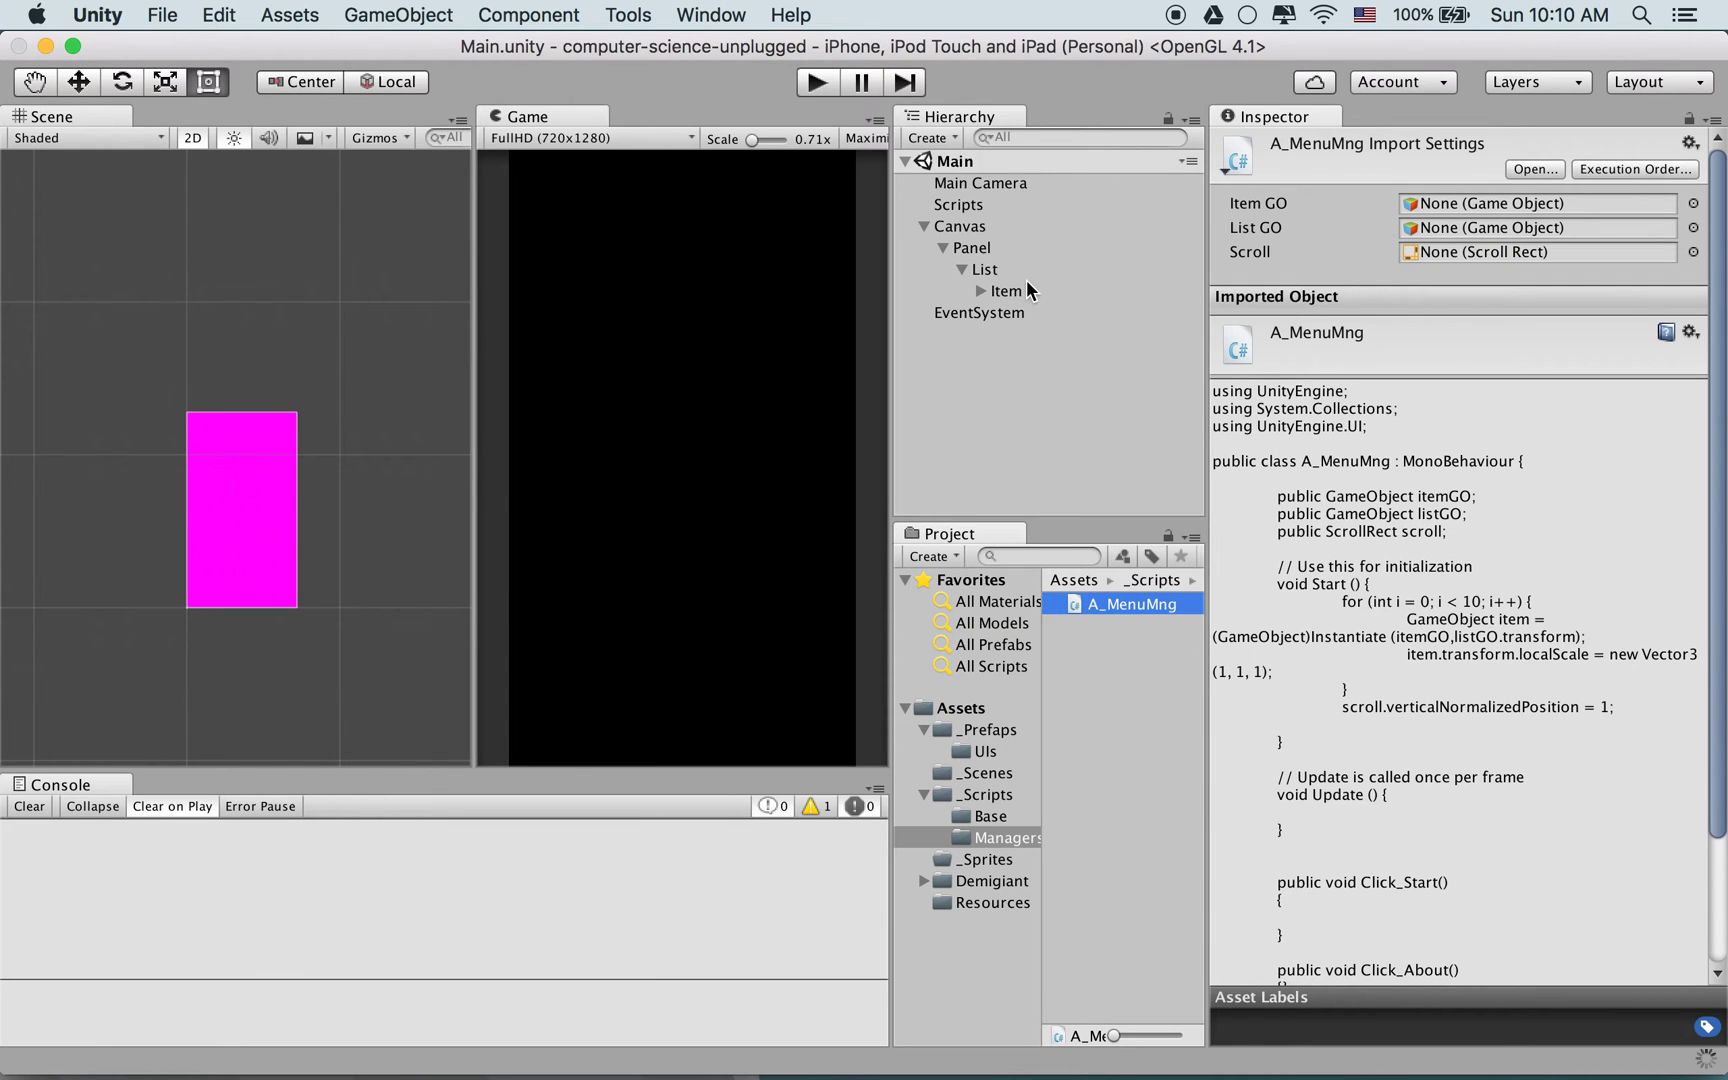
On the Scripts object, drag Item into Item GO and List into List GO
{"action": "left_click", "coordinate": [990, 203]}
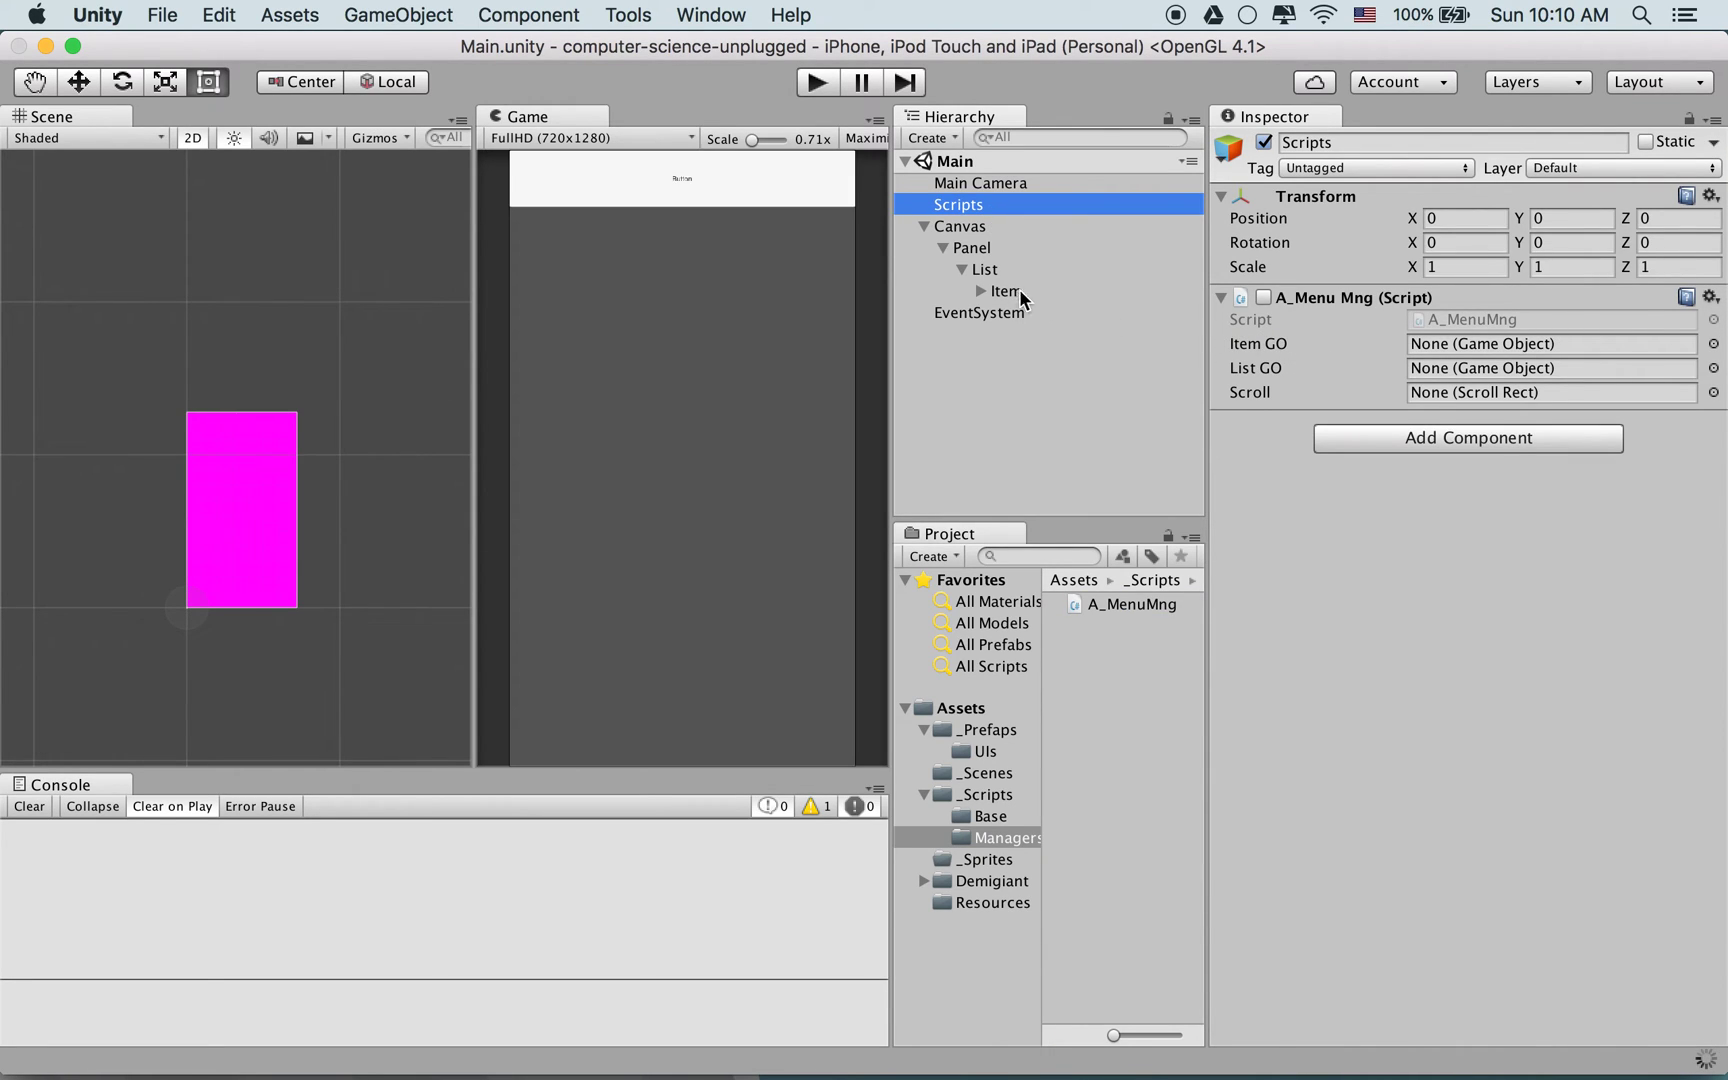
{"action": "left_click_drag", "start_coordinate": [1005, 290], "coordinate": [1158, 320]}
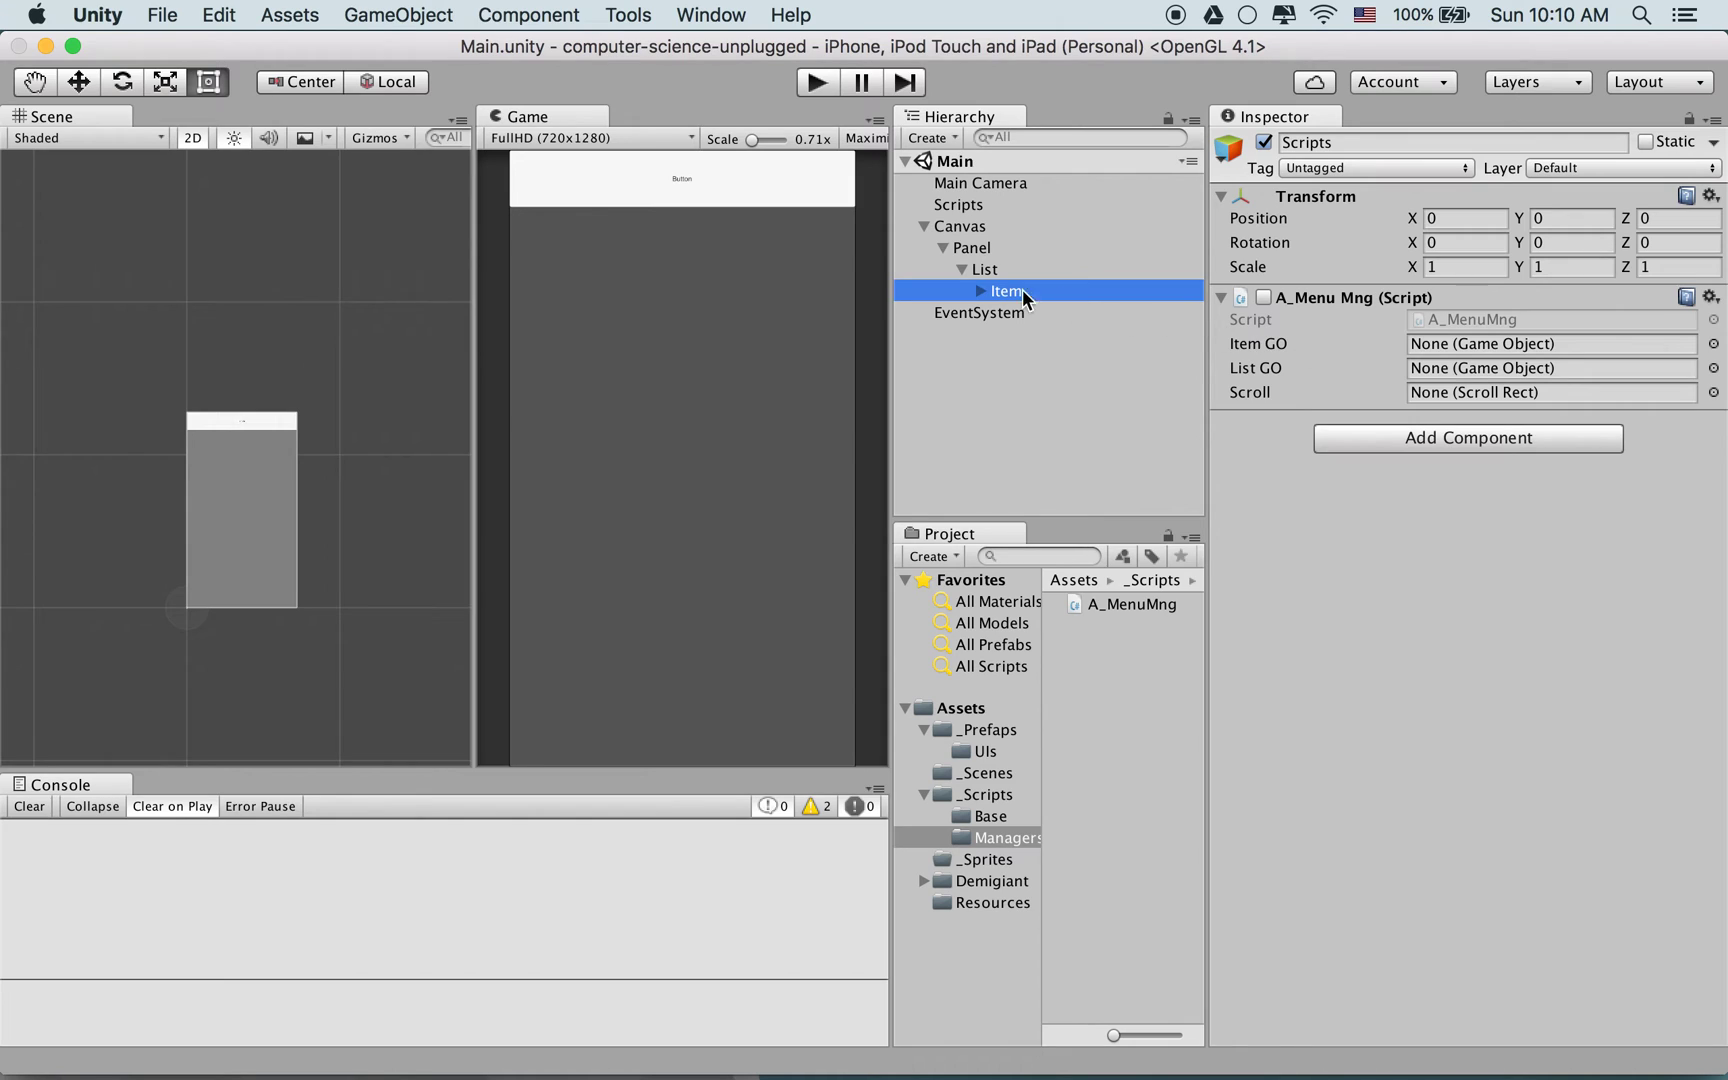
{"action": "left_click_drag", "start_coordinate": [1022, 293], "coordinate": [1450, 343]}
{"action": "left_click", "coordinate": [985, 269]}
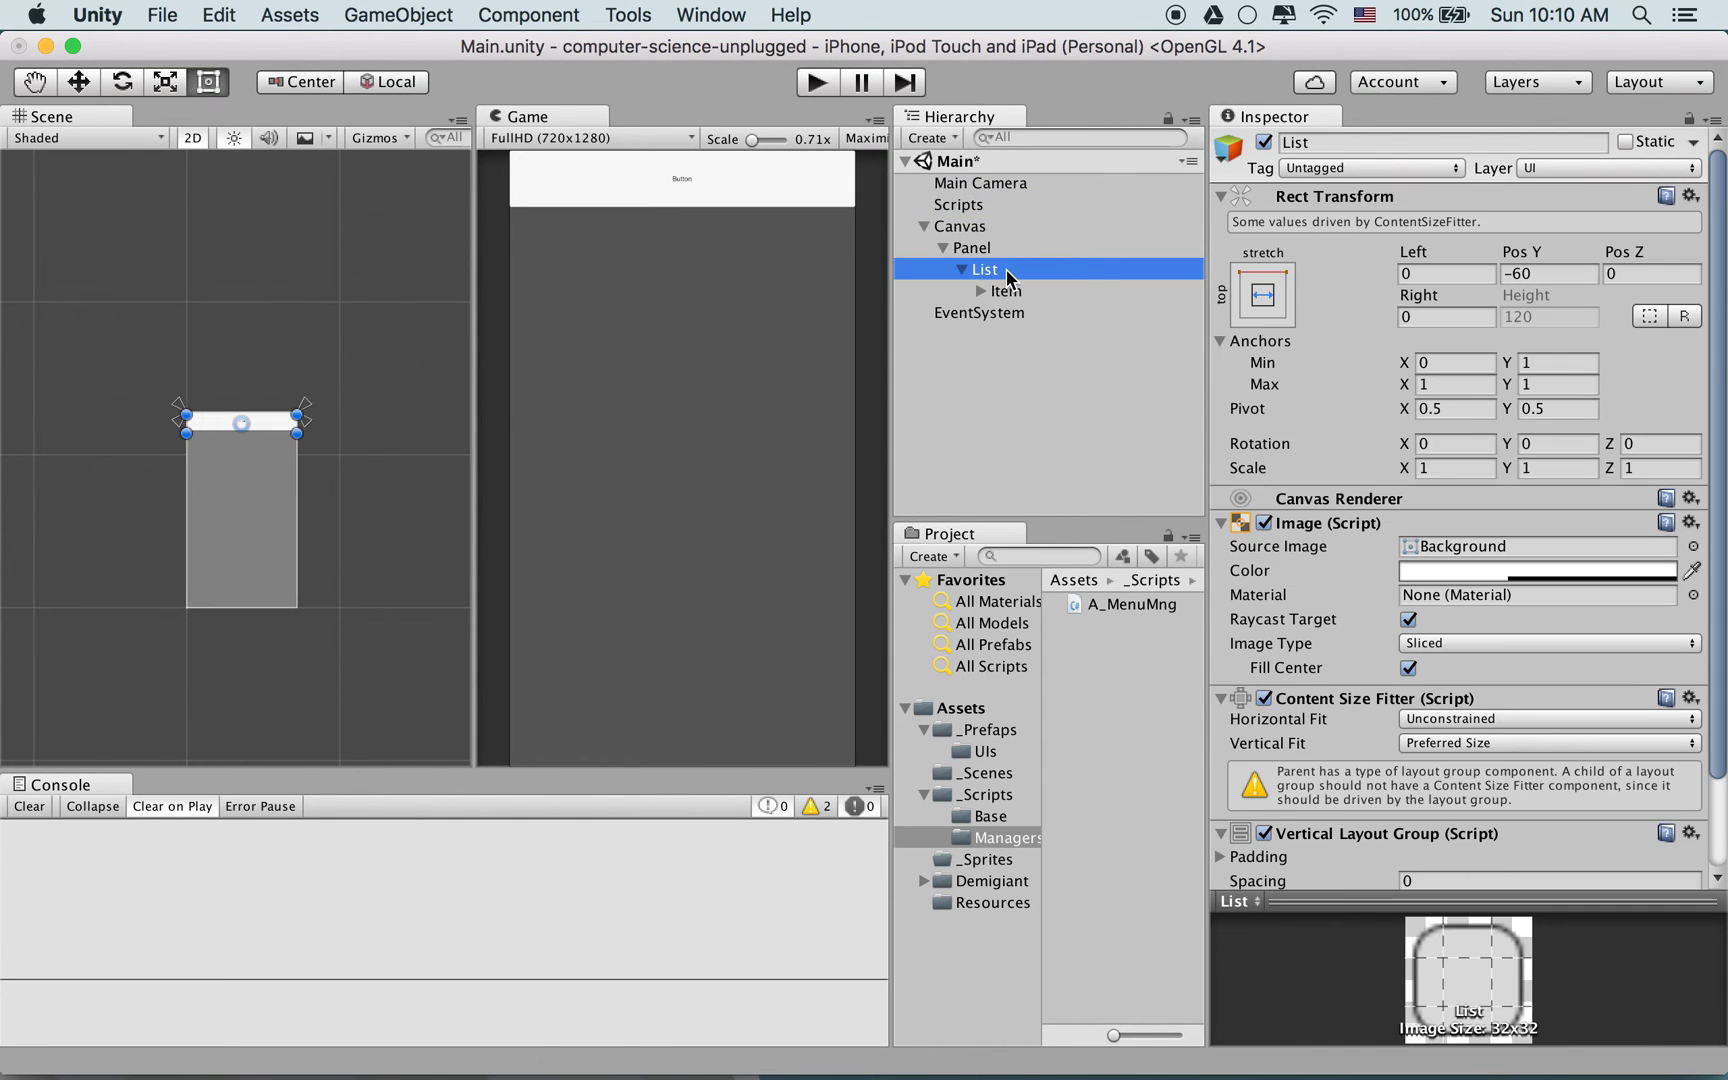
{"action": "left_click", "coordinate": [962, 205]}
{"action": "left_click_drag", "start_coordinate": [997, 278], "coordinate": [1460, 375]}
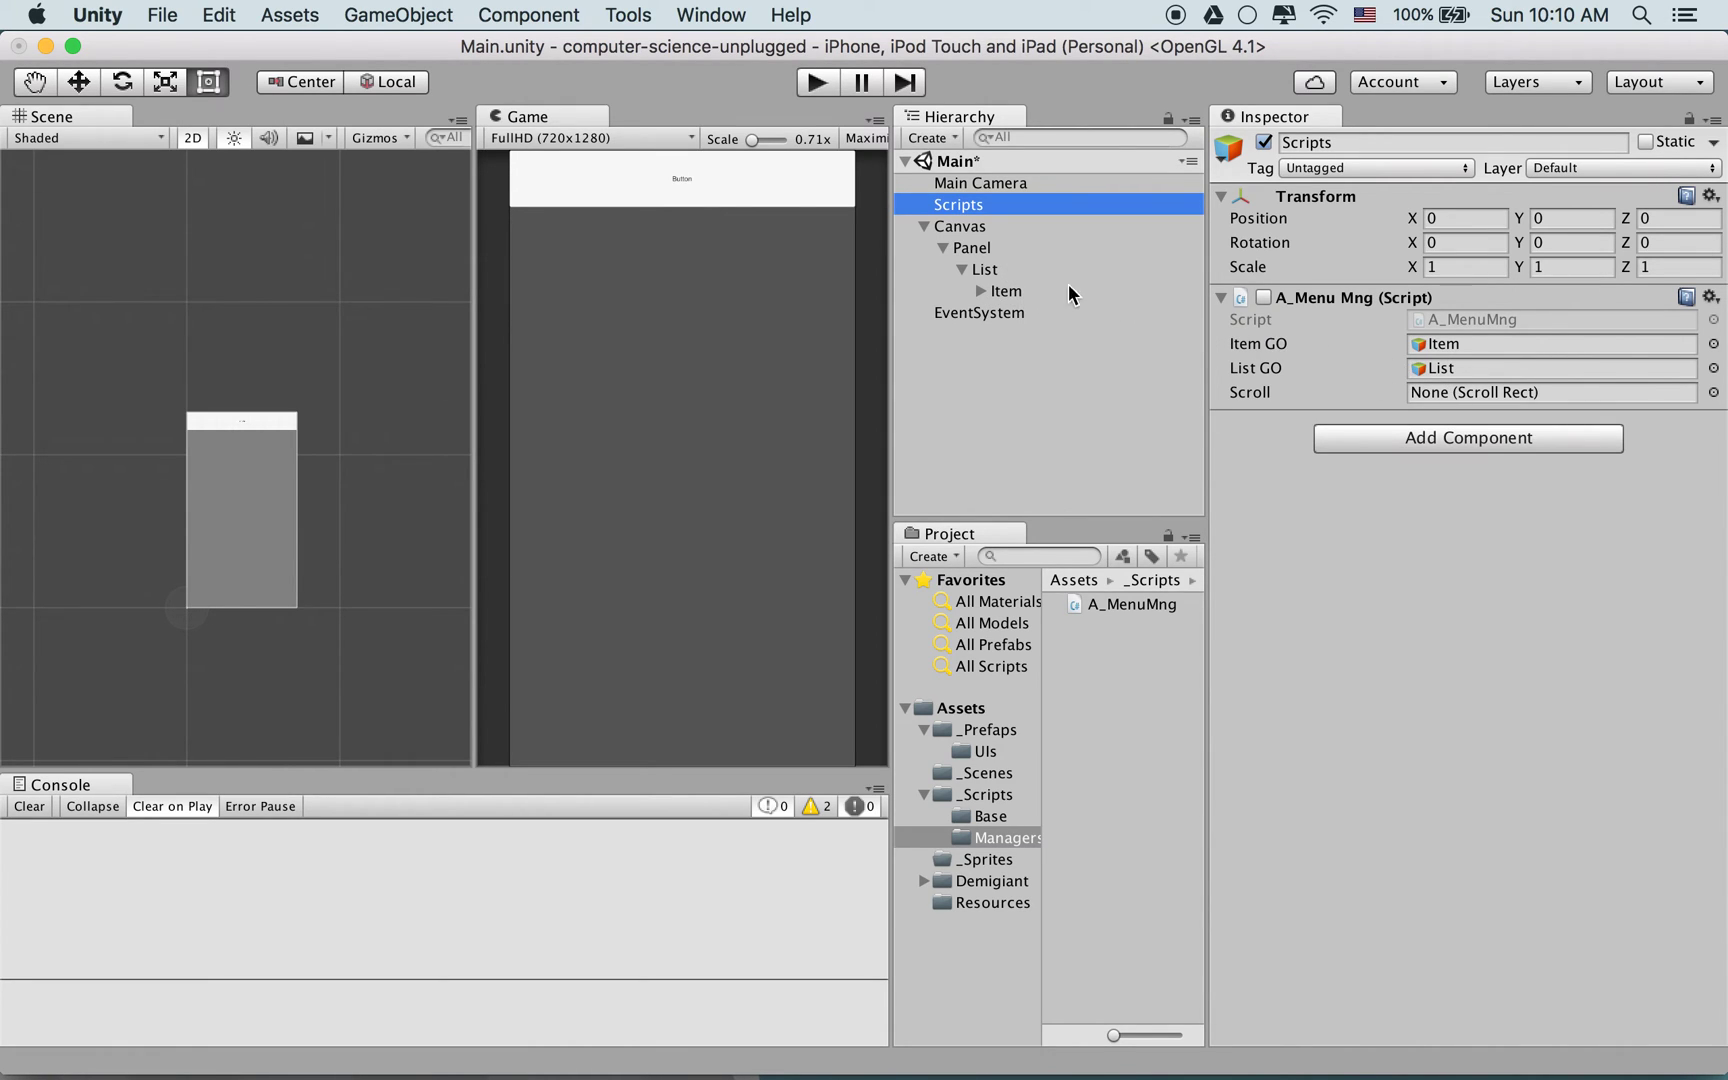
Assign Panel to the Scroll field and save the scene
{"action": "left_click", "coordinate": [986, 252]}
{"action": "left_click", "coordinate": [988, 226]}
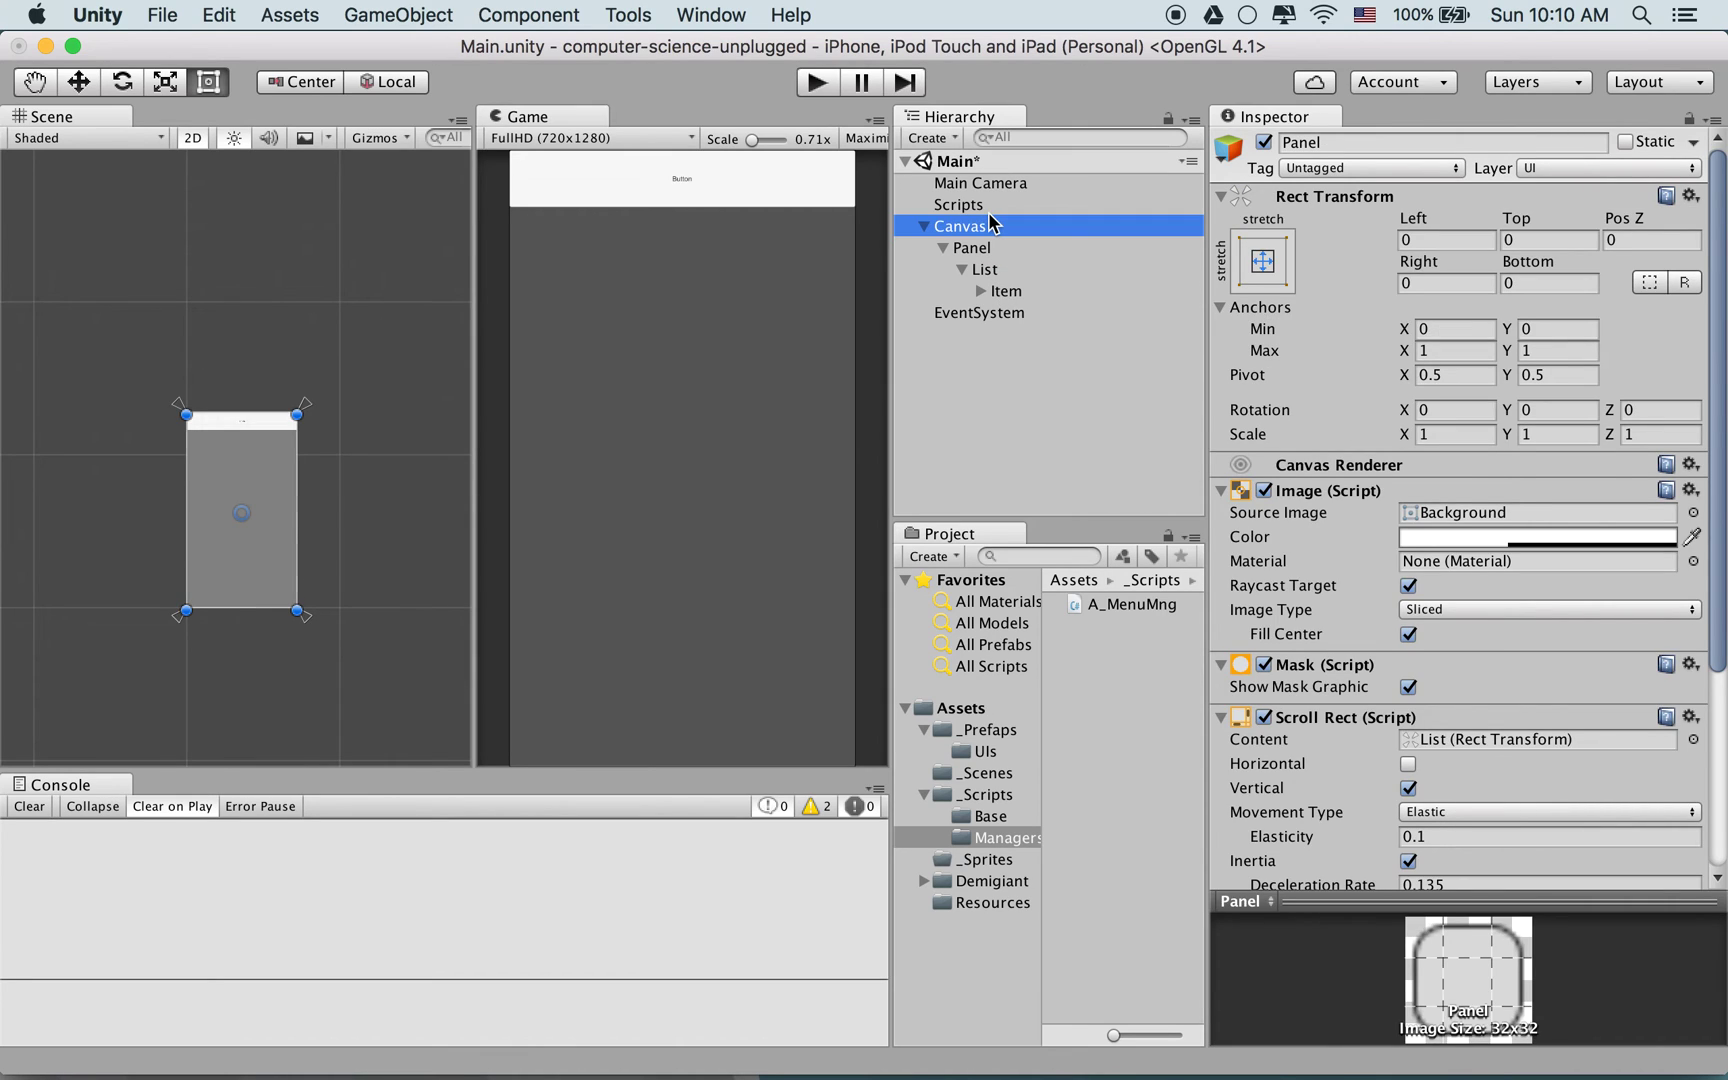
{"action": "left_click", "coordinate": [991, 204]}
{"action": "left_click_drag", "start_coordinate": [978, 255], "coordinate": [1480, 401]}
{"action": "key", "text": "super+s"}
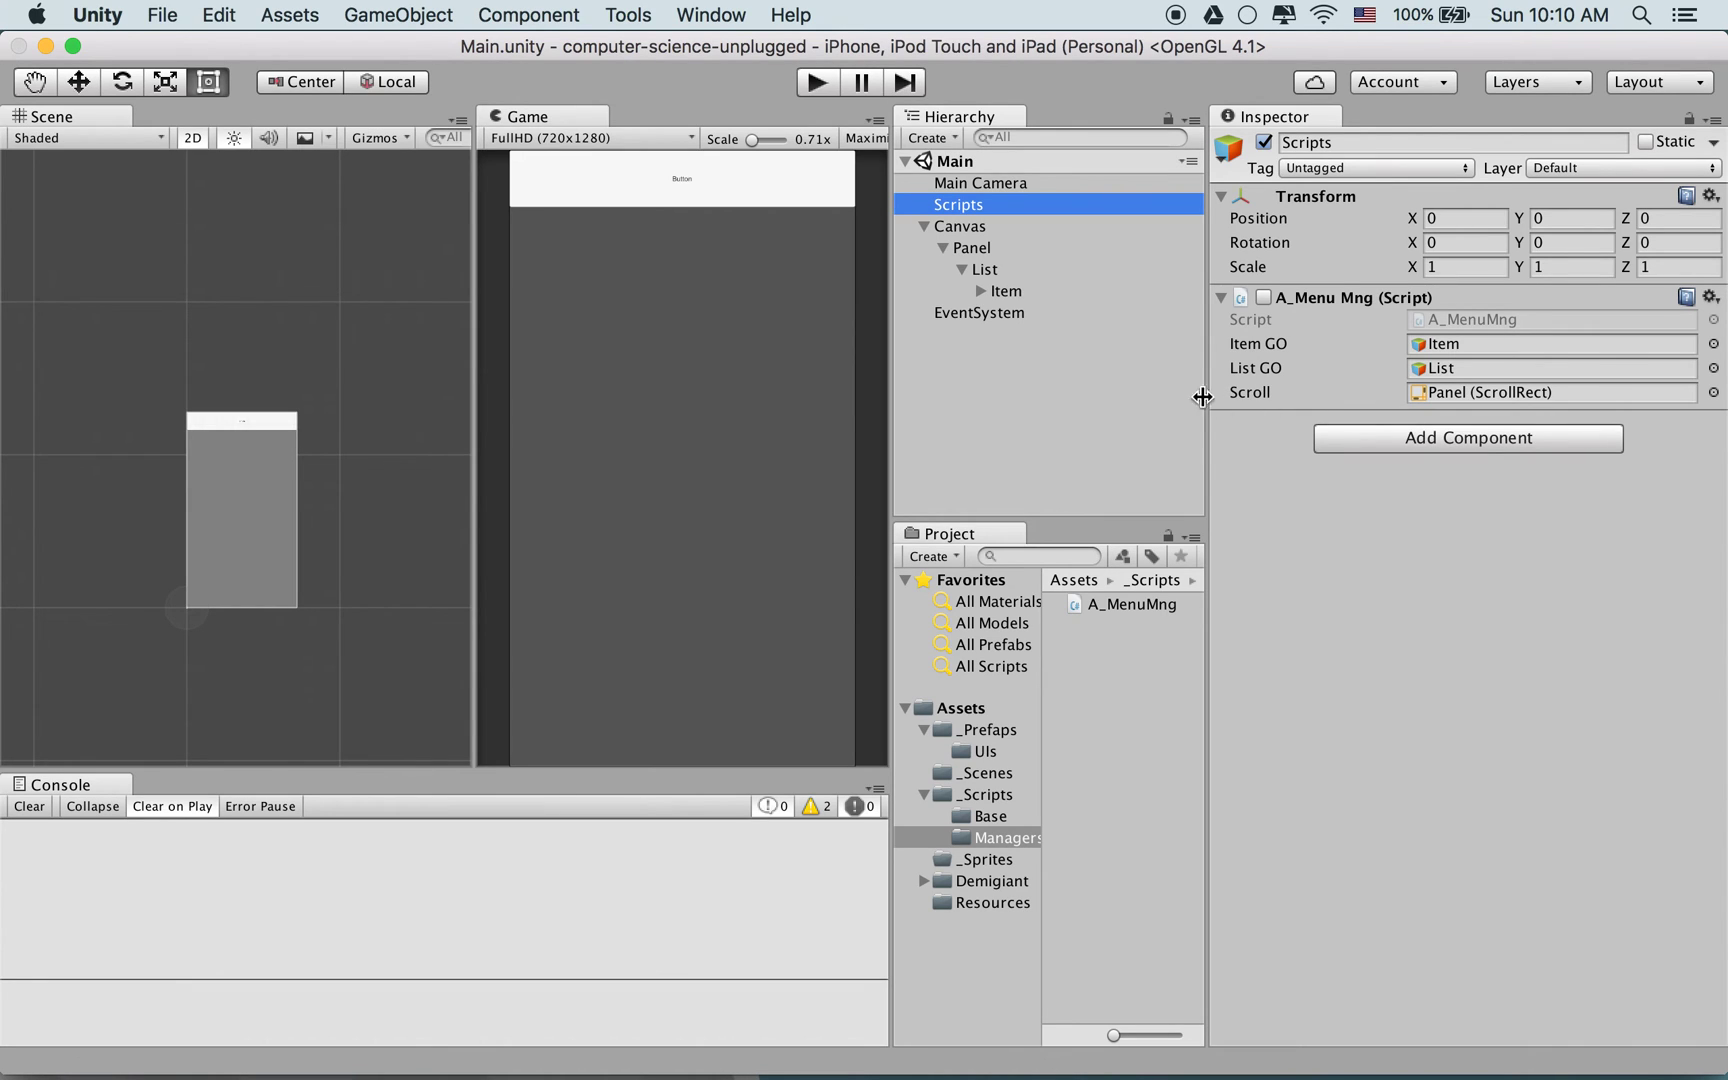
Check Item and Panel, then reopen A_MenuMng in MonoDevelop with the caret after Start's brace
{"action": "left_click", "coordinate": [1040, 290]}
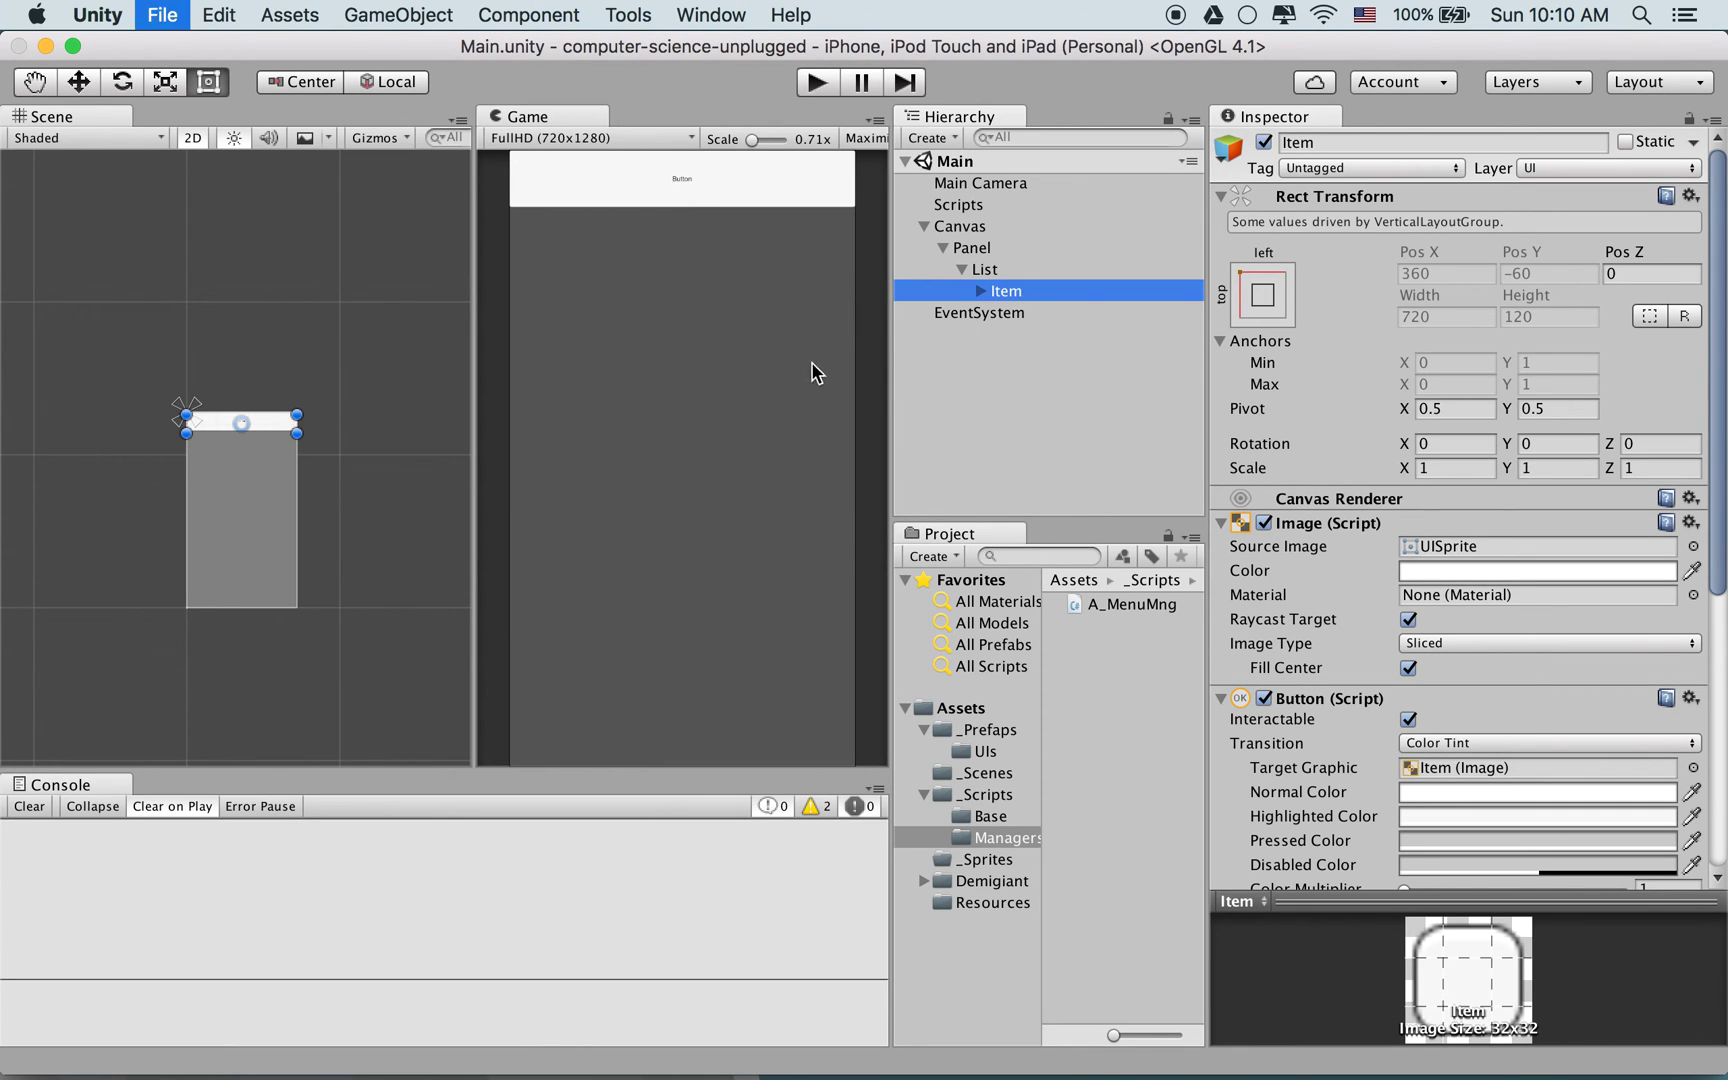
{"action": "left_click", "coordinate": [979, 207]}
{"action": "left_click", "coordinate": [985, 250]}
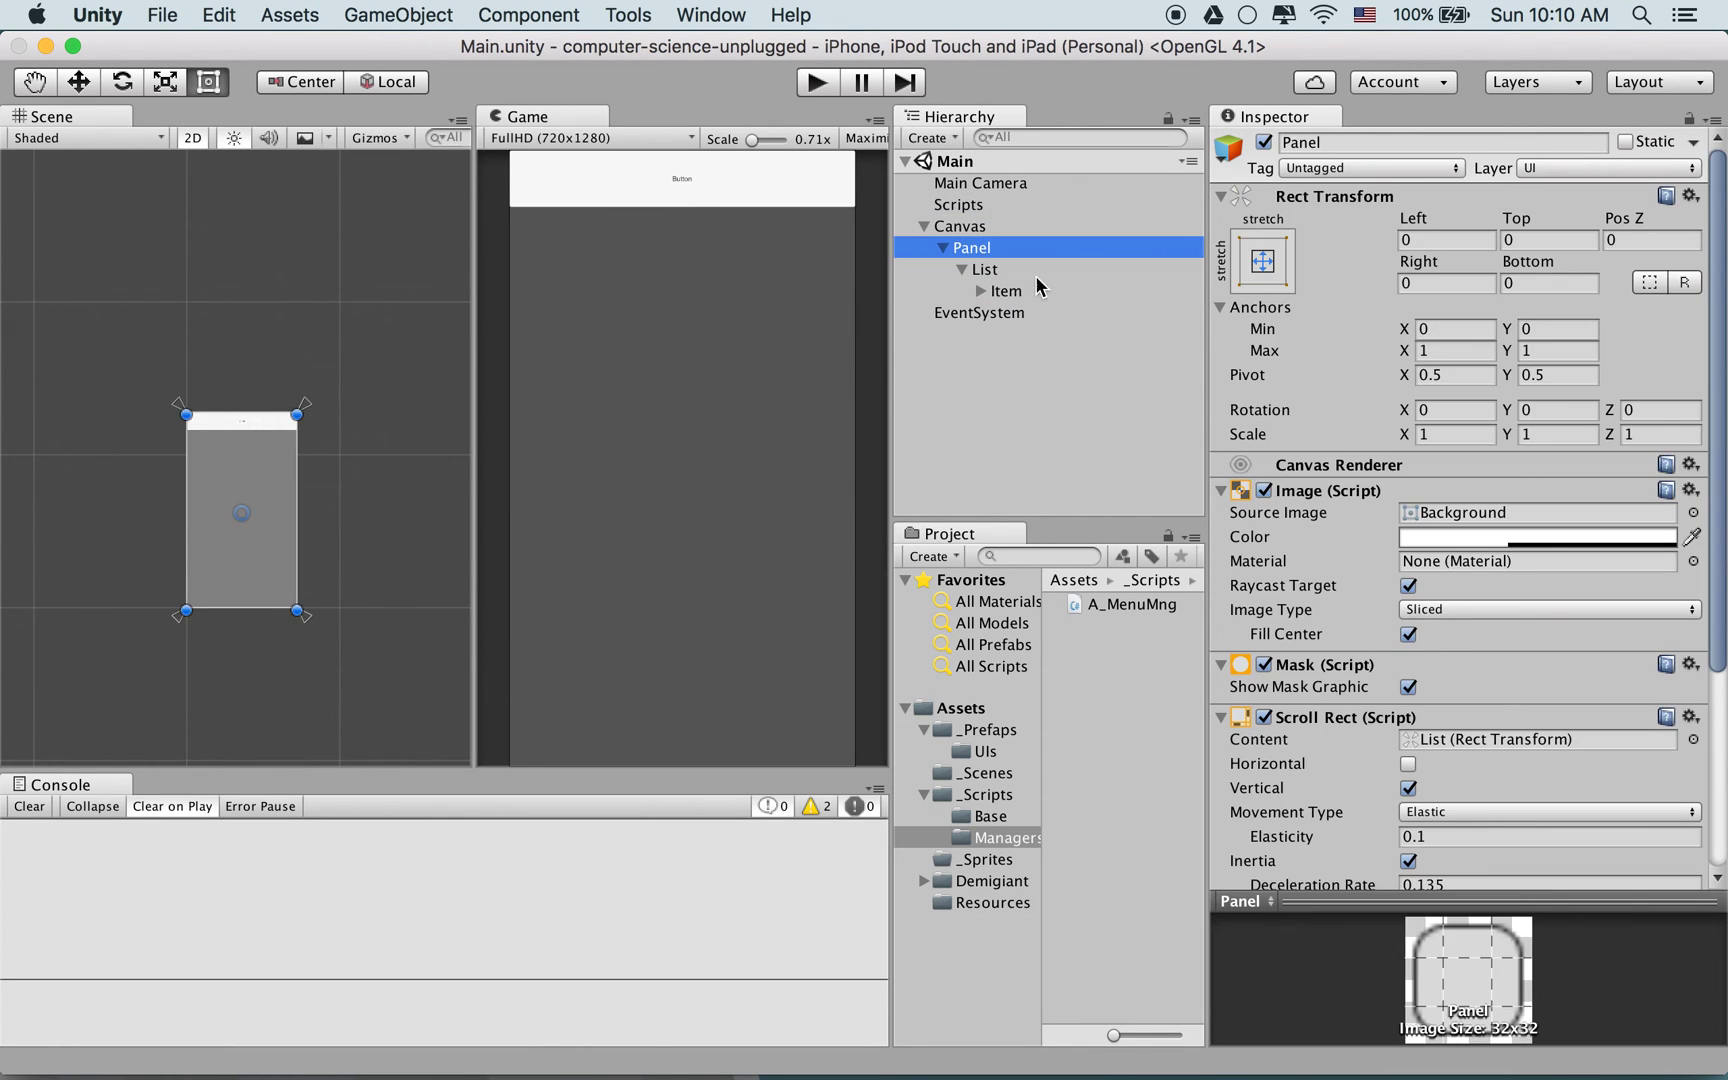
{"action": "left_click", "coordinate": [986, 205]}
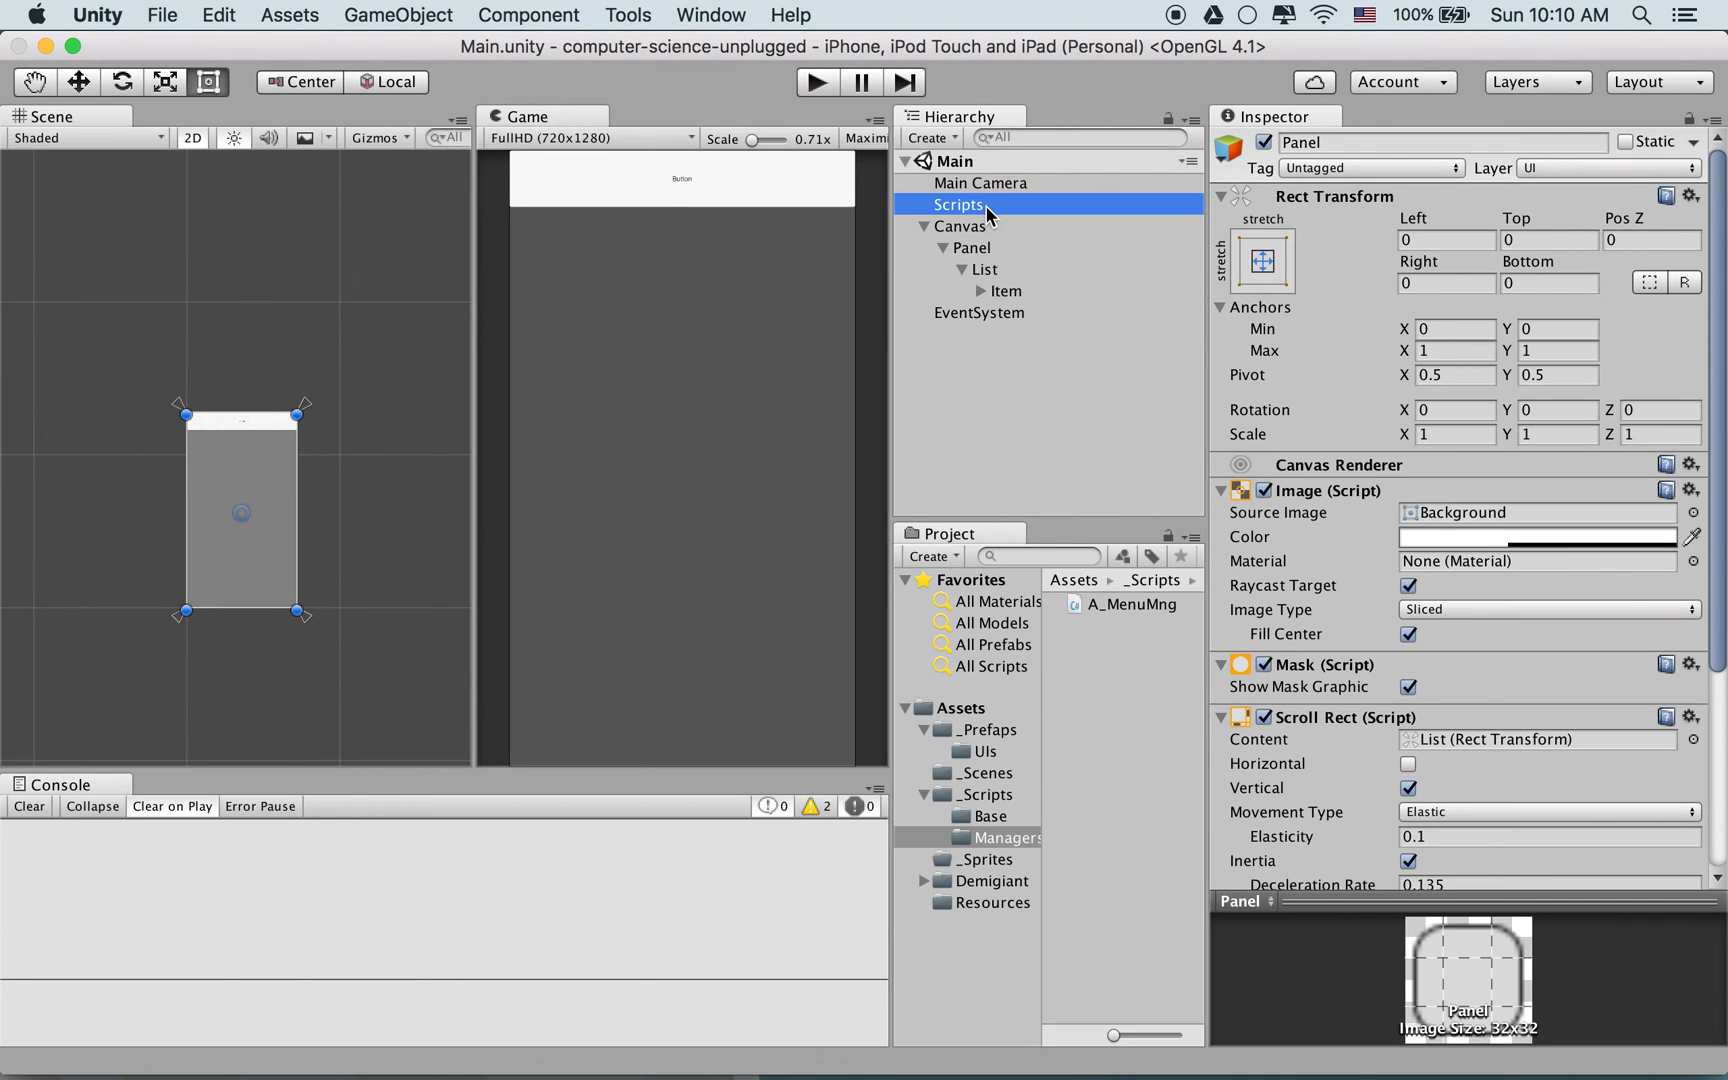
{"action": "left_click", "coordinate": [1454, 319]}
{"action": "double_click", "coordinate": [1131, 609]}
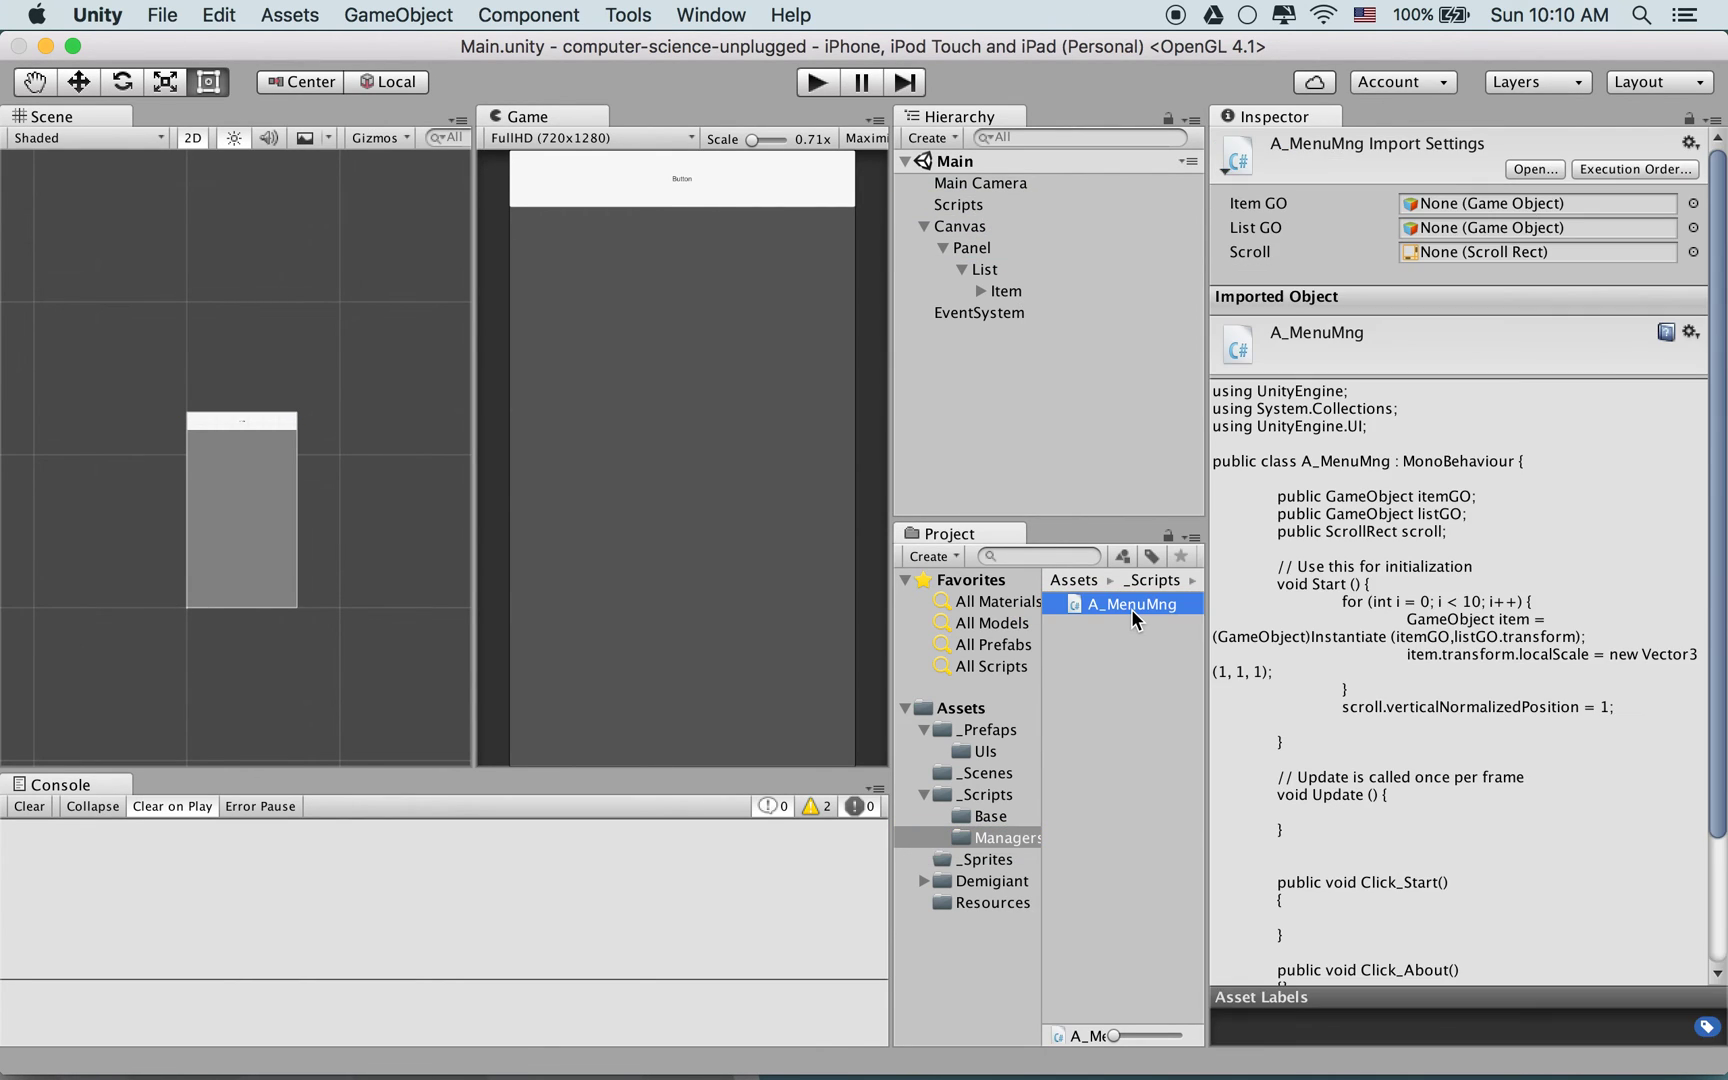
{"action": "left_click", "coordinate": [601, 429]}
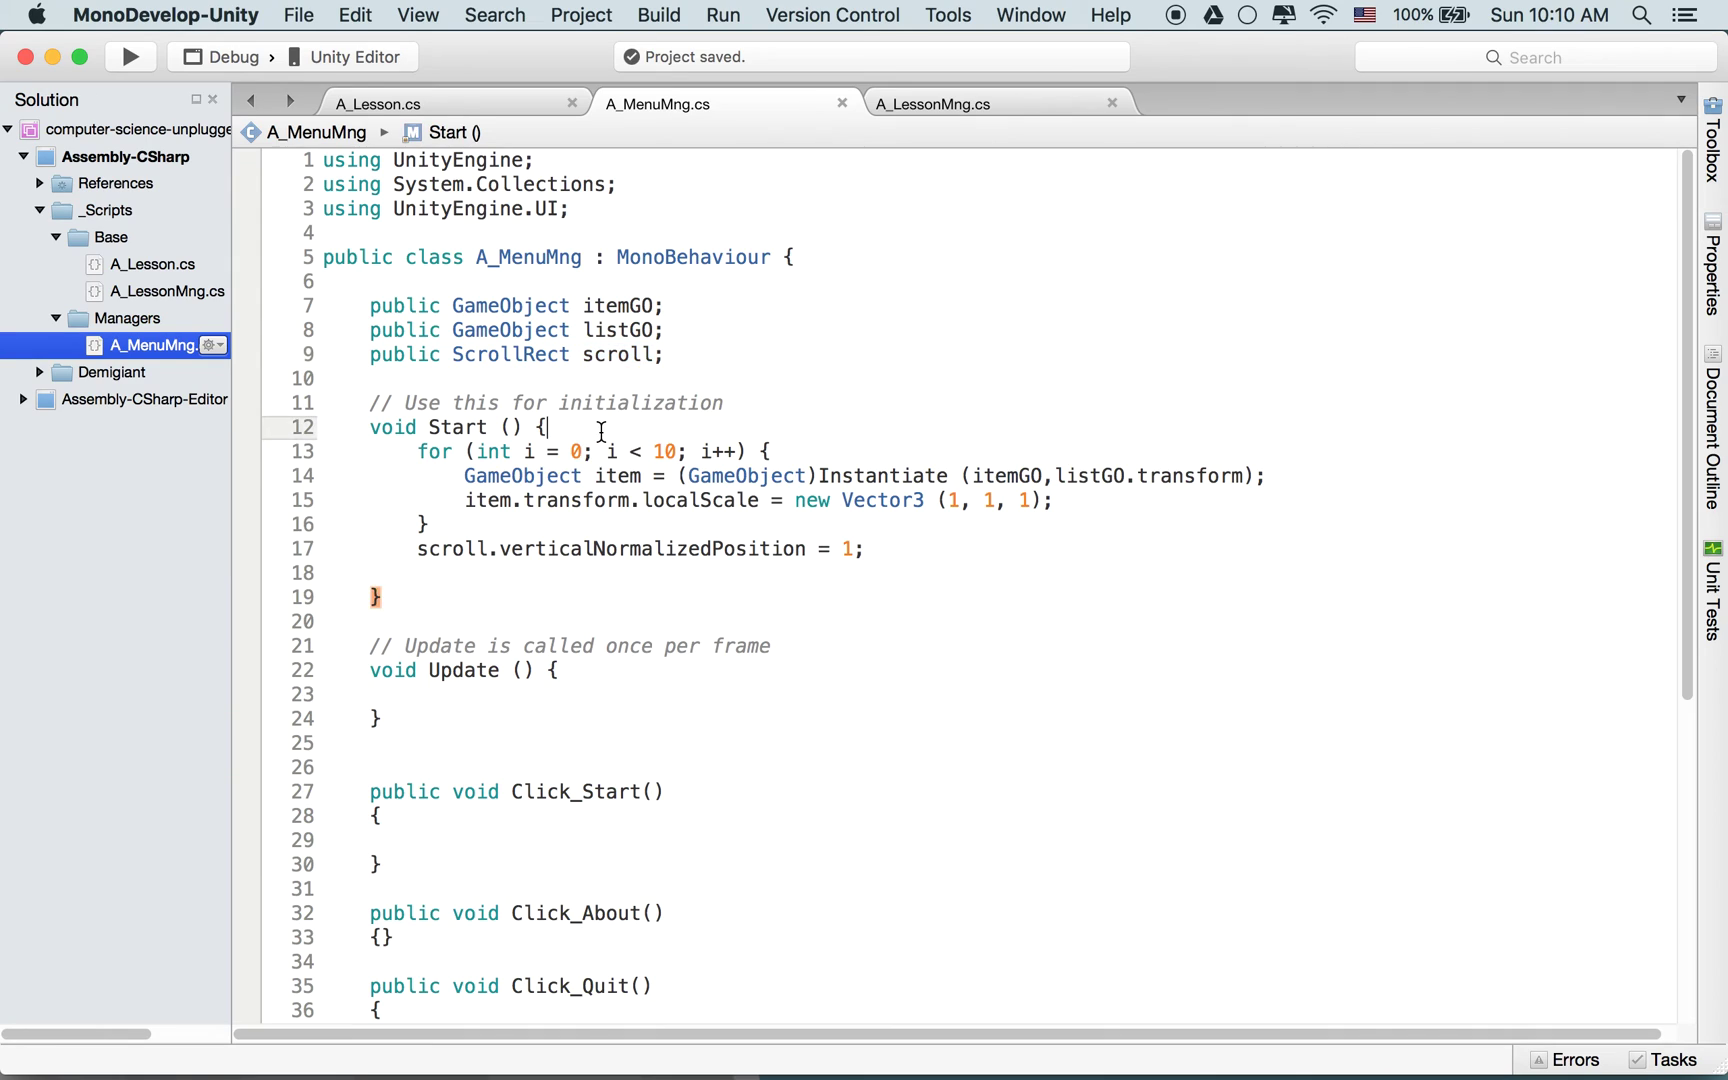
Add blank lines at the top of Start and after the item-cloning loop
{"action": "key", "text": "Return"}
{"action": "left_click", "coordinate": [532, 545]}
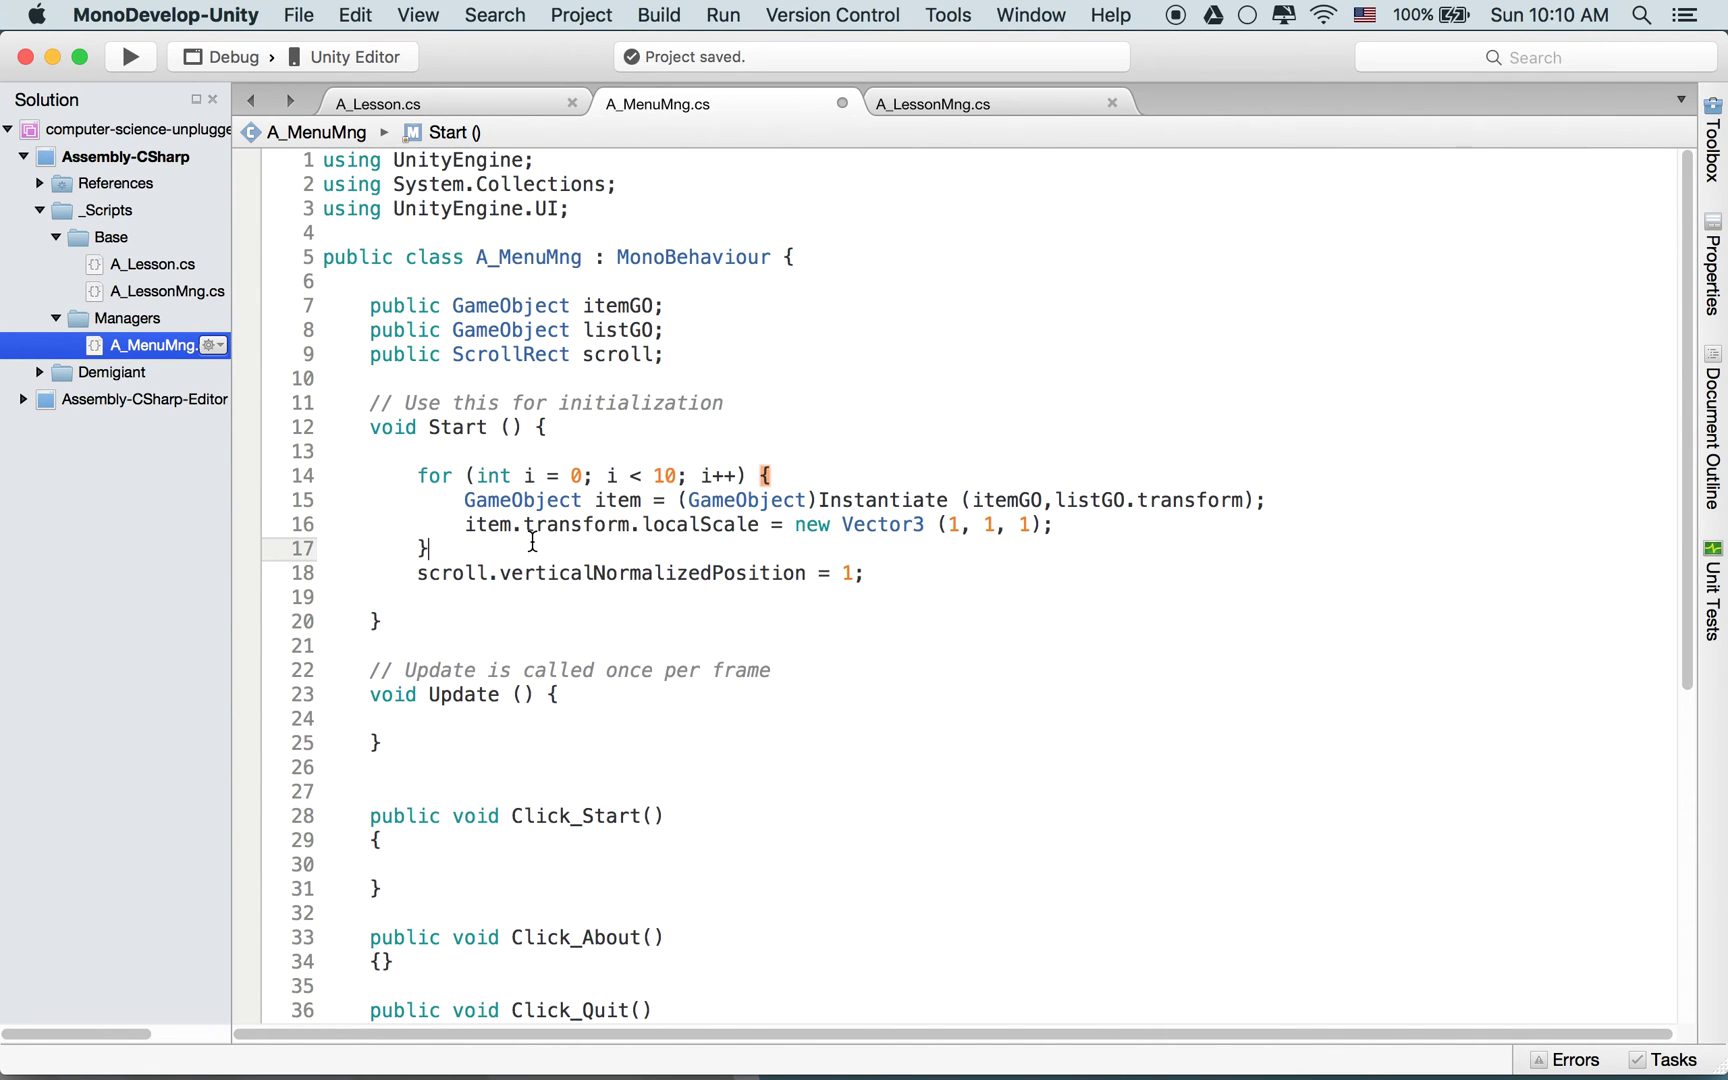
{"action": "key", "text": "Return"}
Review the item-cloning line and the localScale reset to new Vector3 (1, 1, 1)
{"action": "left_click_drag", "start_coordinate": [463, 500], "coordinate": [866, 505]}
{"action": "left_click_drag", "start_coordinate": [1202, 495], "coordinate": [1272, 500]}
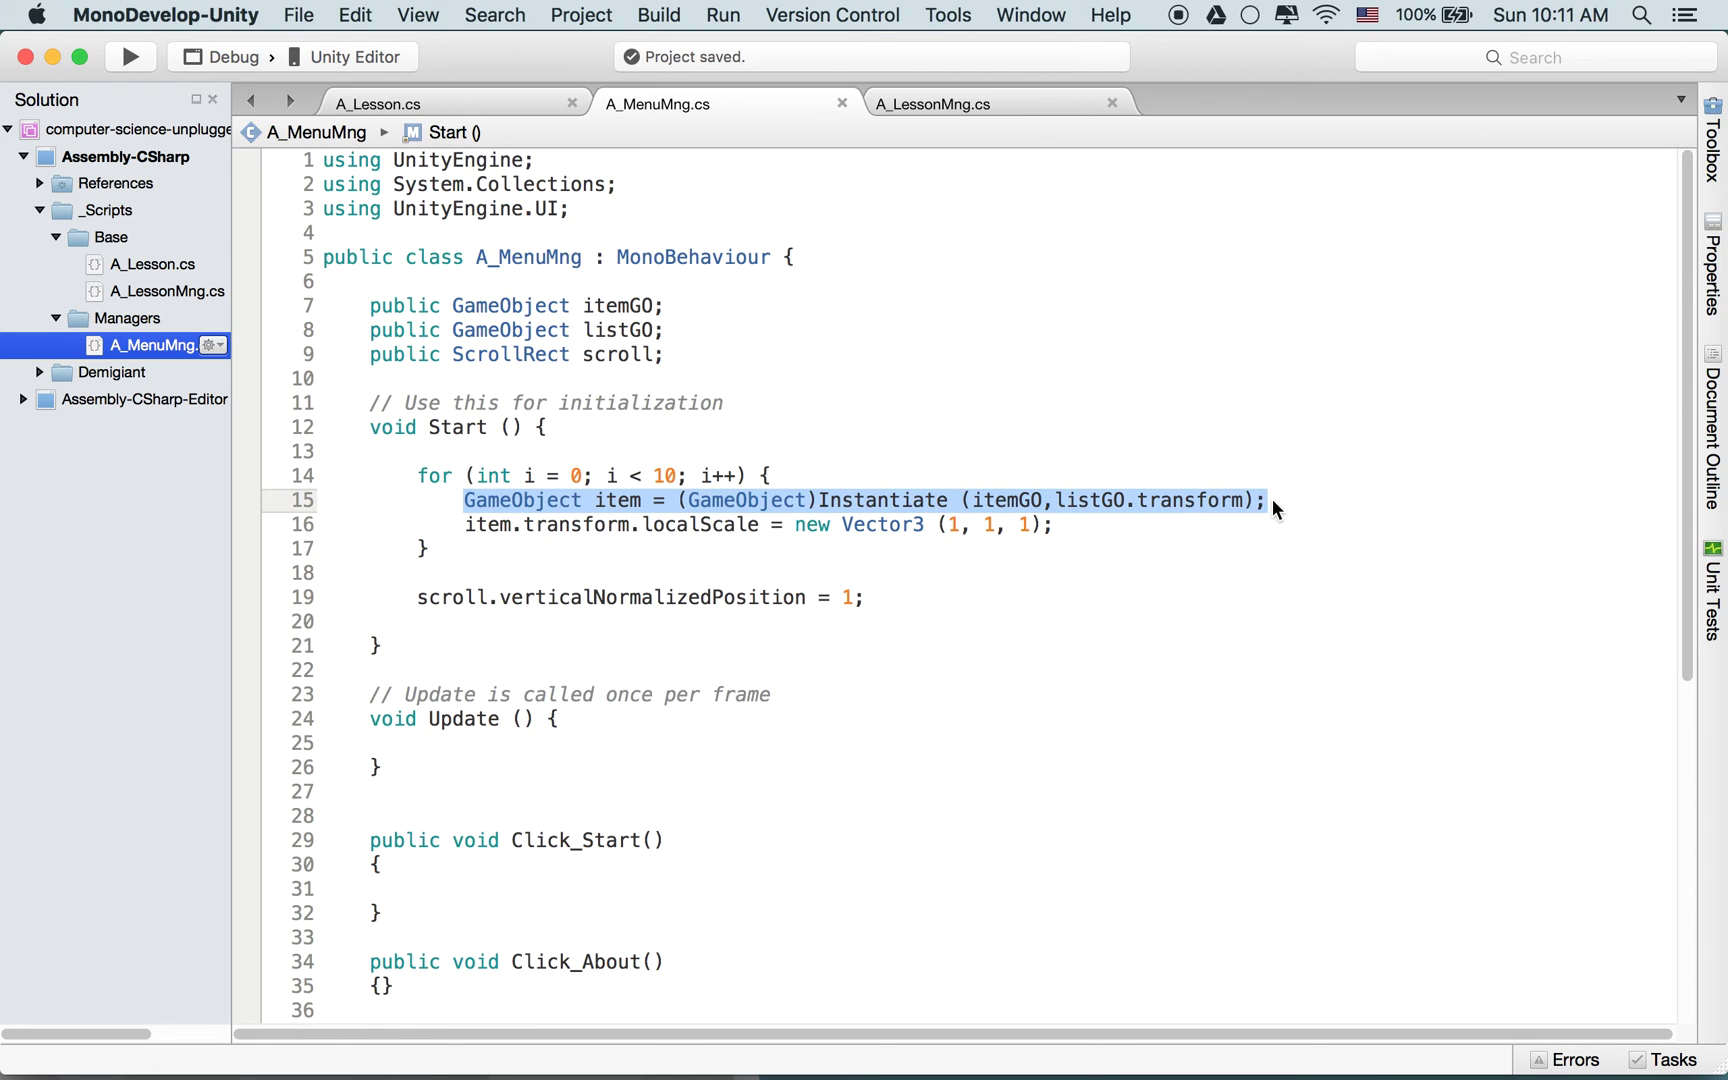
{"action": "left_click", "coordinate": [441, 522]}
{"action": "left_click_drag", "start_coordinate": [441, 522], "coordinate": [797, 540]}
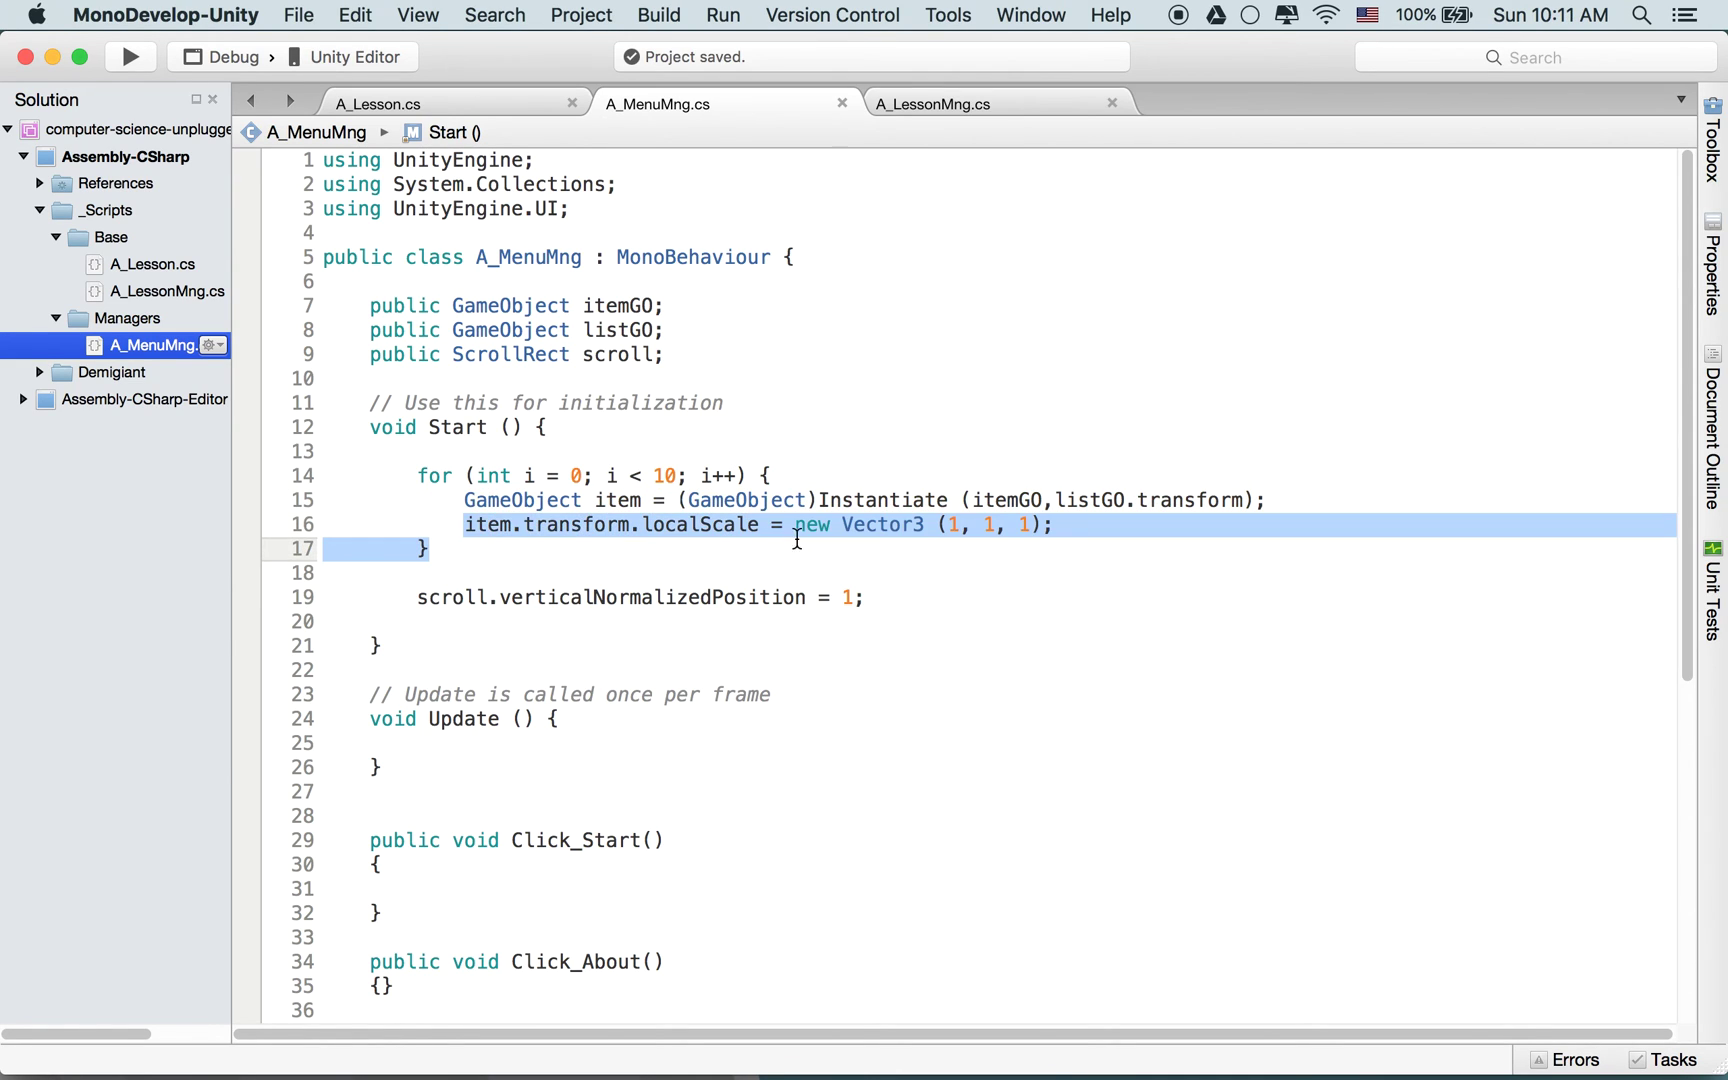
{"action": "left_click_drag", "start_coordinate": [1025, 545], "coordinate": [1078, 535]}
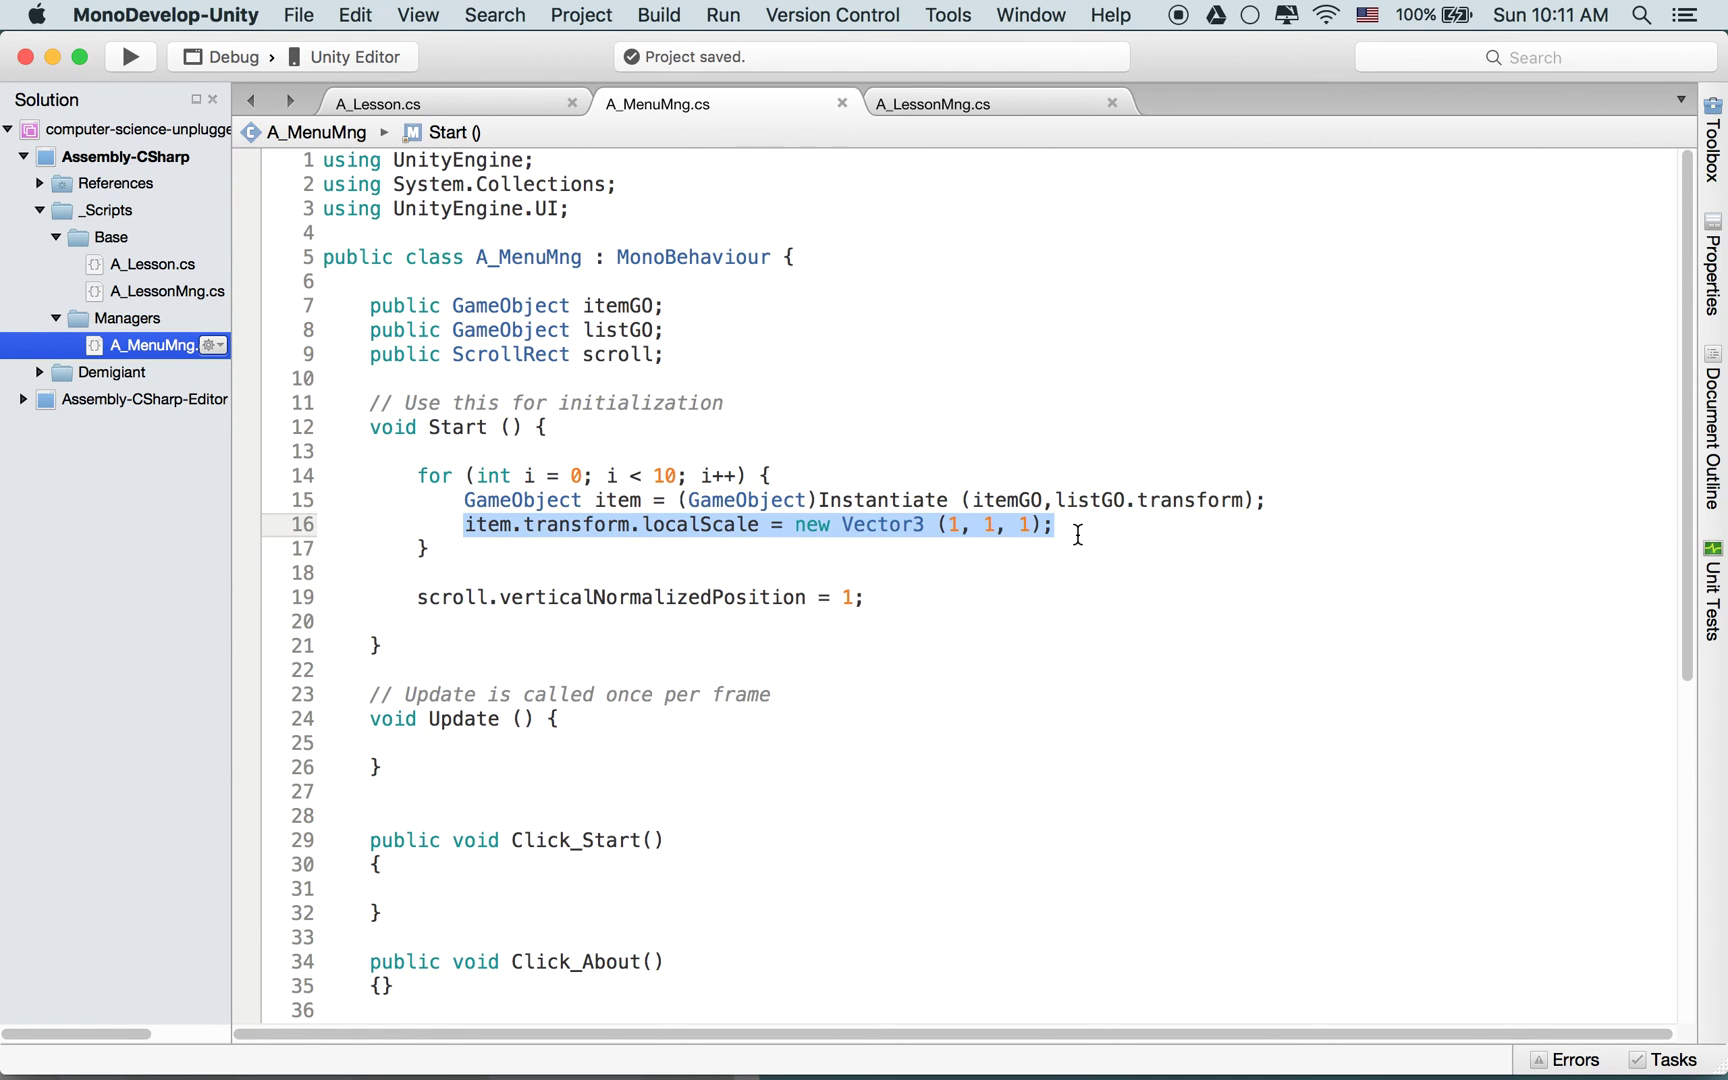
{"action": "double_click", "coordinate": [726, 524]}
{"action": "left_click", "coordinate": [976, 532]}
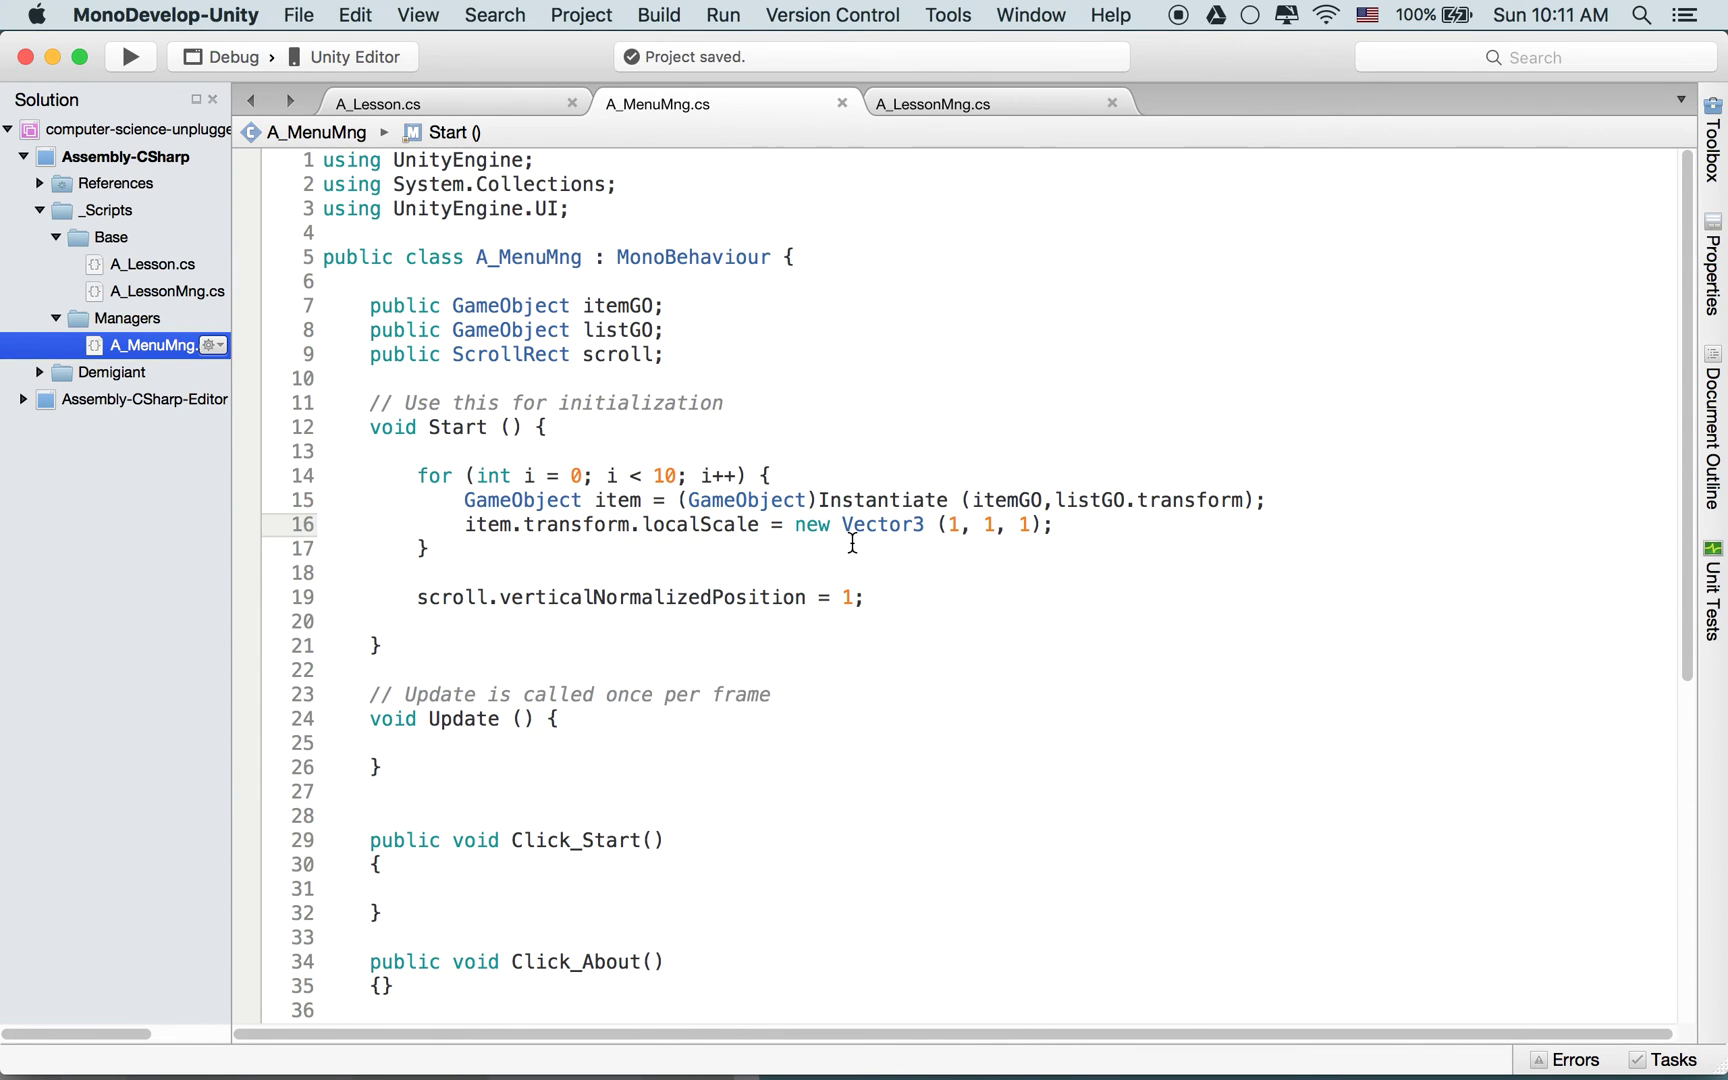
Examine the scroll.verticalNormalizedPosition = 1 line, then go back to Unity
{"action": "mouse_move", "coordinate": [577, 525]}
{"action": "double_click", "coordinate": [598, 598]}
{"action": "double_click", "coordinate": [470, 598]}
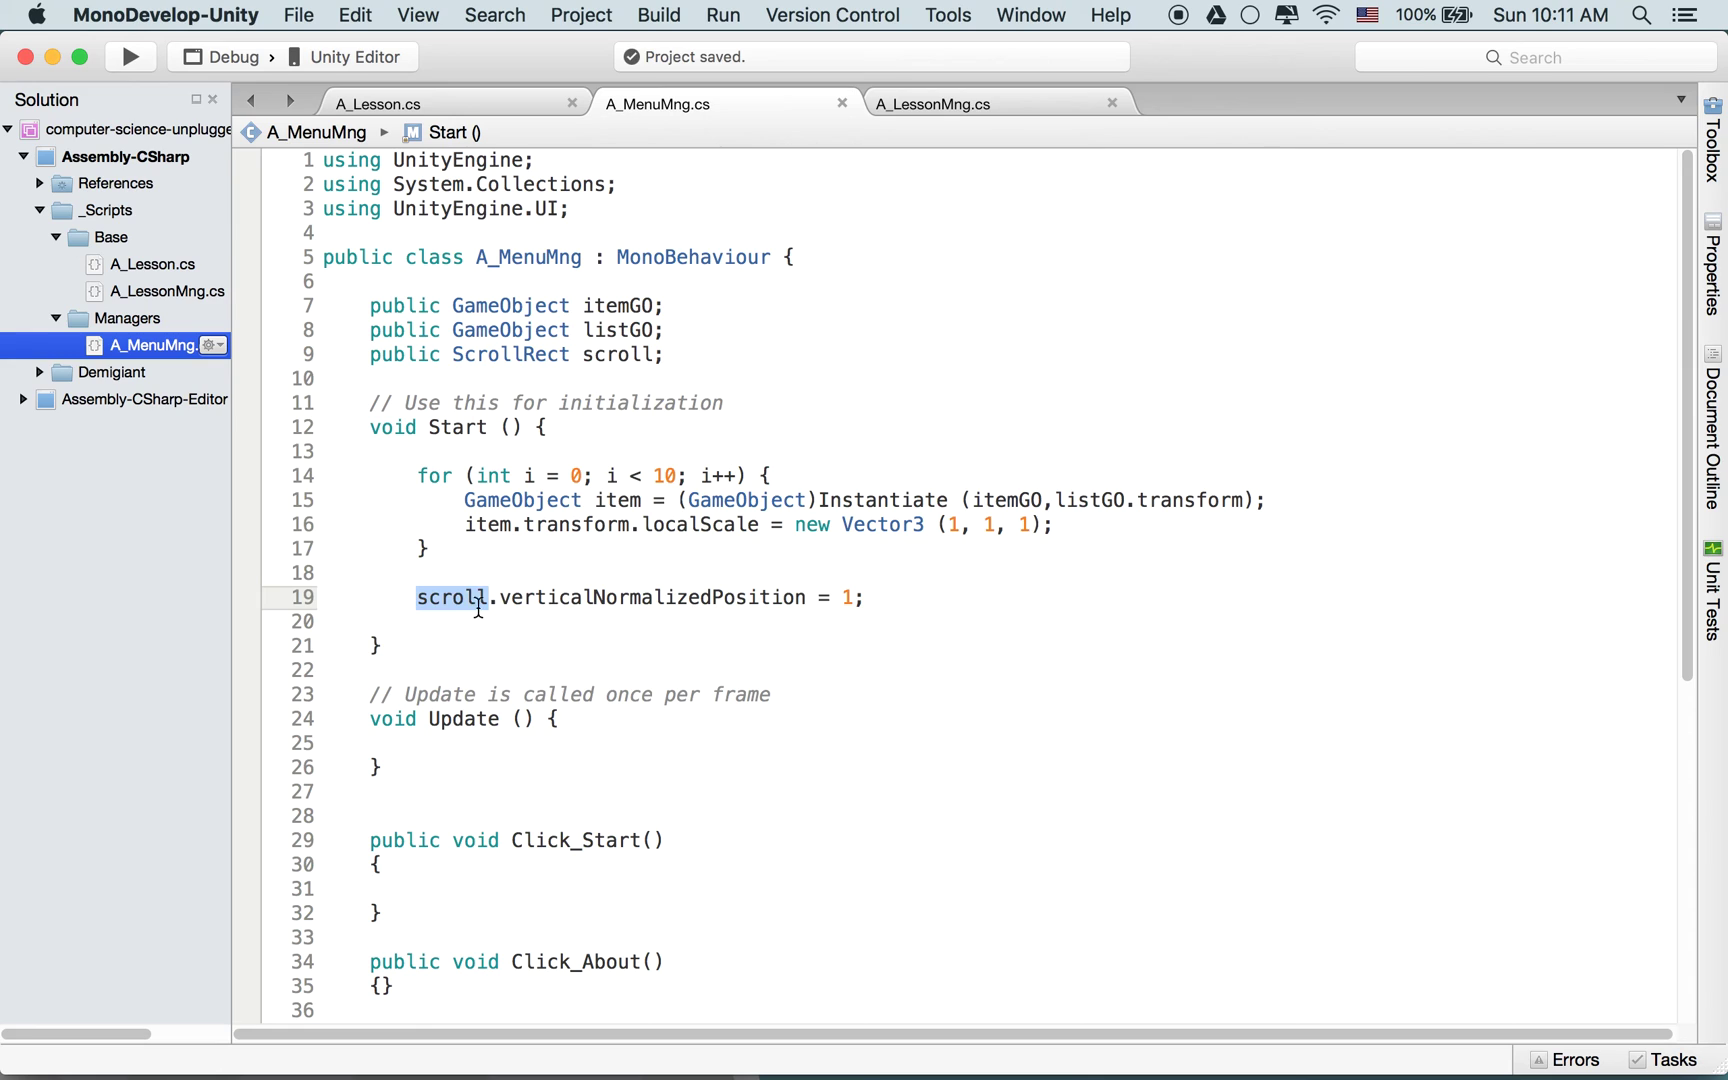
{"action": "mouse_move", "coordinate": [567, 598]}
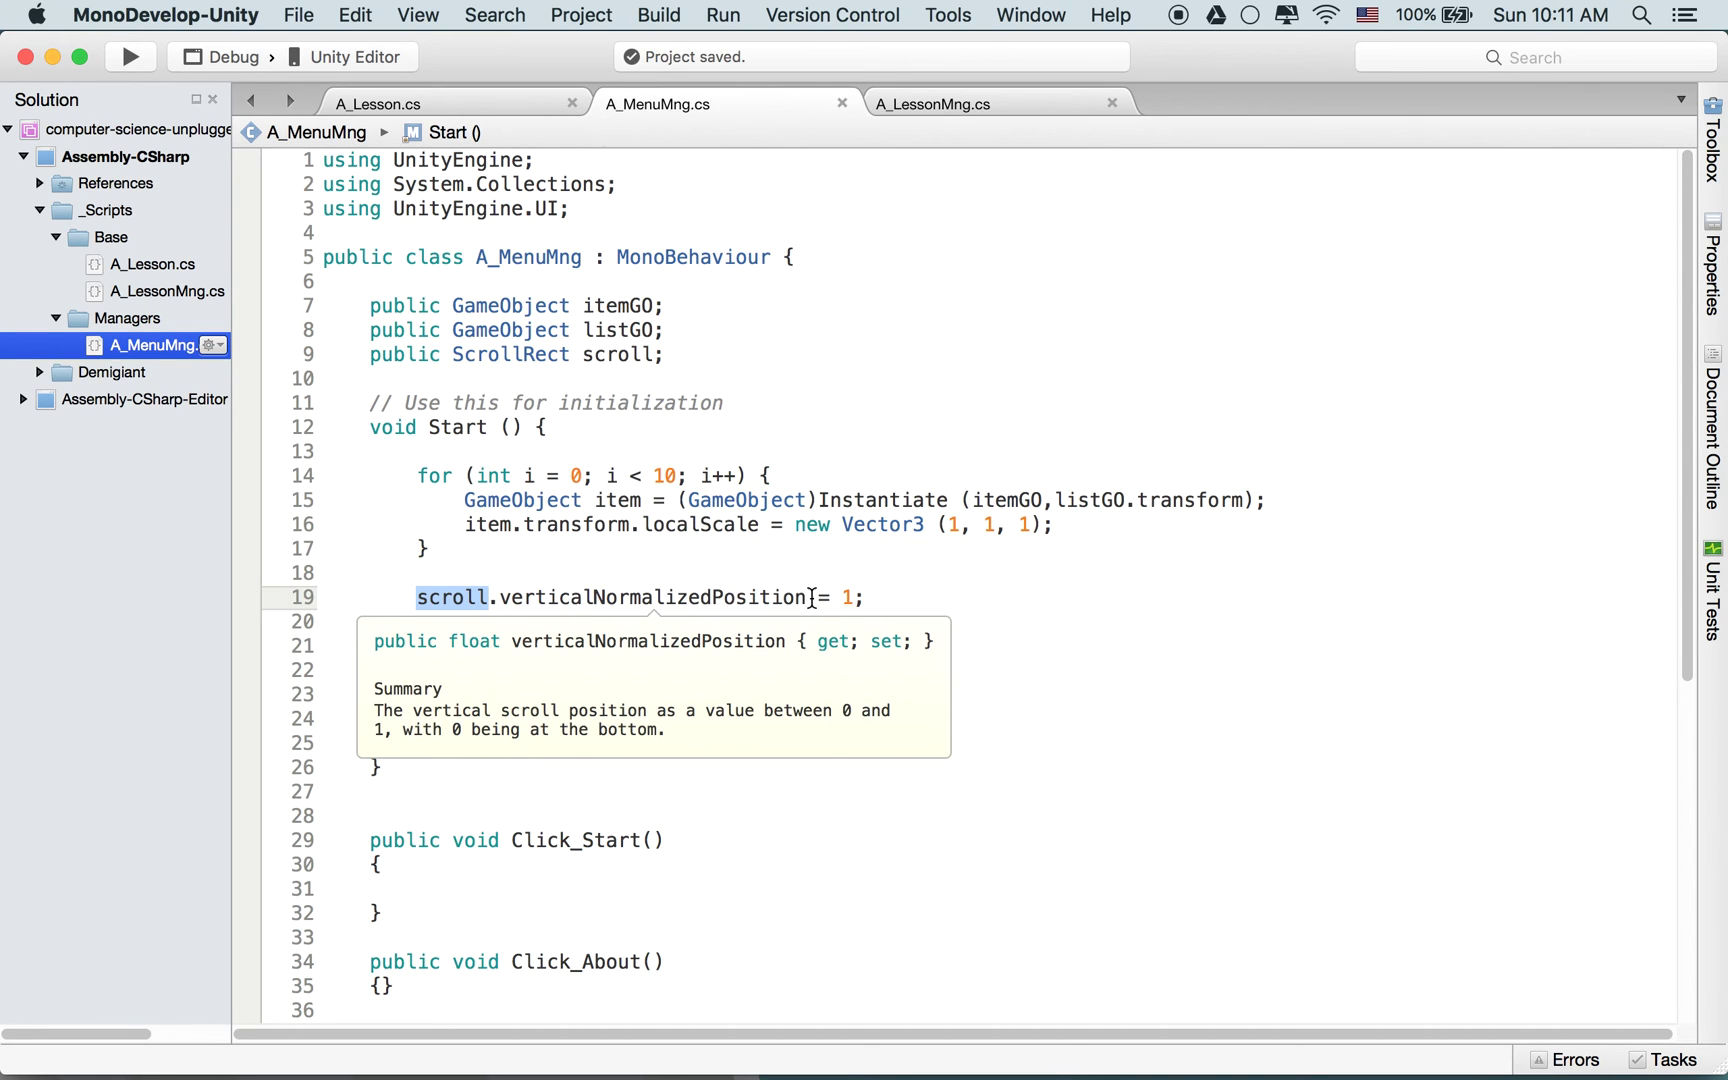
{"action": "double_click", "coordinate": [847, 598]}
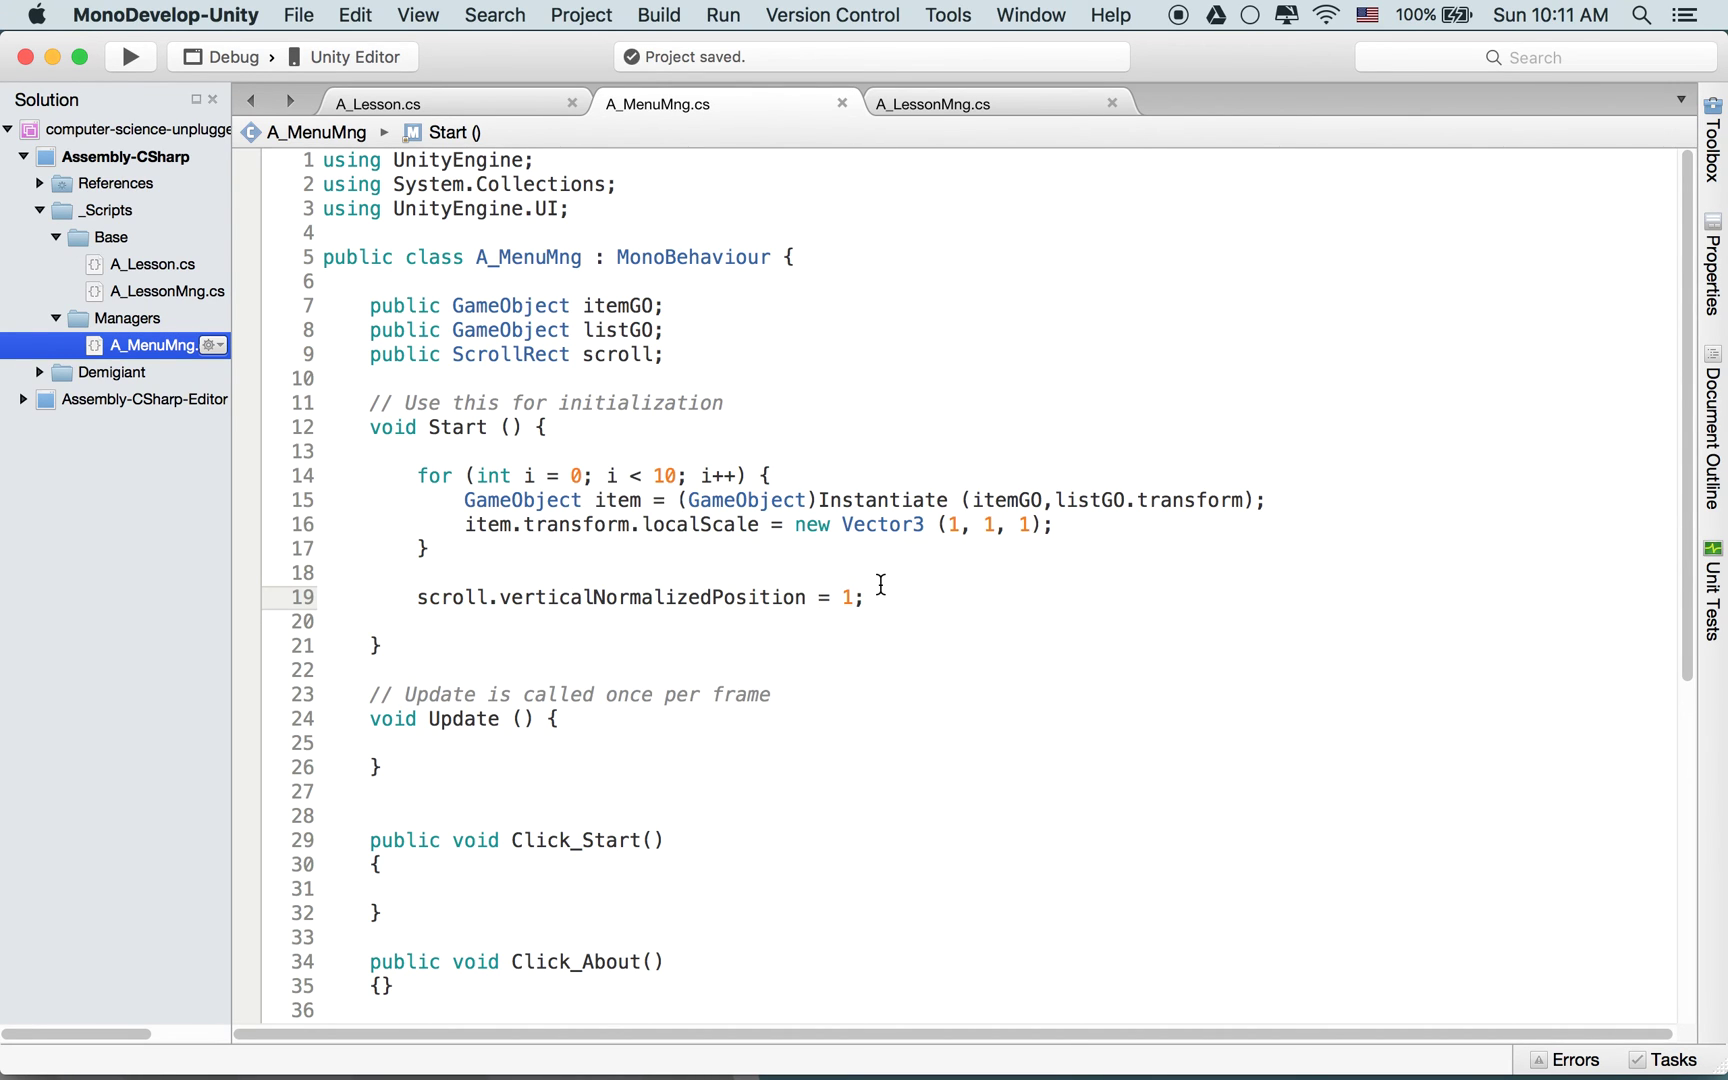
{"action": "key", "text": "super+Tab"}
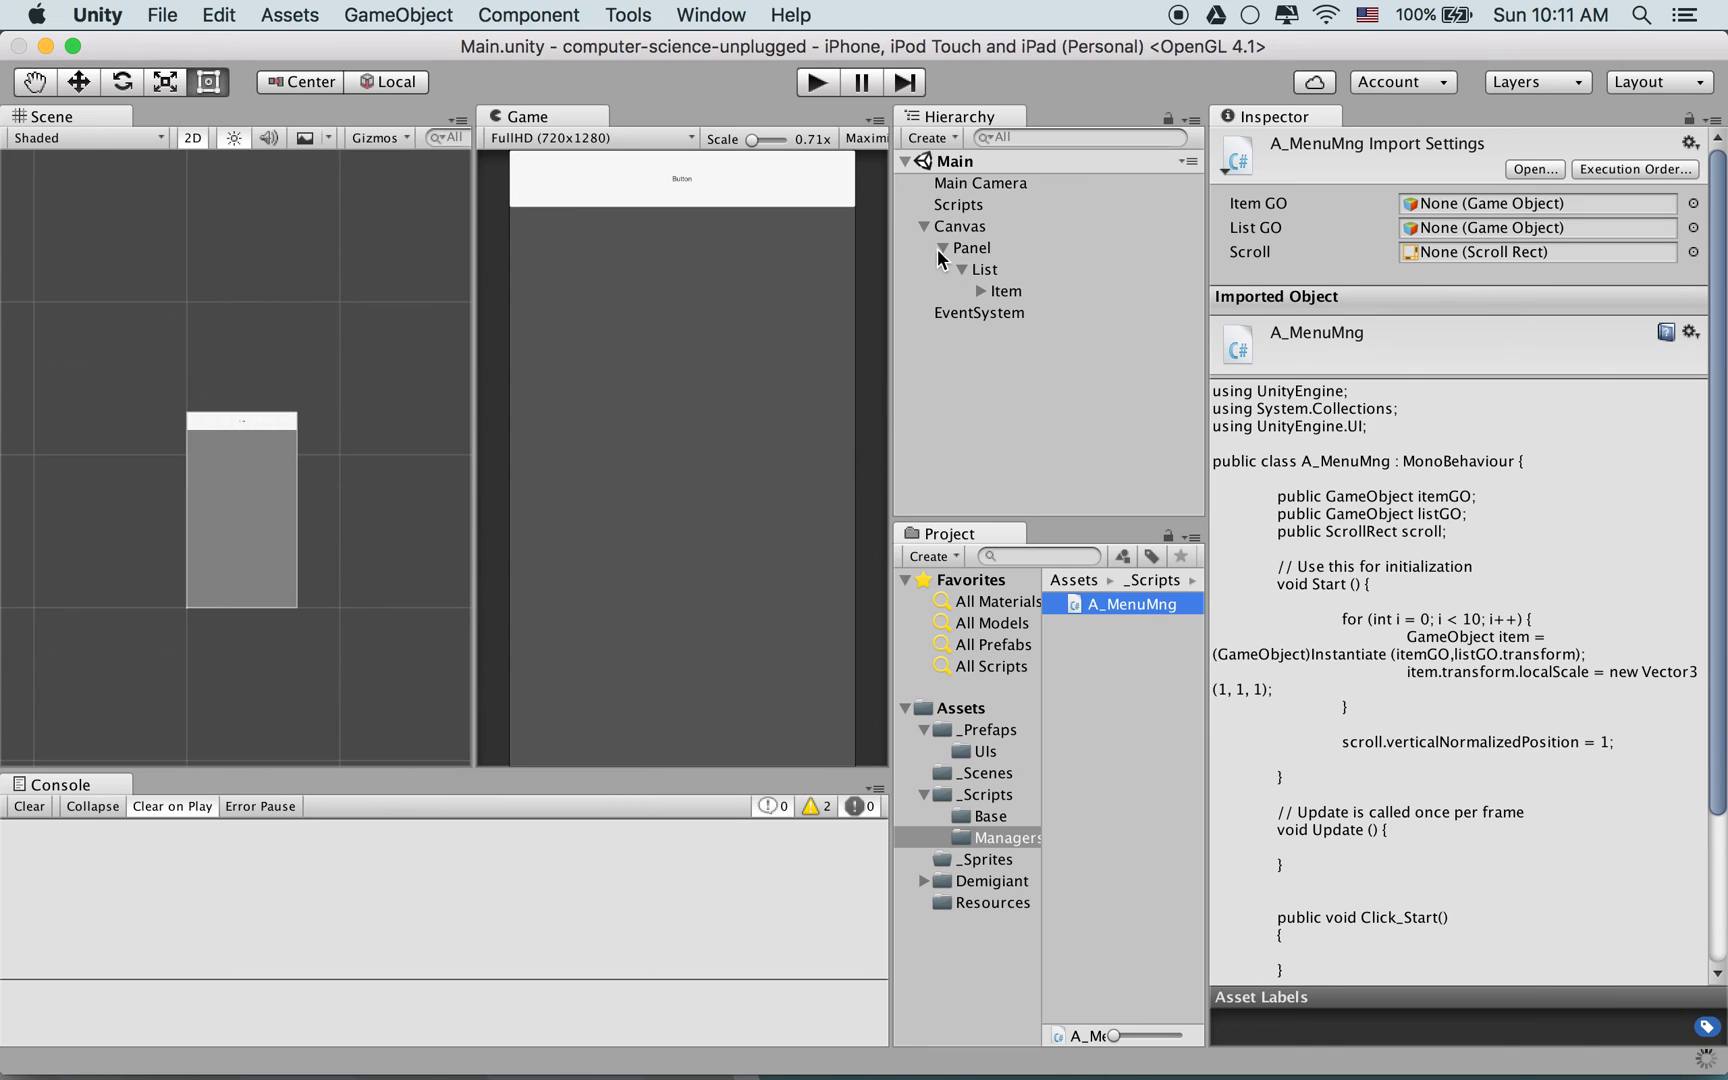
Inspect Item, List and Panel in the Hierarchy and save the scene
{"action": "left_click", "coordinate": [1040, 288]}
{"action": "left_click", "coordinate": [1025, 270]}
{"action": "left_click", "coordinate": [1013, 250]}
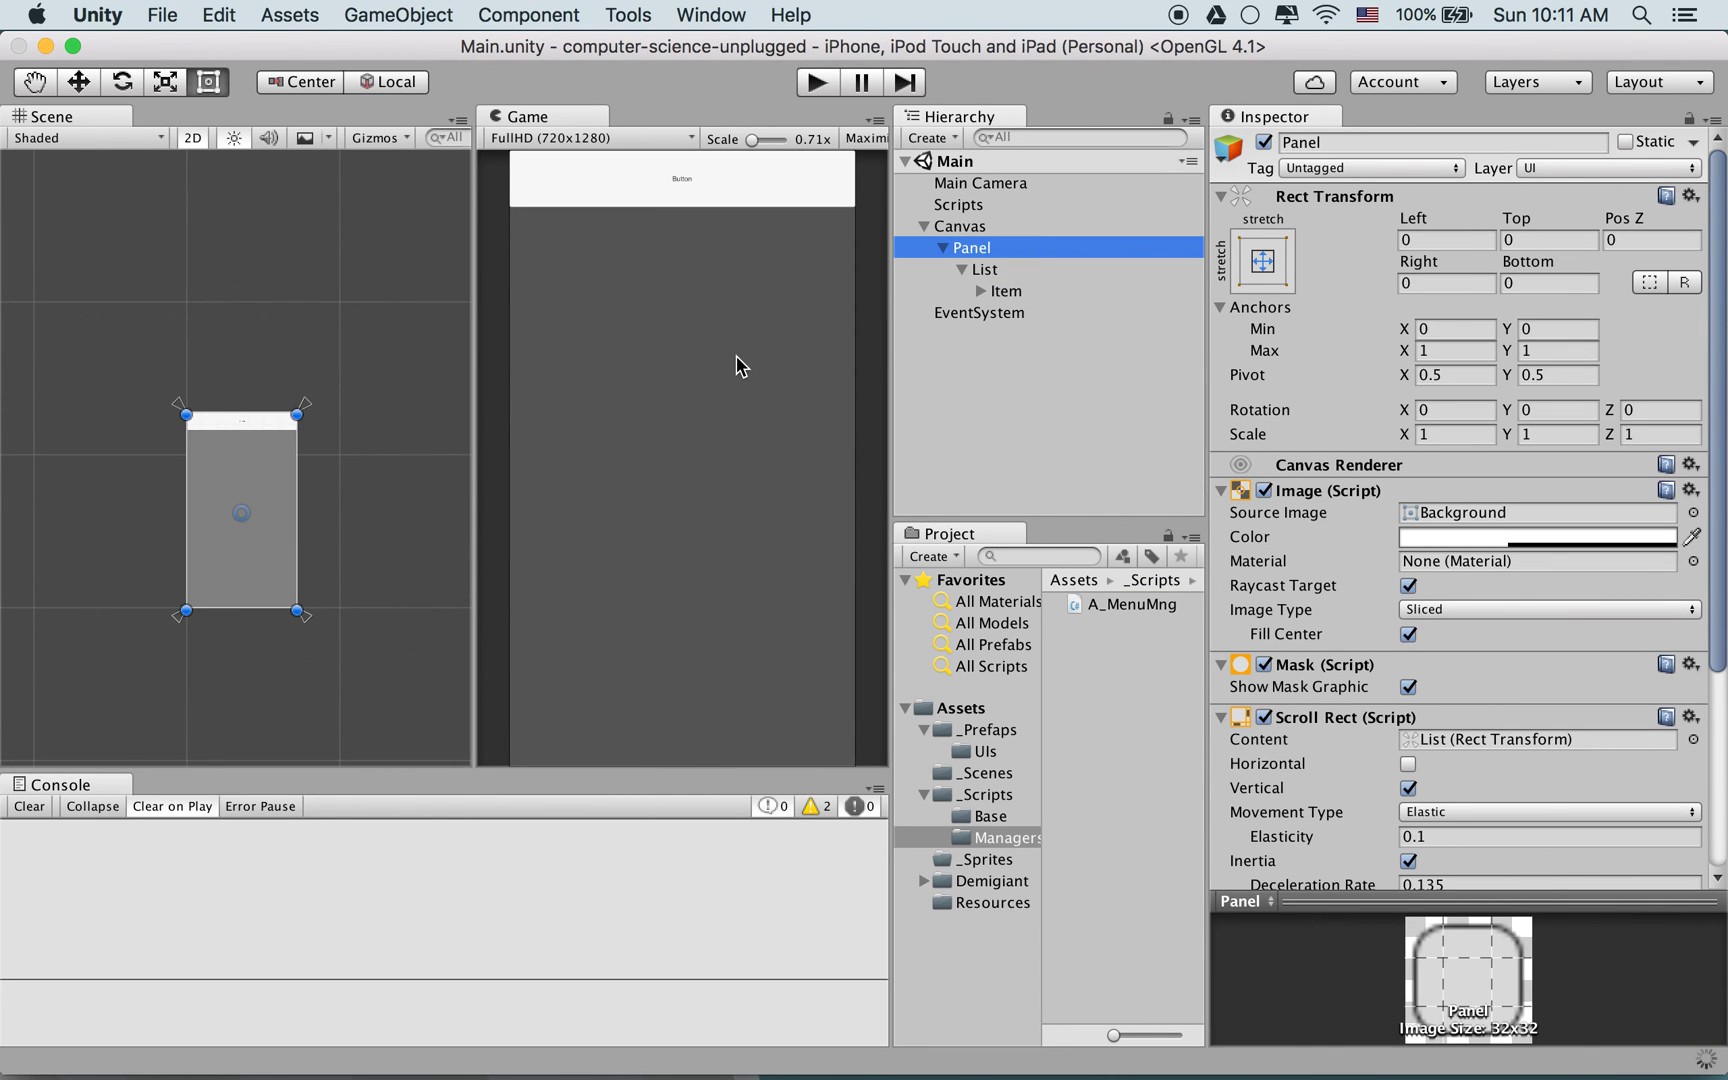
{"action": "key", "text": "super+s"}
Duplicate the Item button twice, delete the copies Item (1)–(3), and save
{"action": "left_click", "coordinate": [1006, 291]}
{"action": "key", "text": "super+d"}
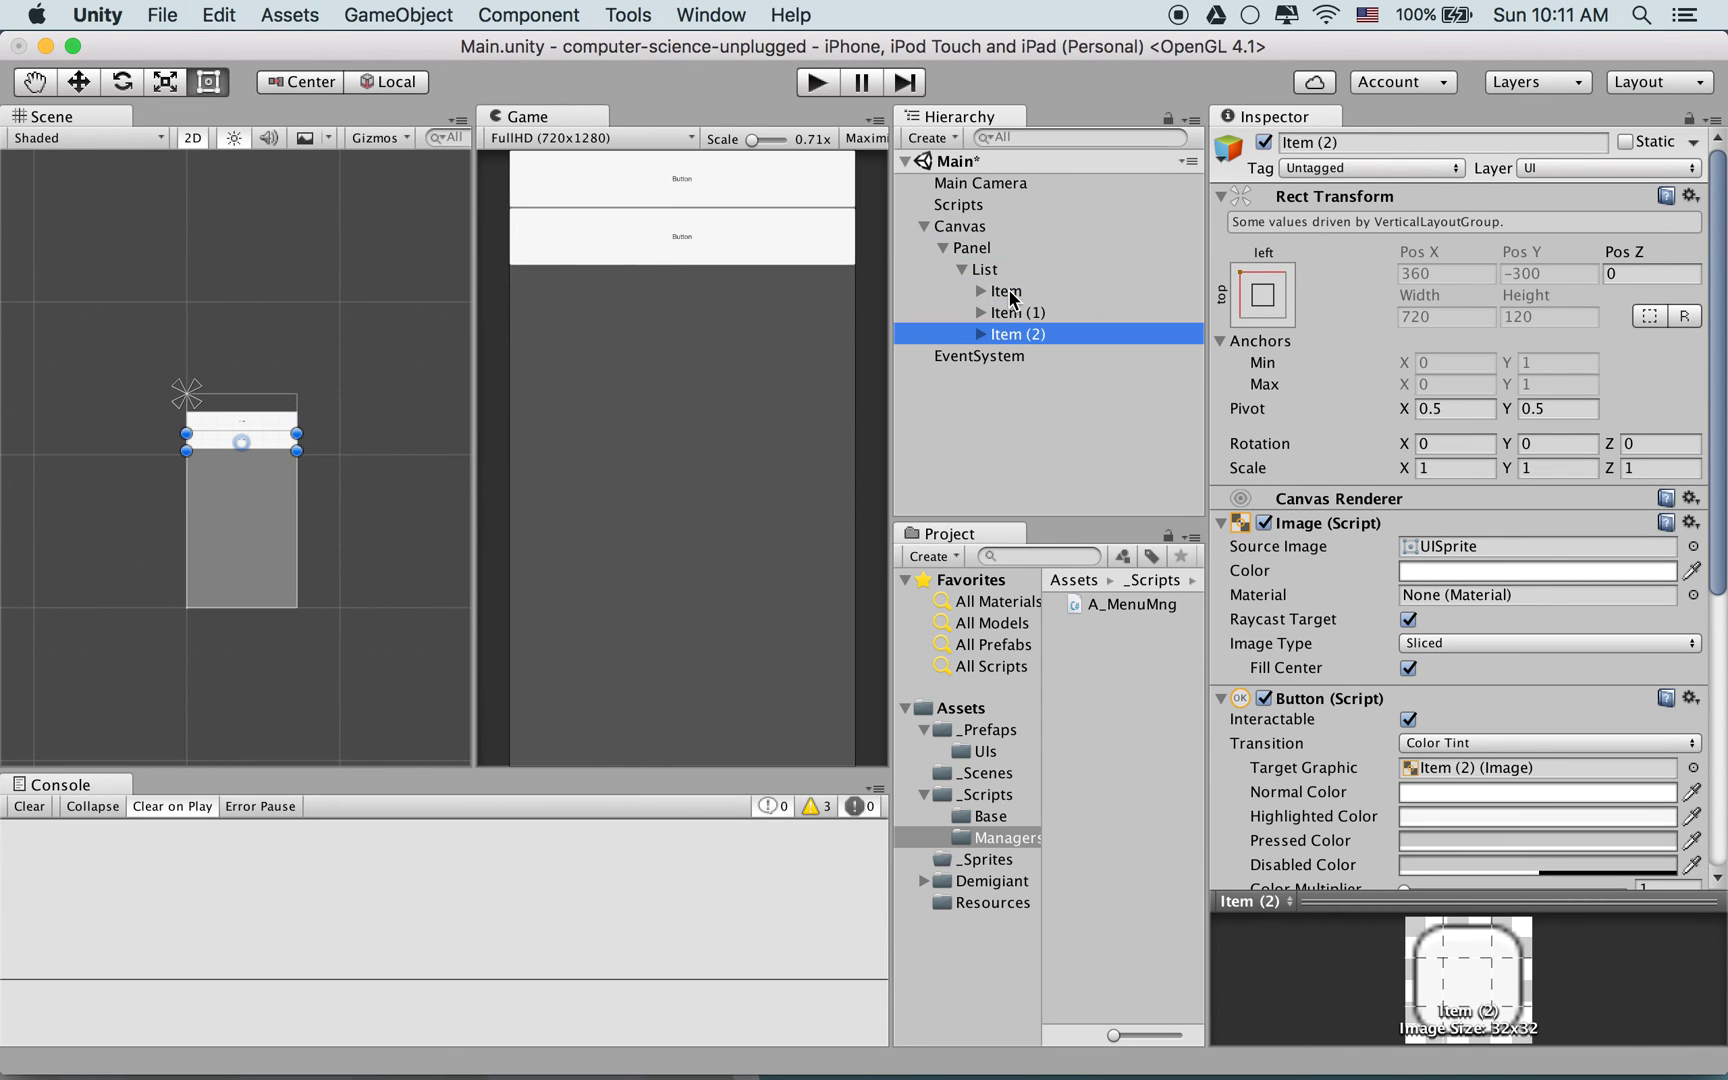
{"action": "key", "text": "super+d"}
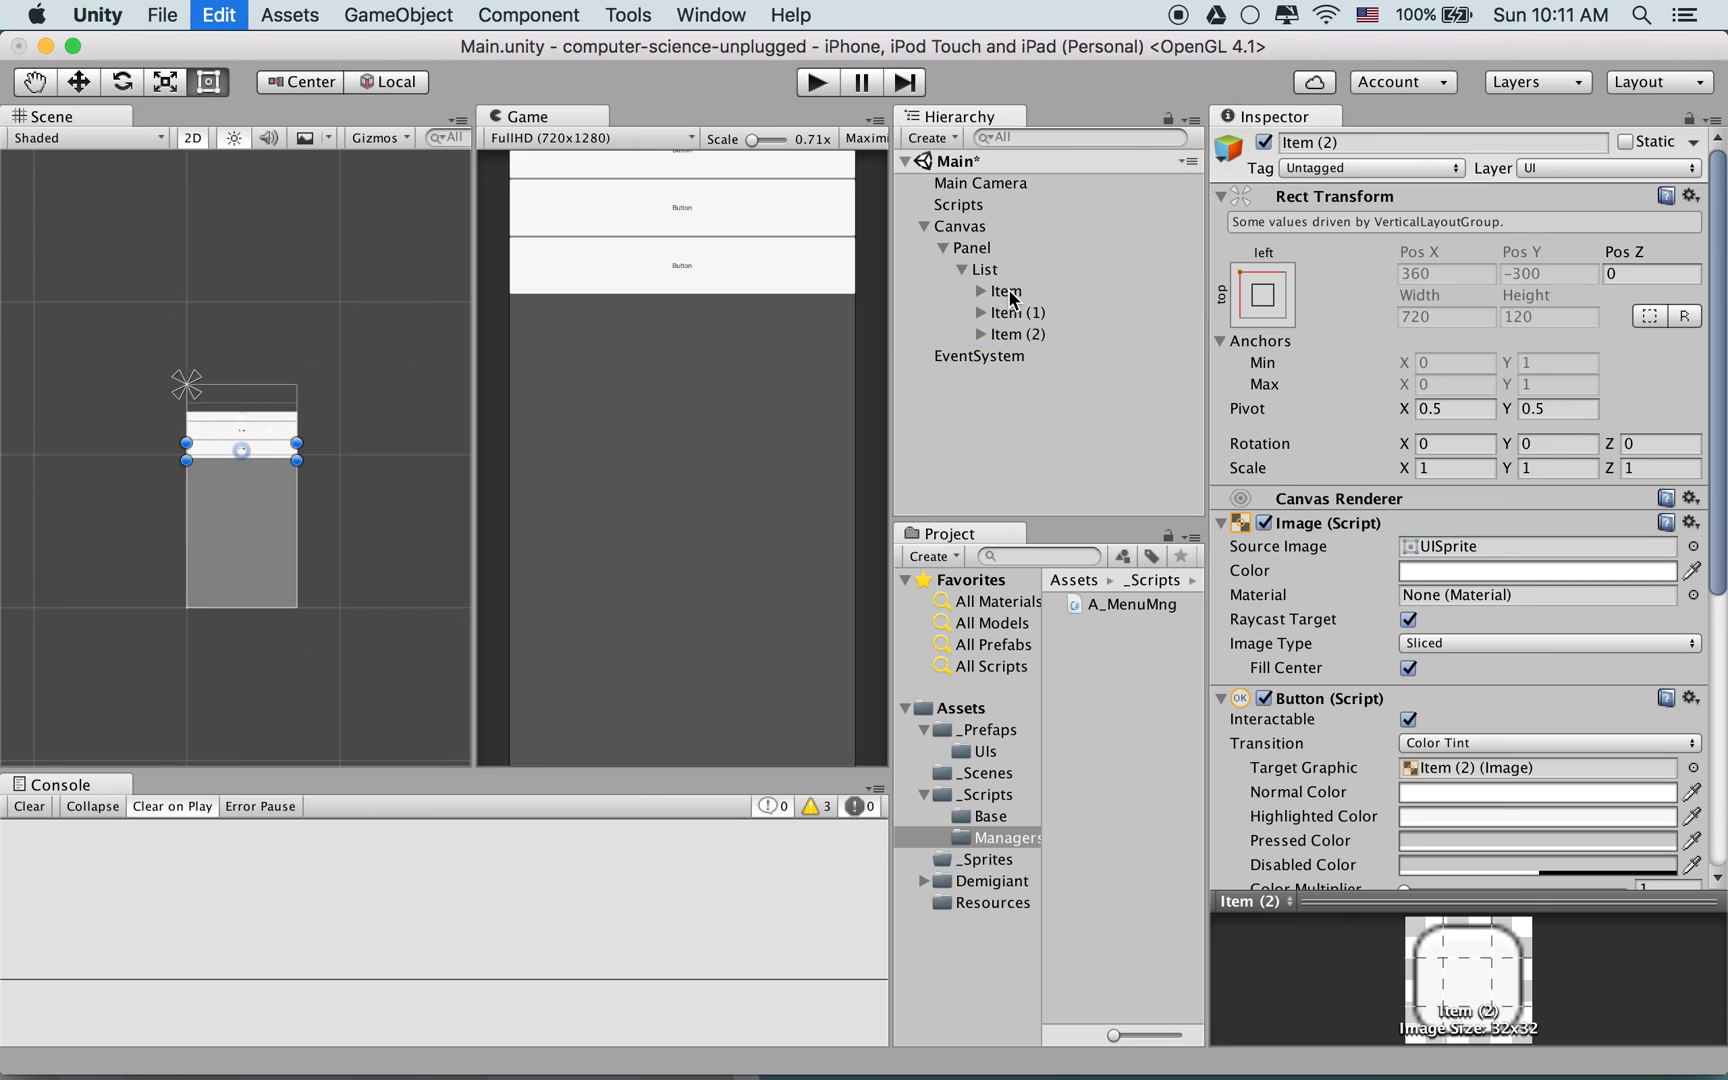
{"action": "left_click", "coordinate": [1030, 315]}
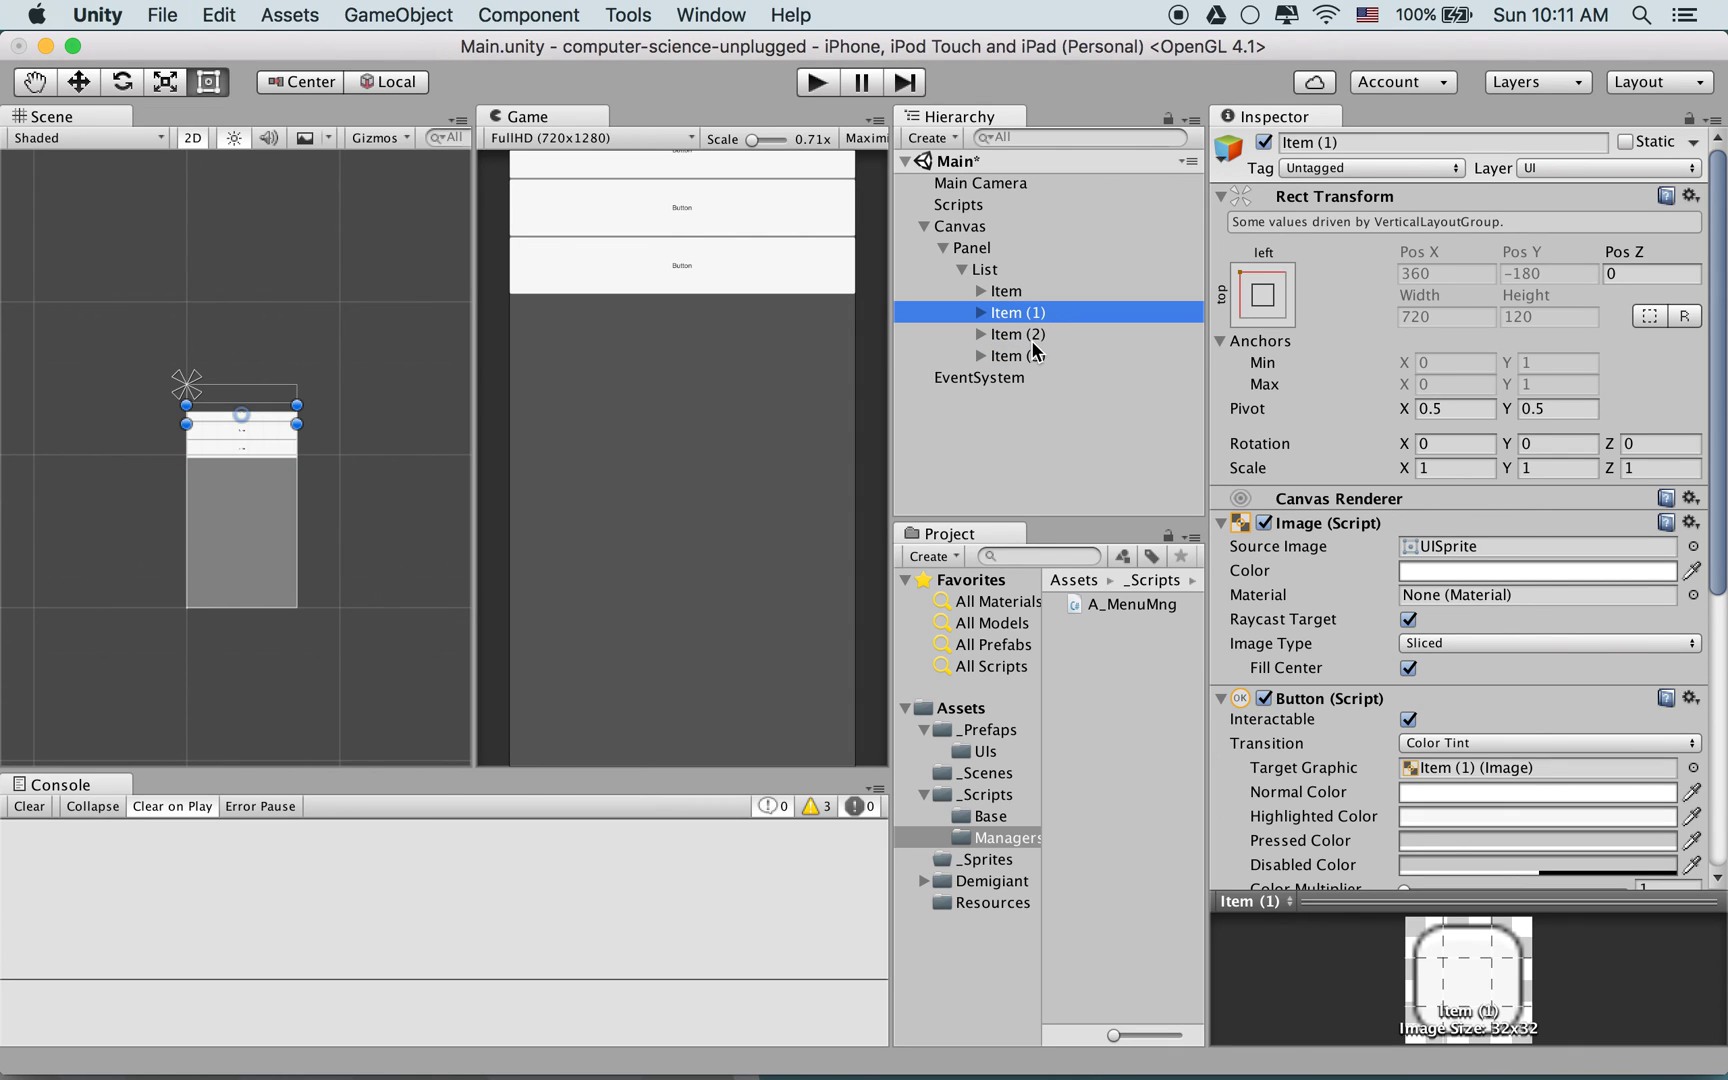
{"action": "left_click", "coordinate": [1035, 354], "text": "shift"}
{"action": "key", "text": "super+BackSpace"}
{"action": "key", "text": "super+s"}
Select List, save the scene again, and enter Play mode
{"action": "left_click", "coordinate": [1007, 270]}
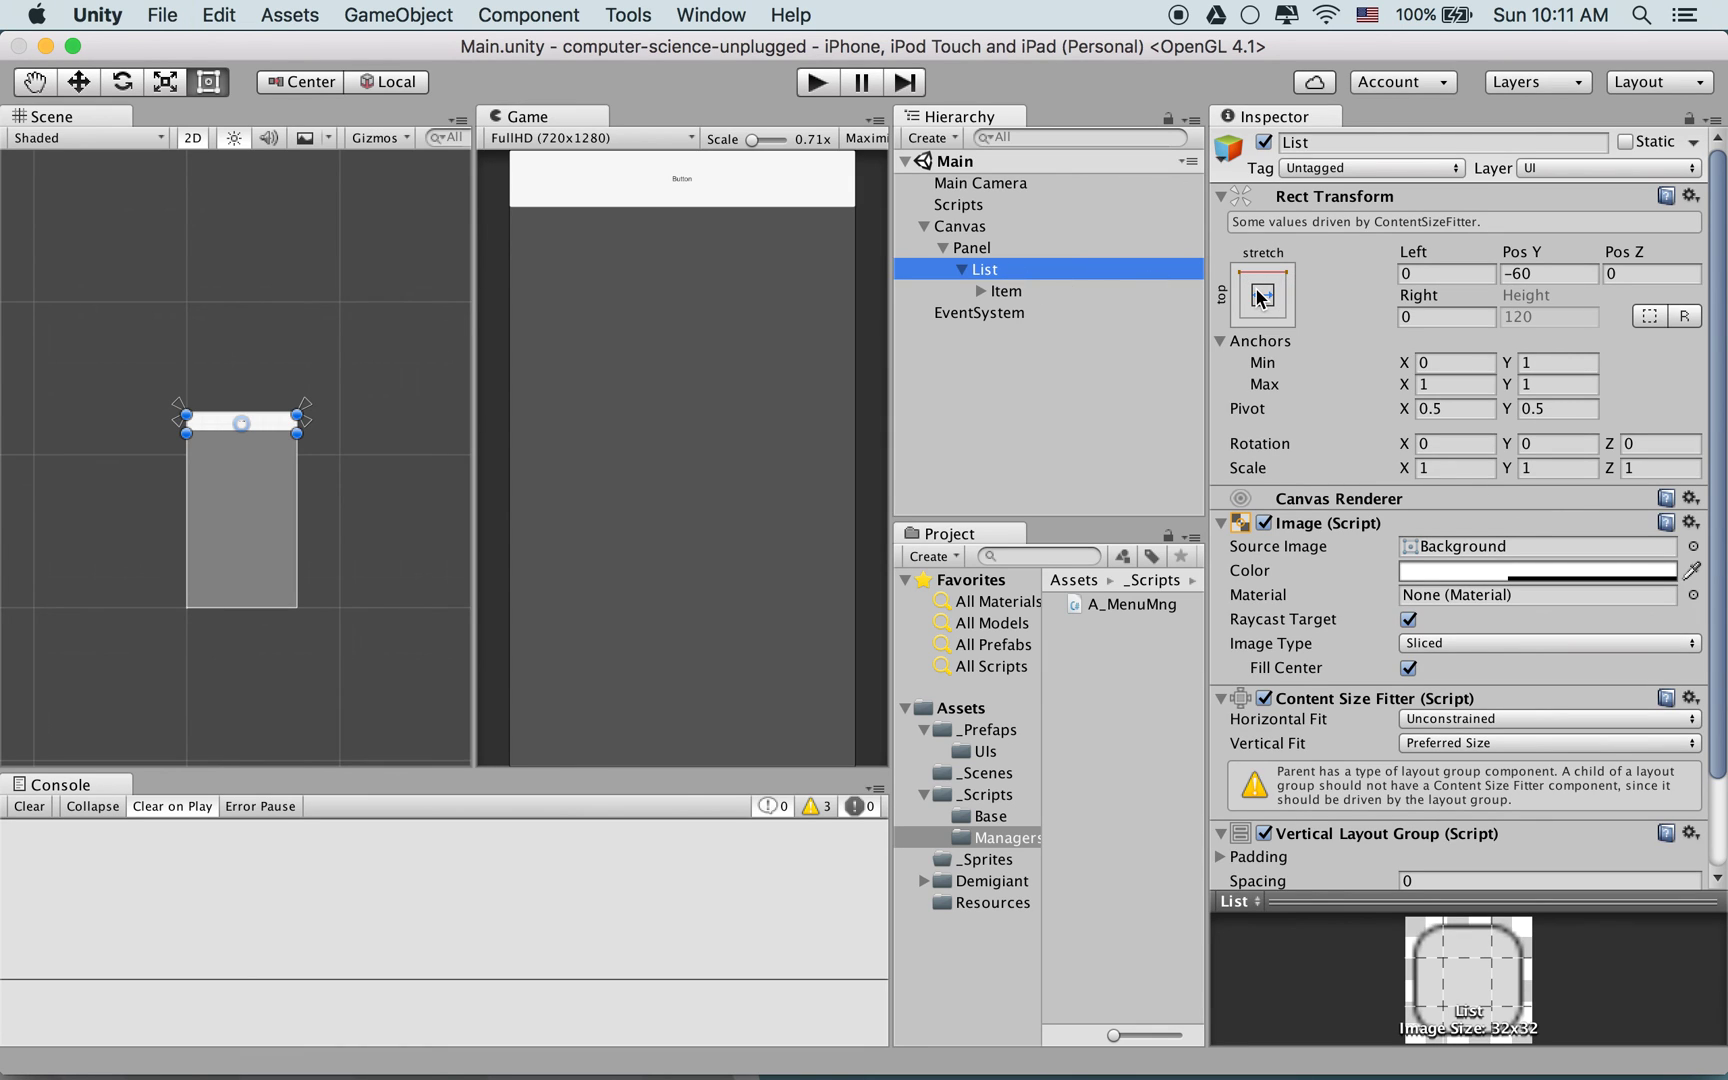
{"action": "key", "text": "super+s"}
{"action": "left_click", "coordinate": [818, 83]}
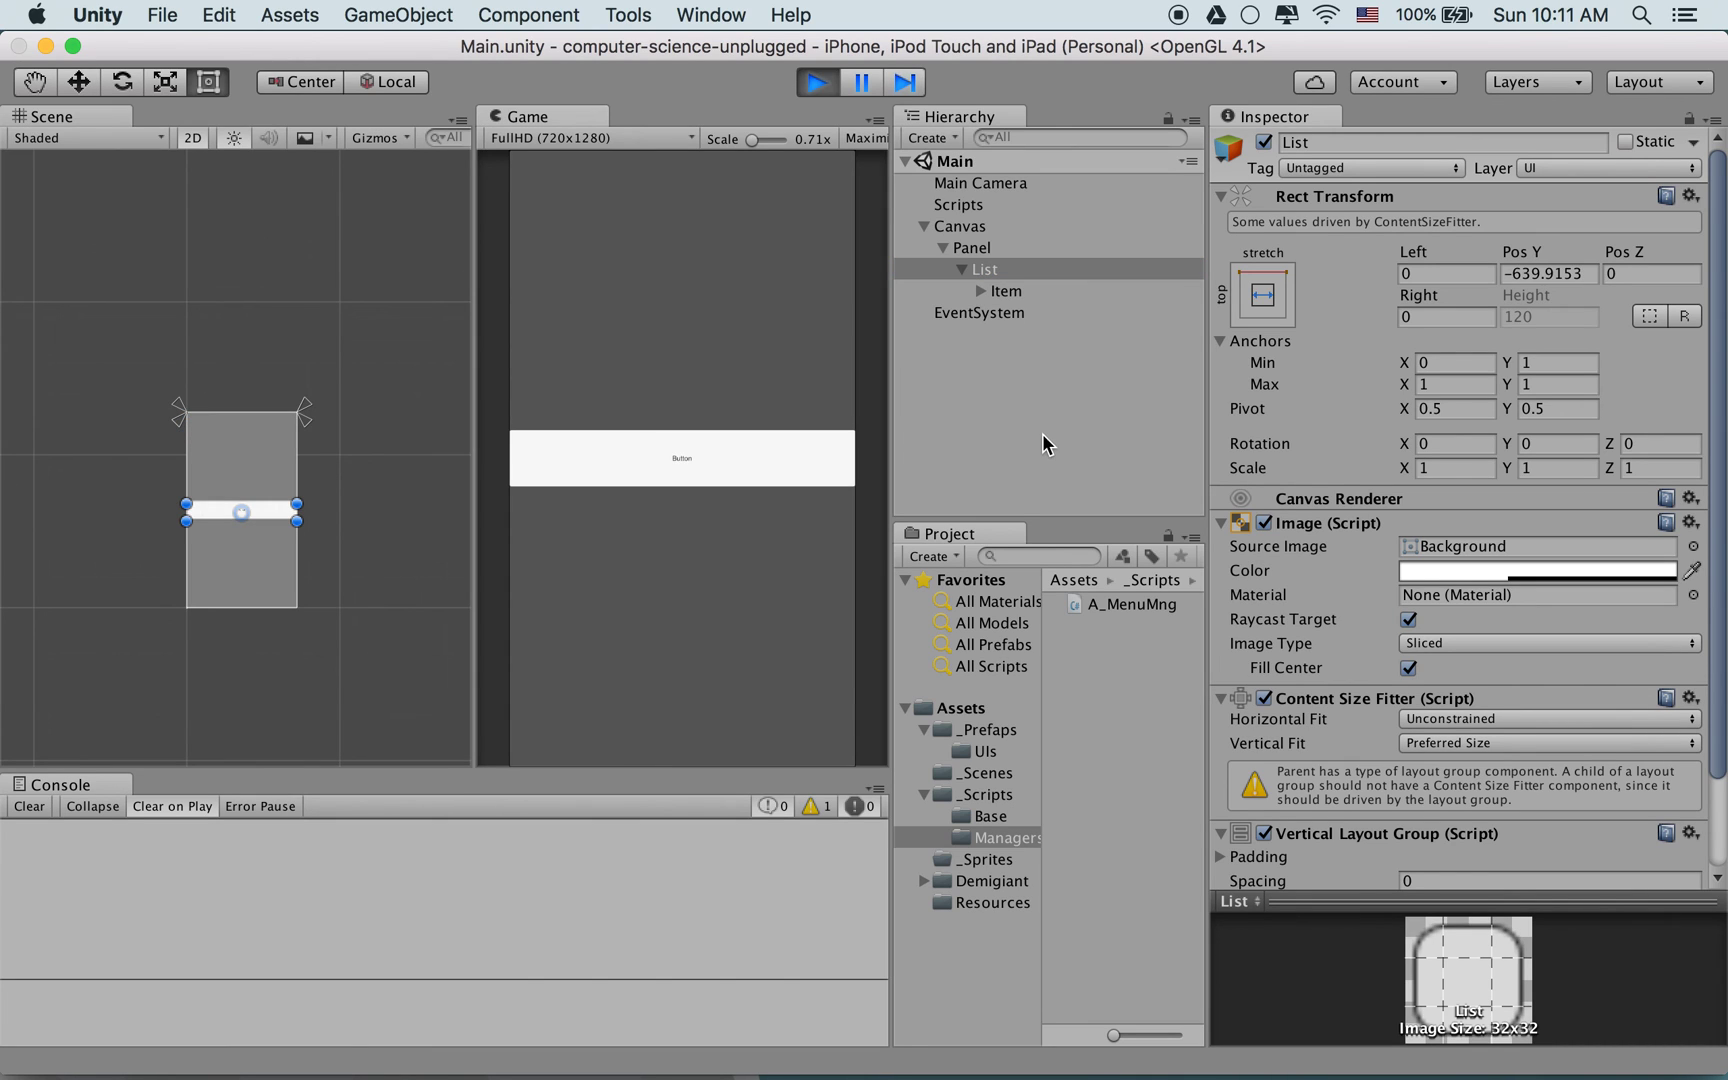
Stop Play, tick A_Menu Mng on Scripts, and replay to scroll the ten cloned Item buttons
{"action": "left_click", "coordinate": [817, 86]}
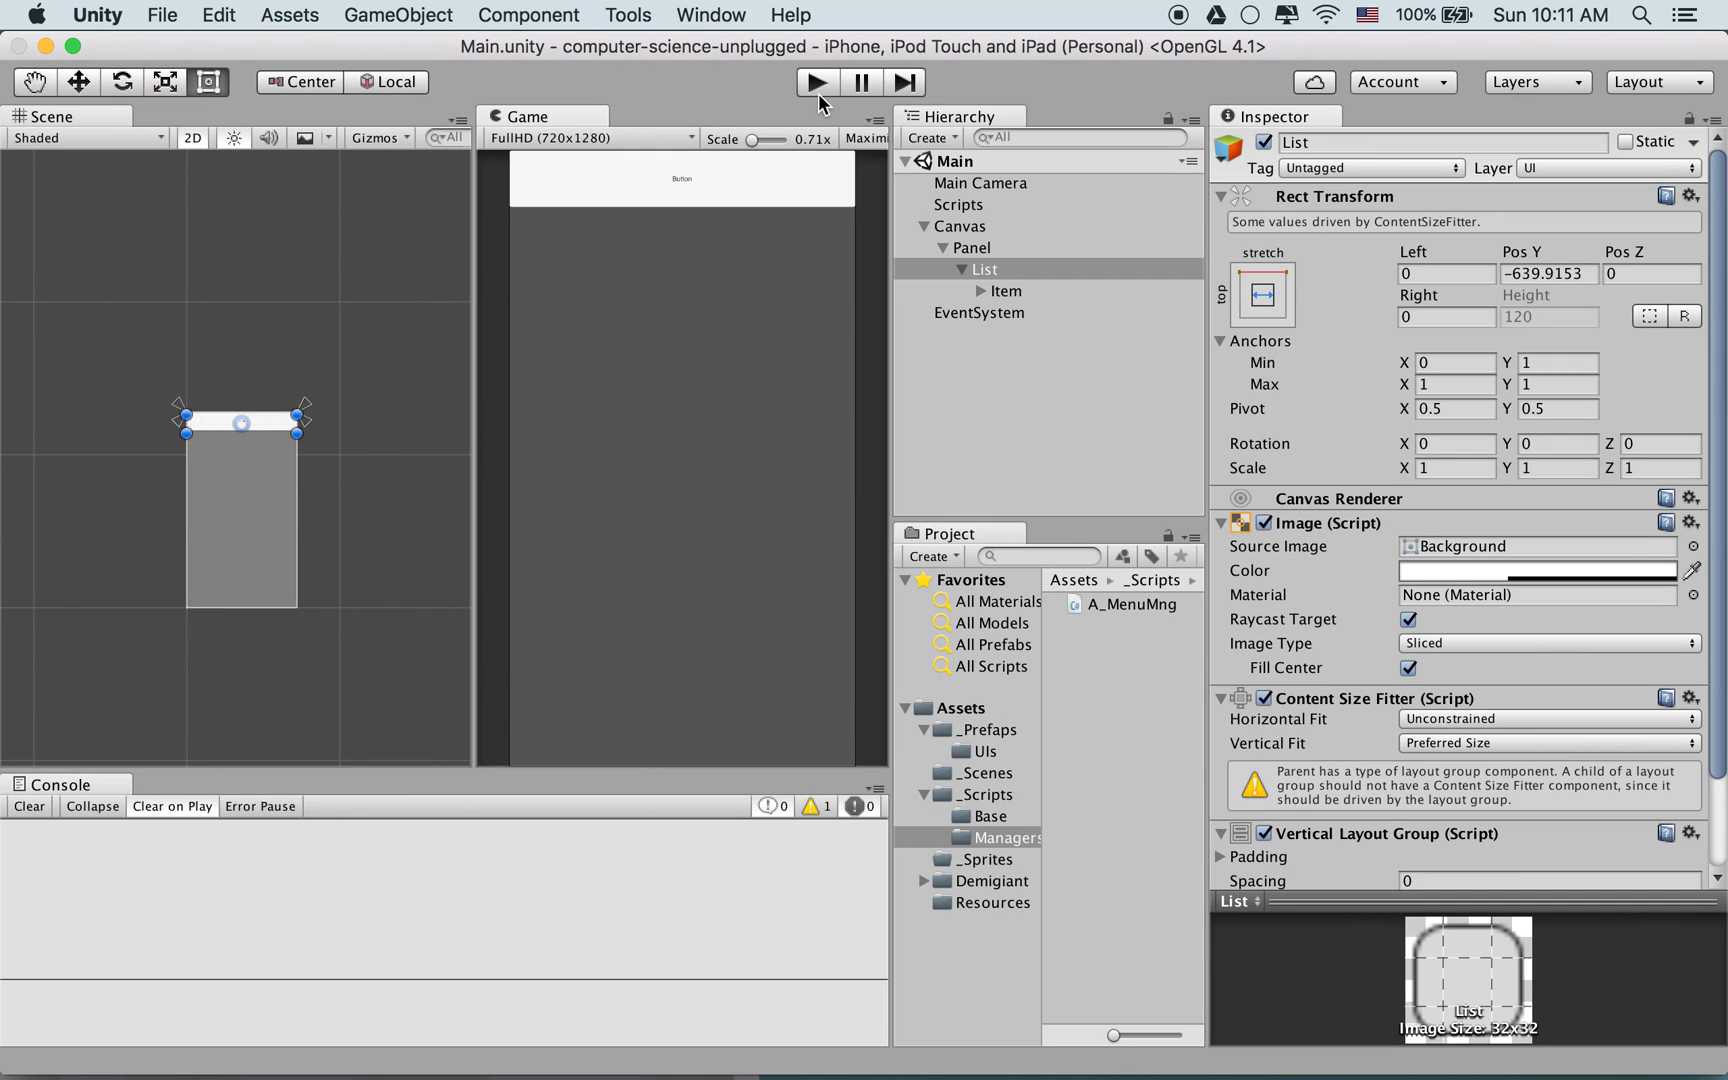
{"action": "left_click", "coordinate": [1020, 293]}
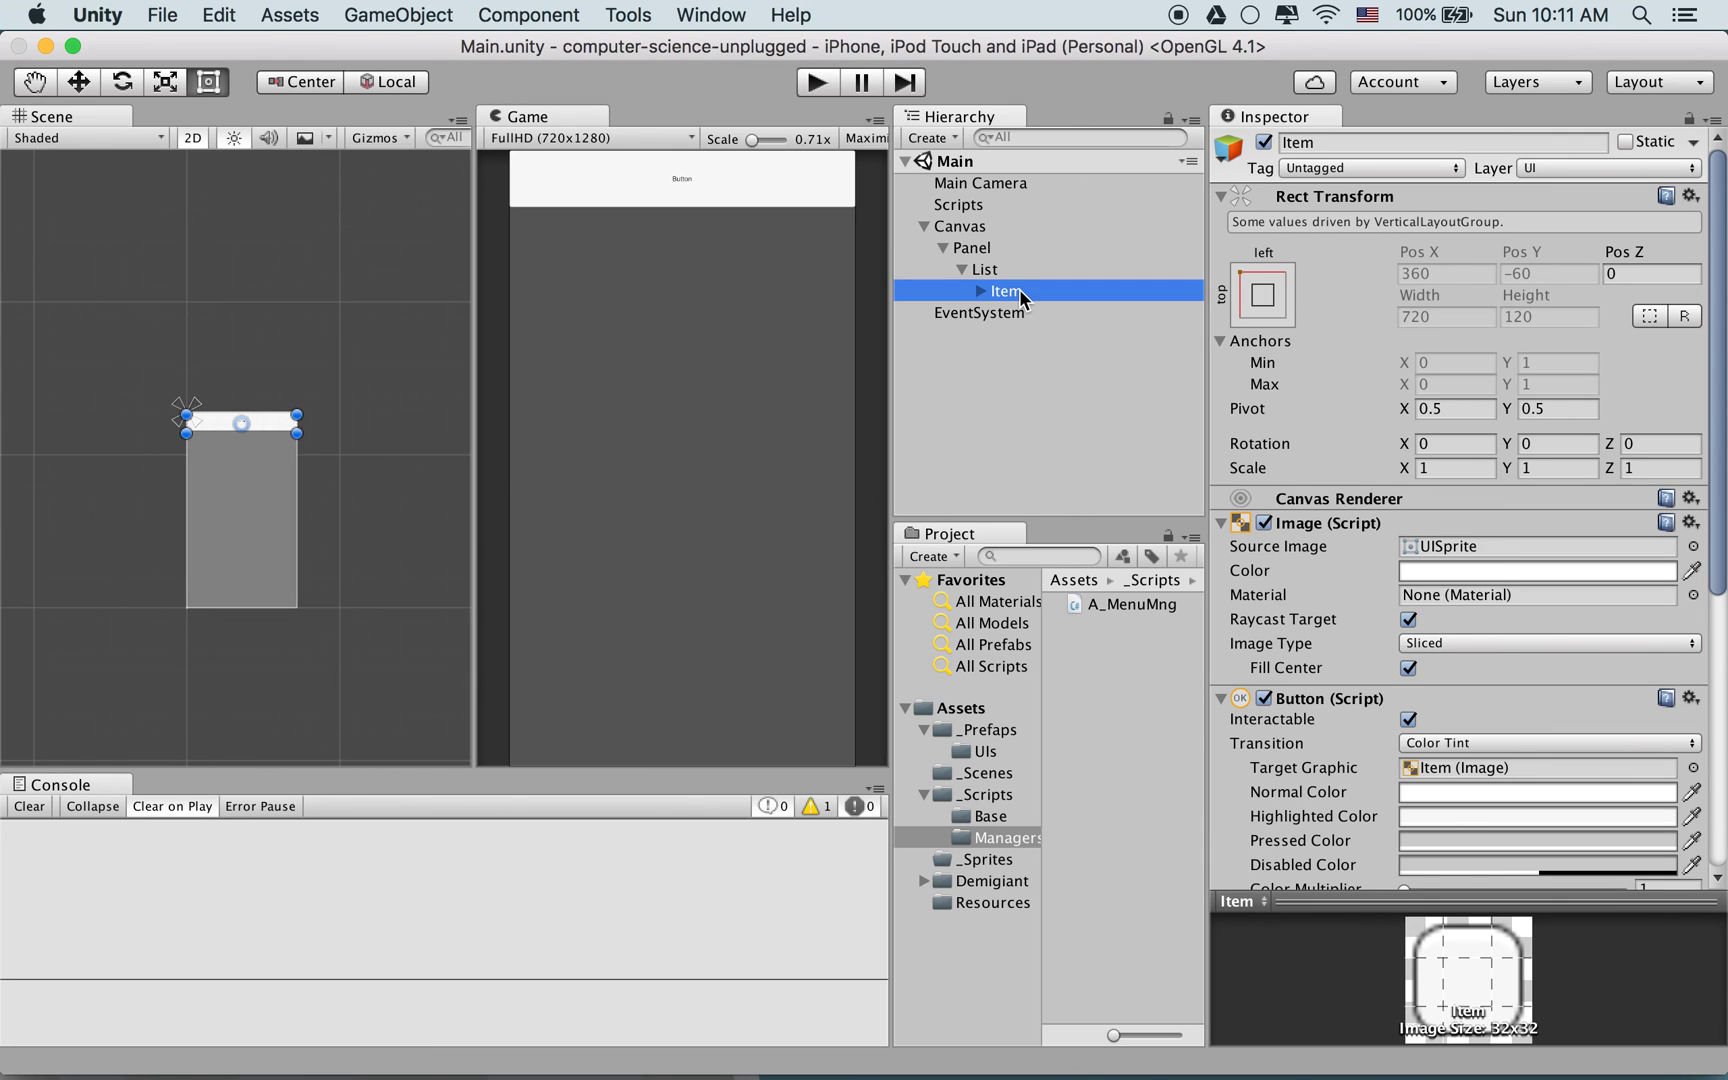
{"action": "left_click", "coordinate": [982, 270]}
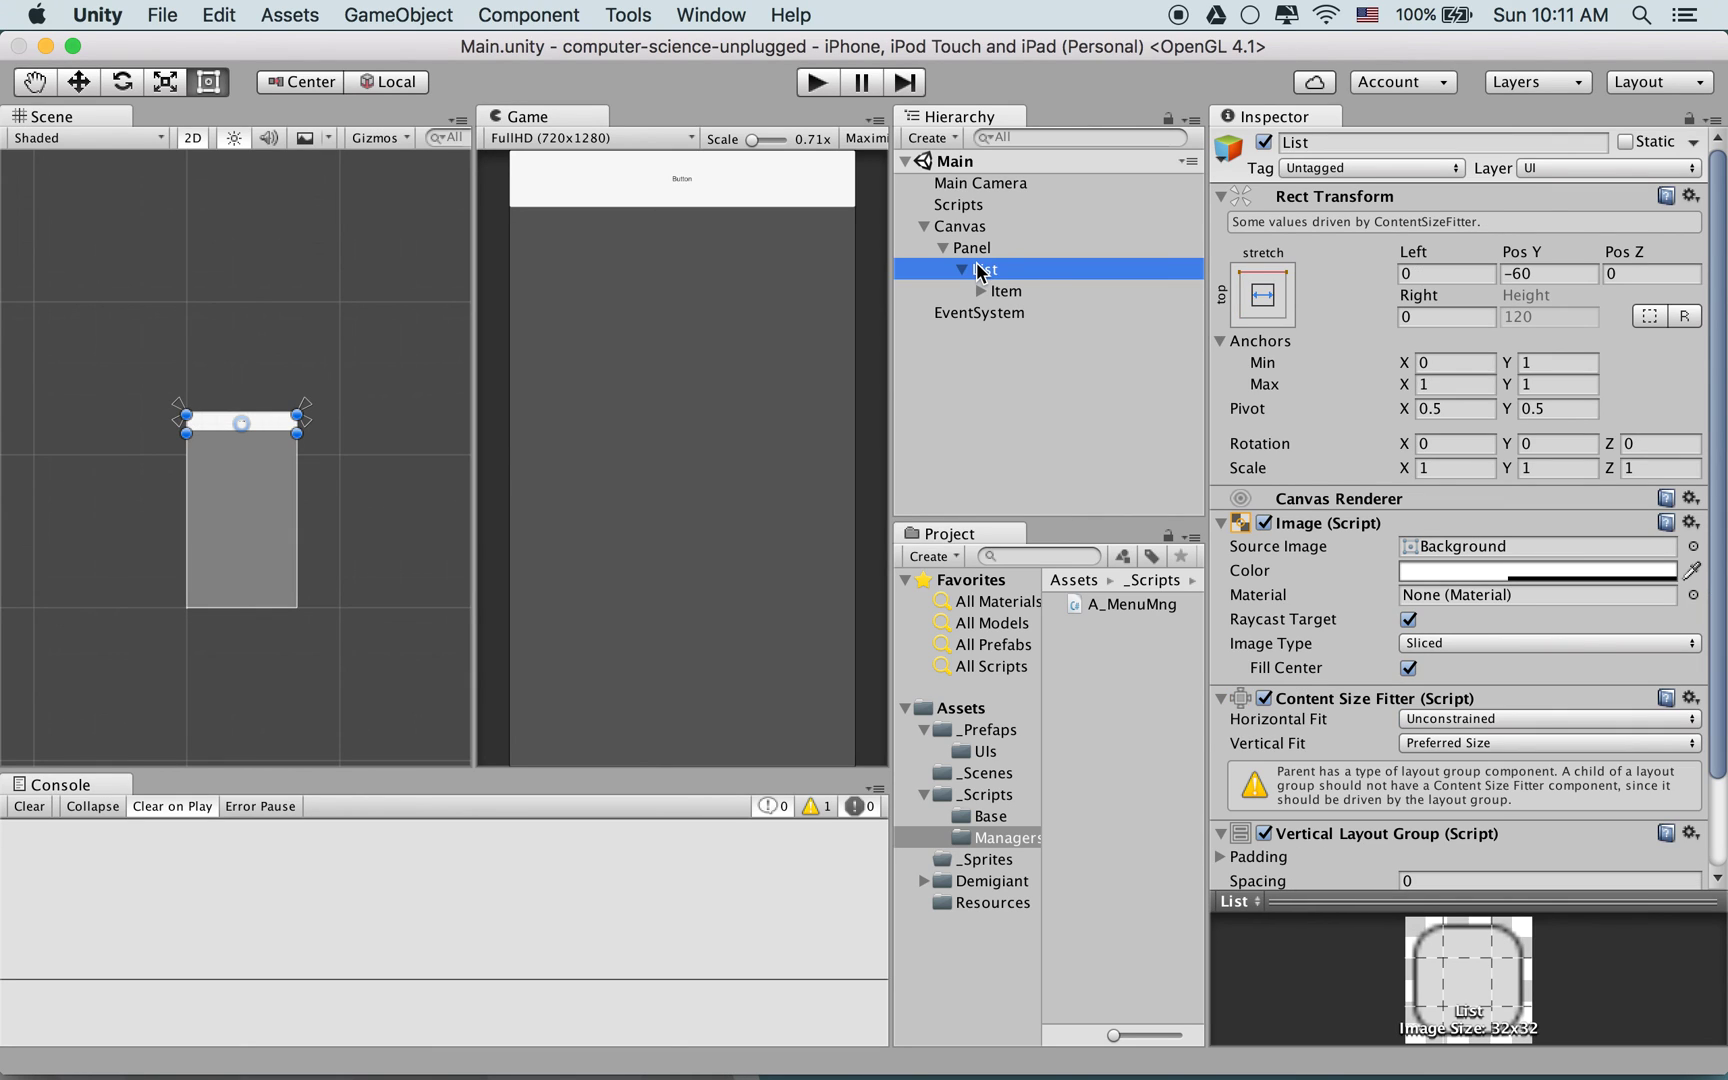
{"action": "left_click", "coordinate": [965, 226]}
{"action": "left_click", "coordinate": [965, 205]}
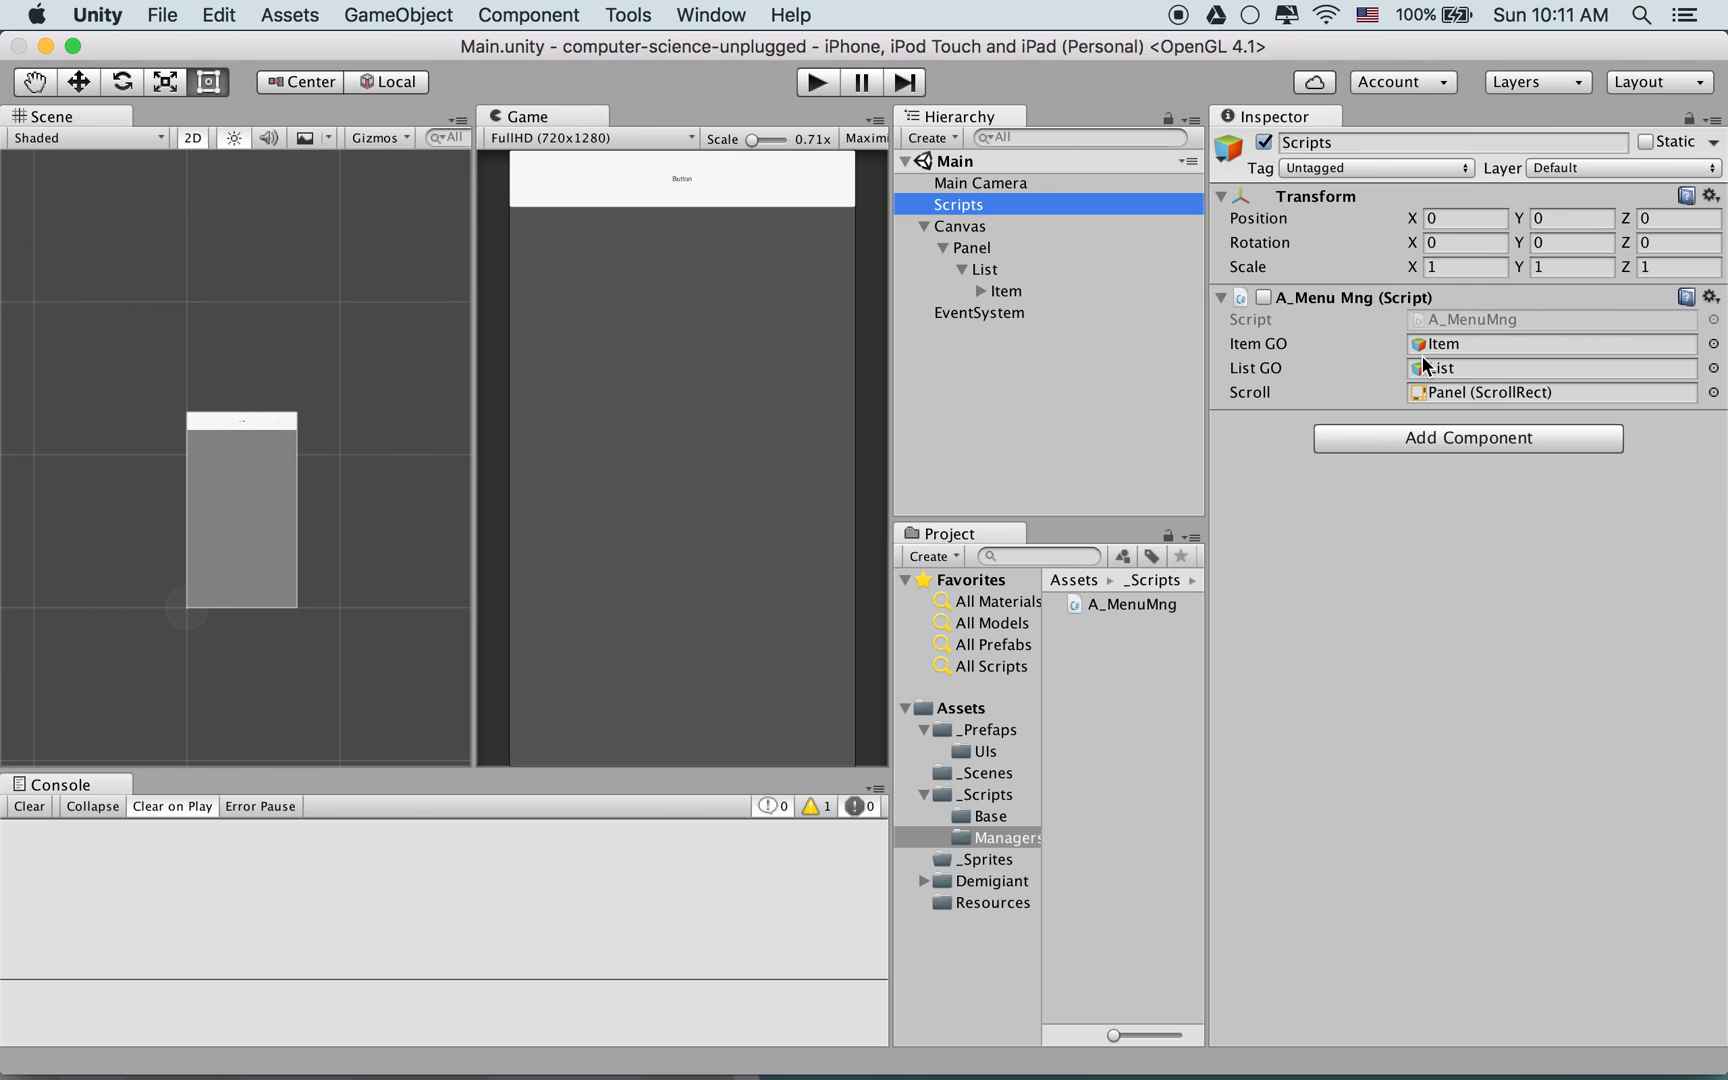
{"action": "left_click", "coordinate": [1263, 297]}
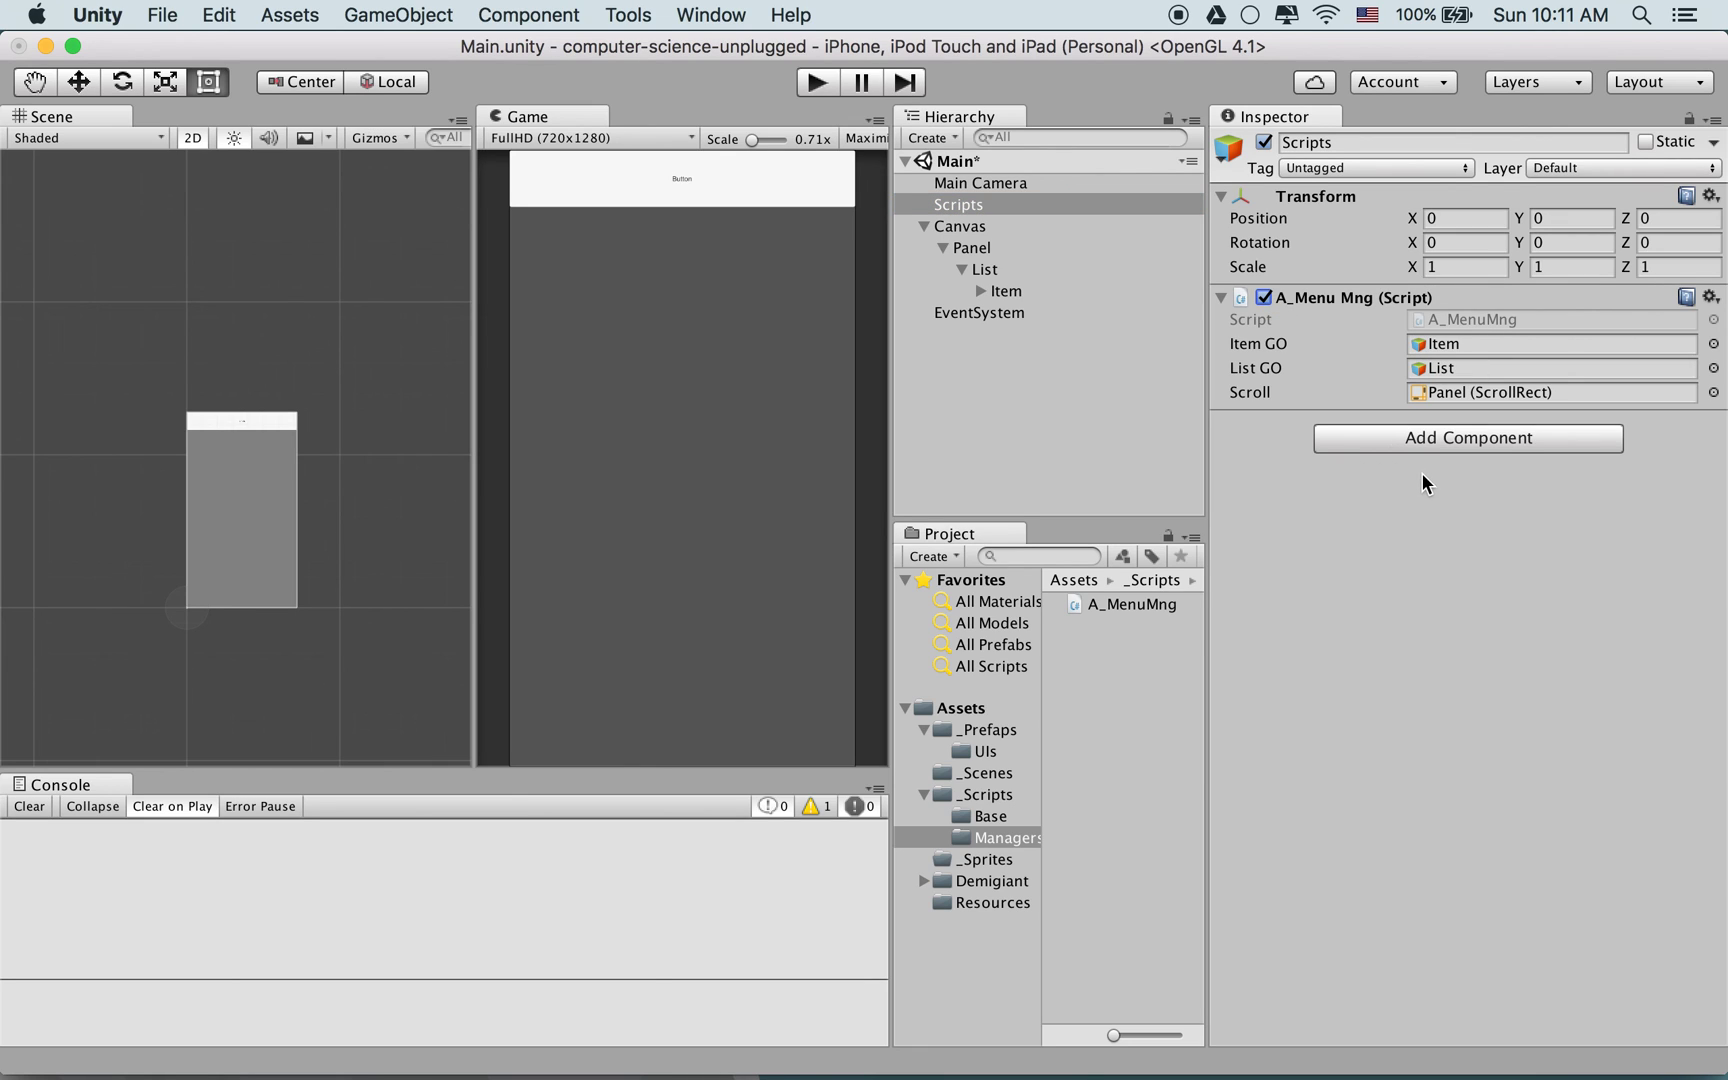
{"action": "left_click", "coordinate": [835, 87]}
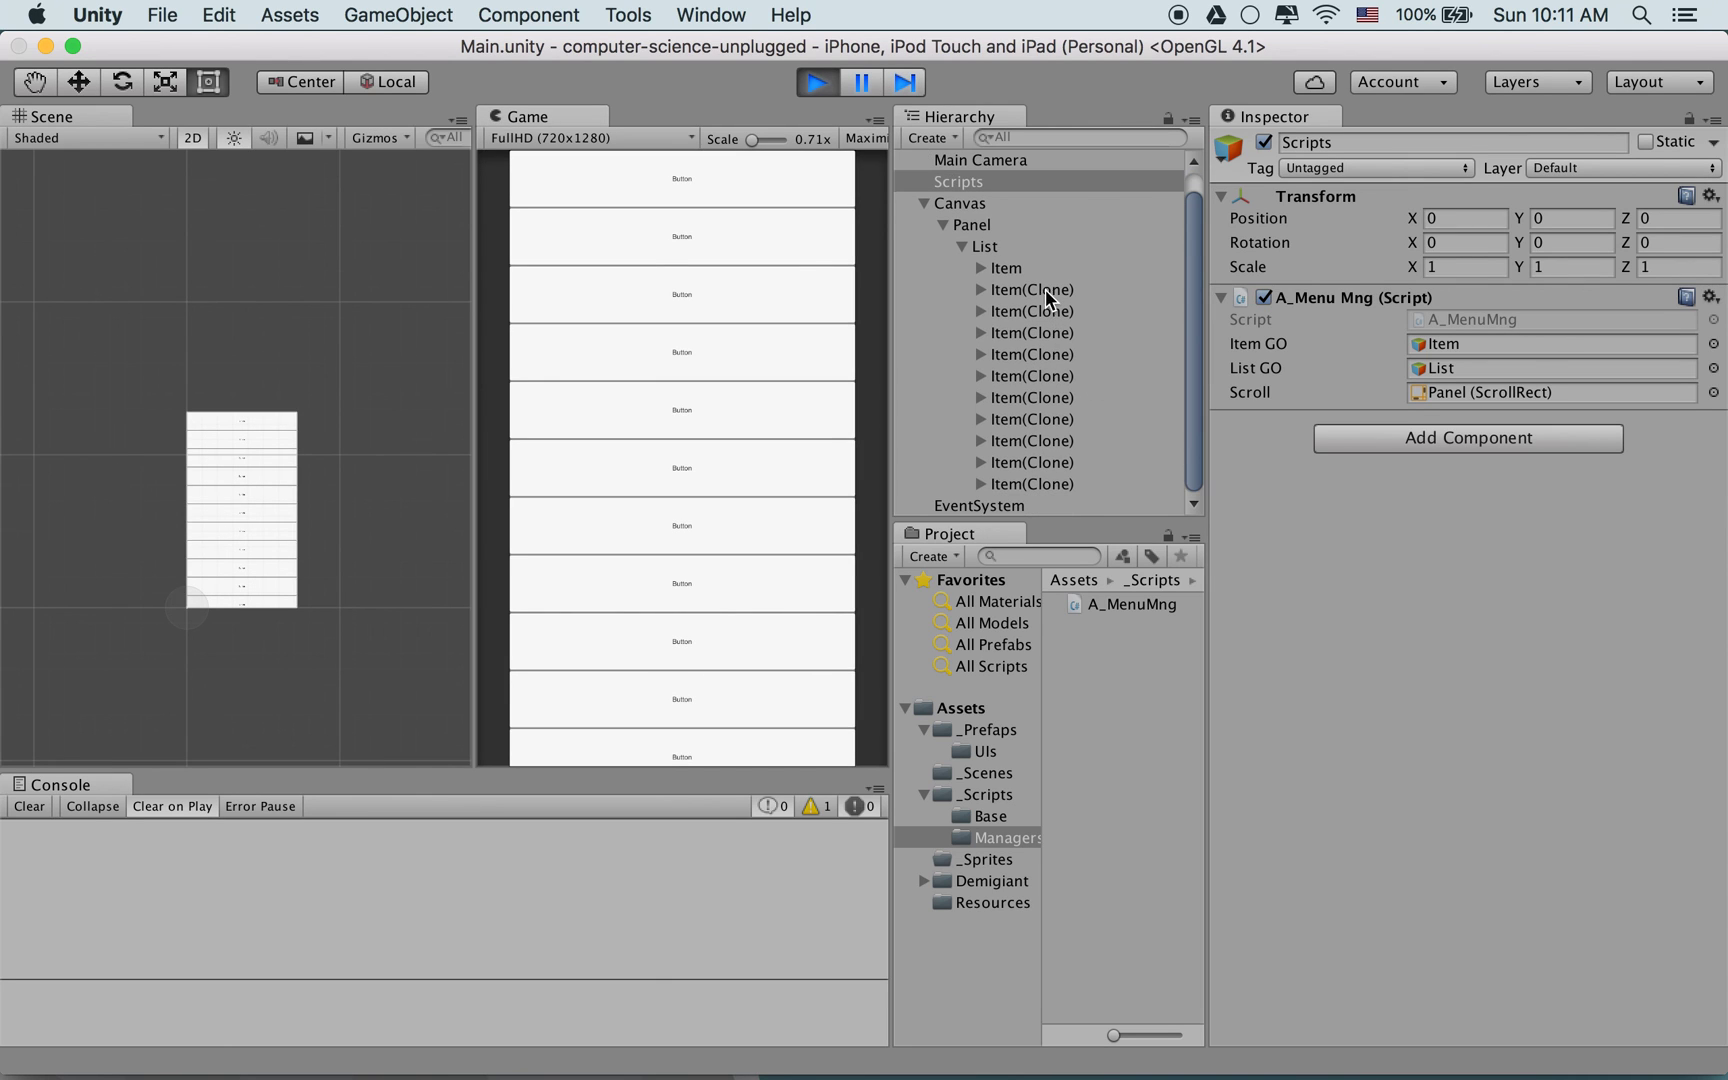
{"action": "left_click_drag", "start_coordinate": [625, 247], "coordinate": [668, 323]}
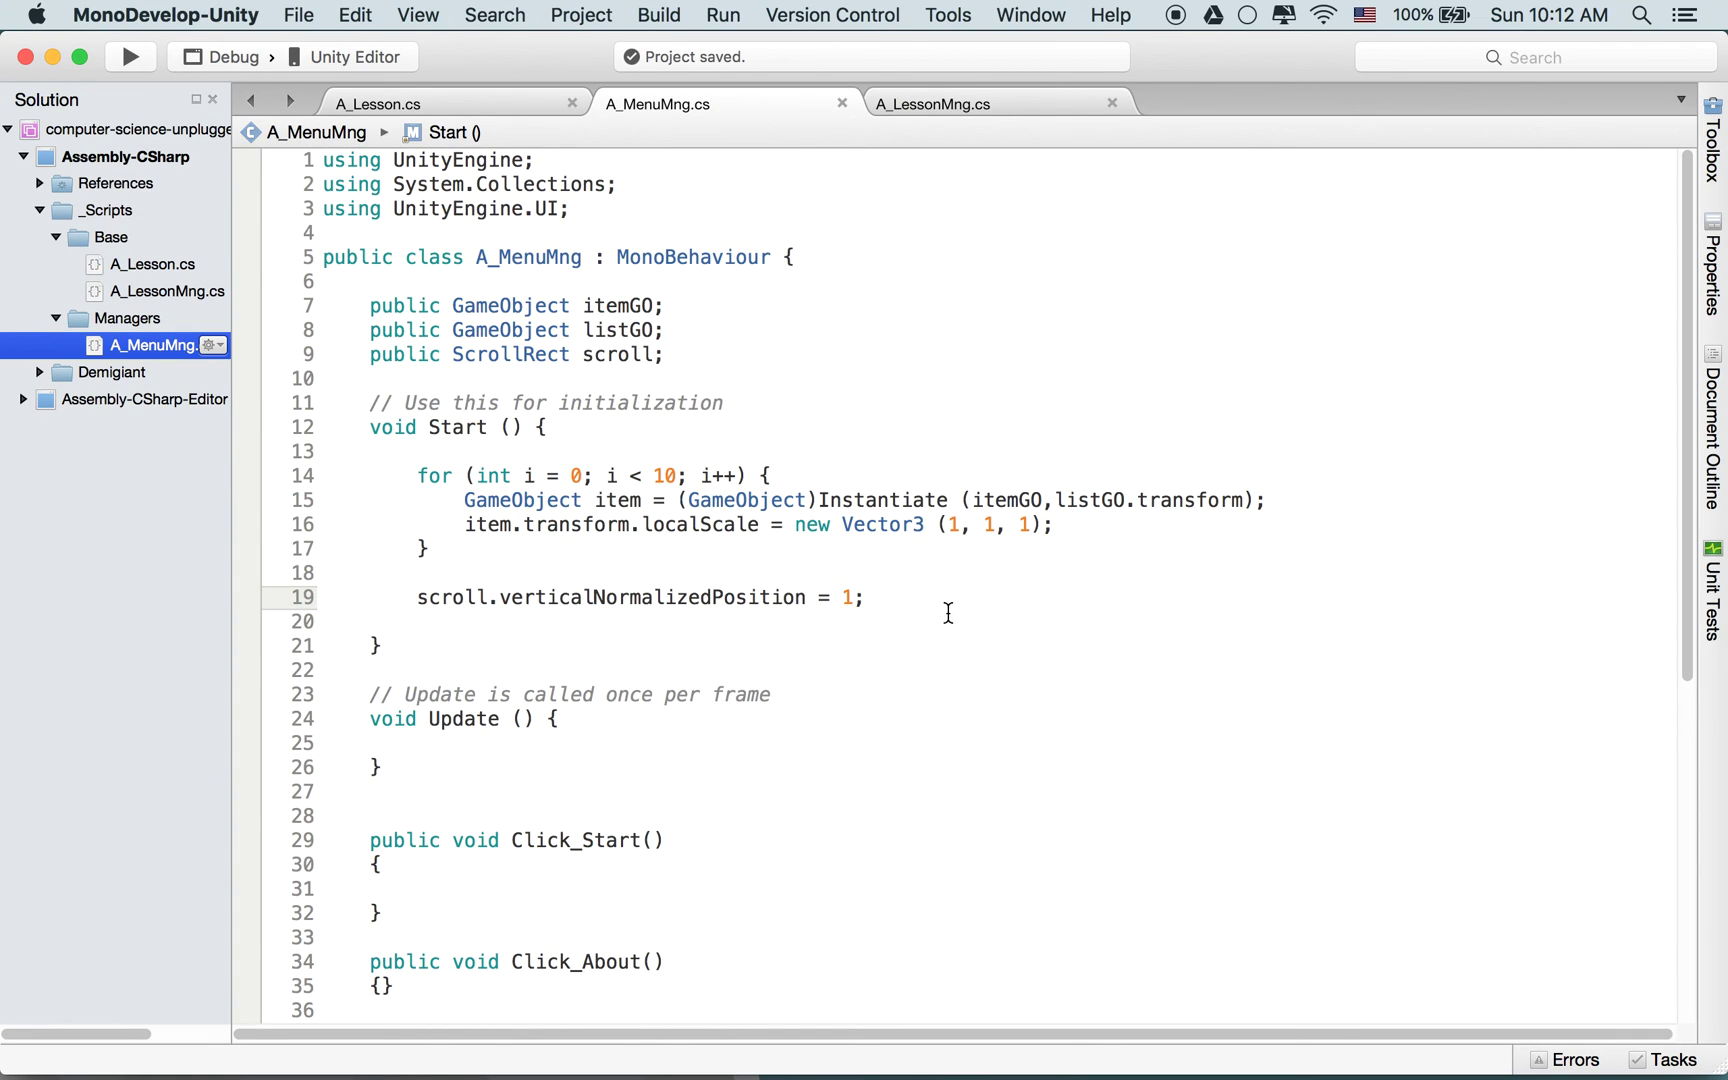
Explain the loop's line that instantiates itemGO under listGO.transform into item
{"action": "left_click_drag", "start_coordinate": [948, 612], "coordinate": [544, 548]}
{"action": "left_click", "coordinate": [571, 500]}
{"action": "left_click", "coordinate": [683, 516]}
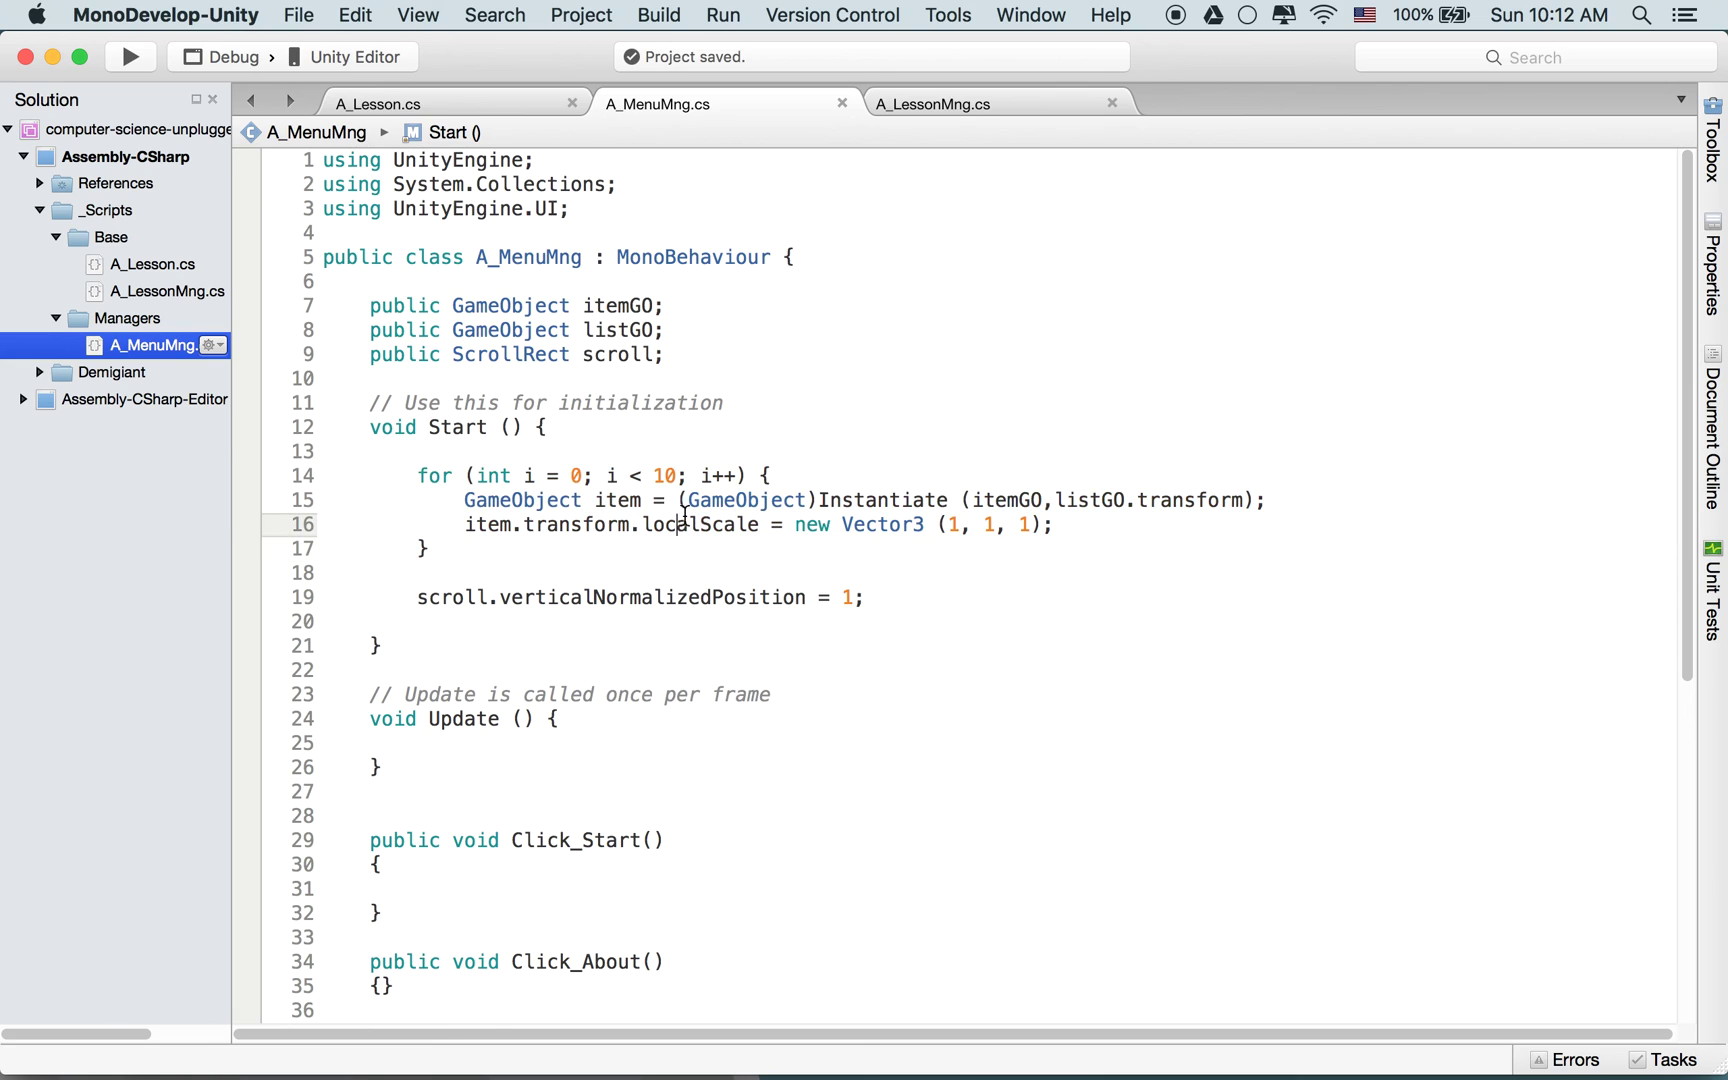
{"action": "double_click", "coordinate": [1189, 505]}
{"action": "left_click_drag", "start_coordinate": [1044, 502], "coordinate": [1240, 507]}
{"action": "double_click", "coordinate": [1012, 498]}
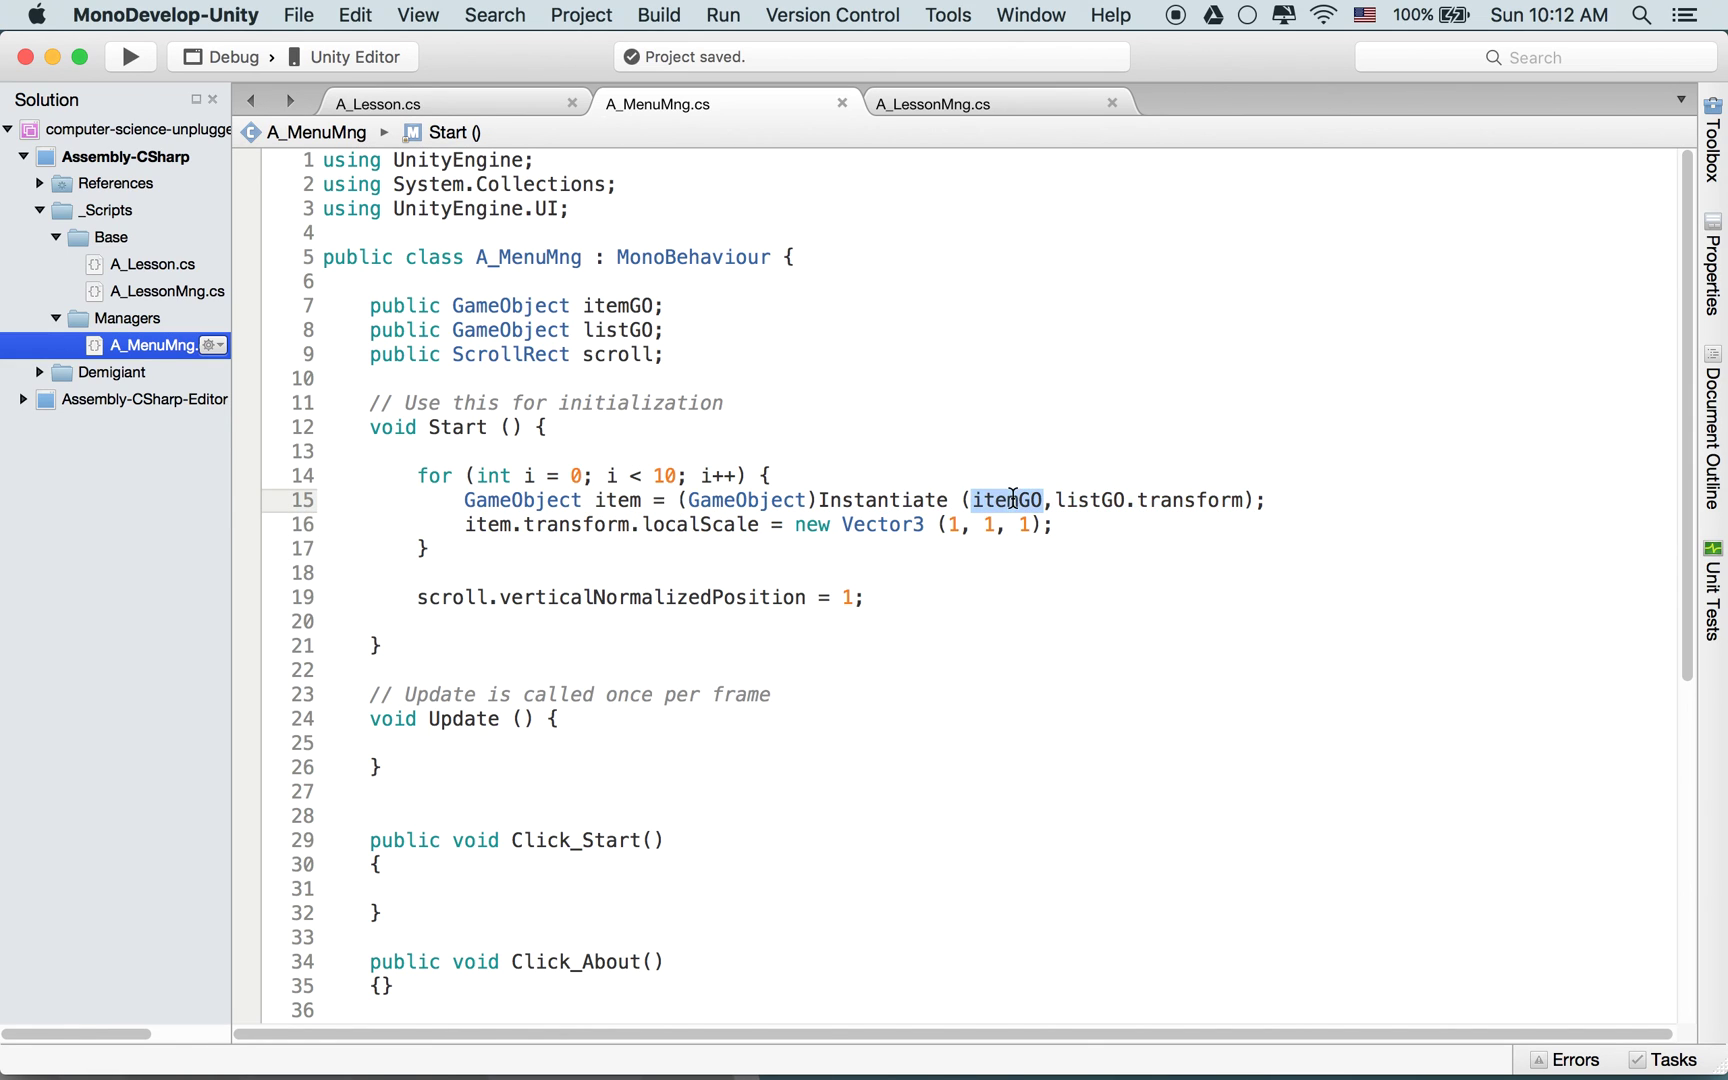
{"action": "double_click", "coordinate": [615, 505]}
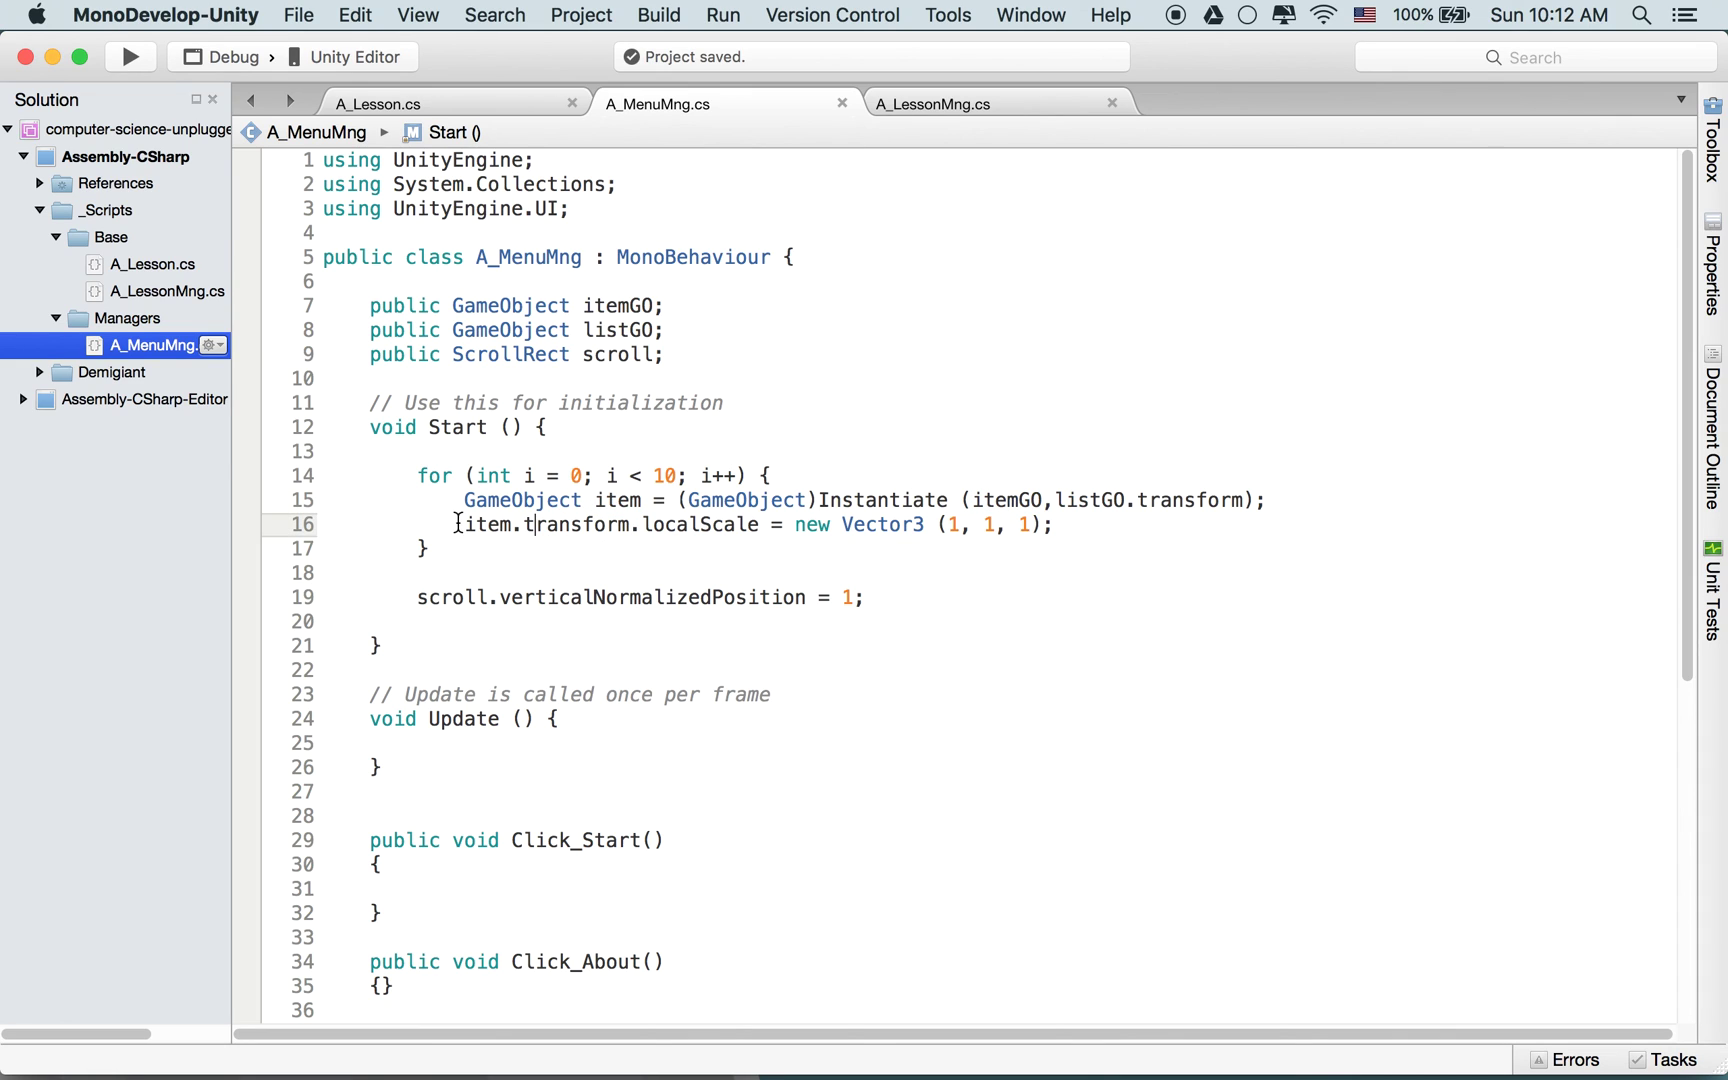
Cover the localScale and scroll-reset lines, then test scrolling the list in the running game
{"action": "left_click_drag", "start_coordinate": [463, 524], "coordinate": [1080, 523]}
{"action": "left_click_drag", "start_coordinate": [939, 603], "coordinate": [407, 597]}
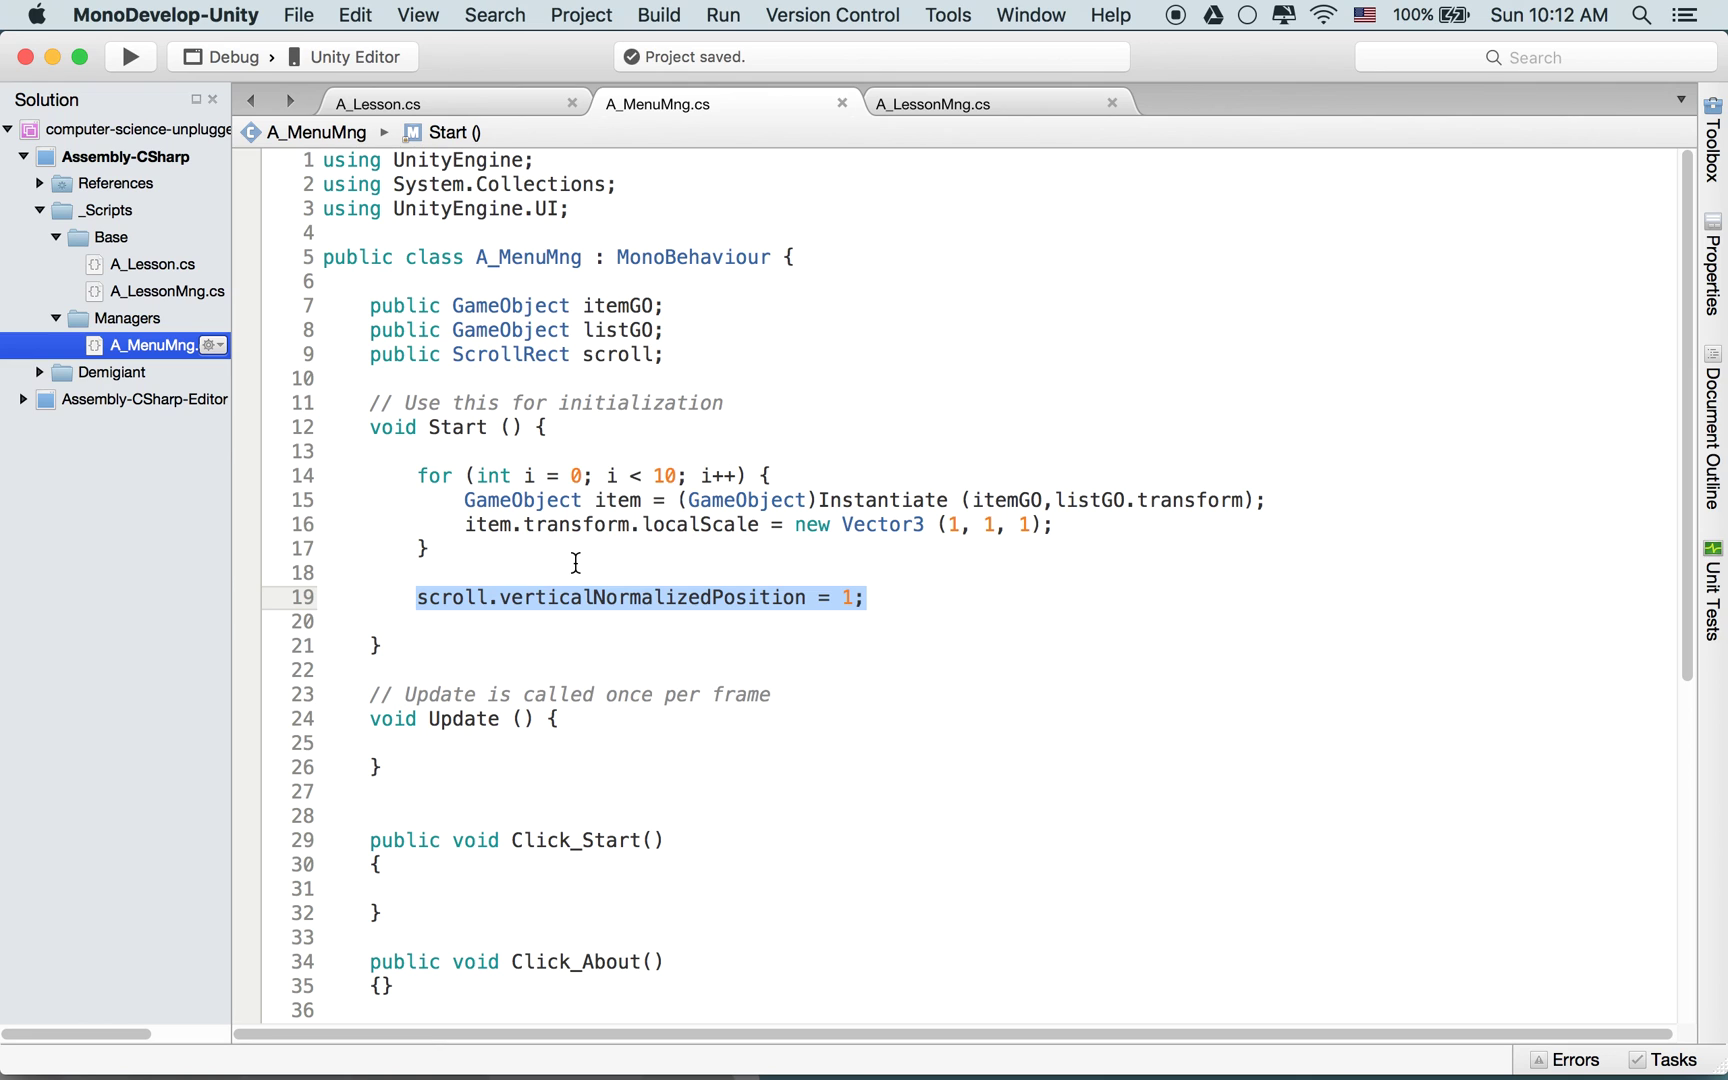
{"action": "key", "text": "super+Tab"}
{"action": "mouse_move", "coordinate": [736, 365]}
{"action": "left_mouse_down"}
{"action": "mouse_move", "coordinate": [756, 629]}
{"action": "mouse_move", "coordinate": [710, 359]}
{"action": "left_mouse_up"}
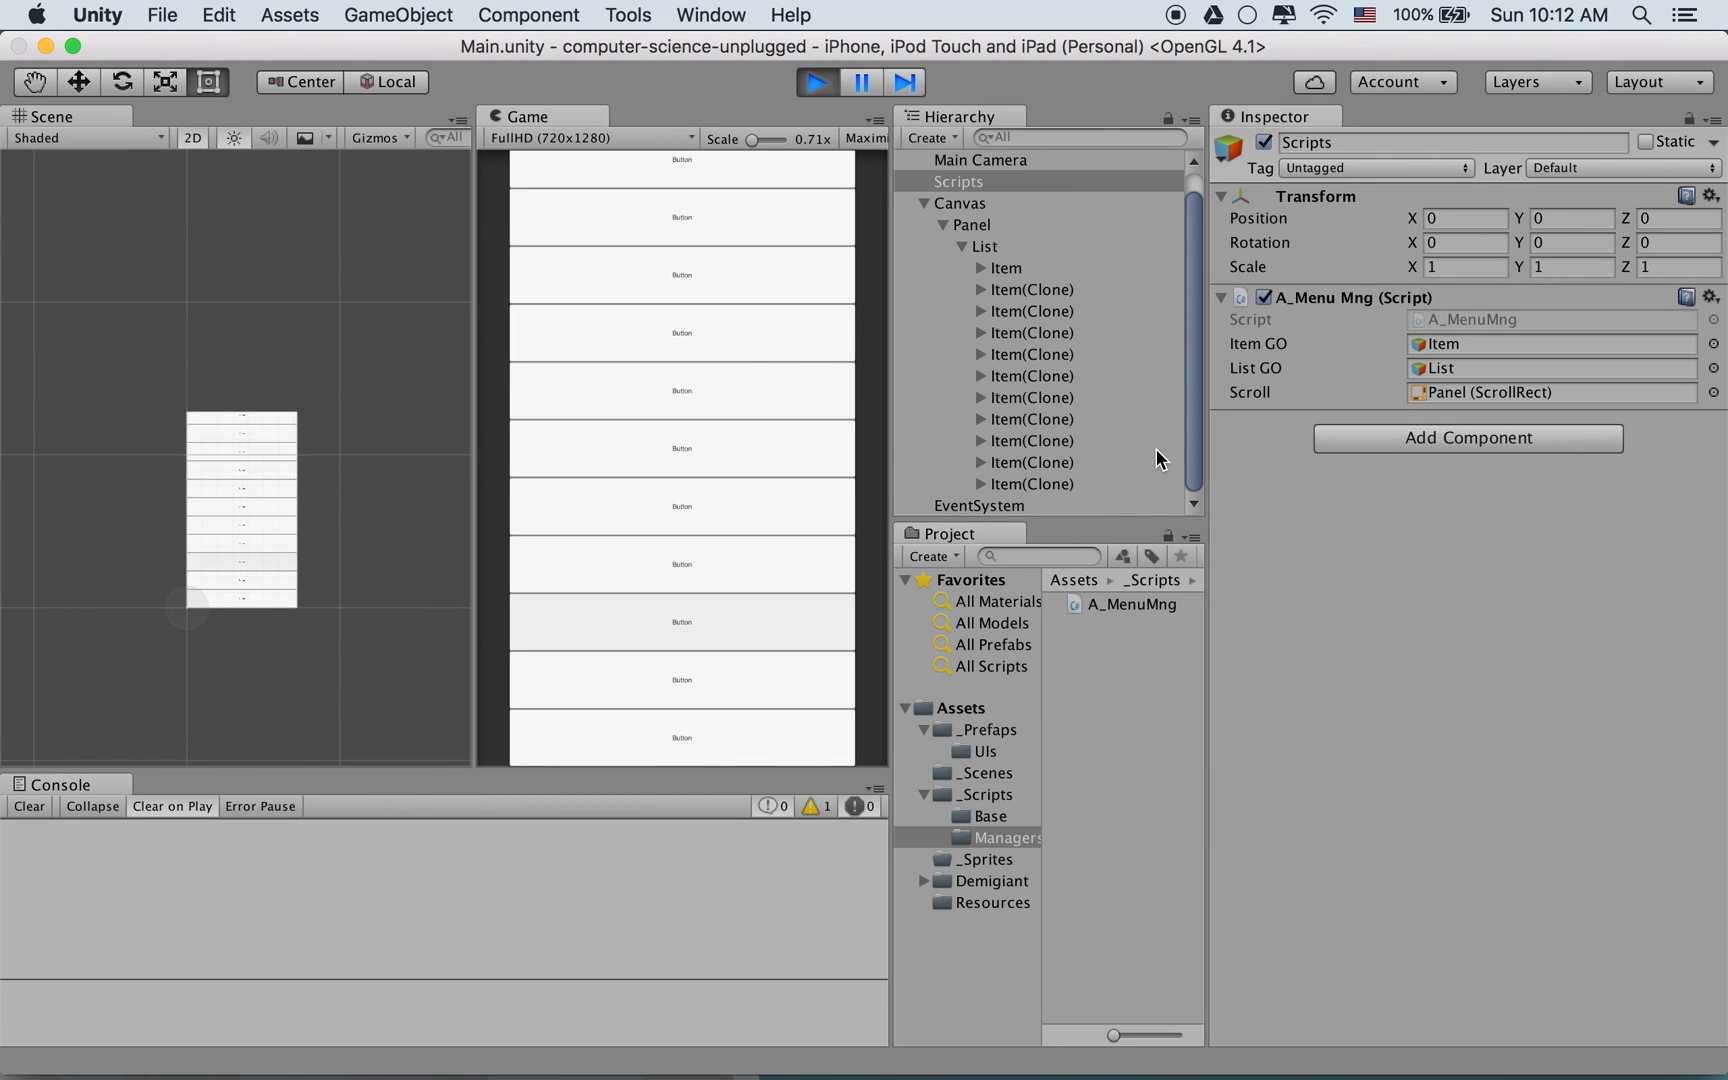